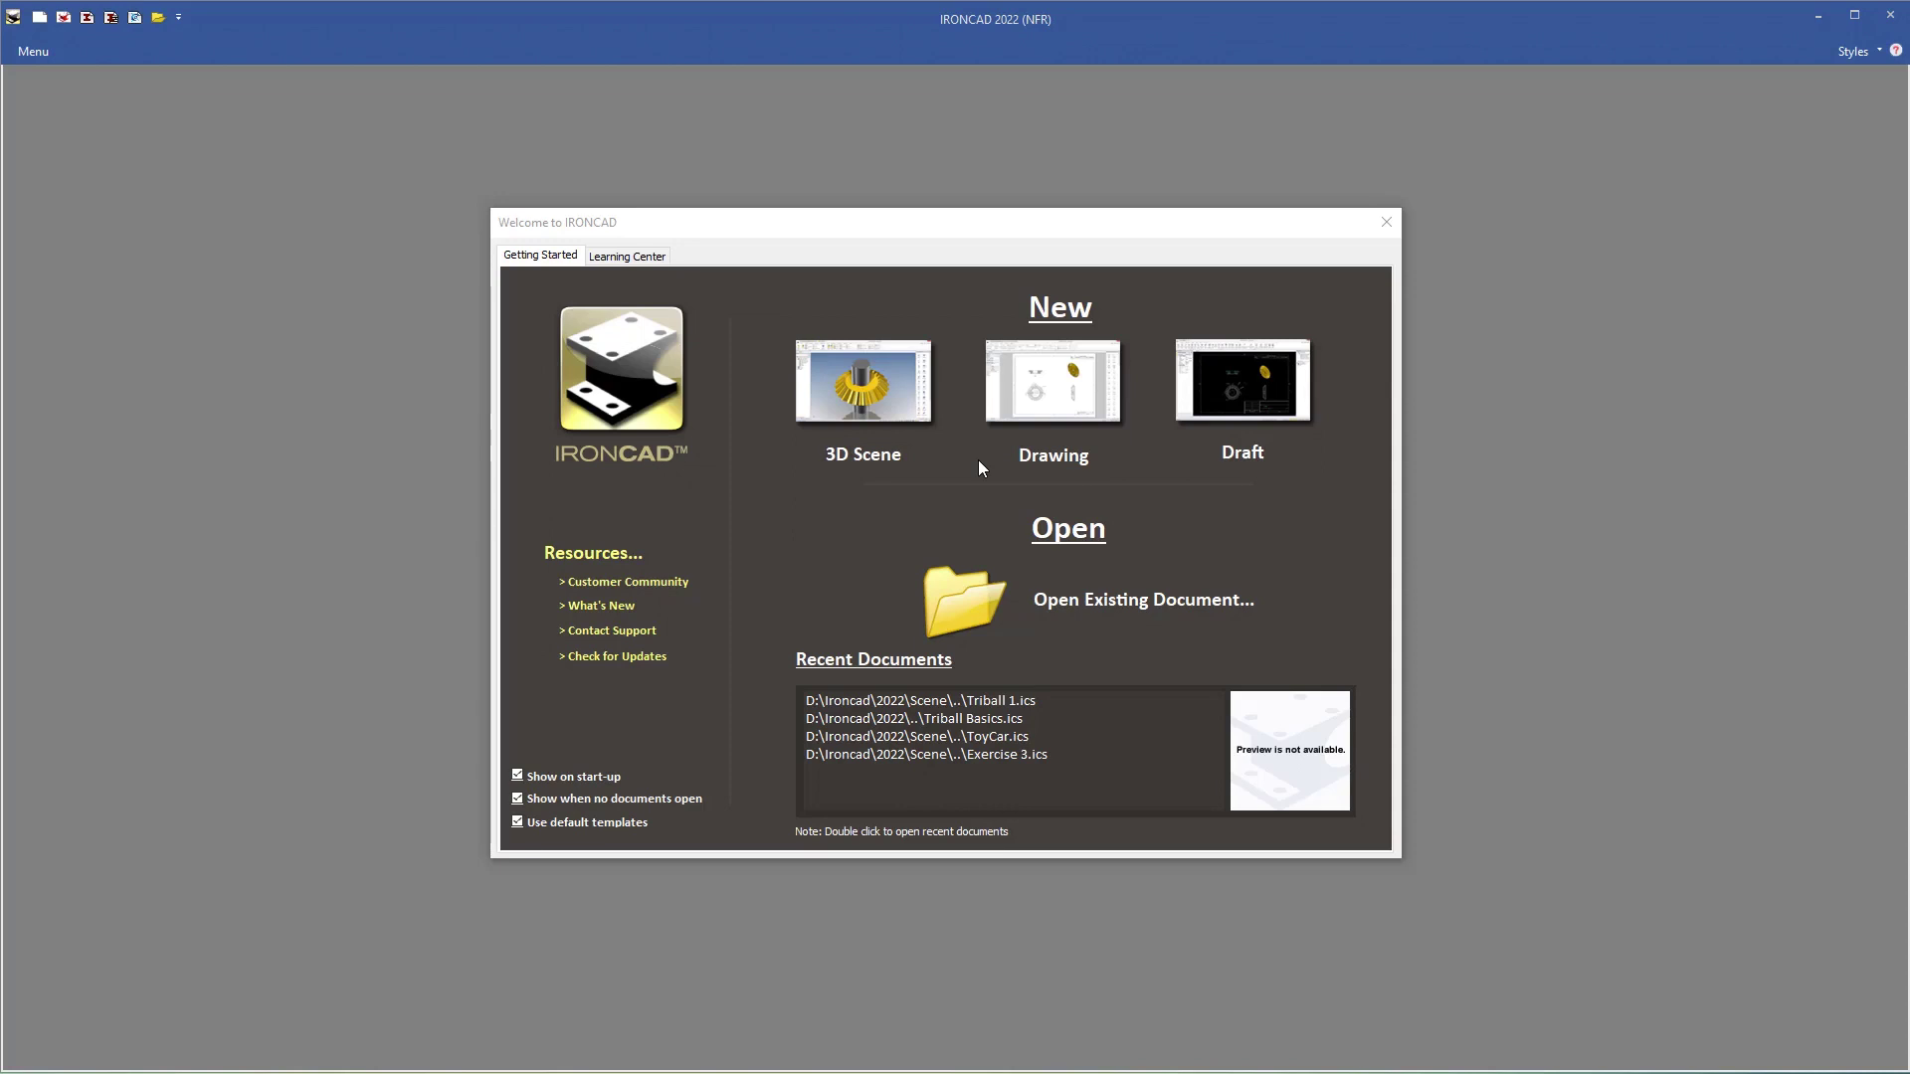
Step: Create a new empty 3D scene from the Welcome dialog, dismissing the Open dialog
{"action": "left_click", "coordinate": [861, 388]}
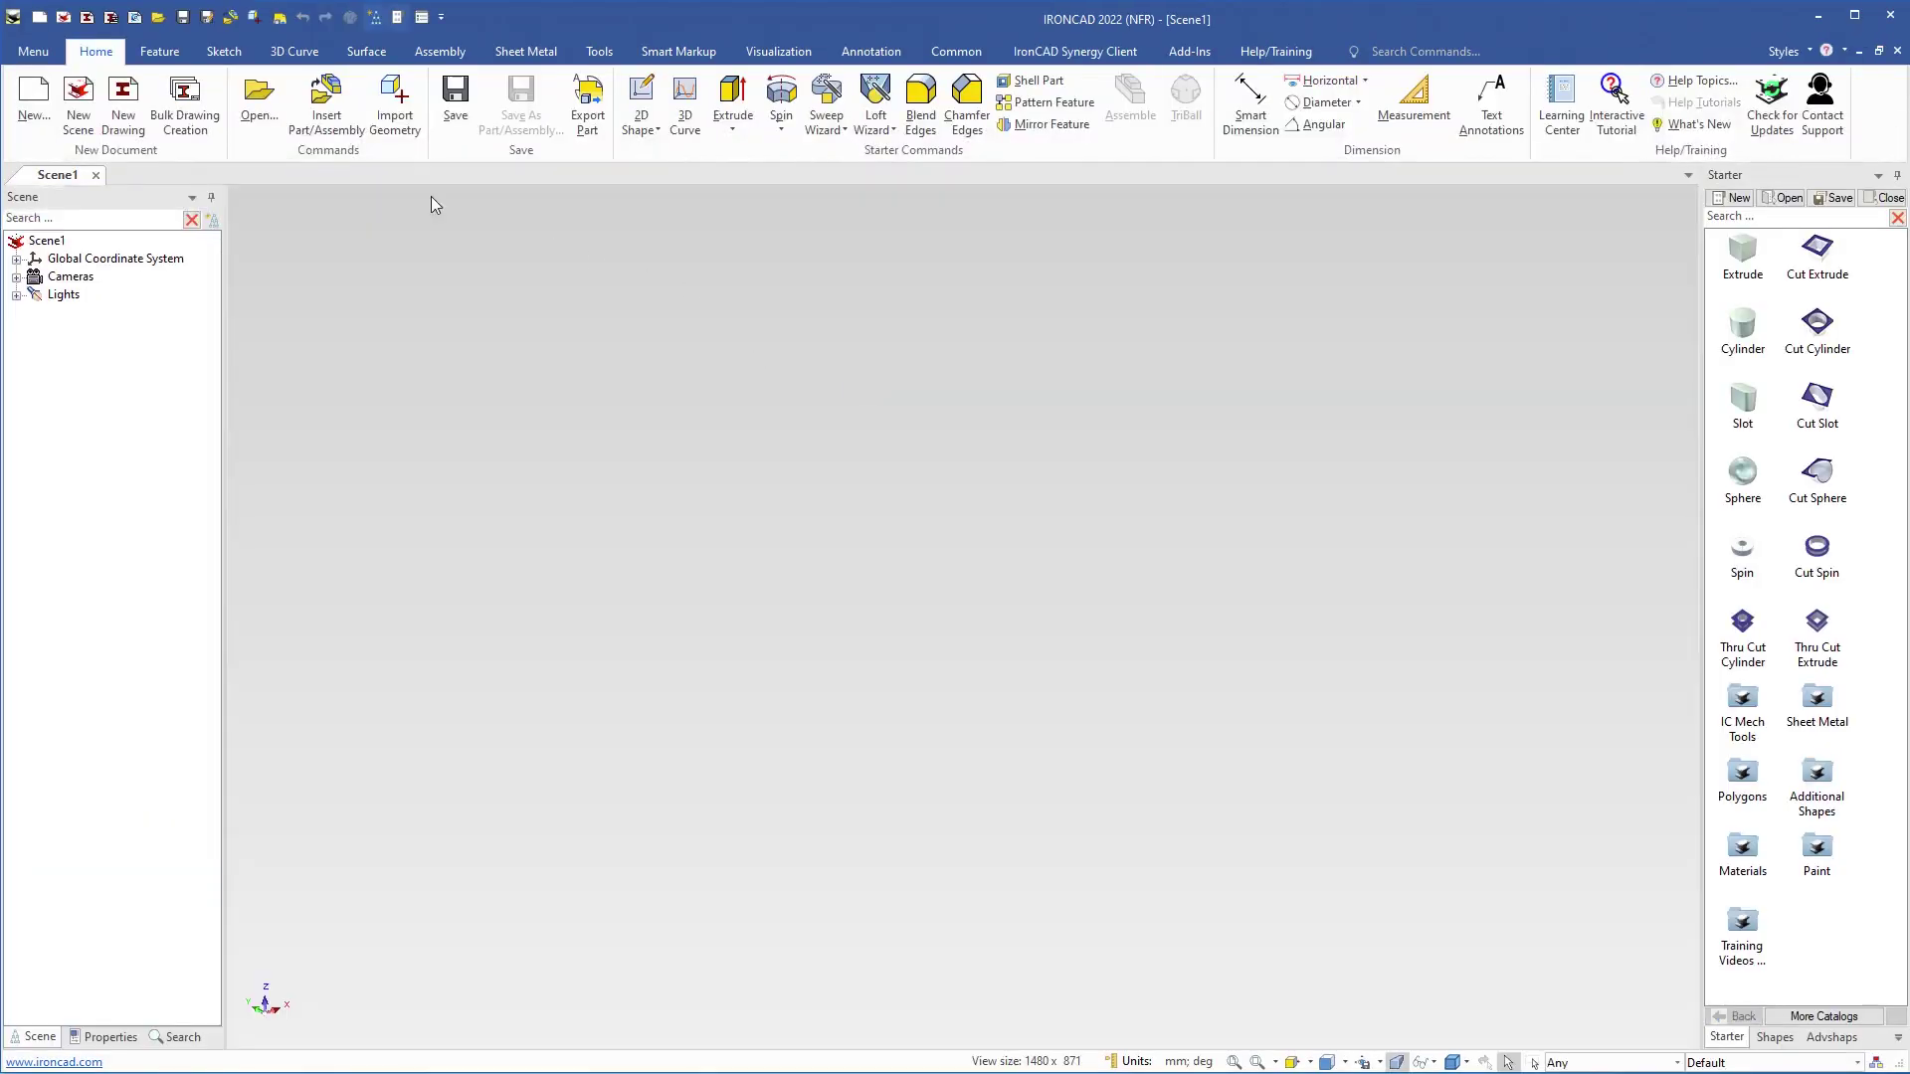
{"action": "left_click", "coordinate": [259, 100]}
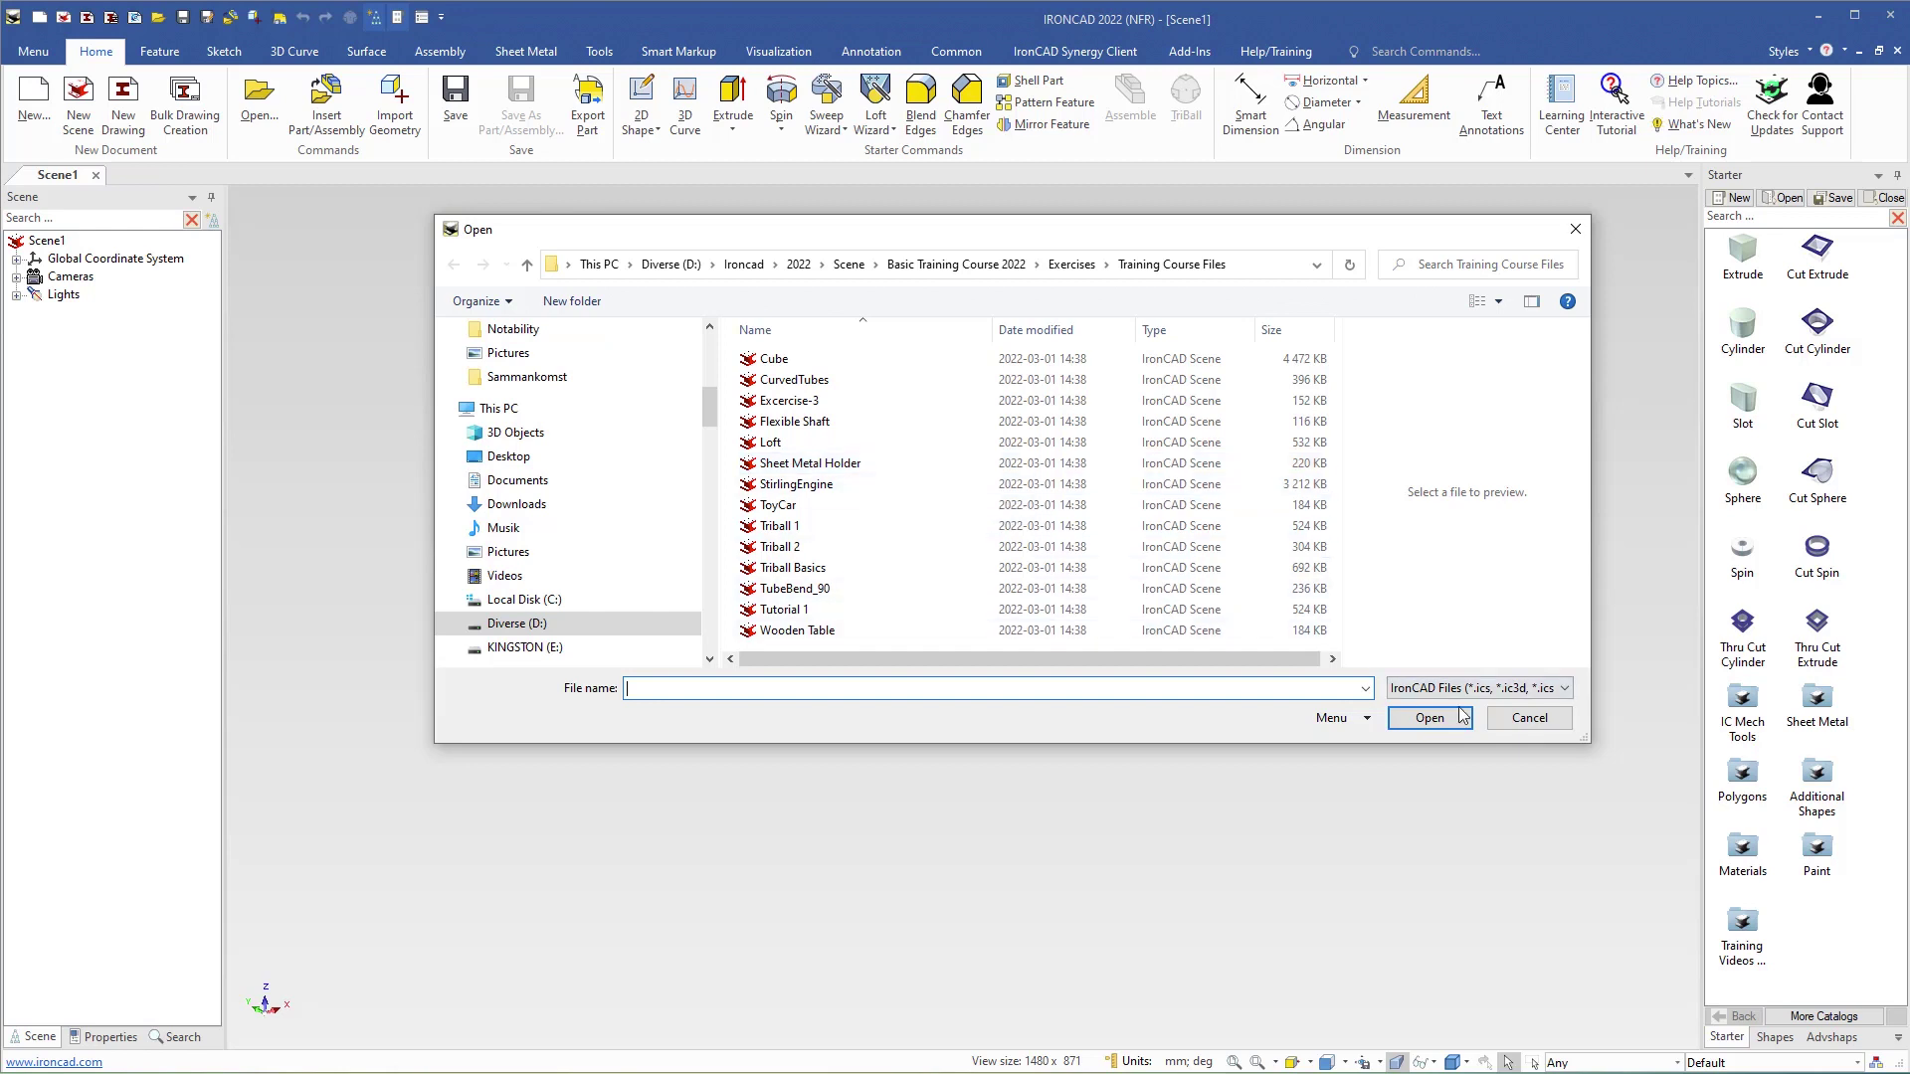
{"action": "left_click", "coordinate": [1527, 729]}
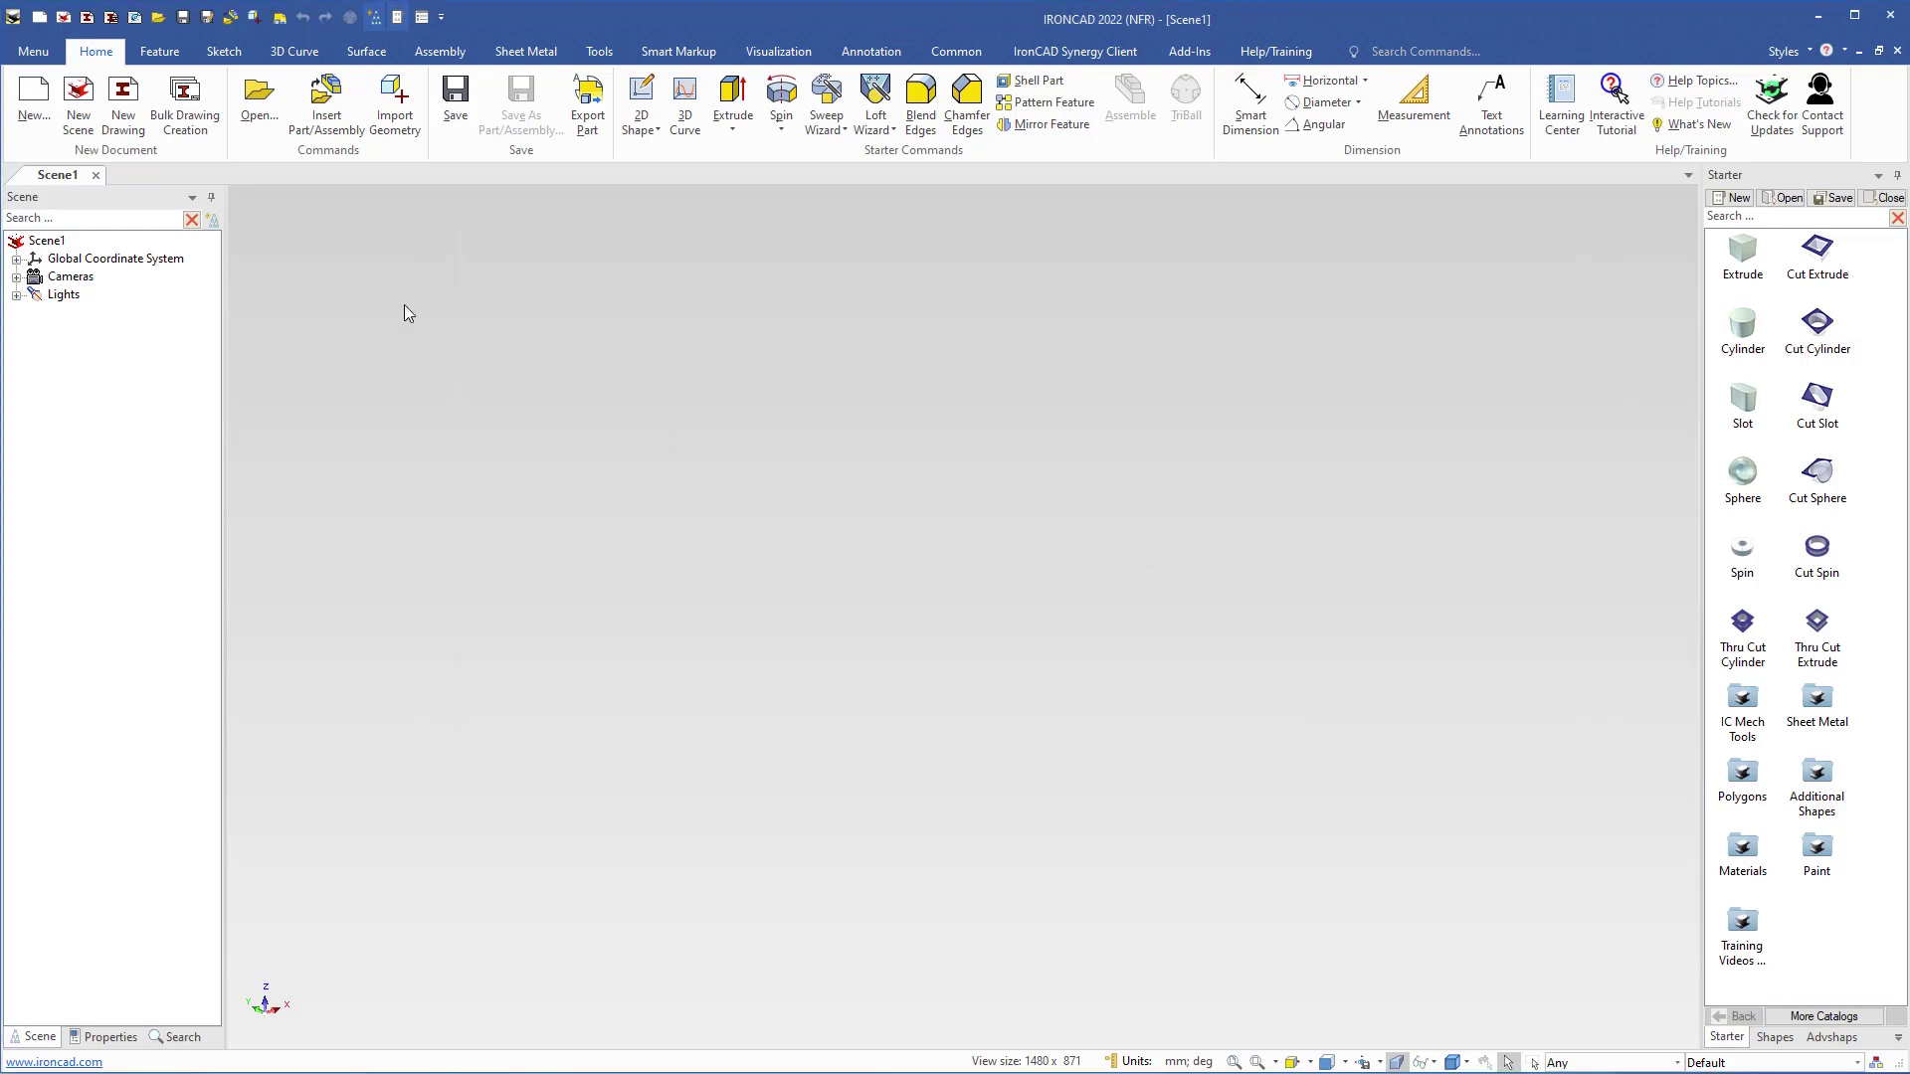
Step: Set the Options working directory to the Training Course Files folder and confirm
{"action": "left_click", "coordinate": [32, 52]}
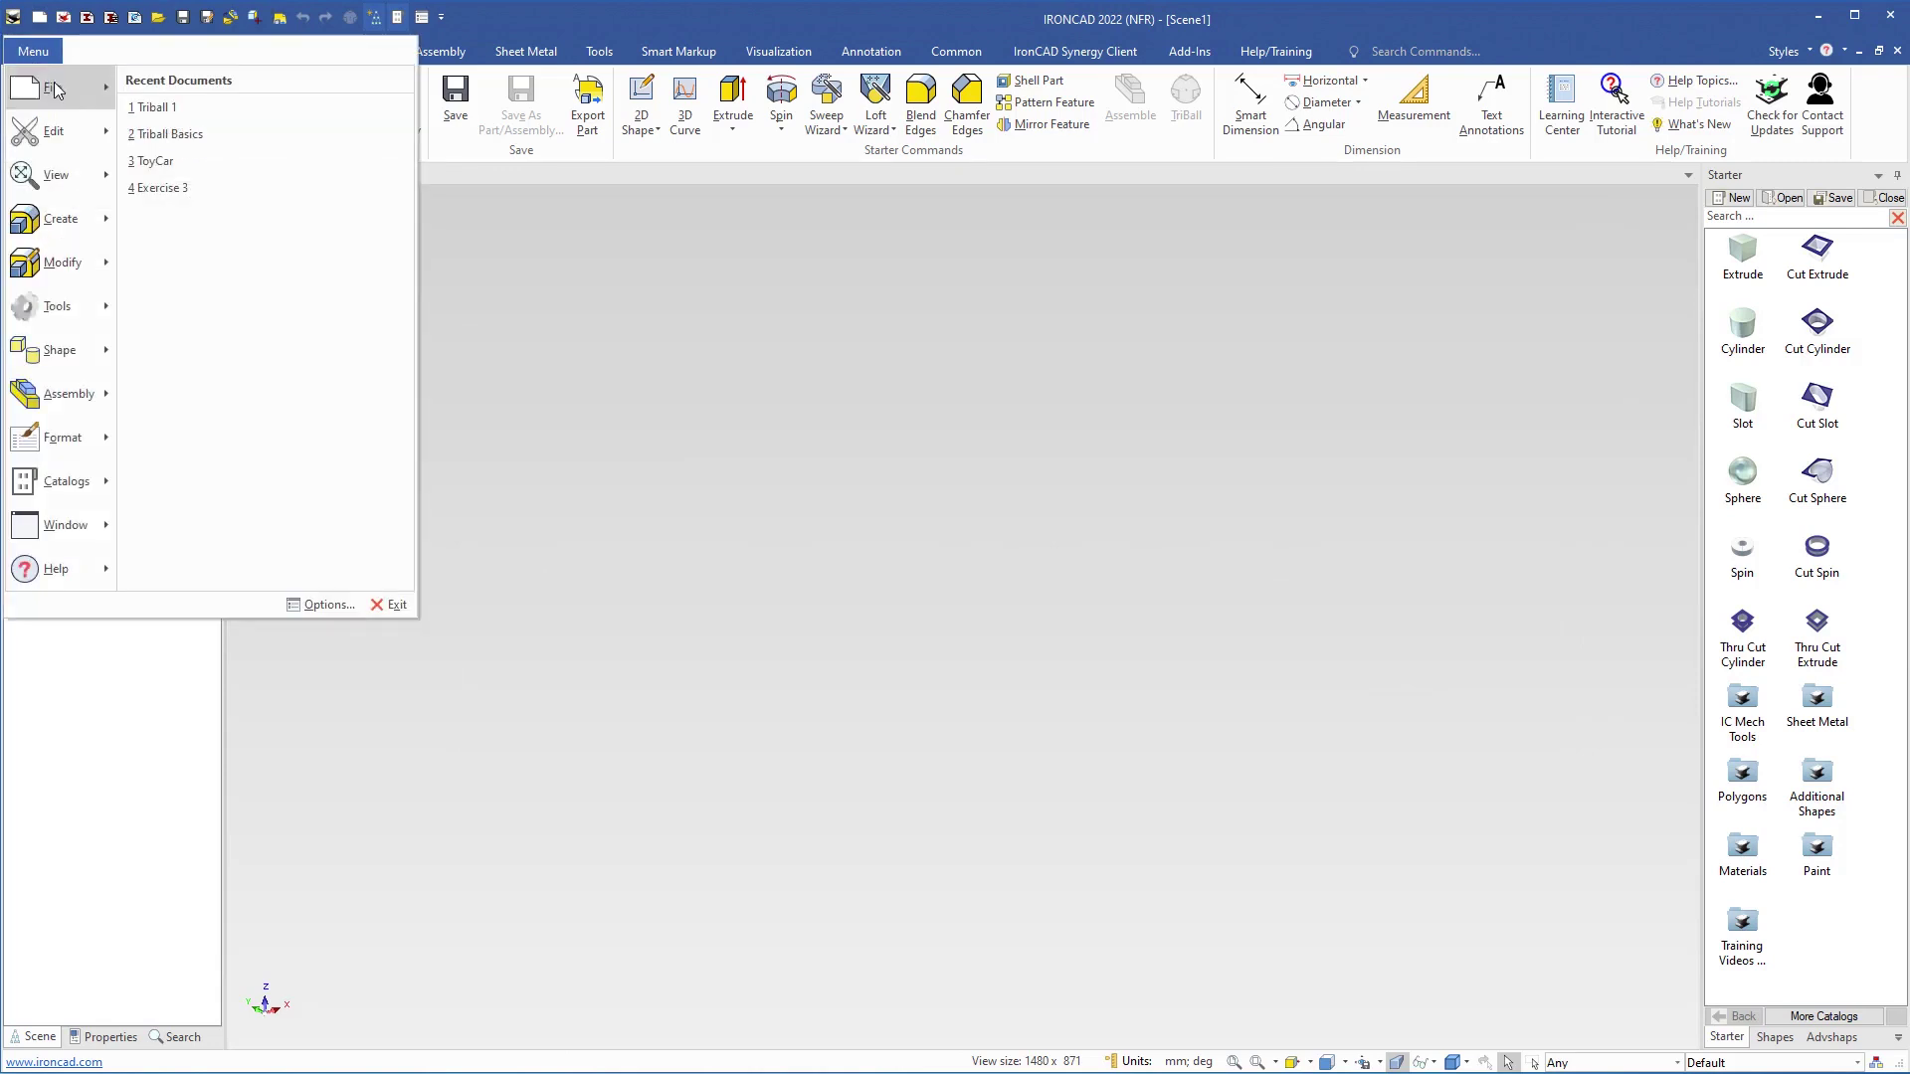
{"action": "left_click", "coordinate": [324, 604]}
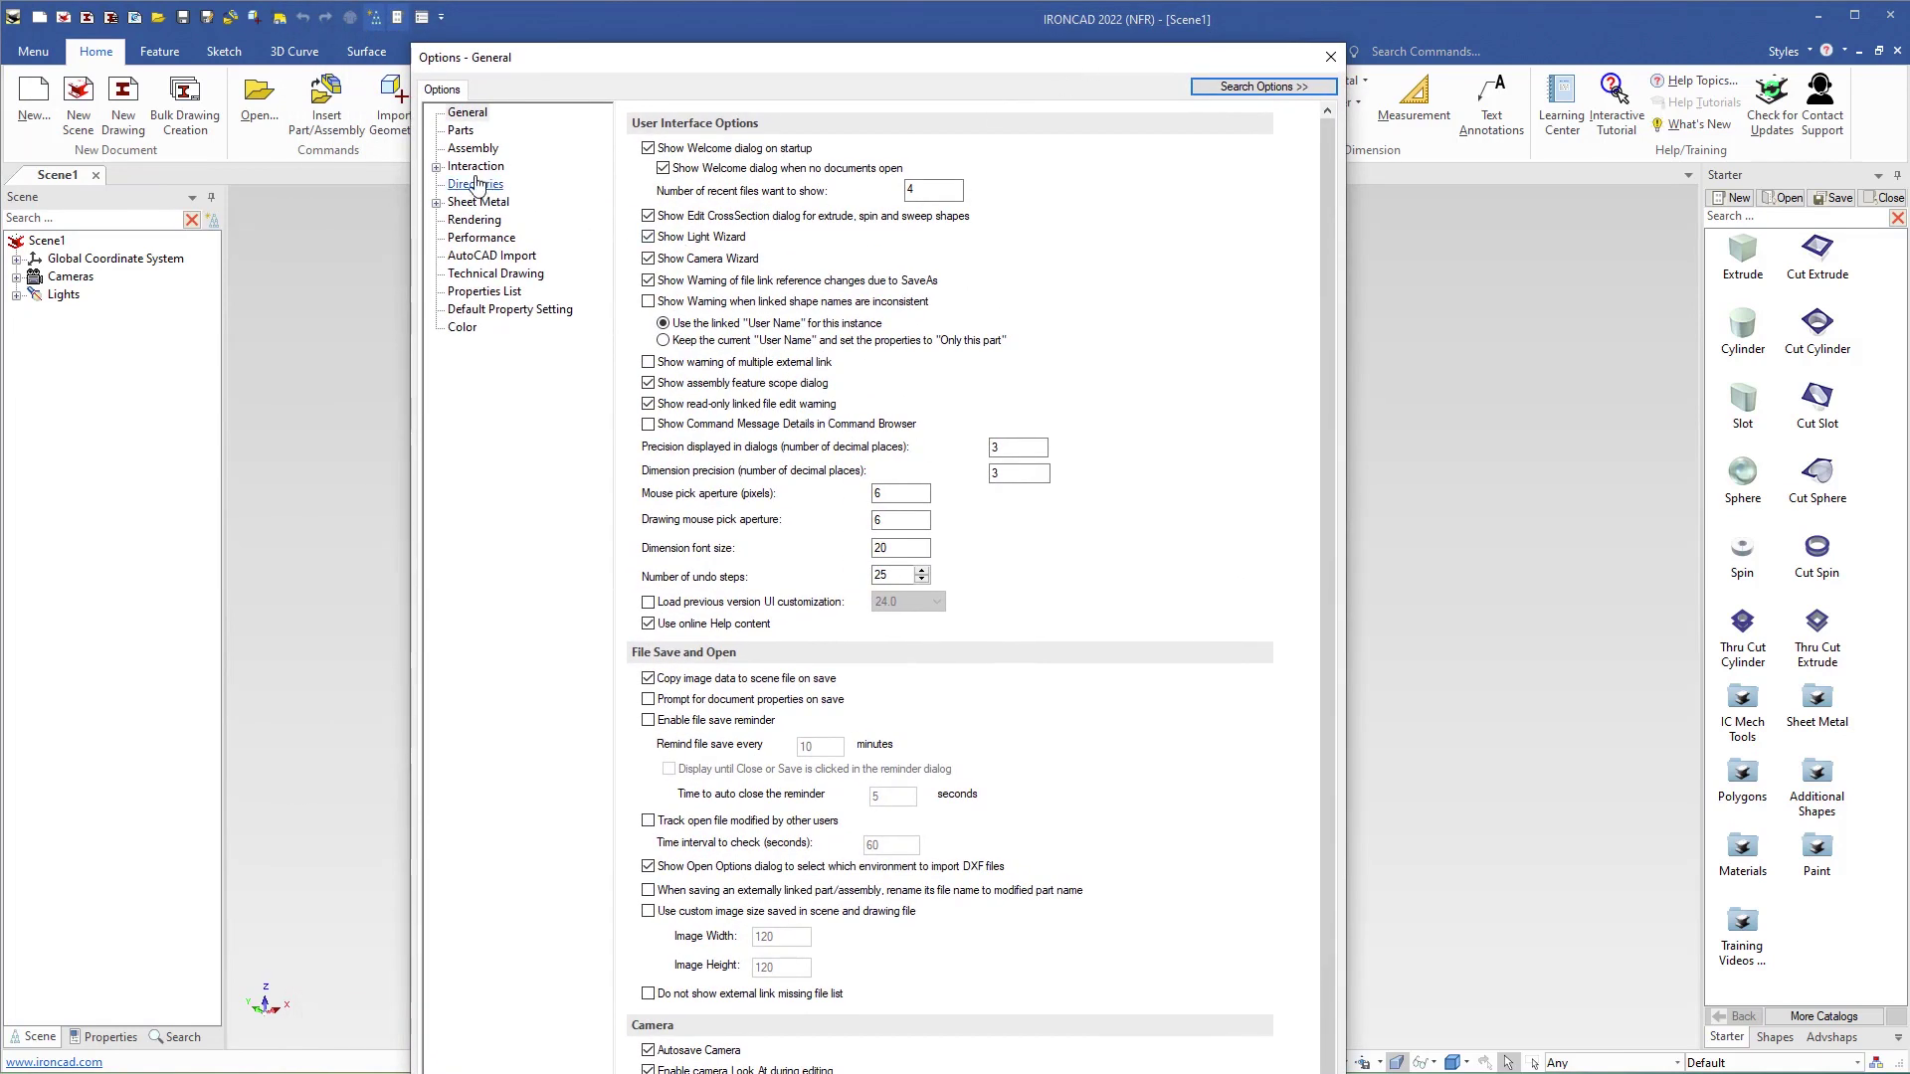
{"action": "left_click", "coordinate": [468, 187]}
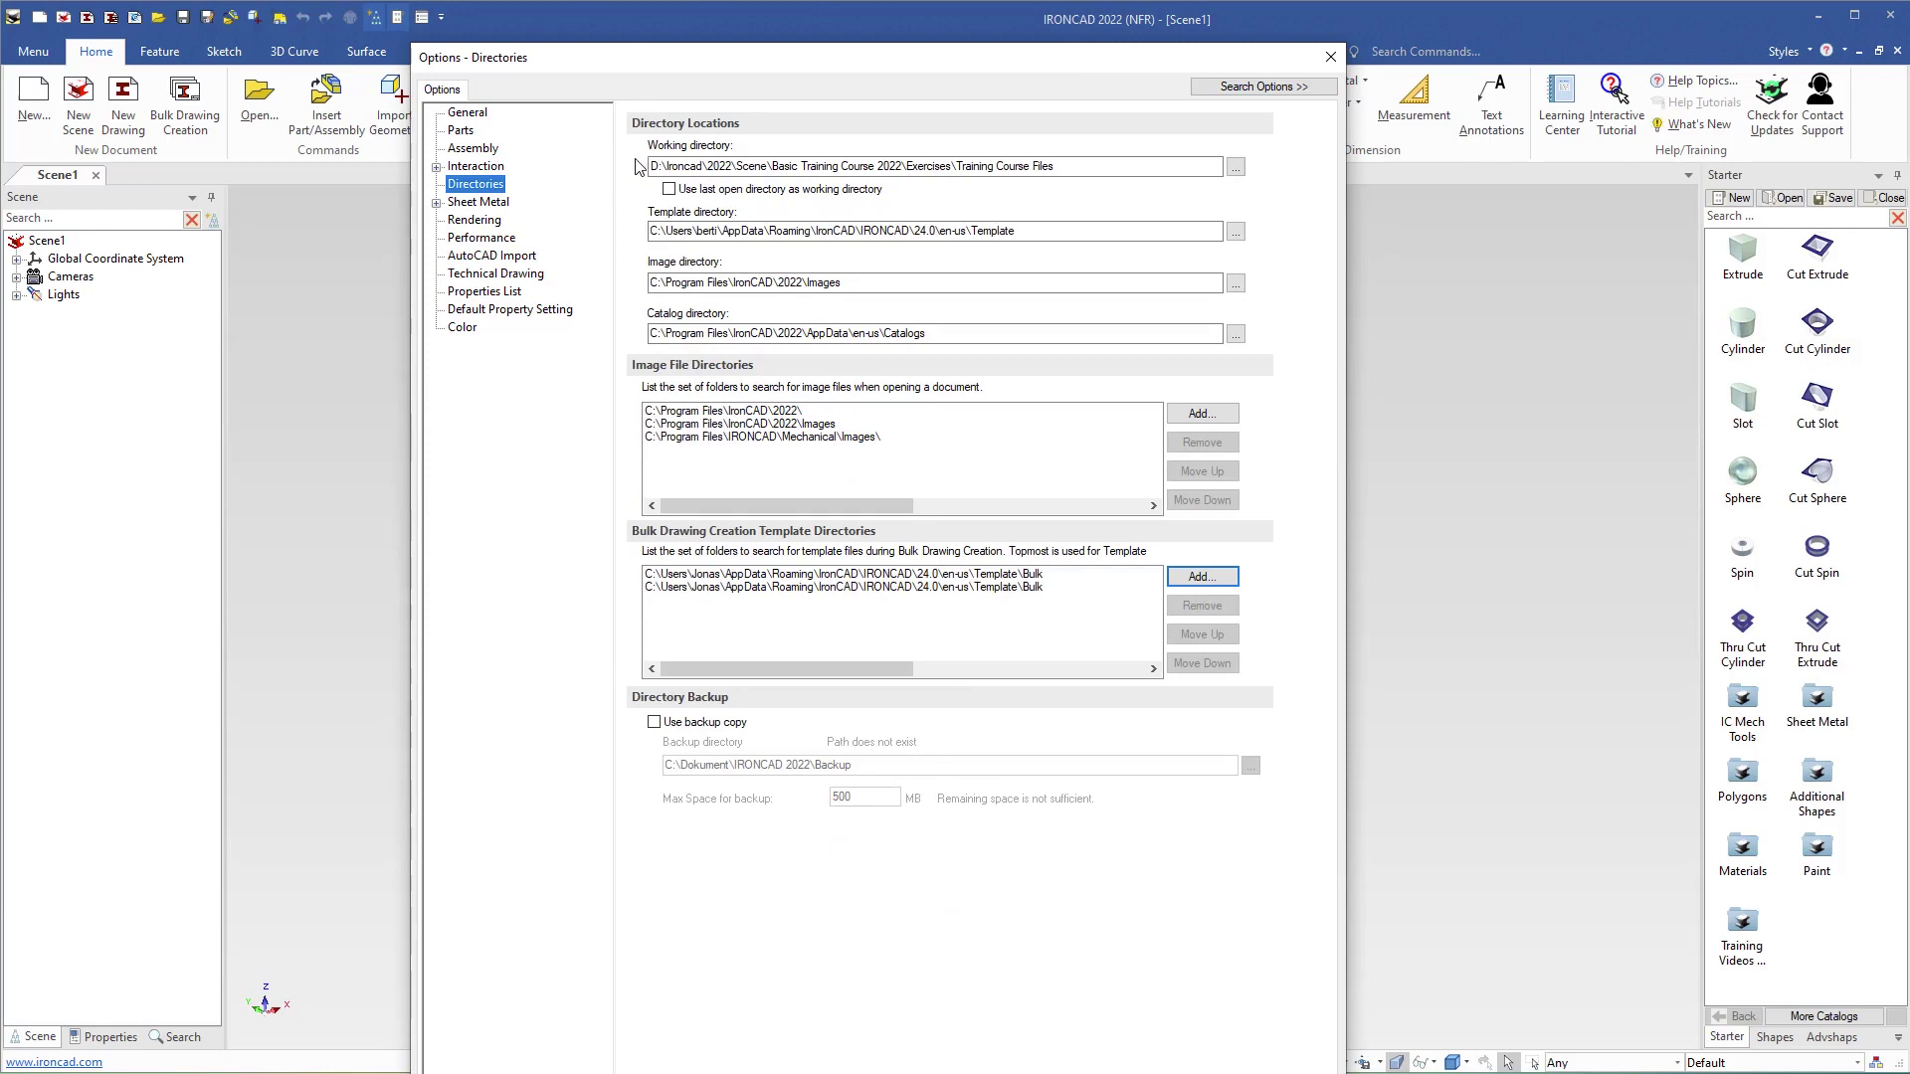
{"action": "mouse_move", "coordinate": [1073, 174]}
{"action": "left_mouse_down"}
{"action": "mouse_move", "coordinate": [769, 170]}
{"action": "mouse_move", "coordinate": [1068, 169]}
{"action": "left_mouse_up"}
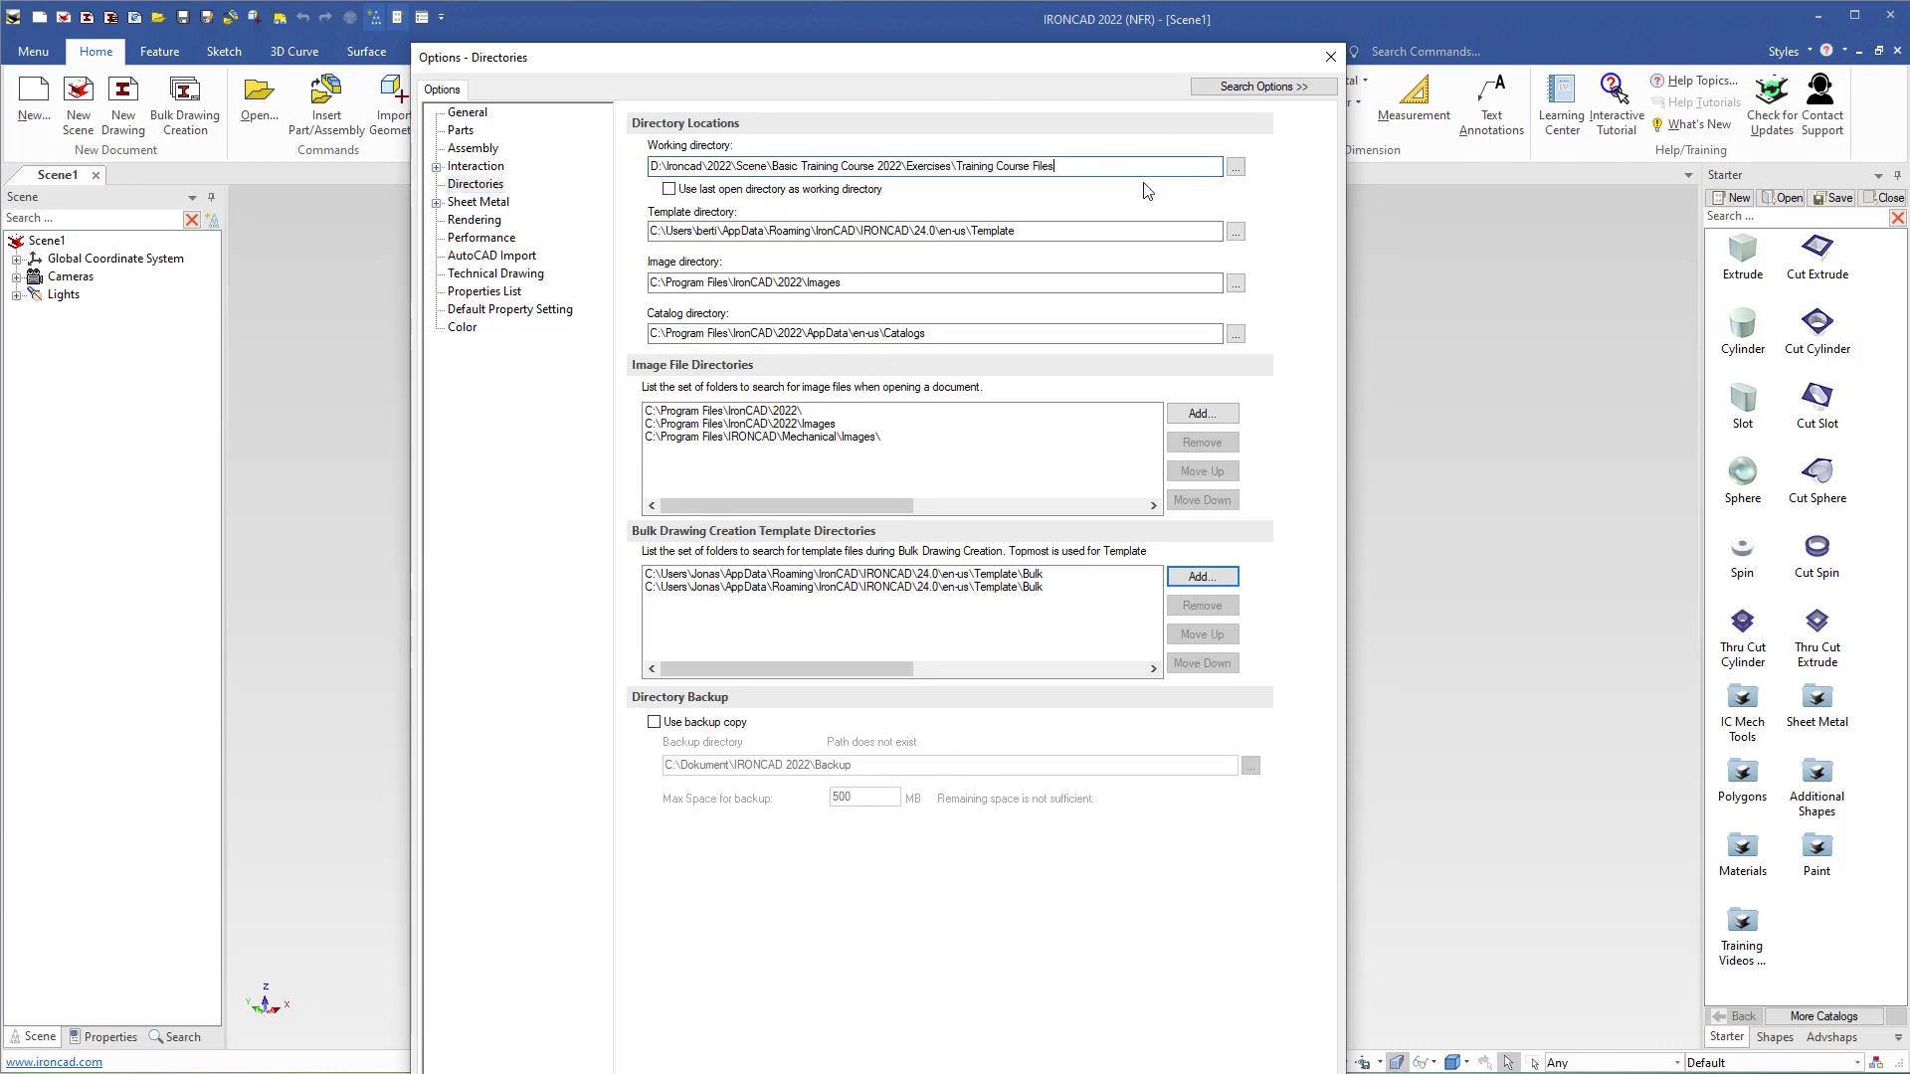
{"action": "left_click", "coordinate": [1235, 167]}
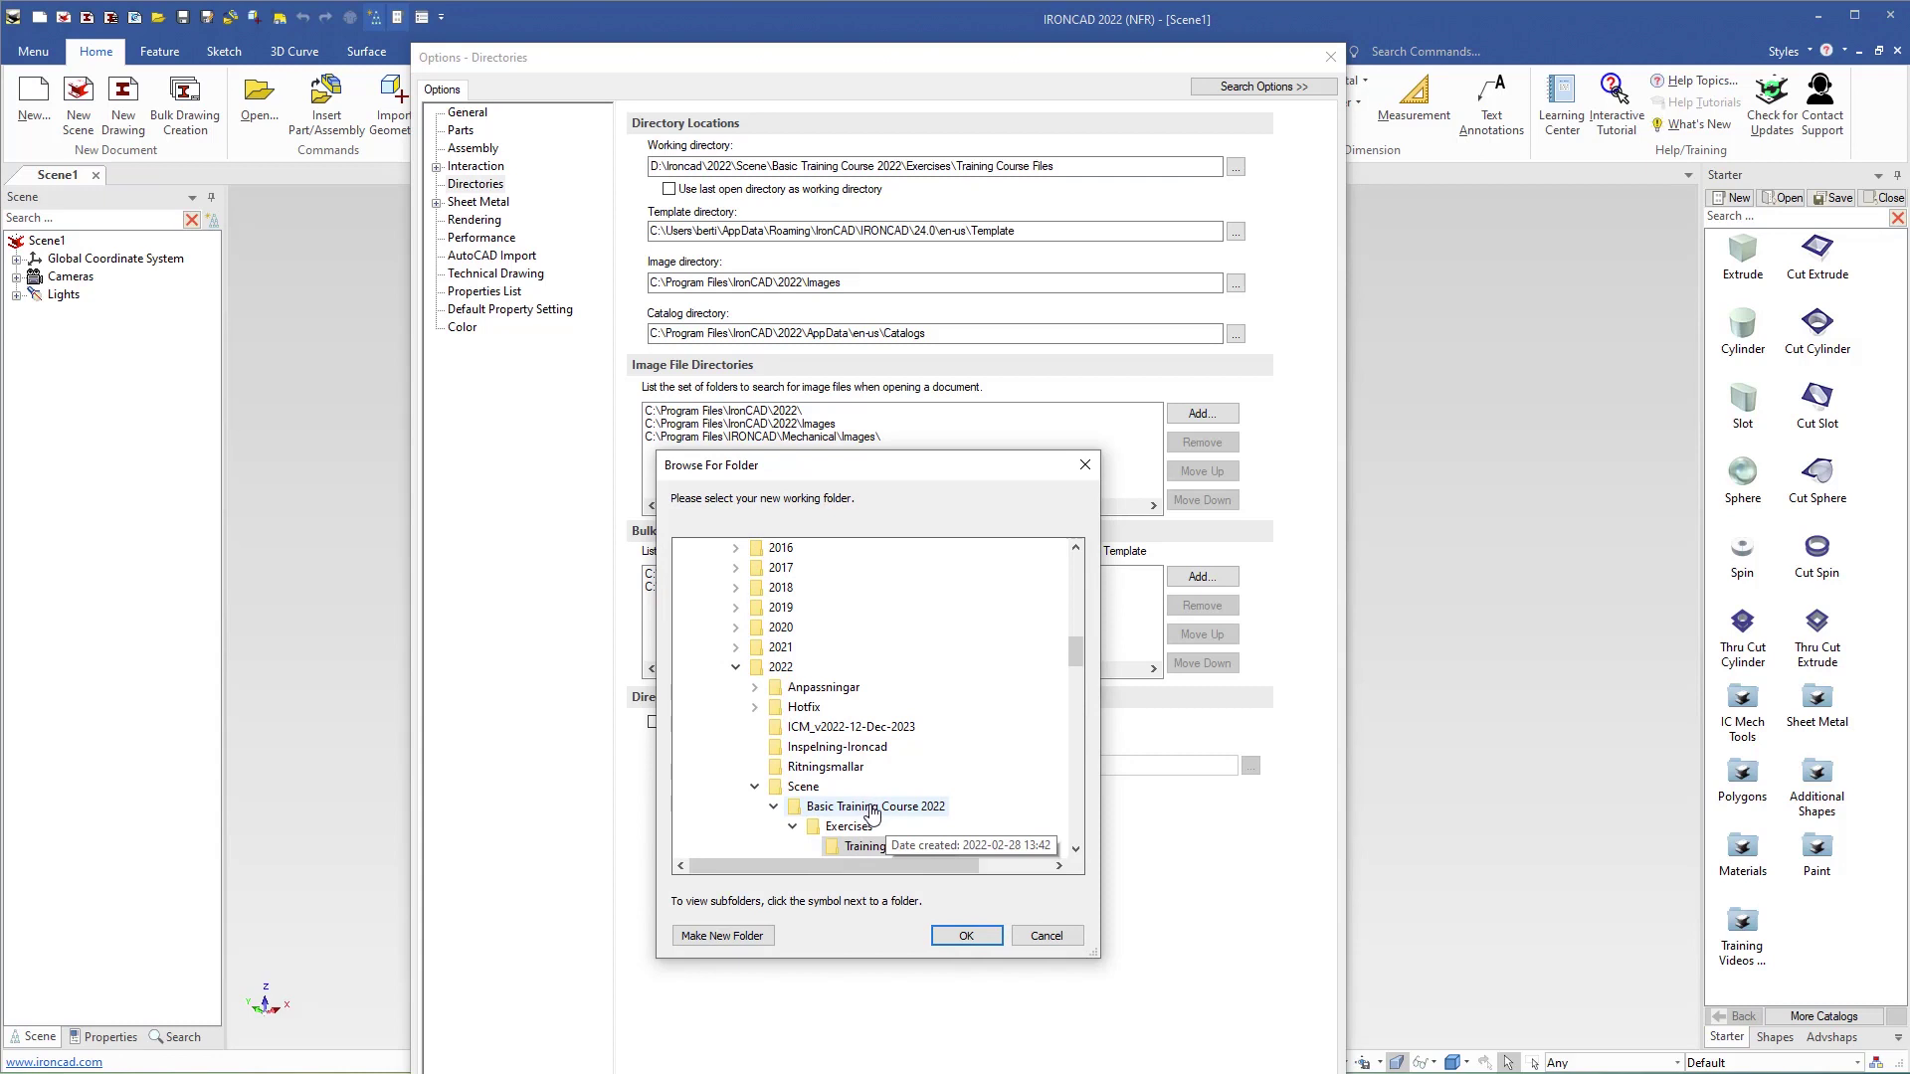
{"action": "left_click", "coordinate": [963, 934]}
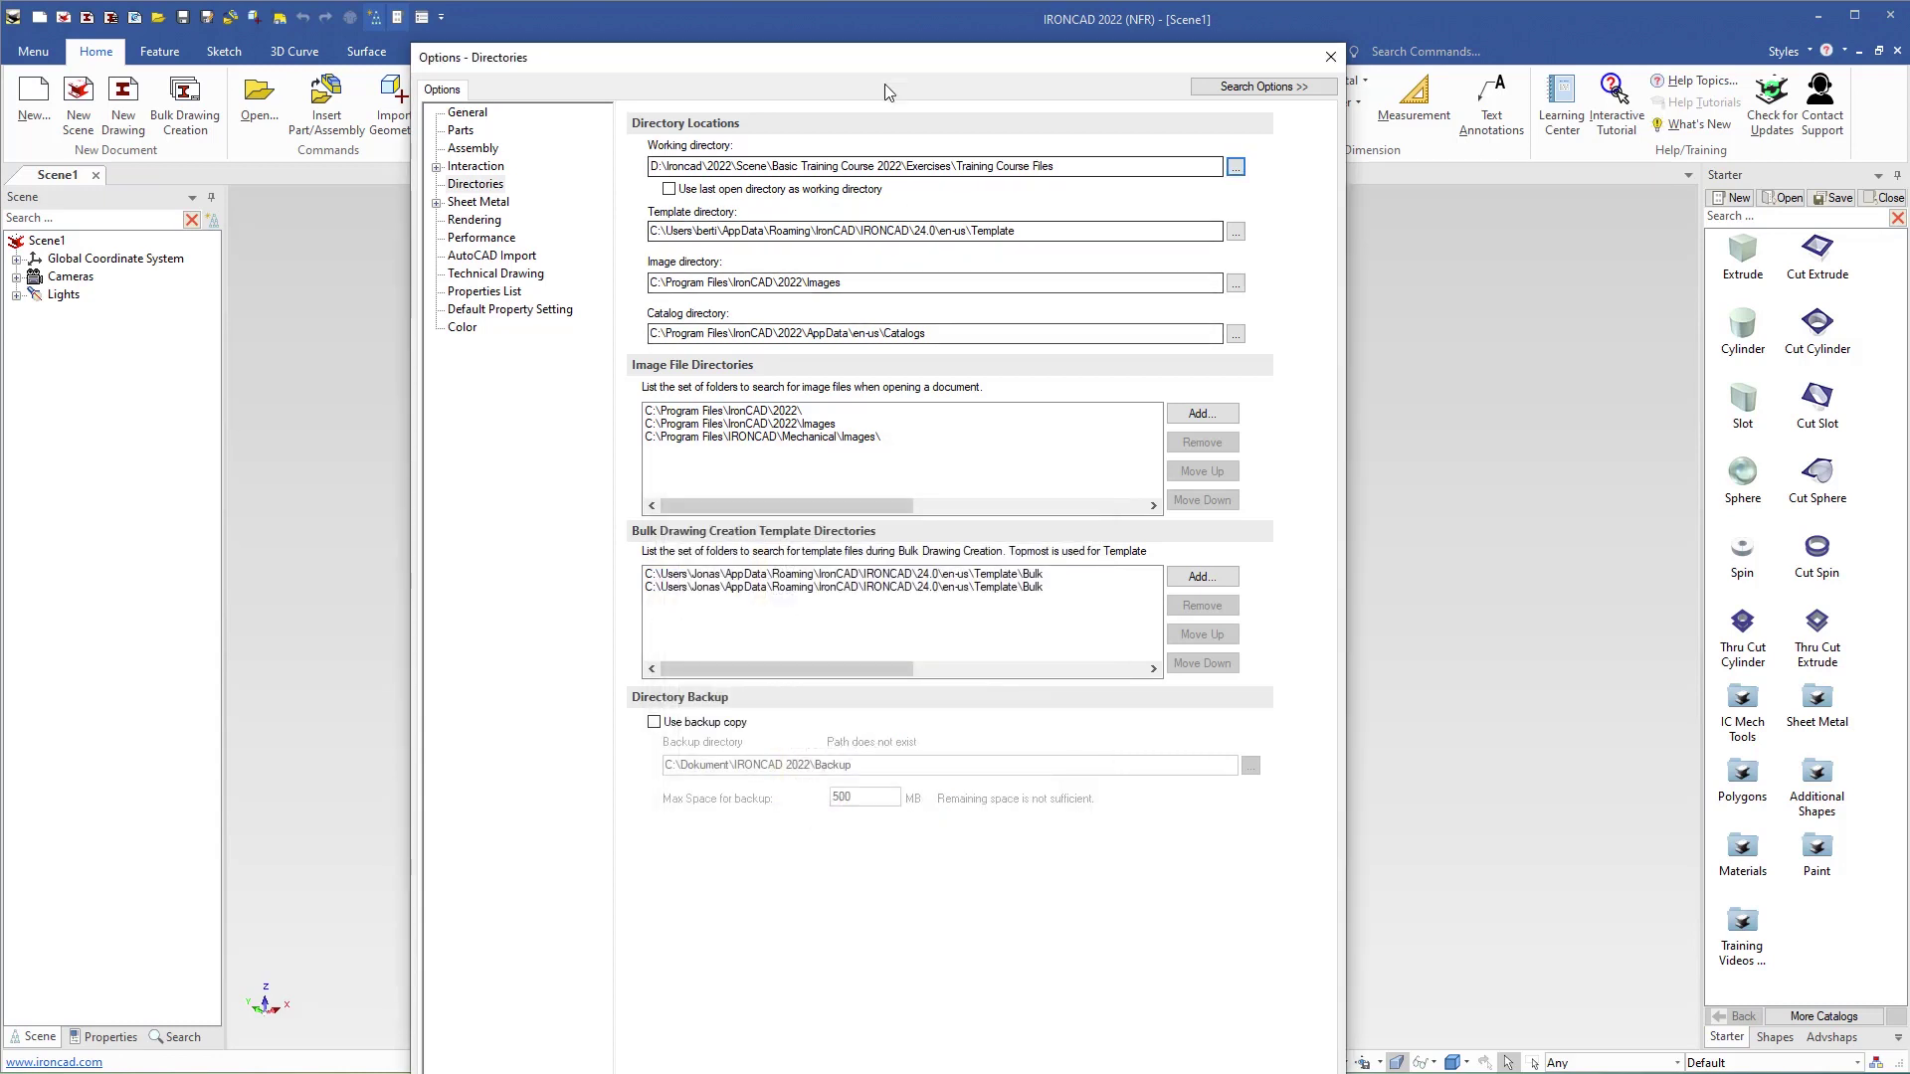
{"action": "left_click_drag", "start_coordinate": [886, 60], "coordinate": [875, 0]}
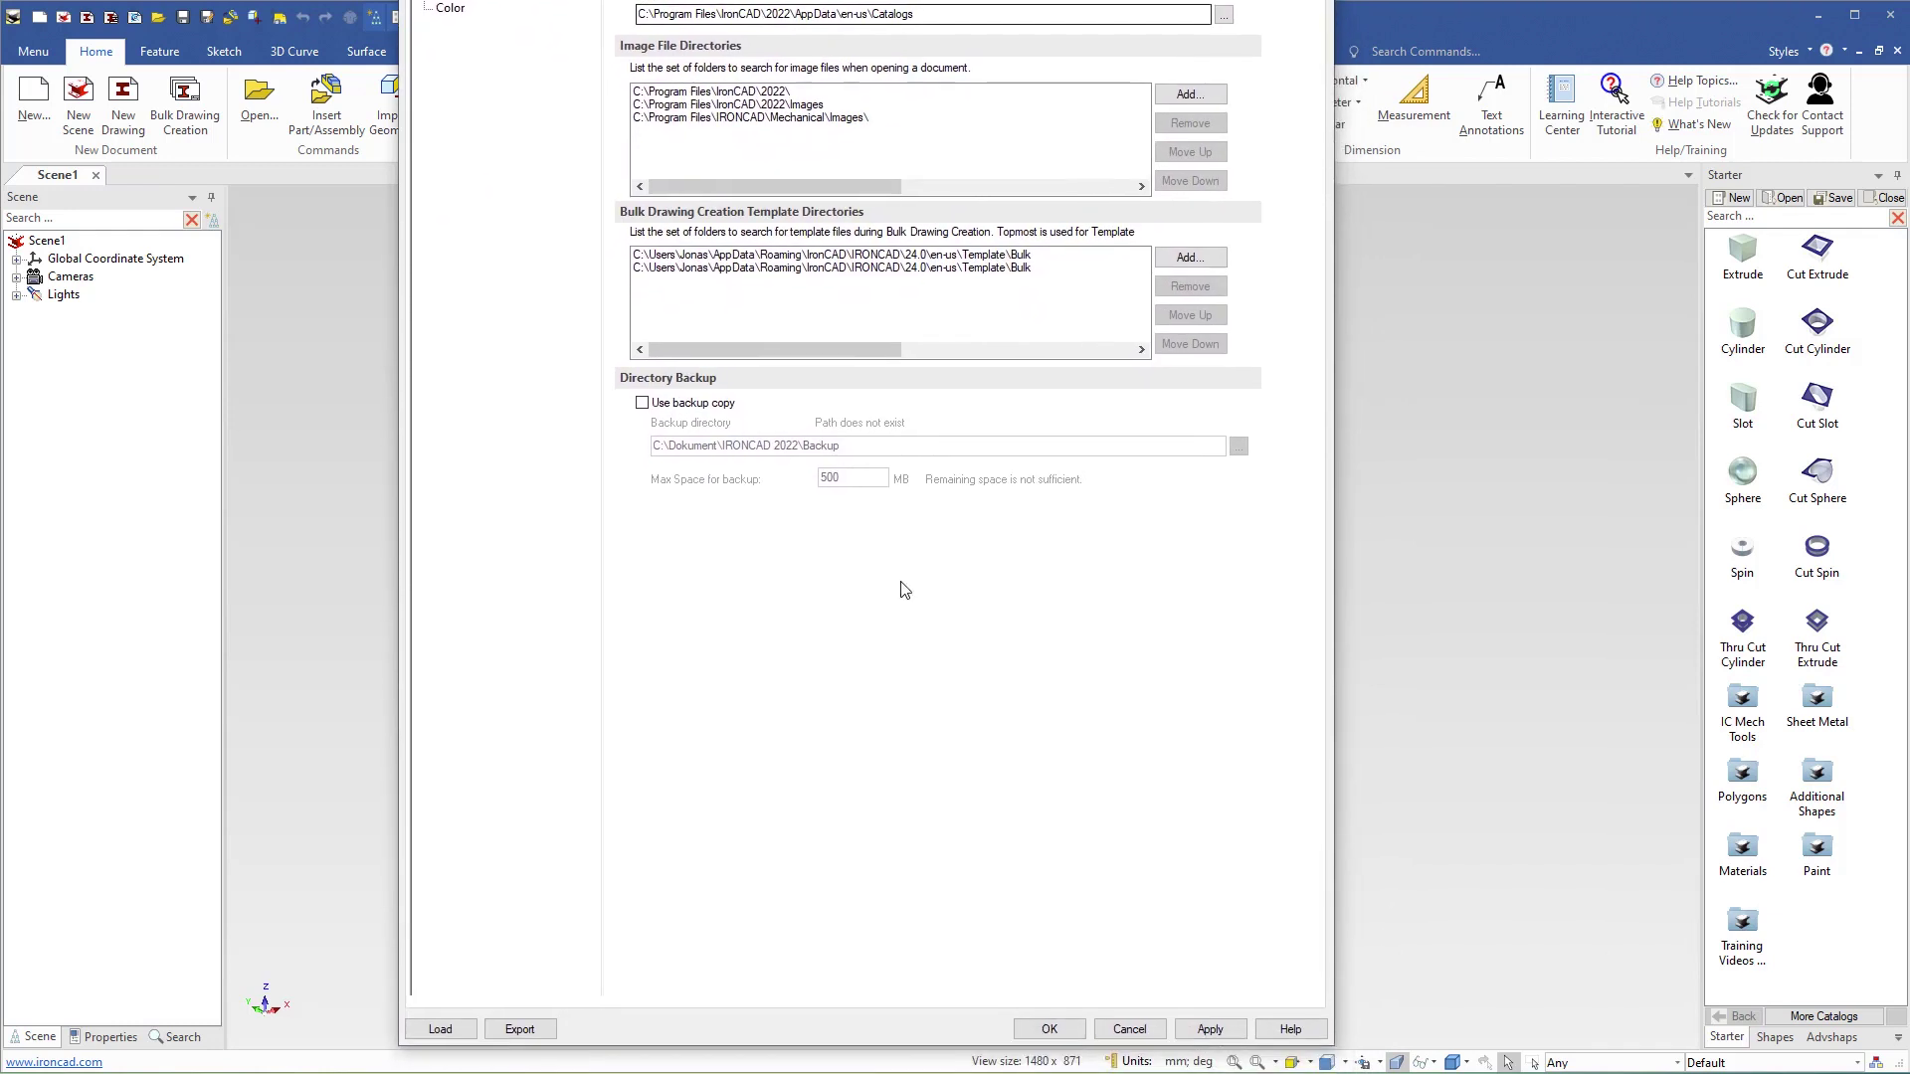
{"action": "left_click", "coordinate": [1049, 1030]}
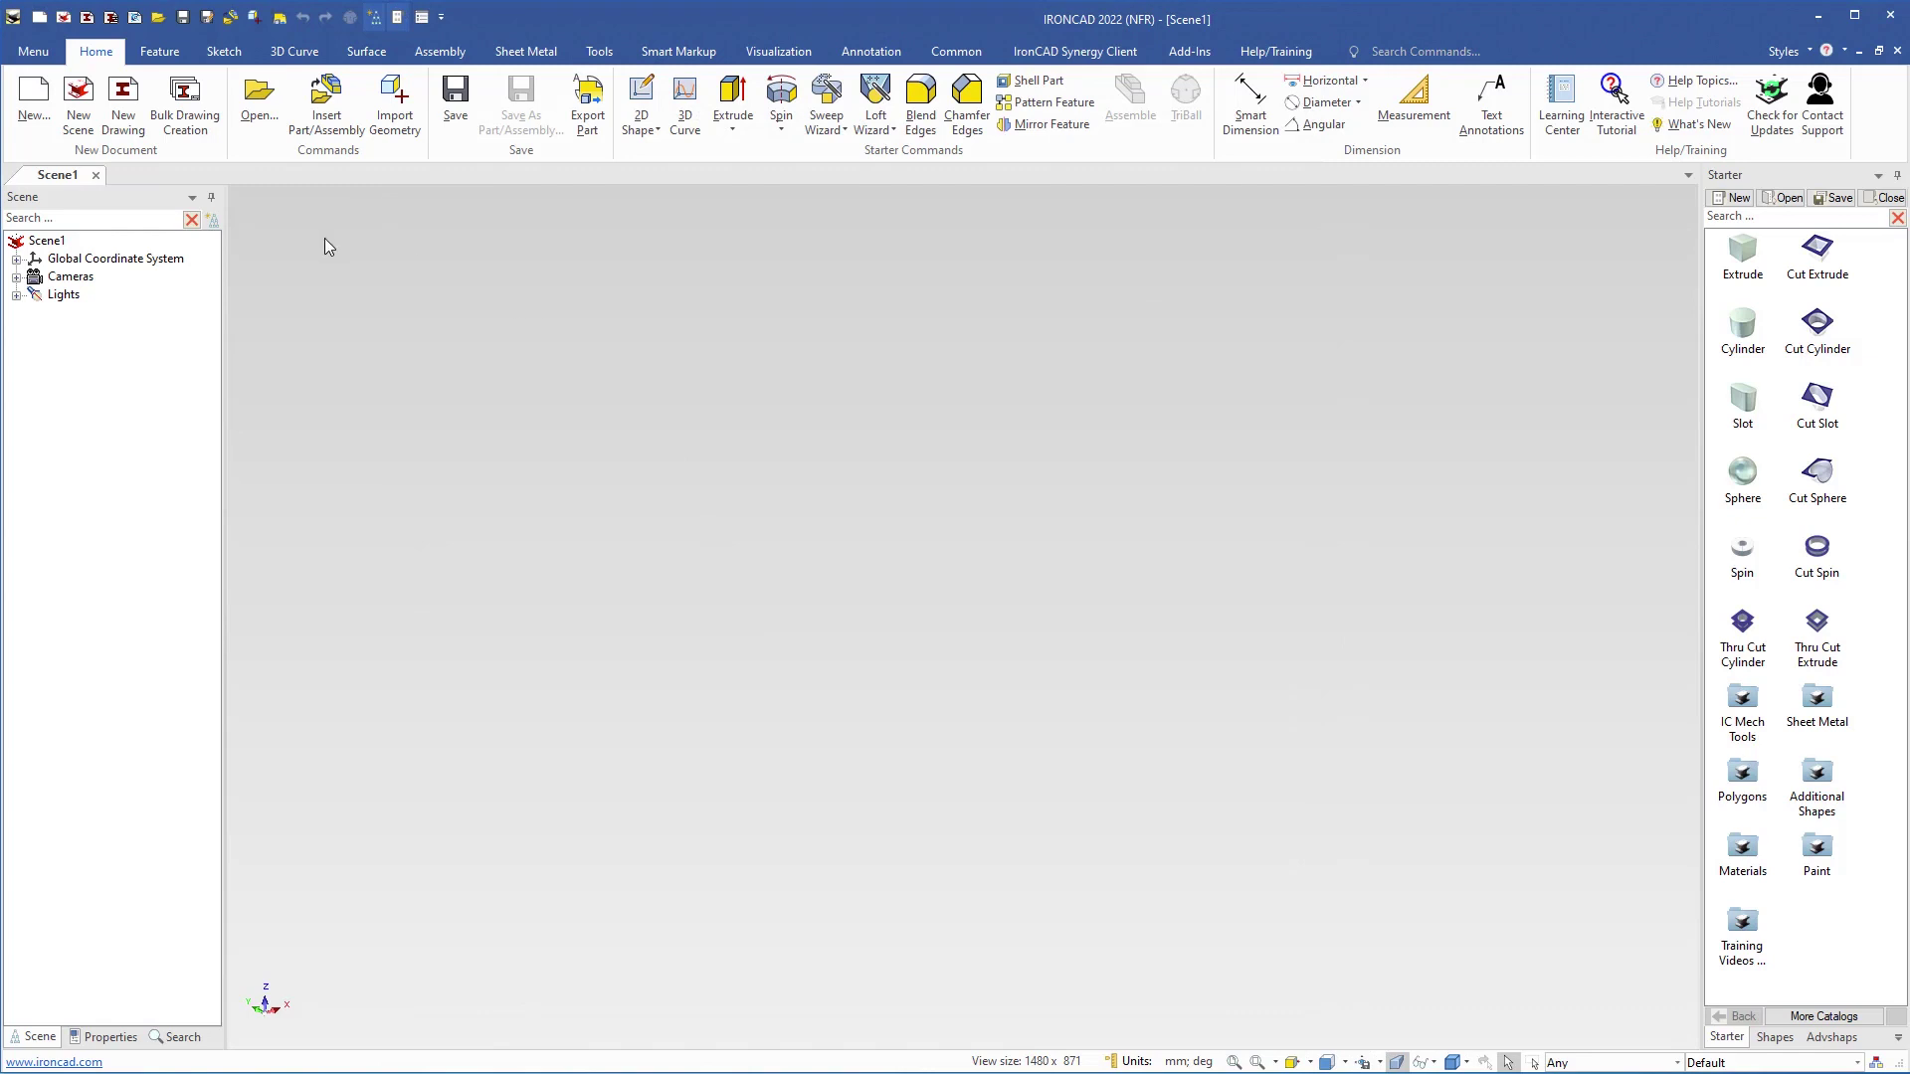
Step: Open the Triball 1 scene from the Training Course Files folder
{"action": "left_click", "coordinate": [259, 100]}
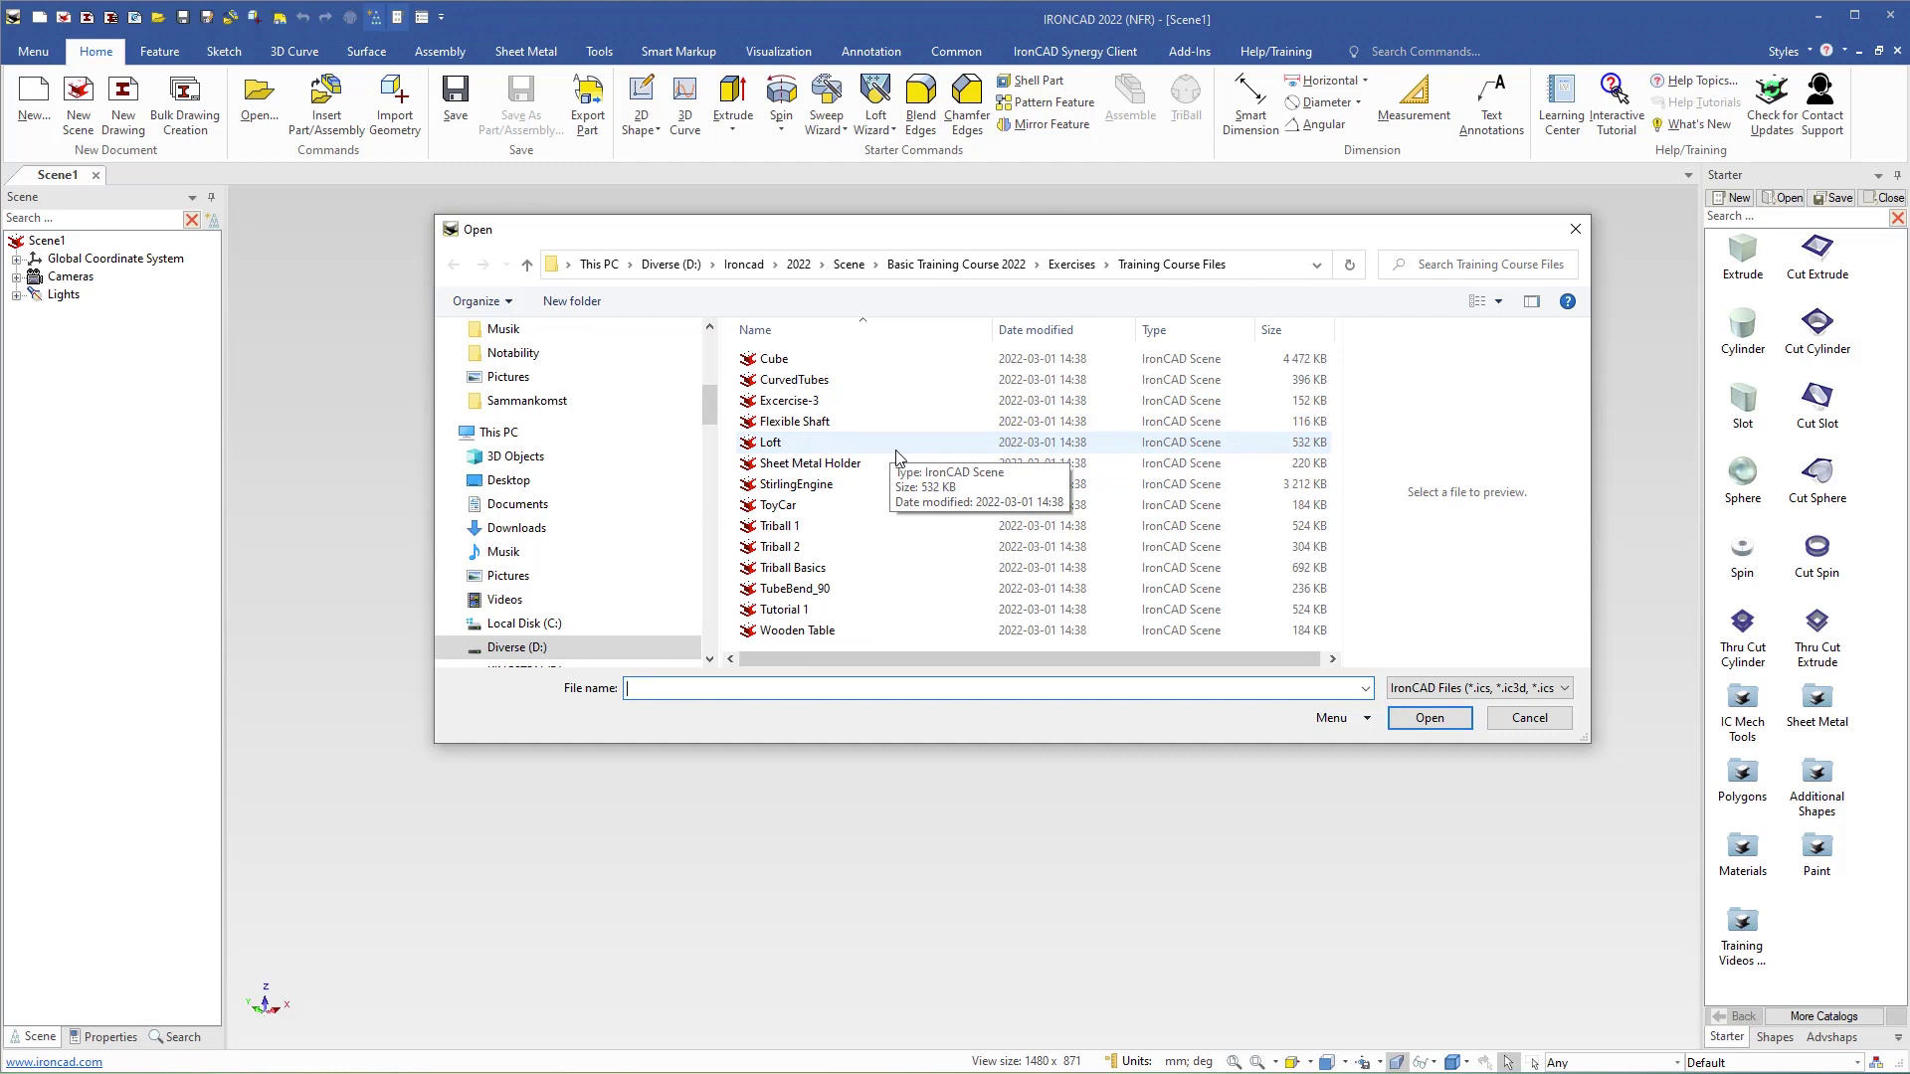
{"action": "double_click", "coordinate": [754, 527]}
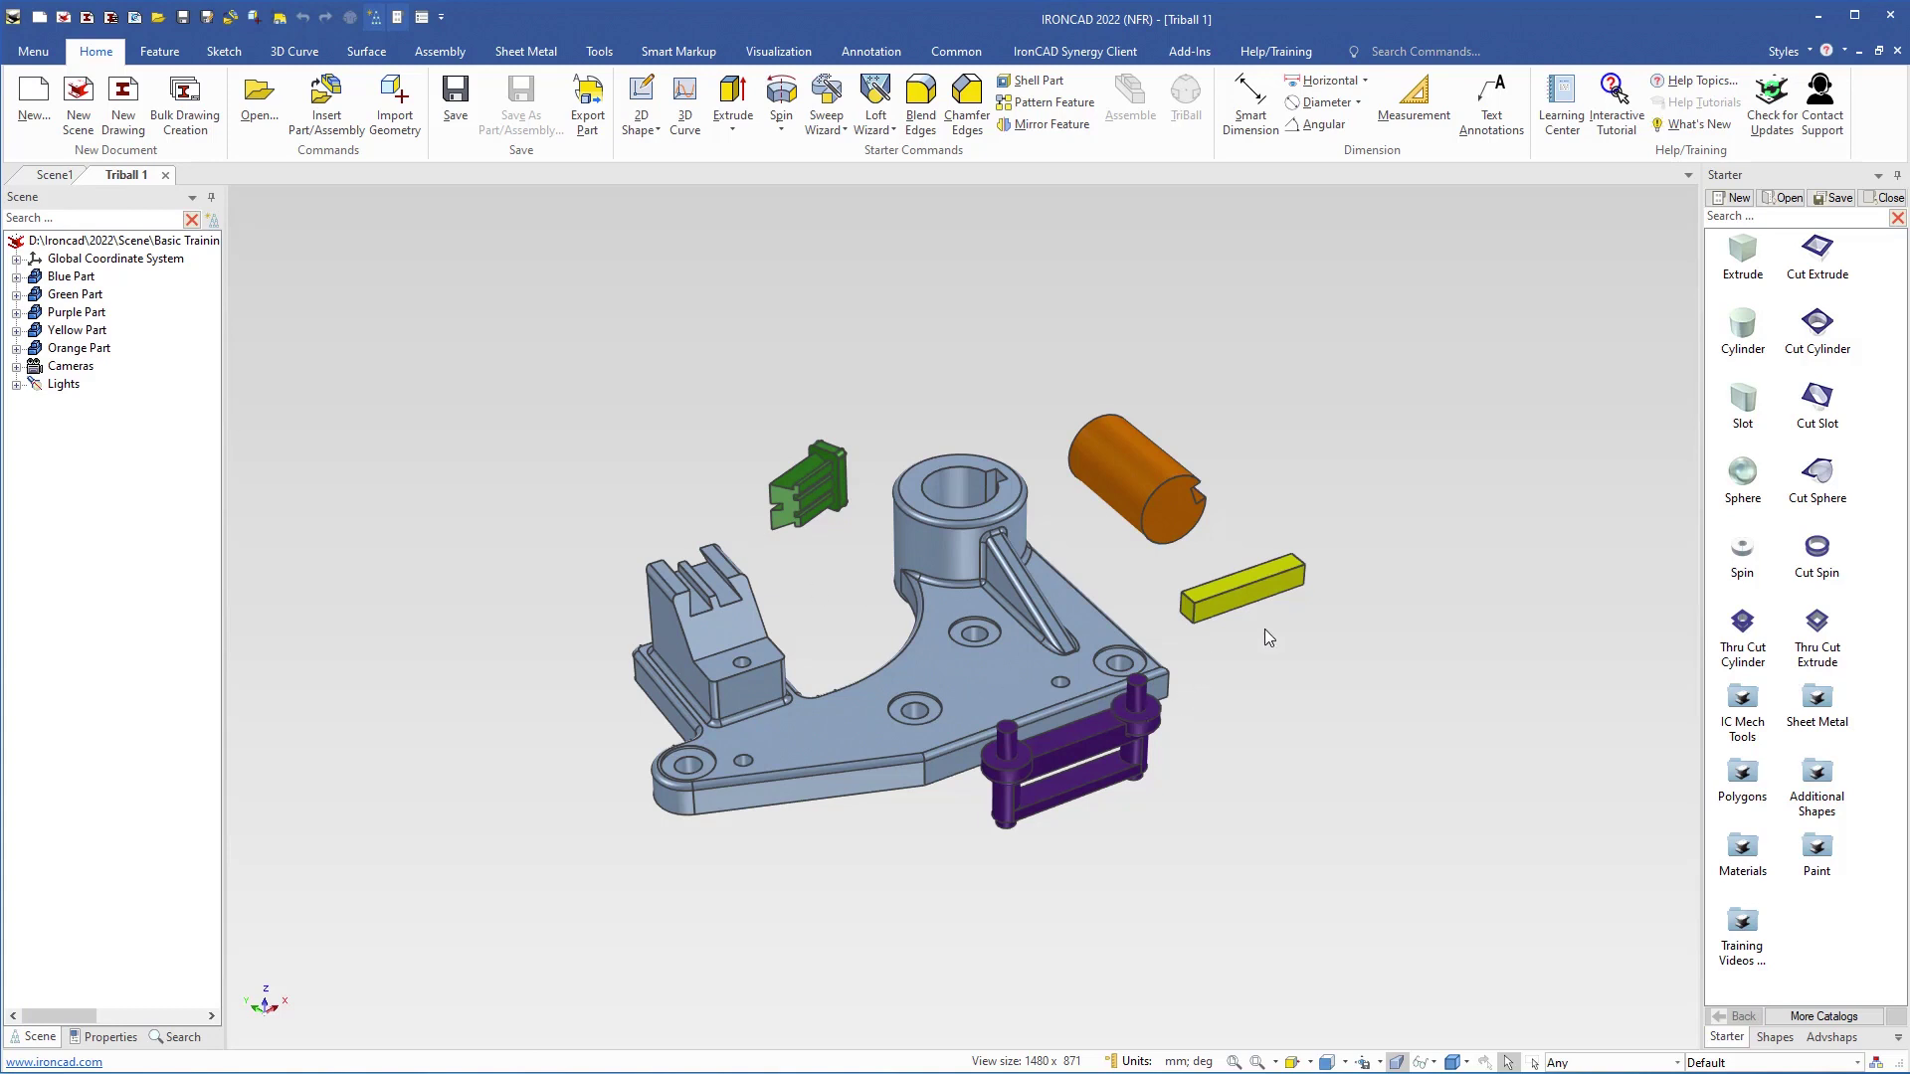
Step: Select the yellow key, activate its TriBall with F10, and zoom to the key's end
{"action": "scroll", "coordinate": [1261, 595], "scroll_direction": "up", "scroll_amount": 3}
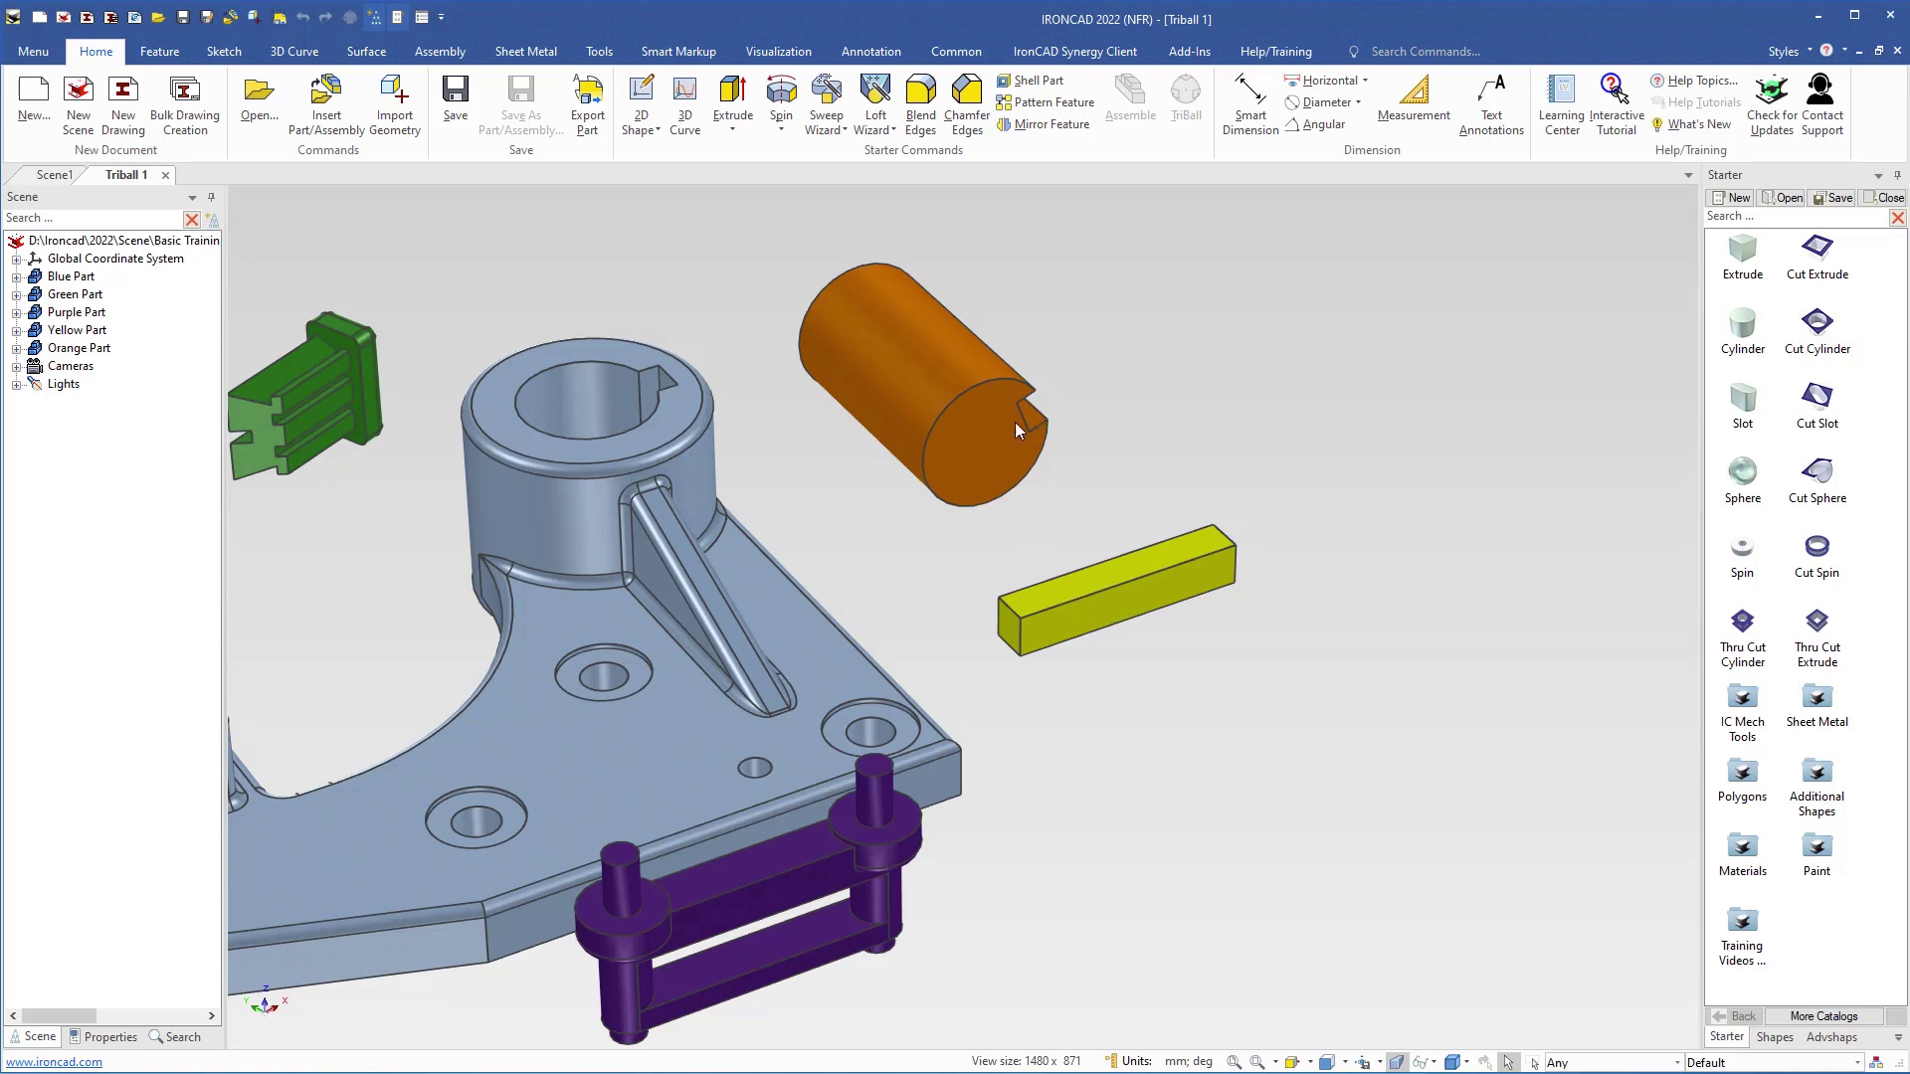
{"action": "middle_click_drag", "start_coordinate": [1014, 429], "coordinate": [956, 497]}
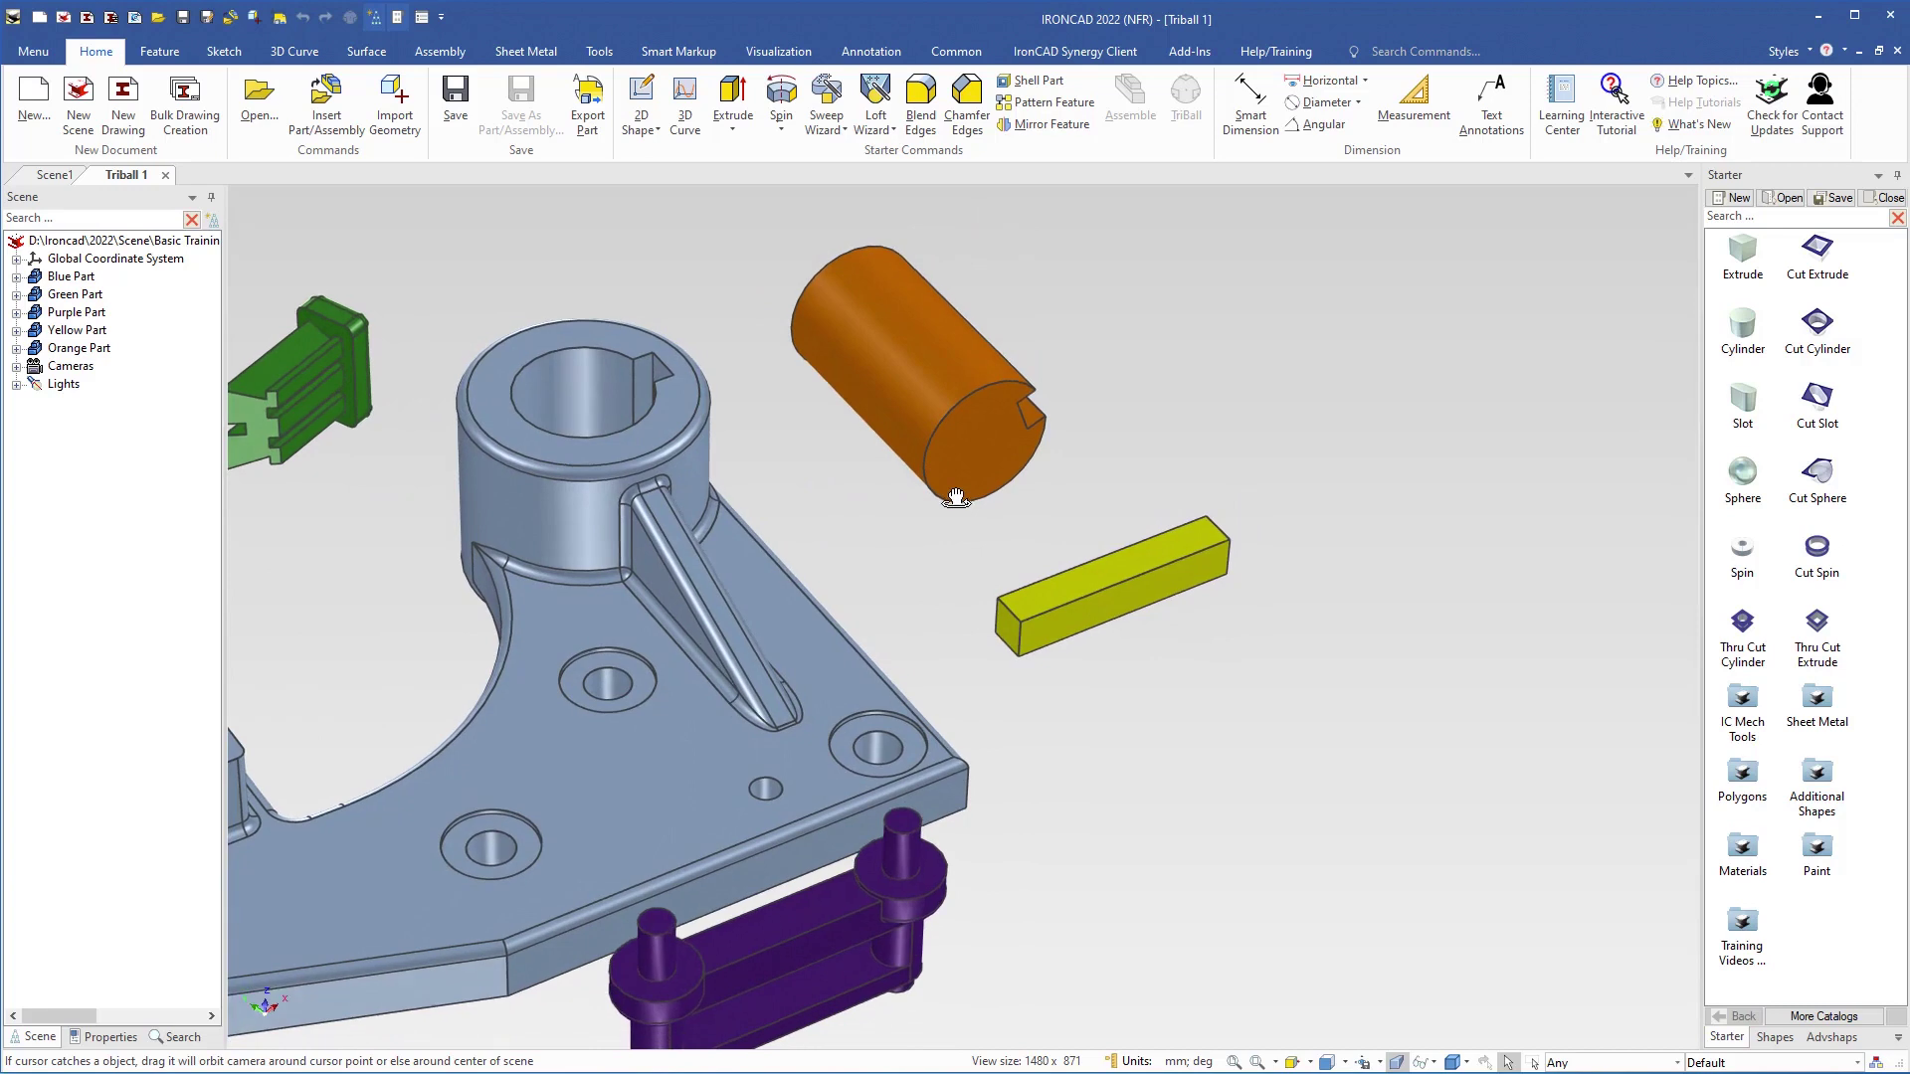
{"action": "scroll", "coordinate": [1030, 563], "scroll_direction": "up", "scroll_amount": 3}
{"action": "left_click", "coordinate": [931, 685]}
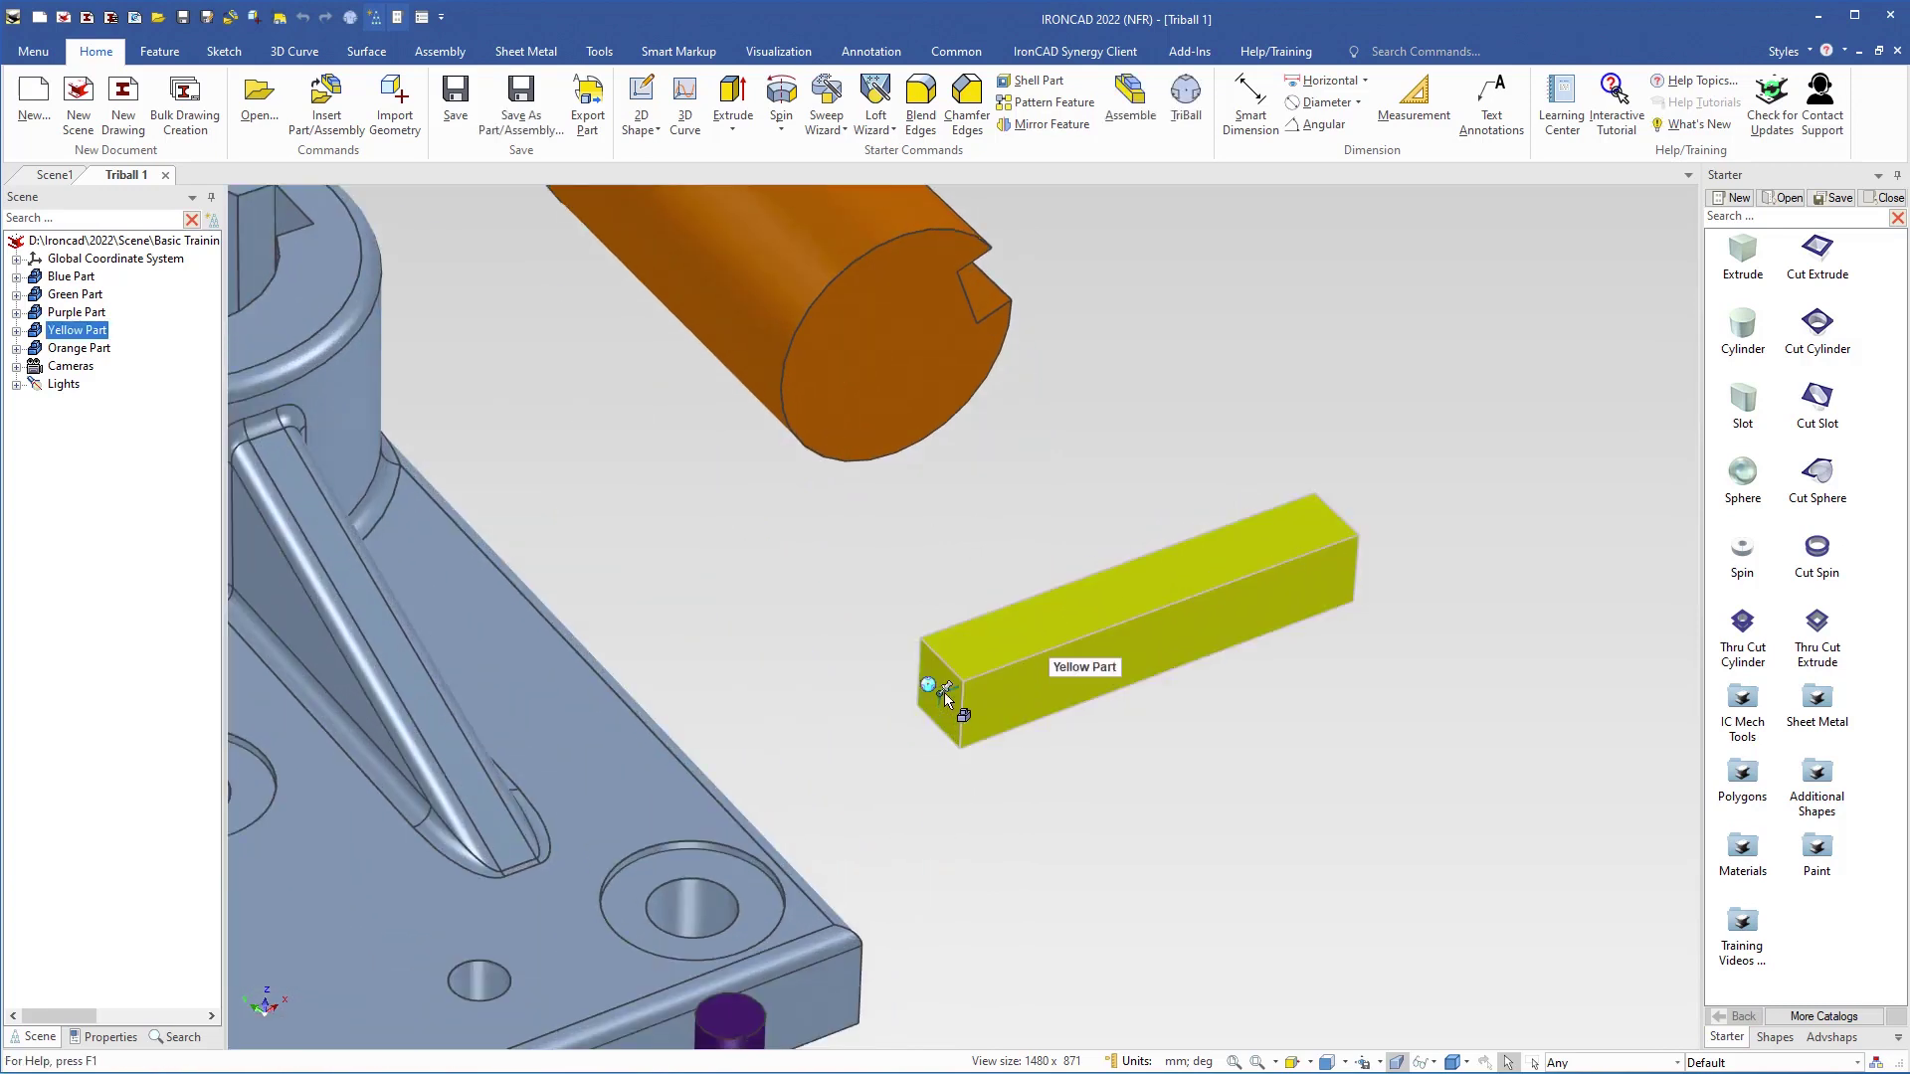
{"action": "scroll", "coordinate": [945, 692], "scroll_direction": "up", "scroll_amount": 3}
{"action": "key", "text": "F10"}
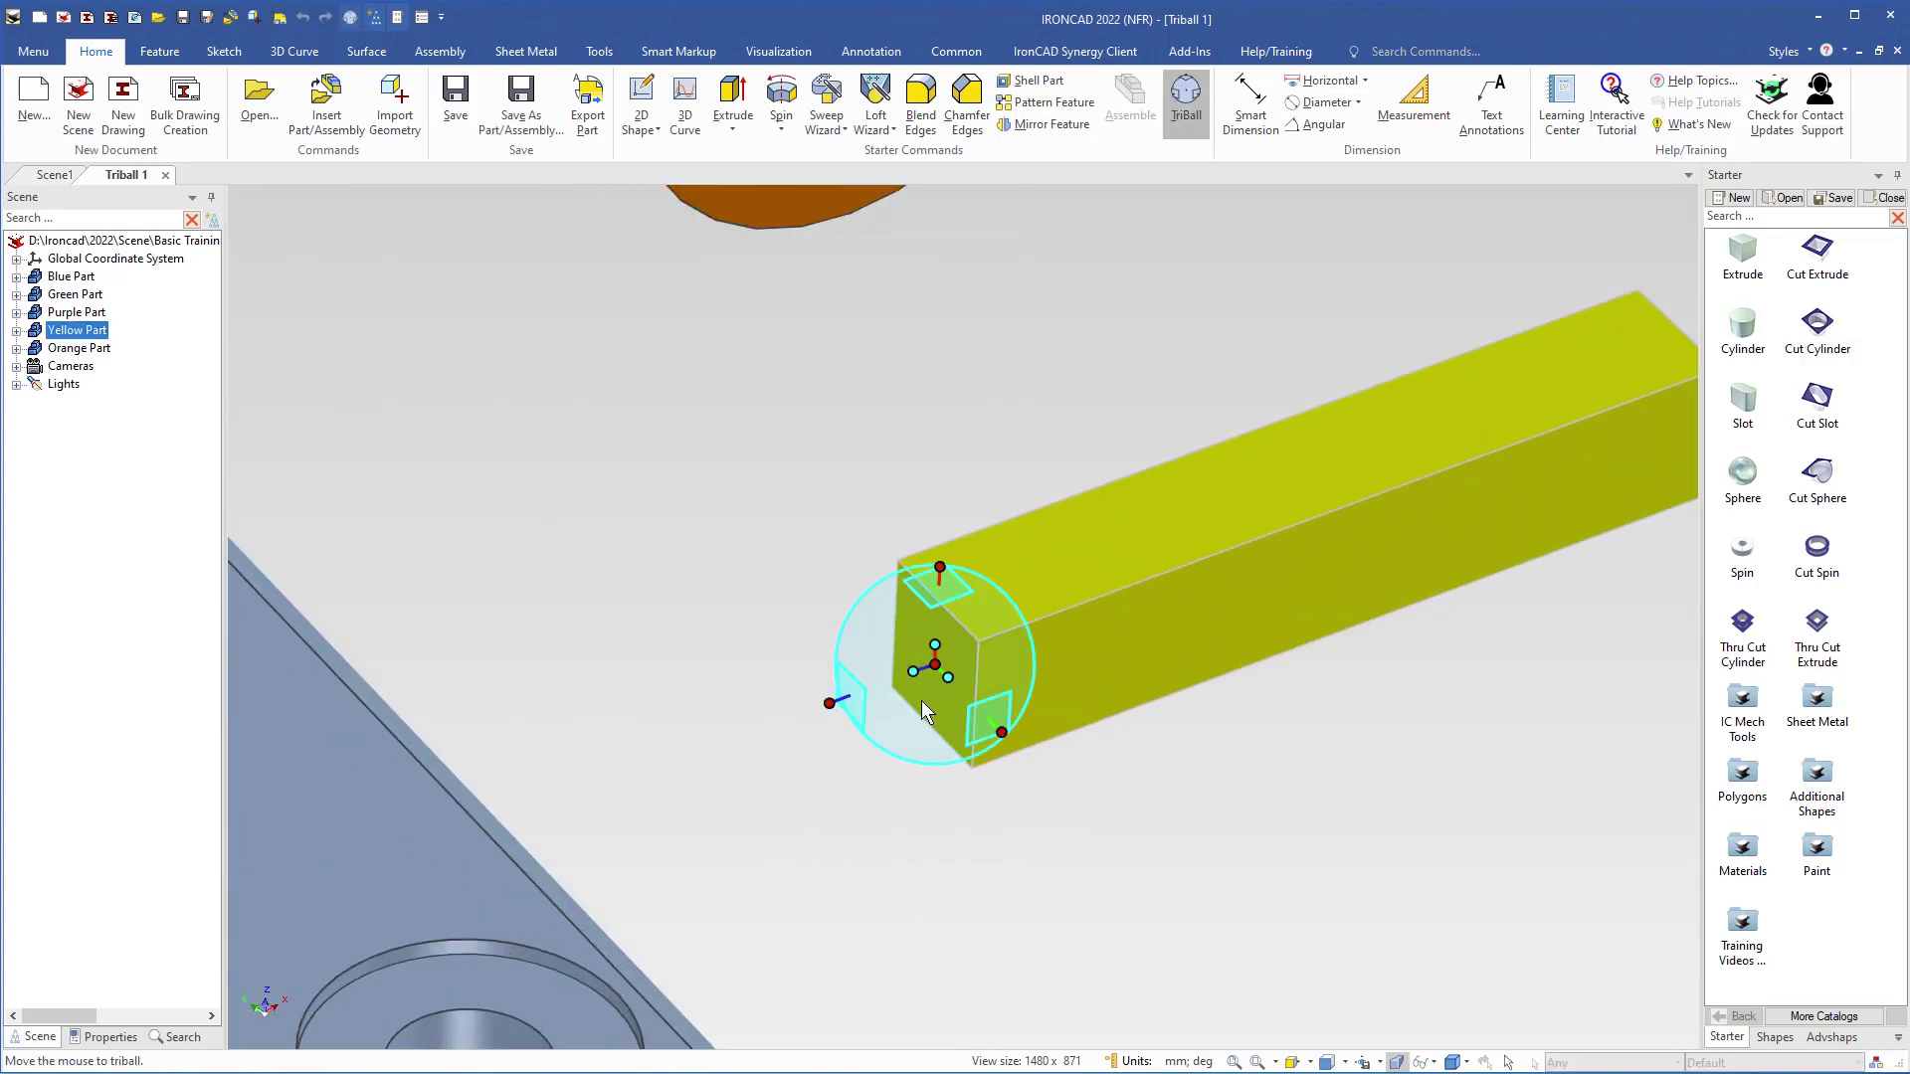
{"action": "scroll", "coordinate": [927, 694], "scroll_direction": "up", "scroll_amount": 2}
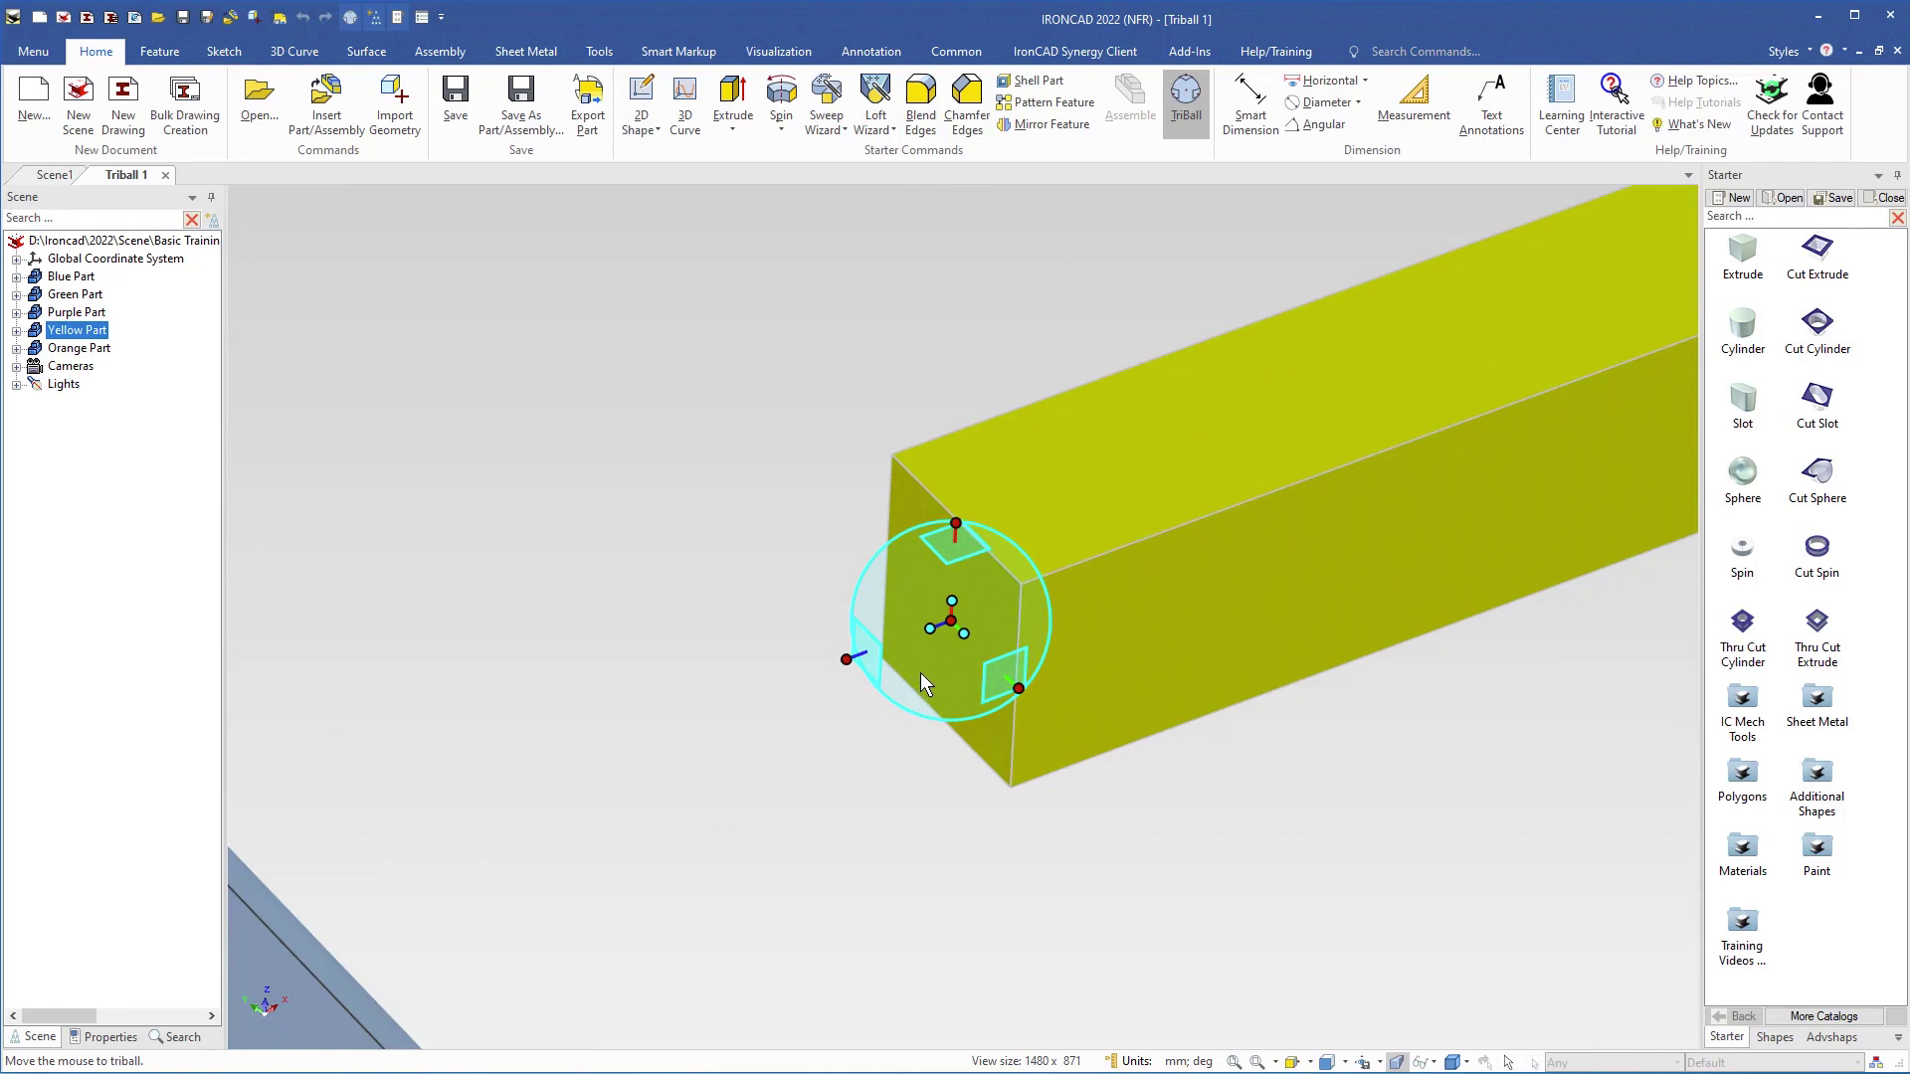
{"action": "middle_click_drag", "start_coordinate": [927, 680], "coordinate": [914, 695]}
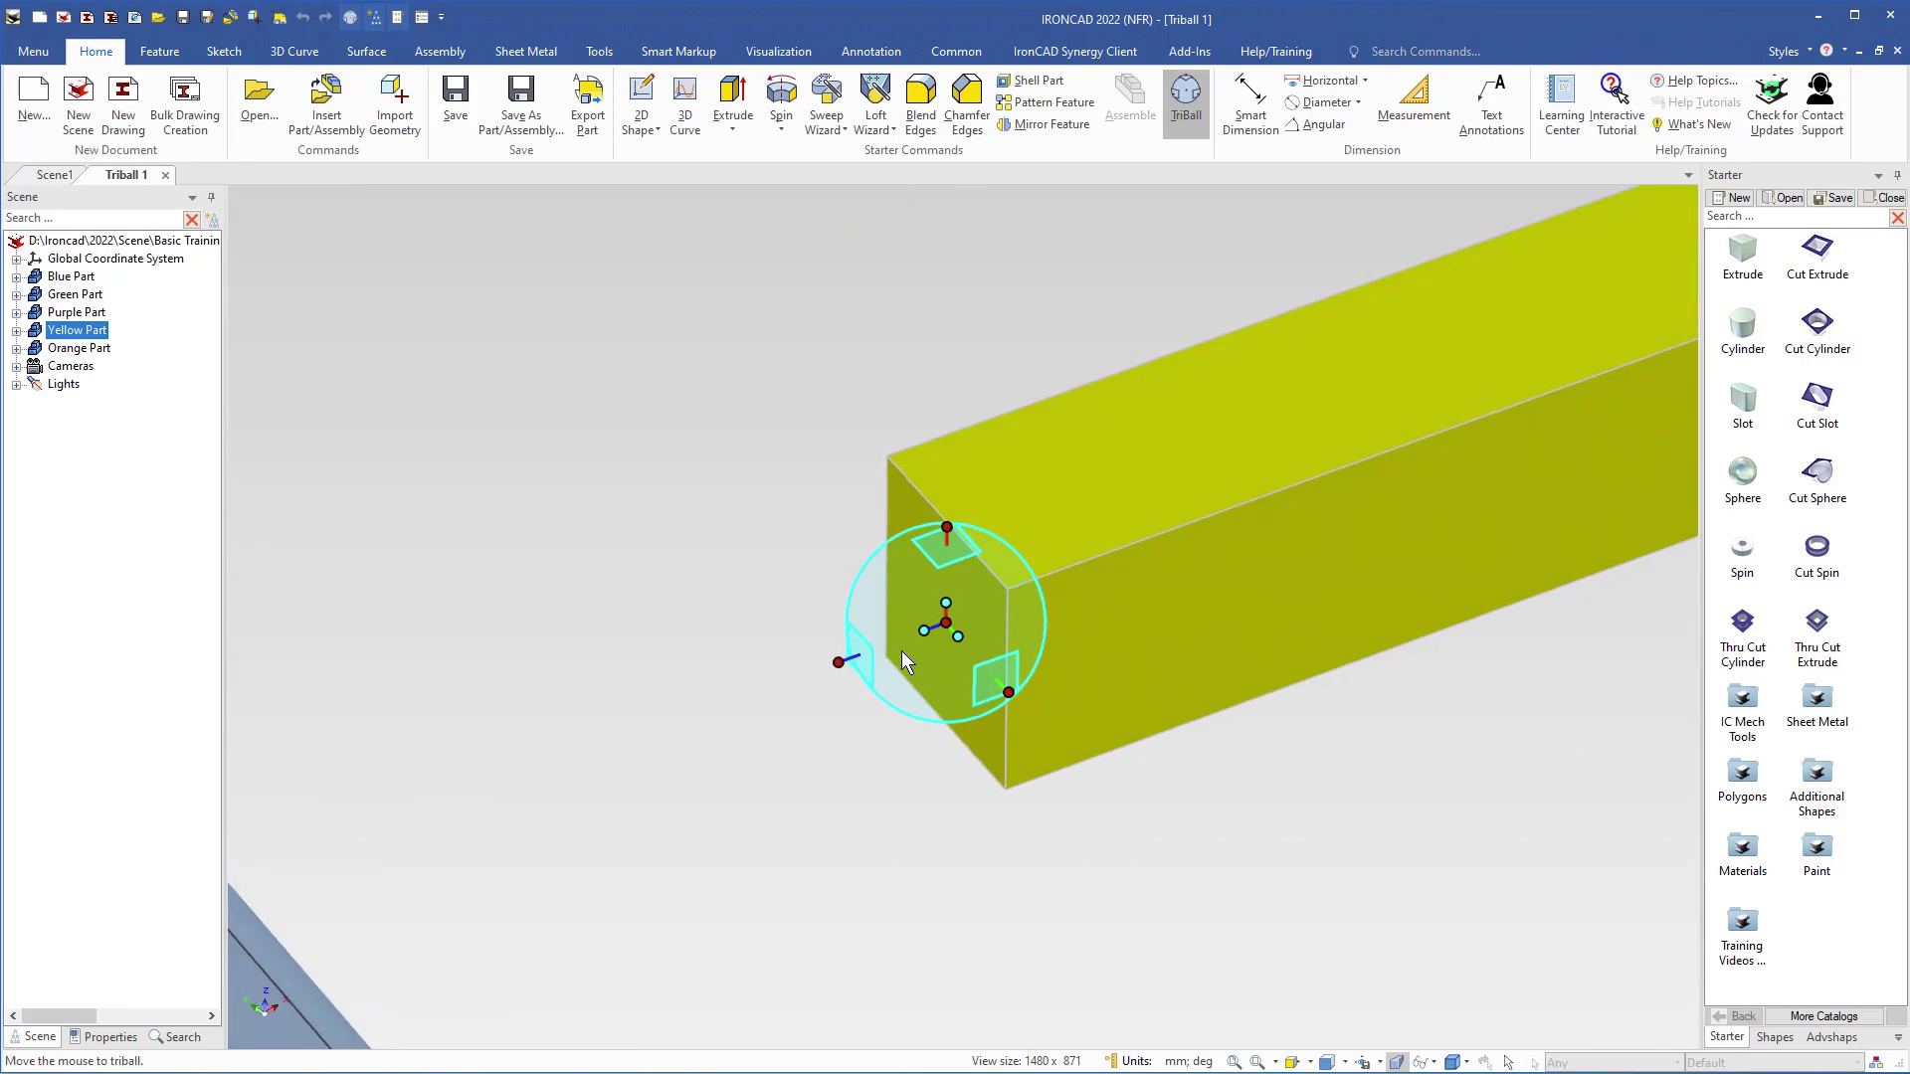
Step: Move the TriBall centre To Point onto the yellow key's end edge
{"action": "right_click", "coordinate": [953, 625]}
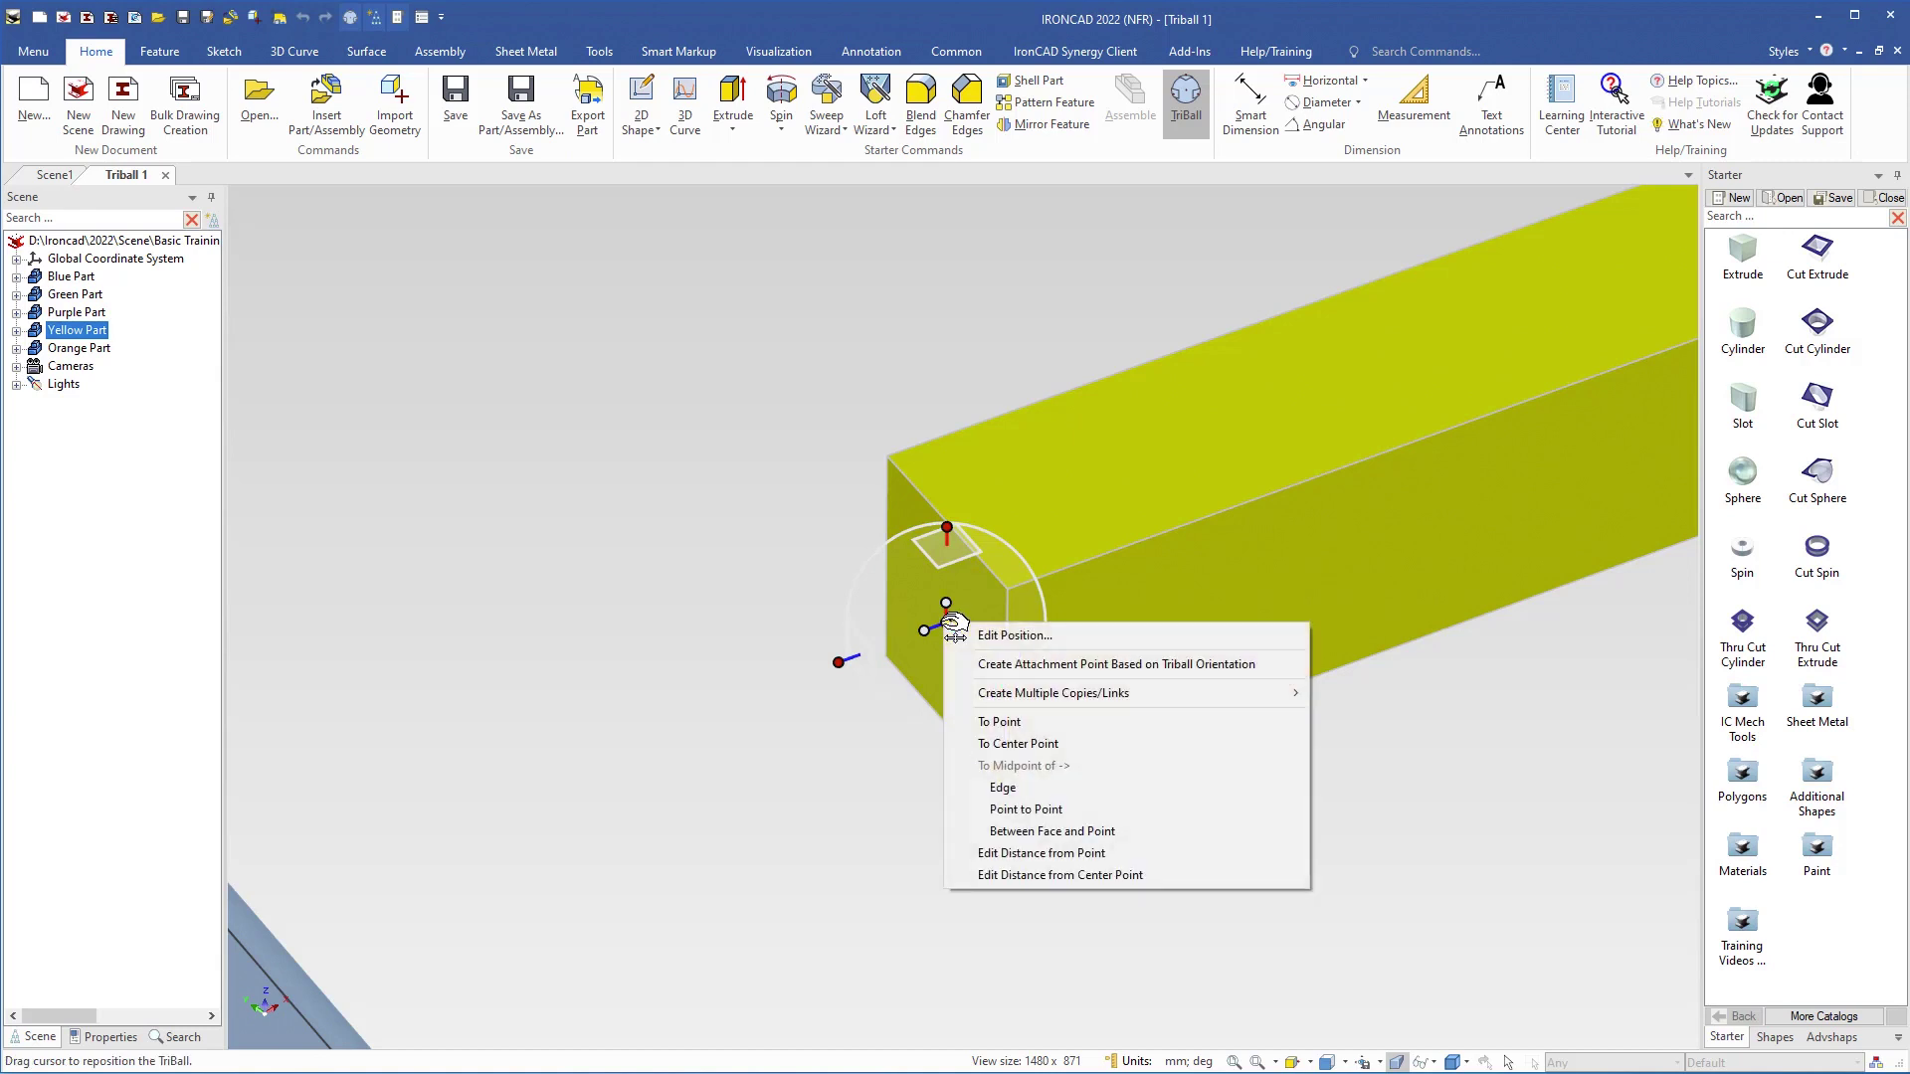
{"action": "left_click", "coordinate": [999, 721]}
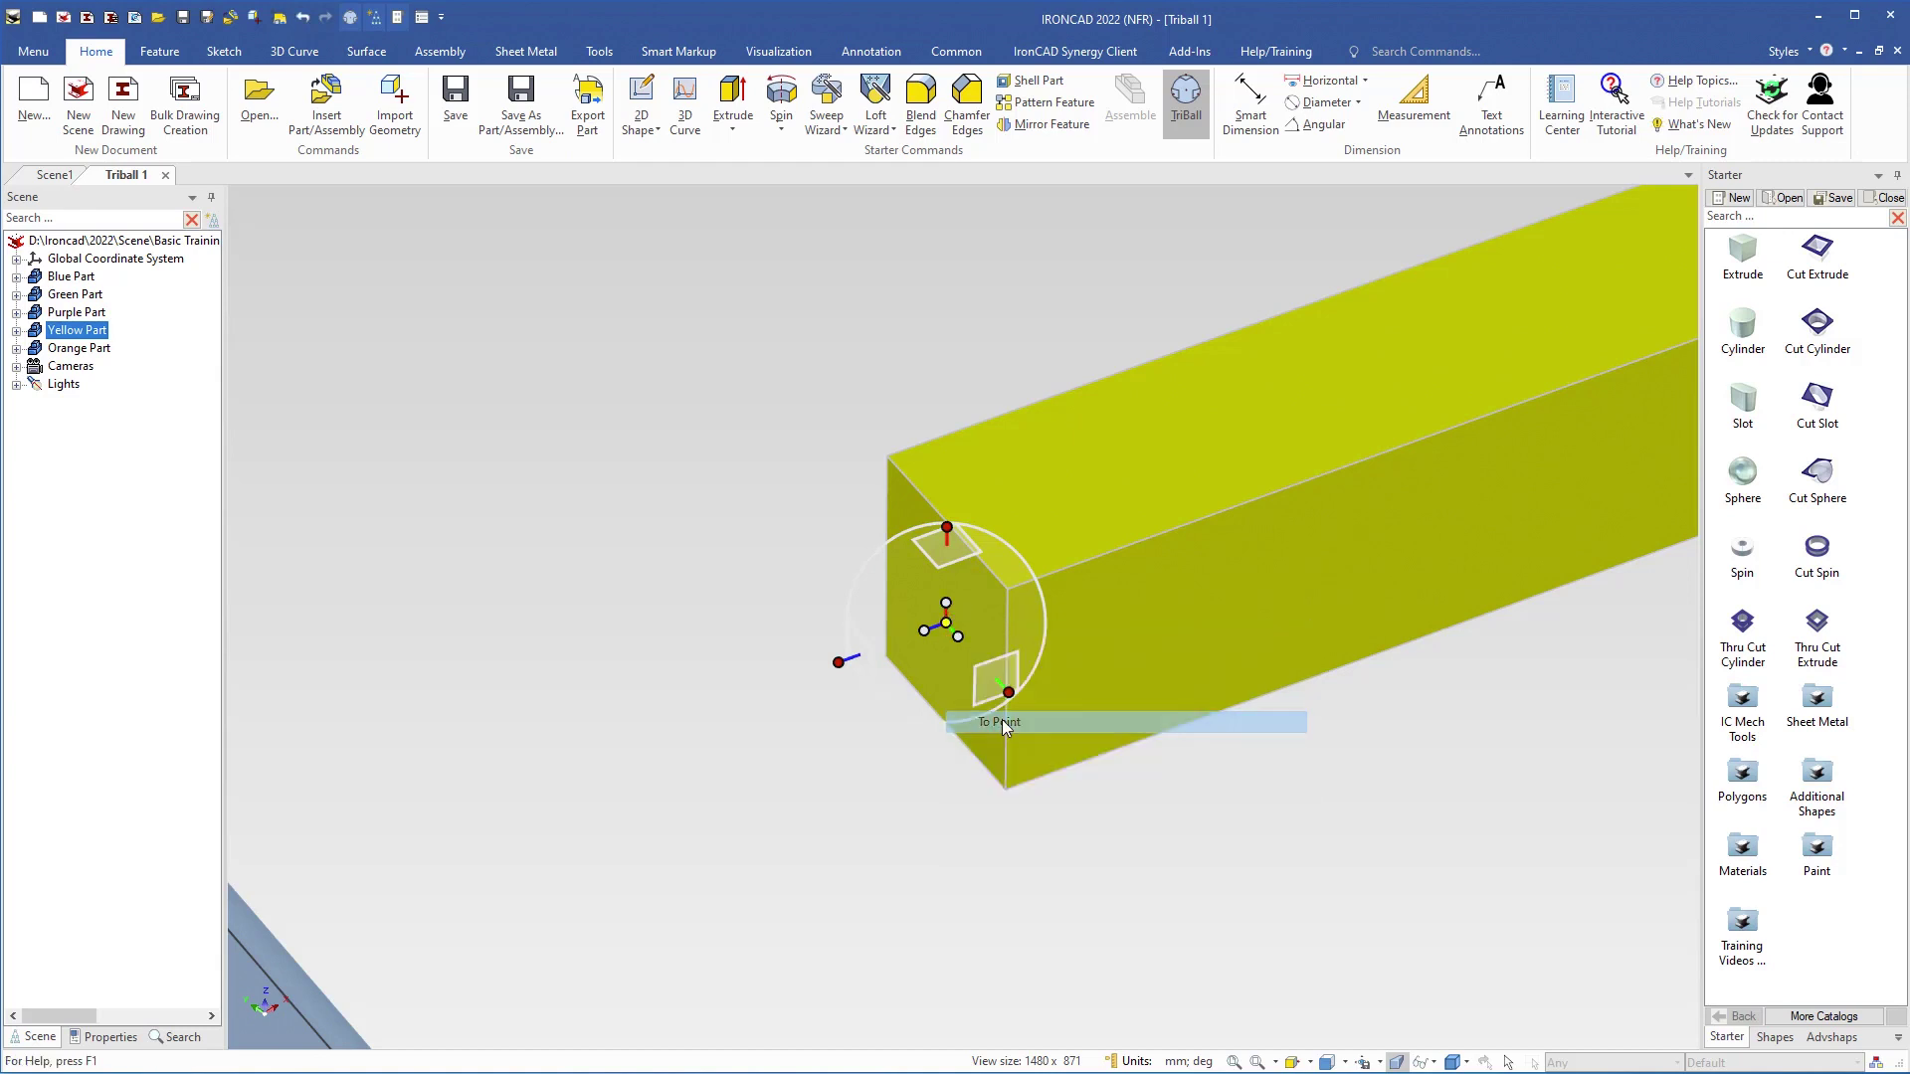
{"action": "left_click", "coordinate": [885, 657]}
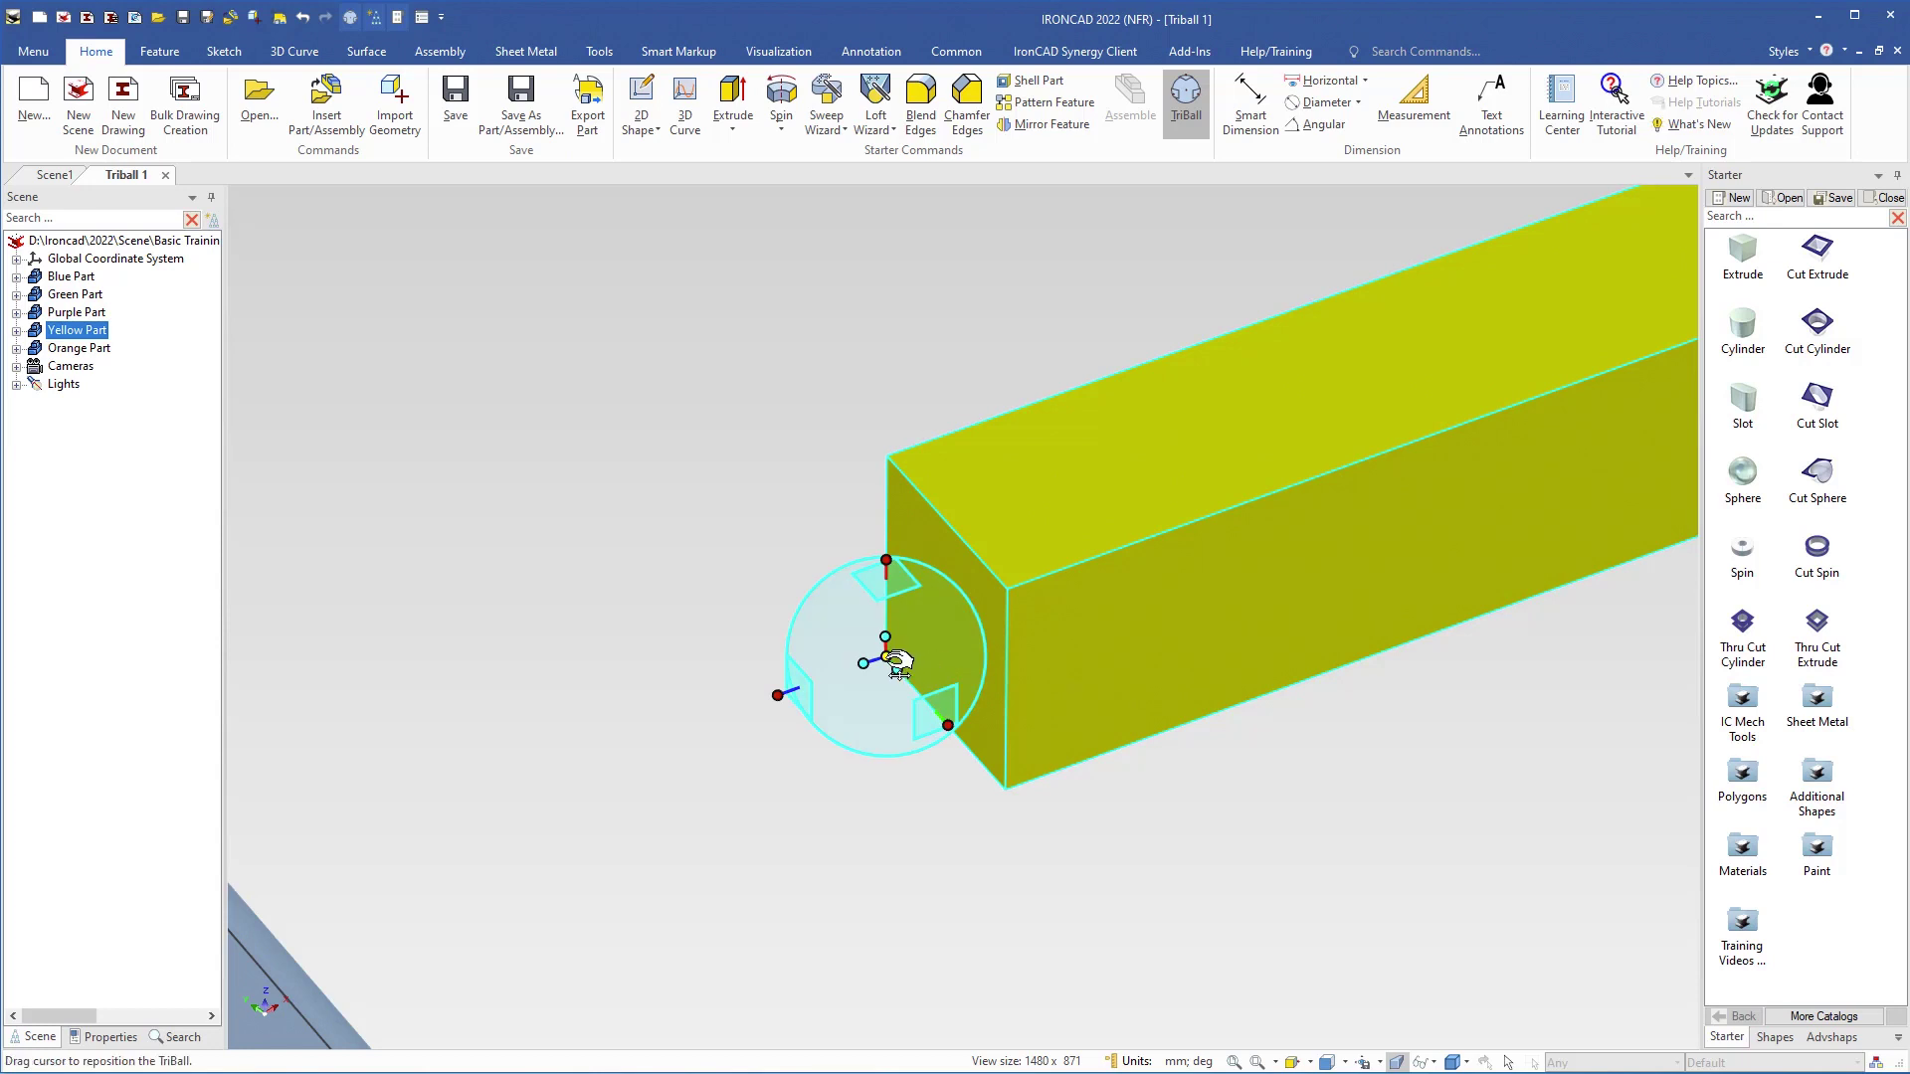
Step: Start a To Point move of the key and pan to the orange shaft's keyway end
{"action": "right_click", "coordinate": [892, 656]}
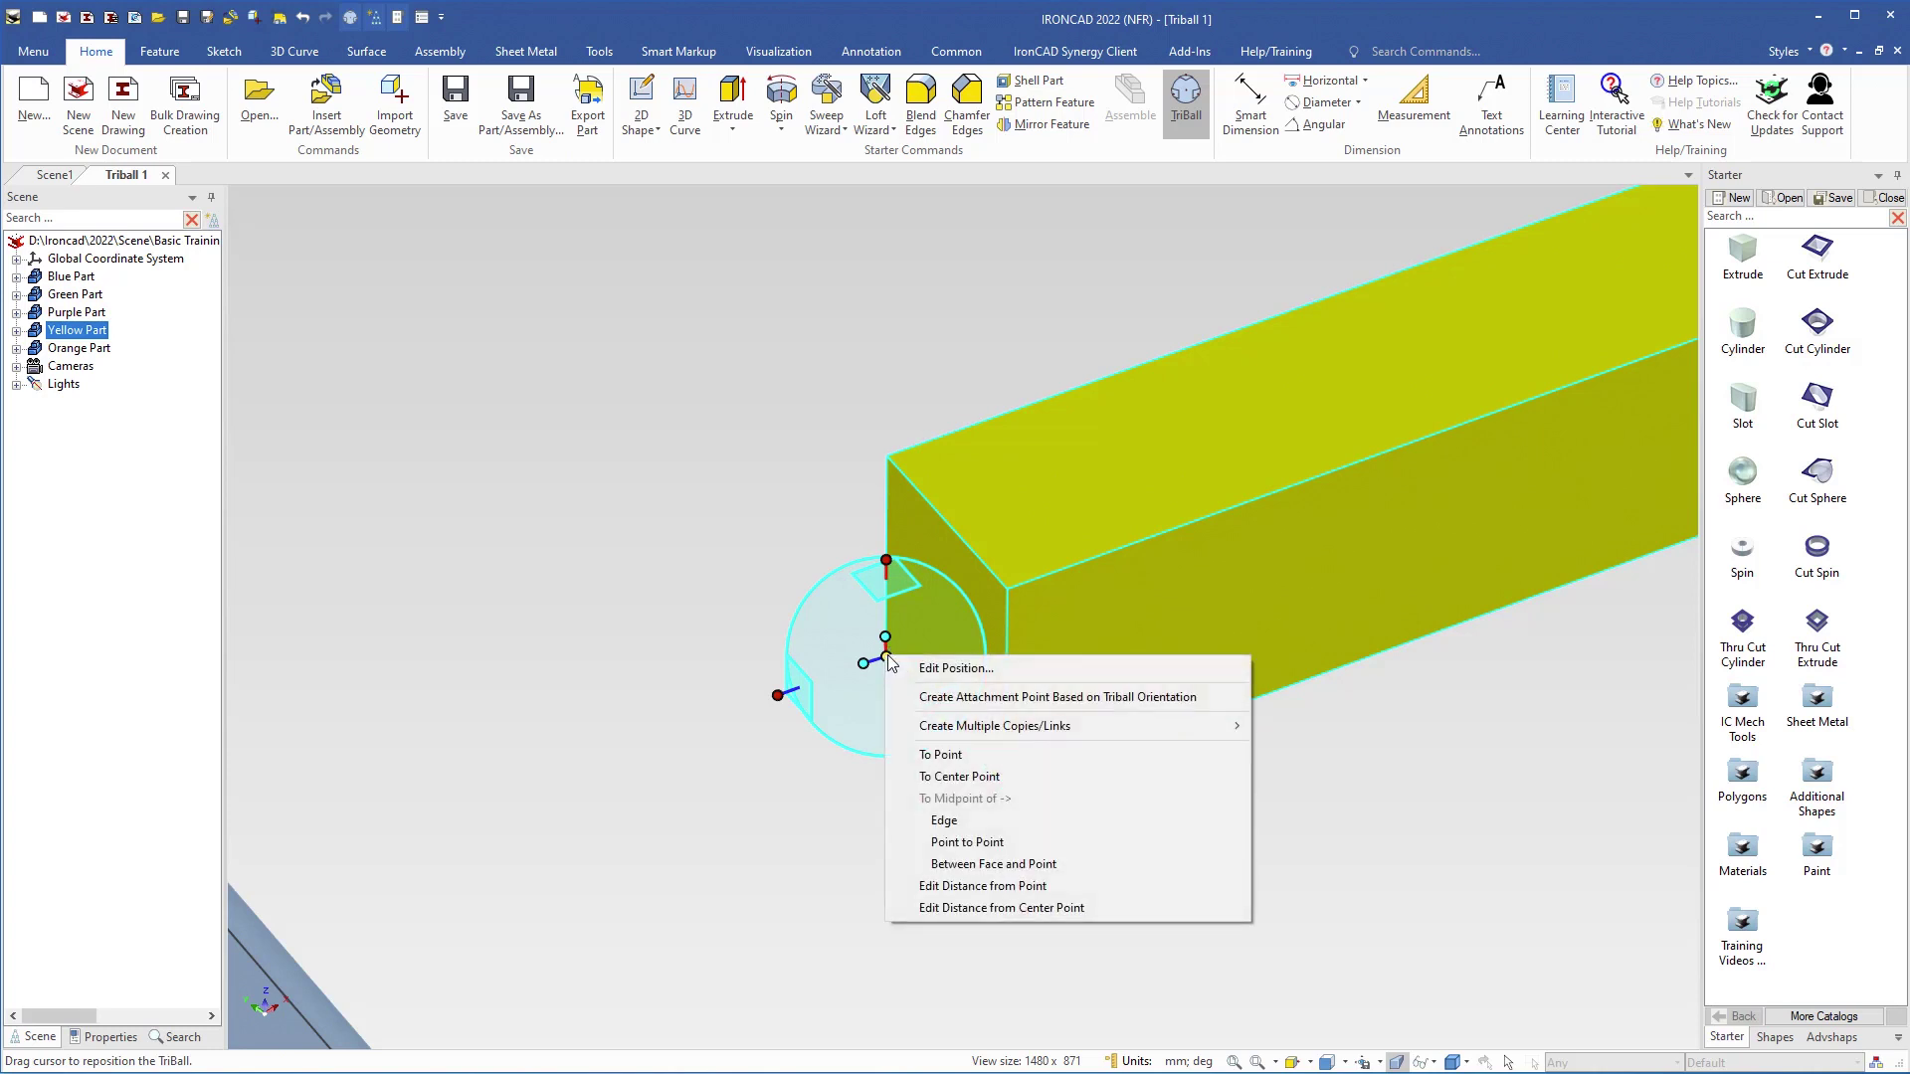
{"action": "left_click", "coordinate": [940, 754]}
{"action": "key", "text": "F2"}
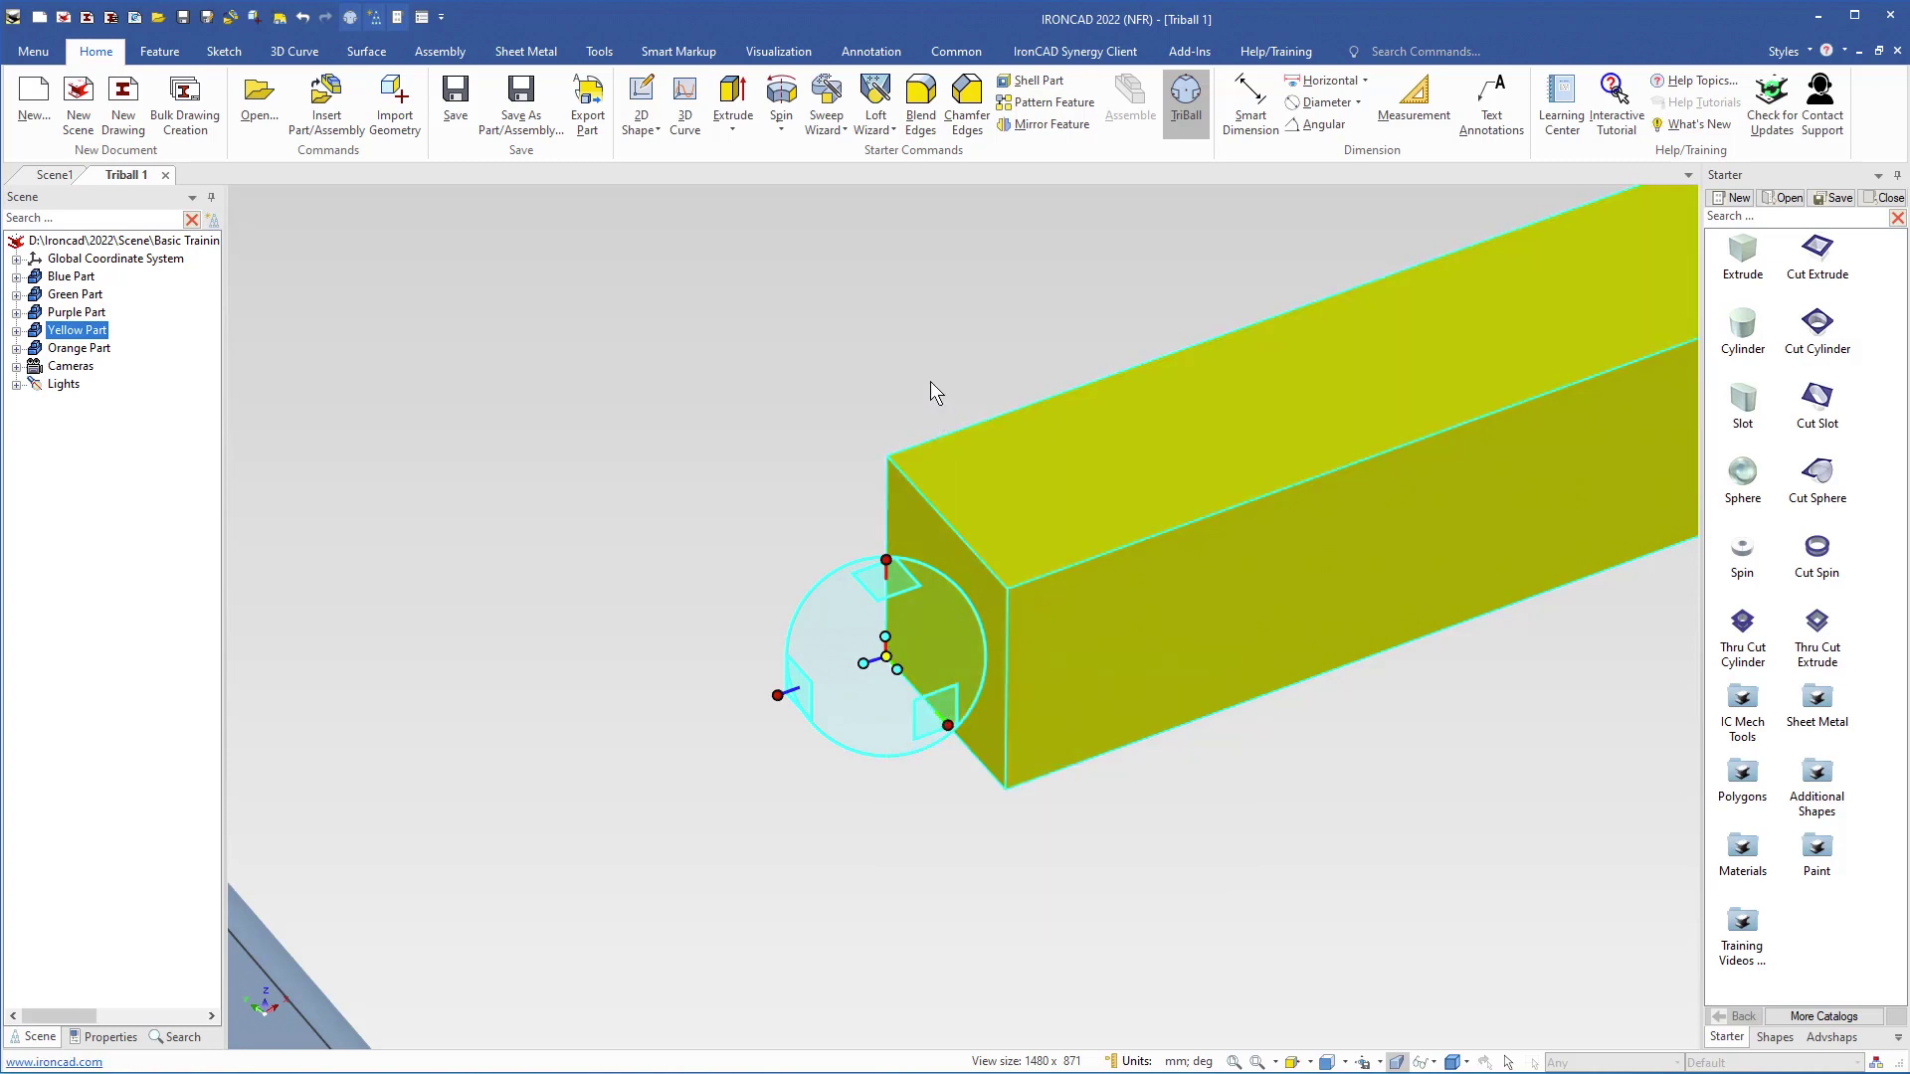
{"action": "left_click_drag", "start_coordinate": [933, 388], "coordinate": [940, 920]}
{"action": "left_click_drag", "start_coordinate": [906, 447], "coordinate": [776, 501]}
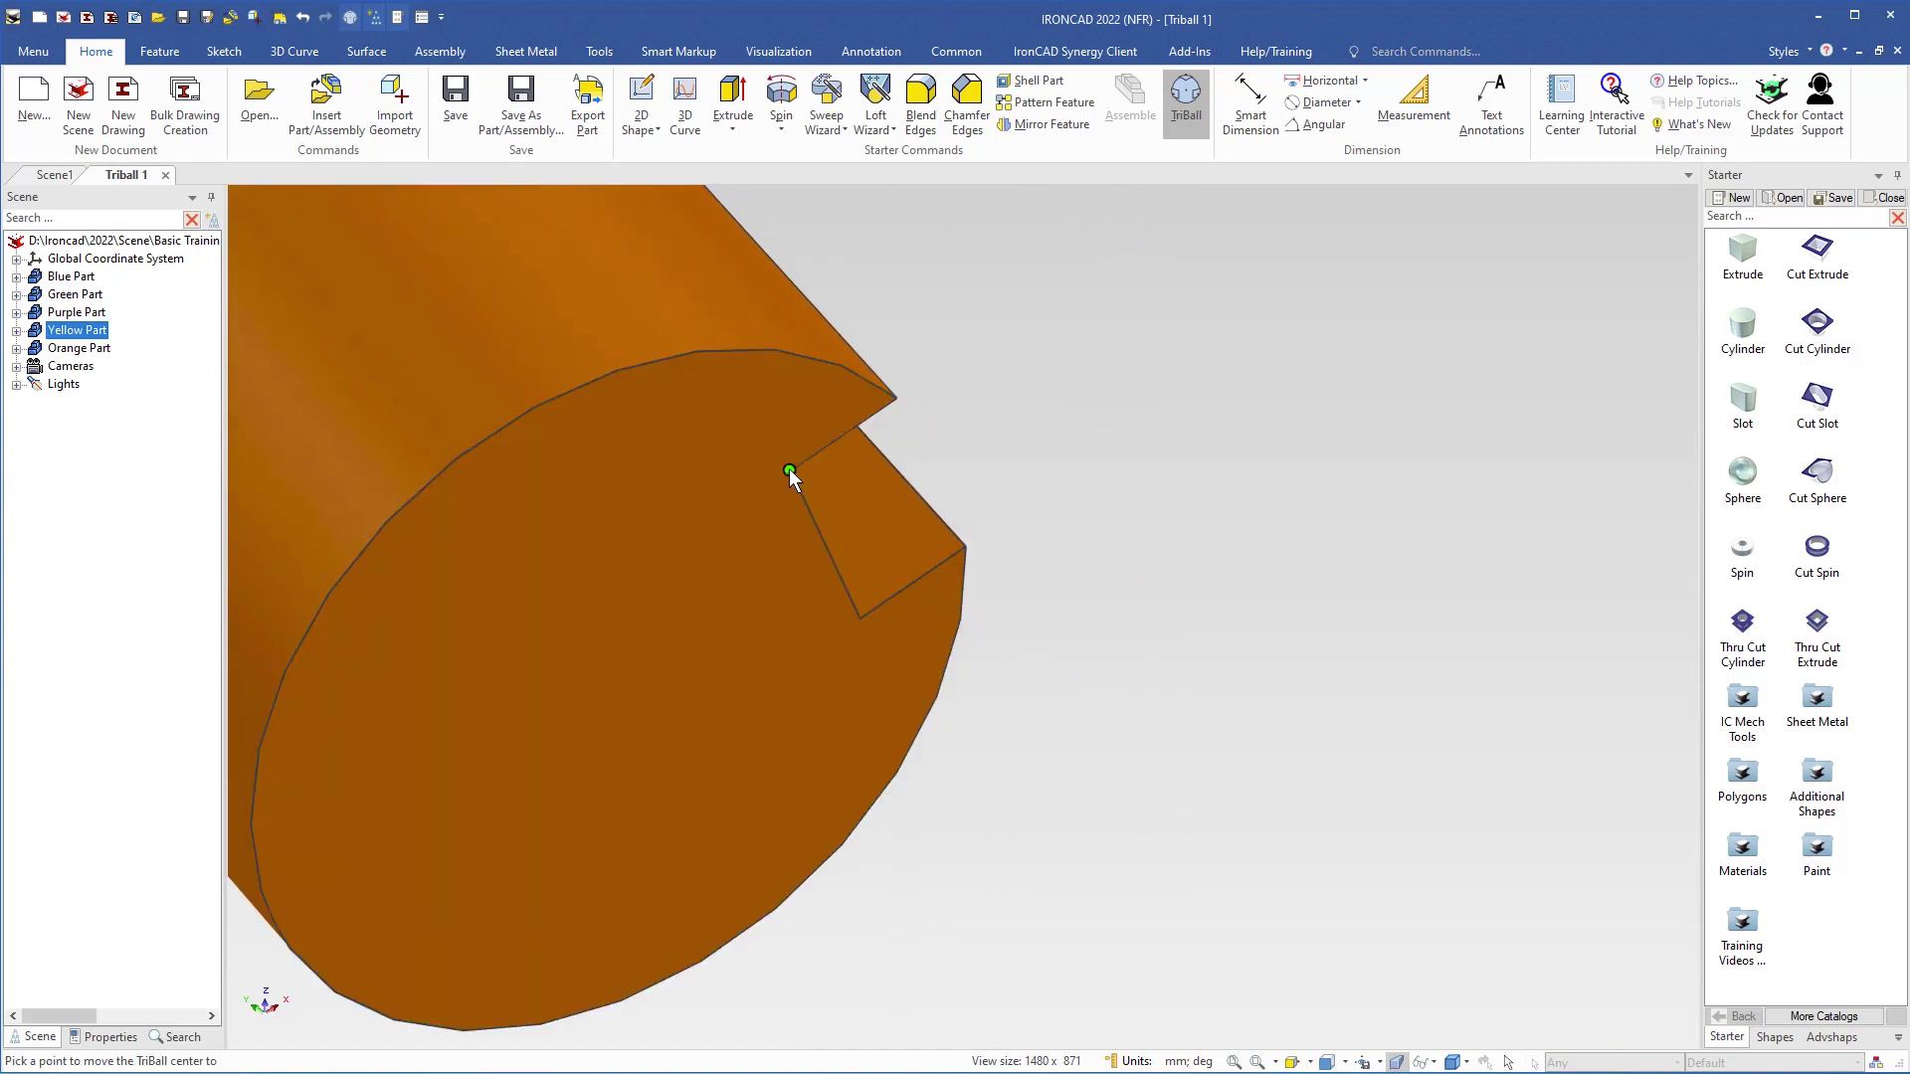
Step: Snap the yellow key's anchored corner onto the orange shaft's keyway corner and check it
{"action": "left_click", "coordinate": [789, 469]}
{"action": "key", "text": "F3"}
{"action": "left_click_drag", "start_coordinate": [750, 682], "coordinate": [547, 540]}
{"action": "key", "text": "F3"}
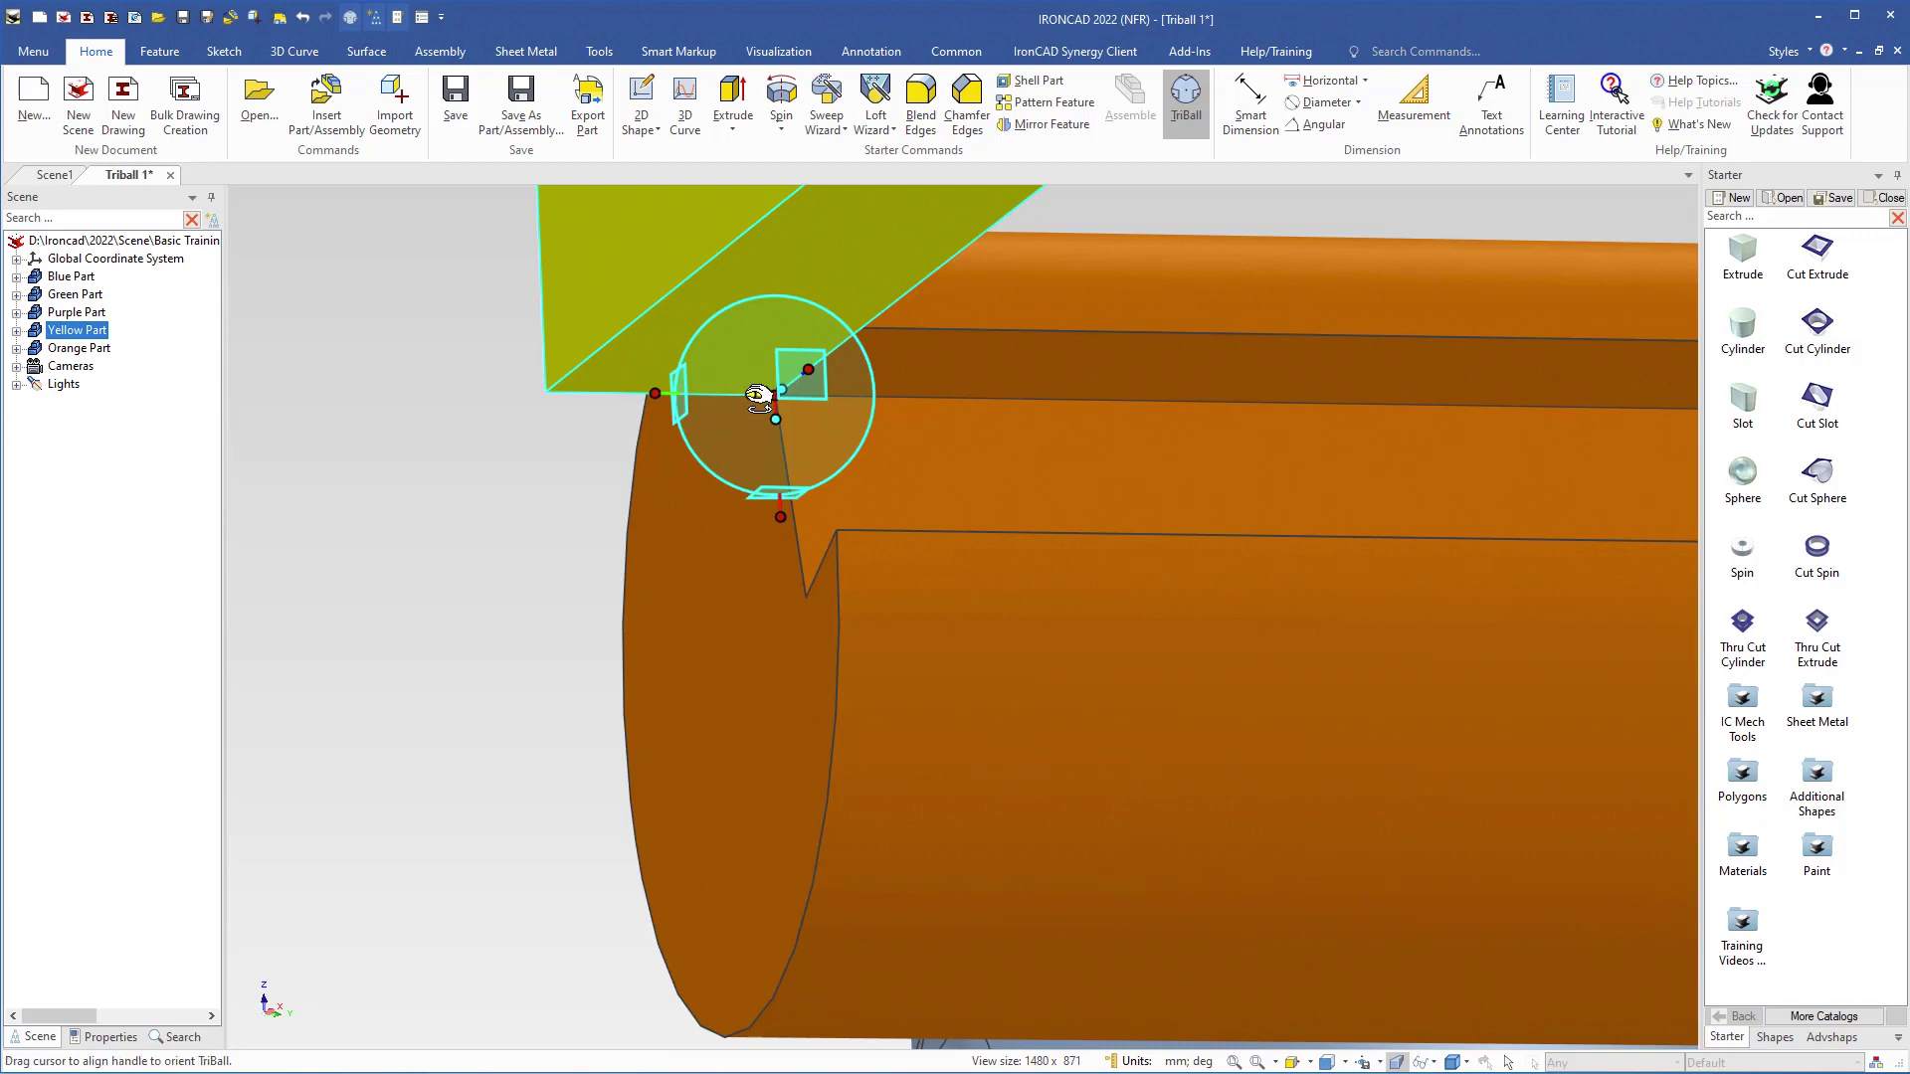
Step: Try aligning the key Parallel To Edge with a shaft edge, then undo the wrong rotation
{"action": "right_click", "coordinate": [757, 396]}
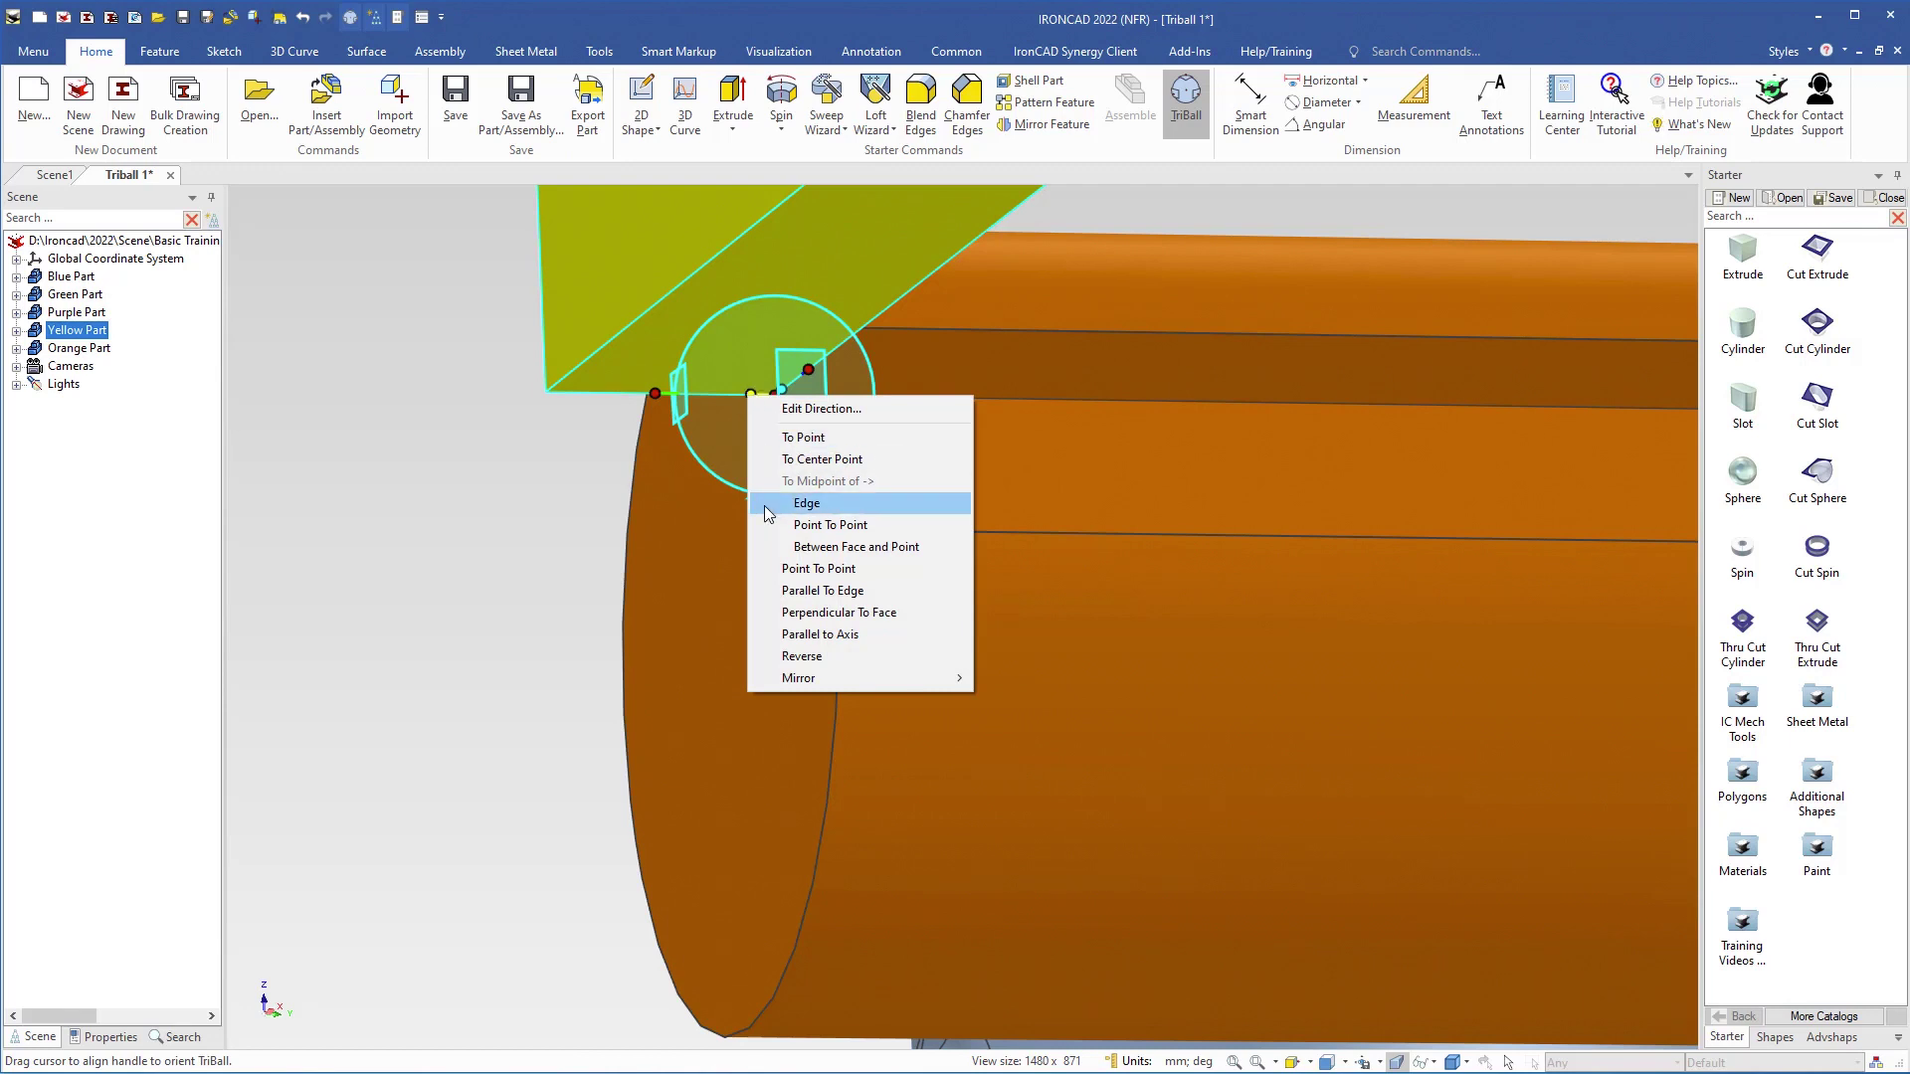
{"action": "left_click", "coordinate": [812, 591]}
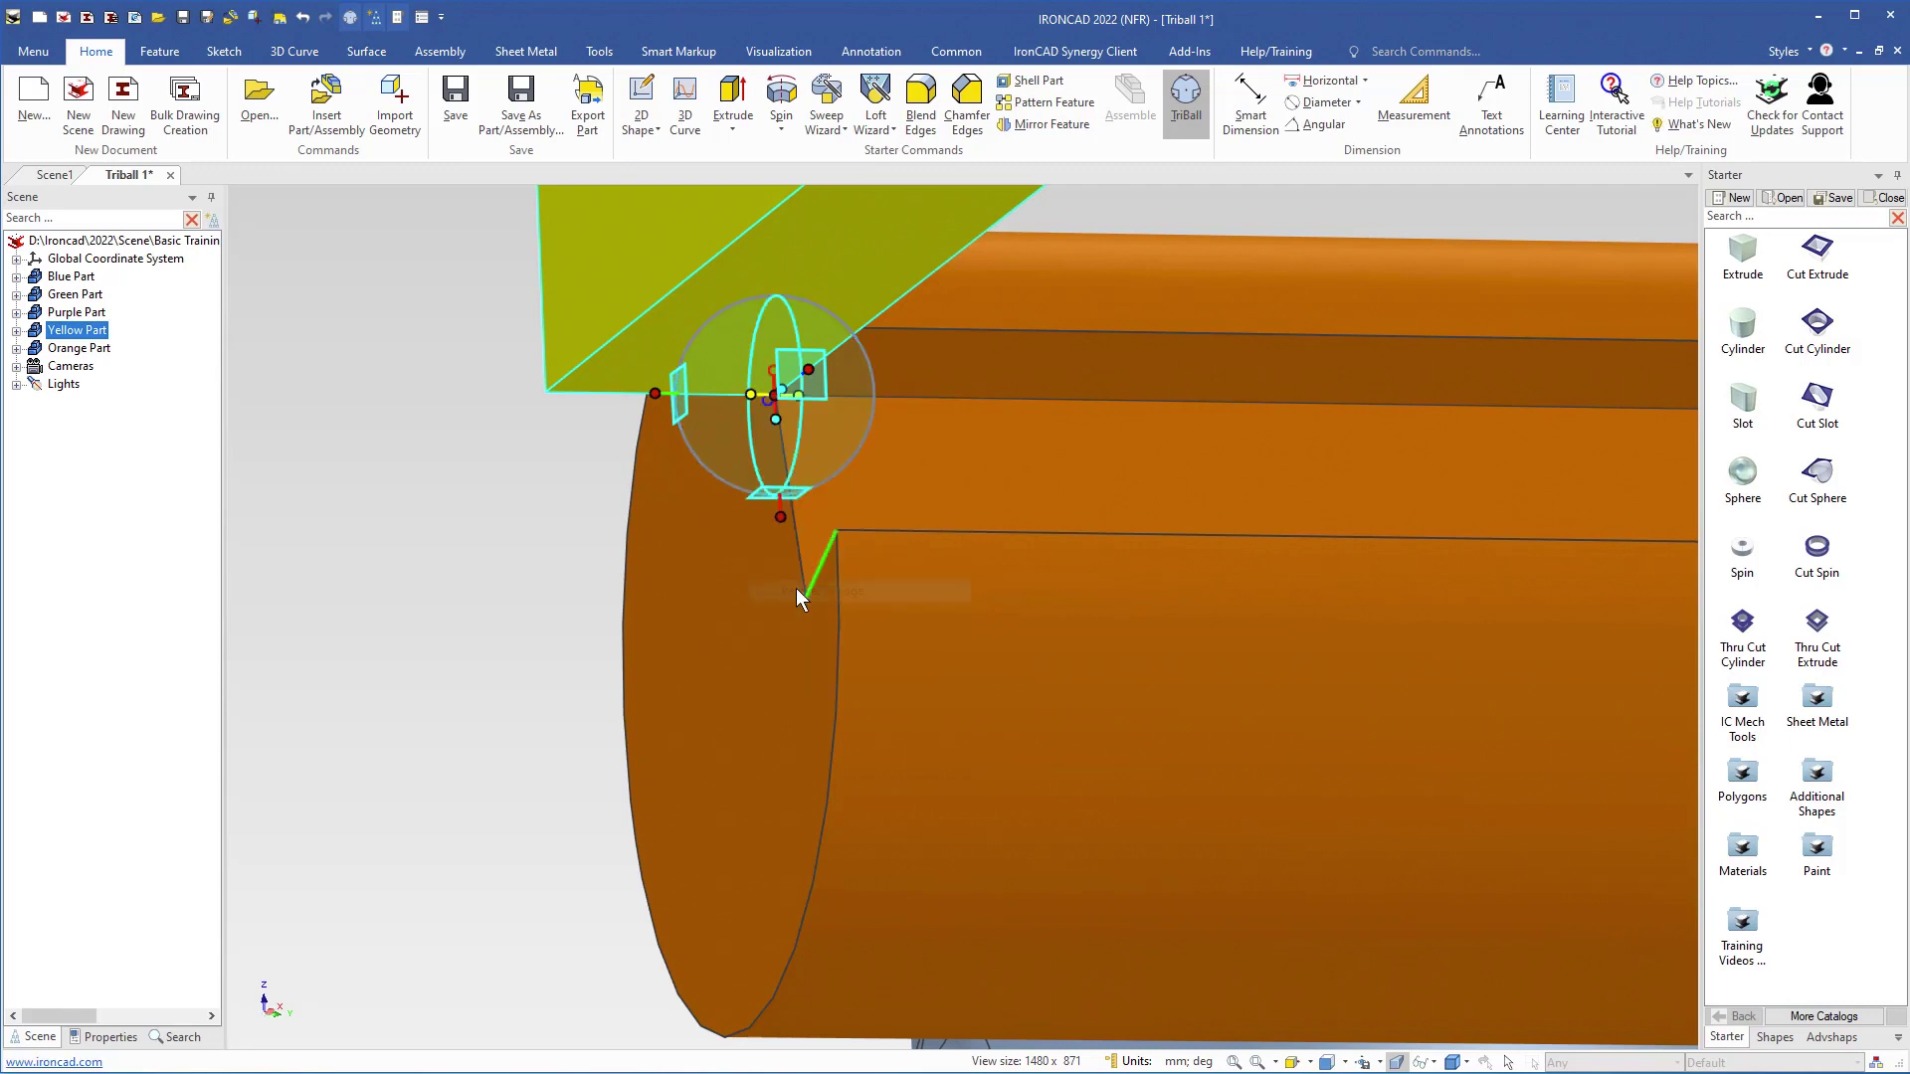
{"action": "left_click", "coordinate": [801, 587]}
{"action": "middle_click_drag", "start_coordinate": [790, 726], "coordinate": [820, 724]}
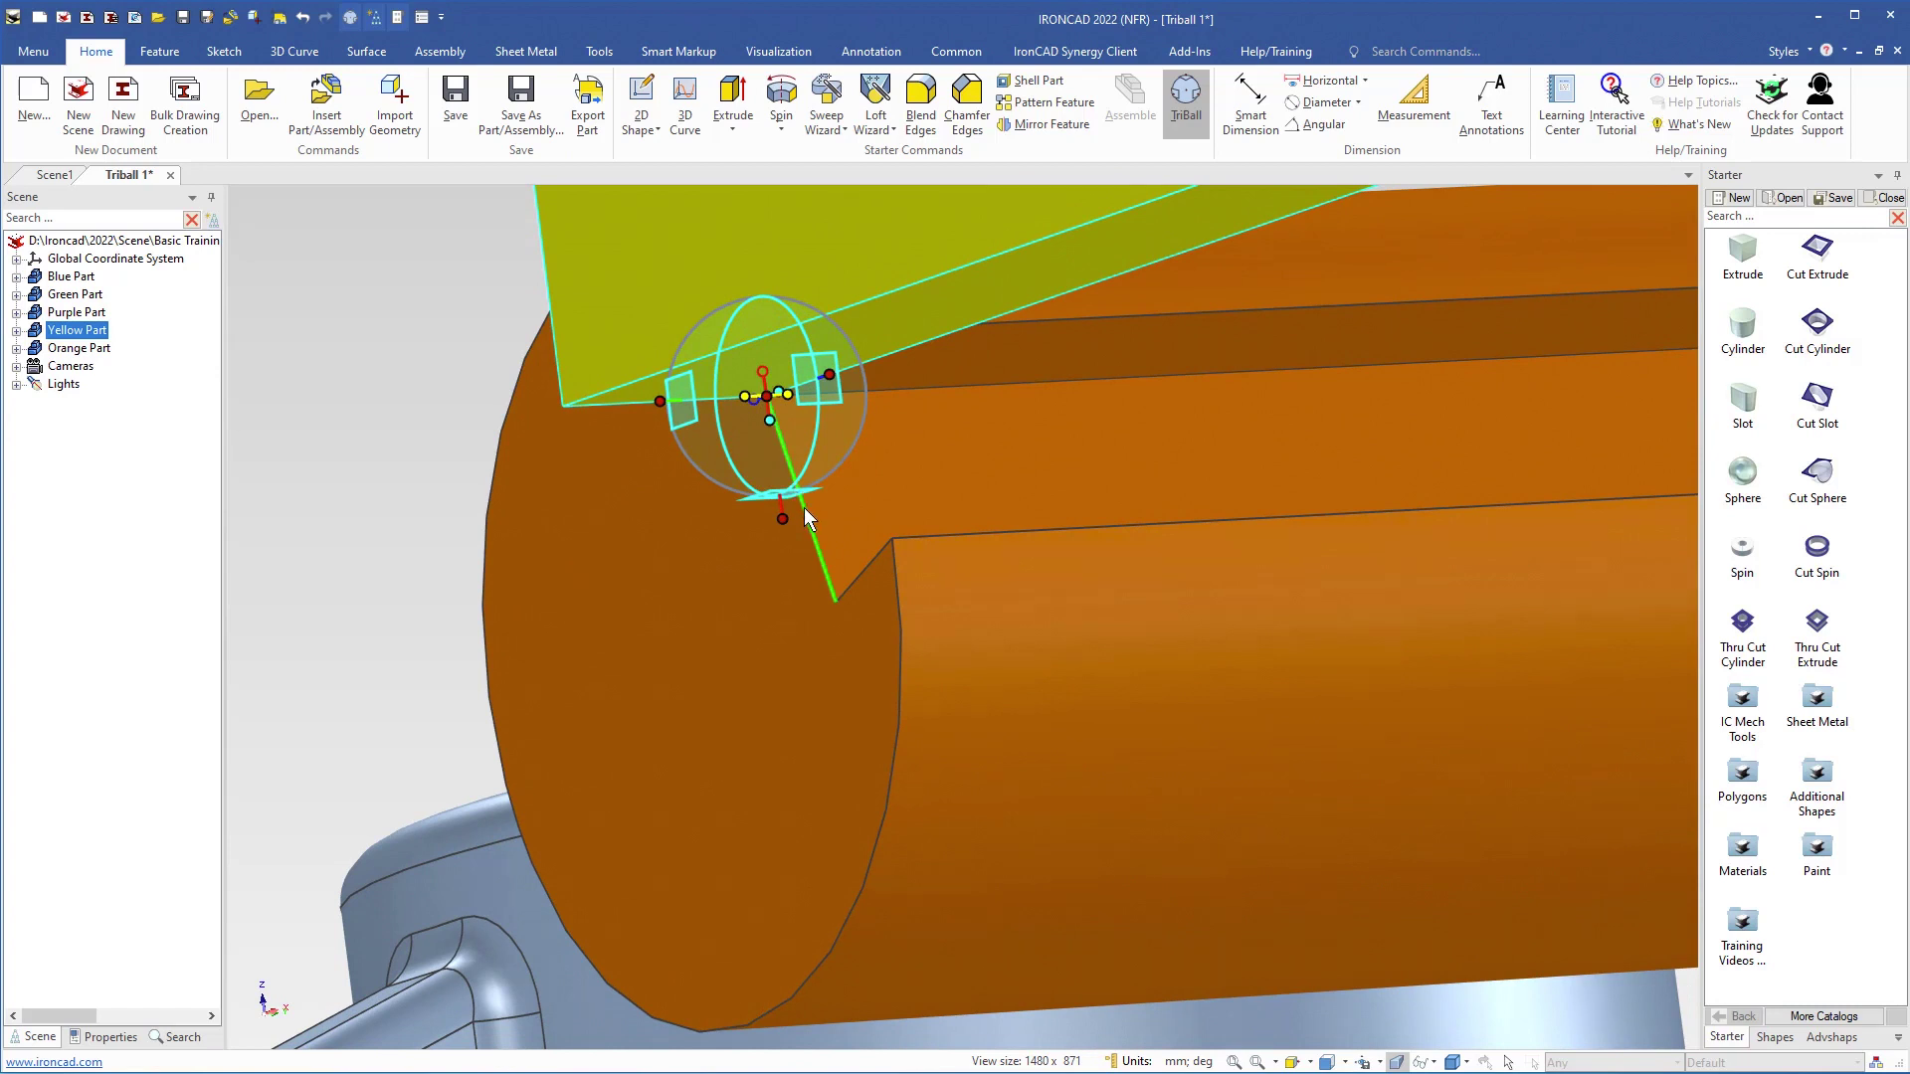
{"action": "left_click", "coordinate": [783, 457]}
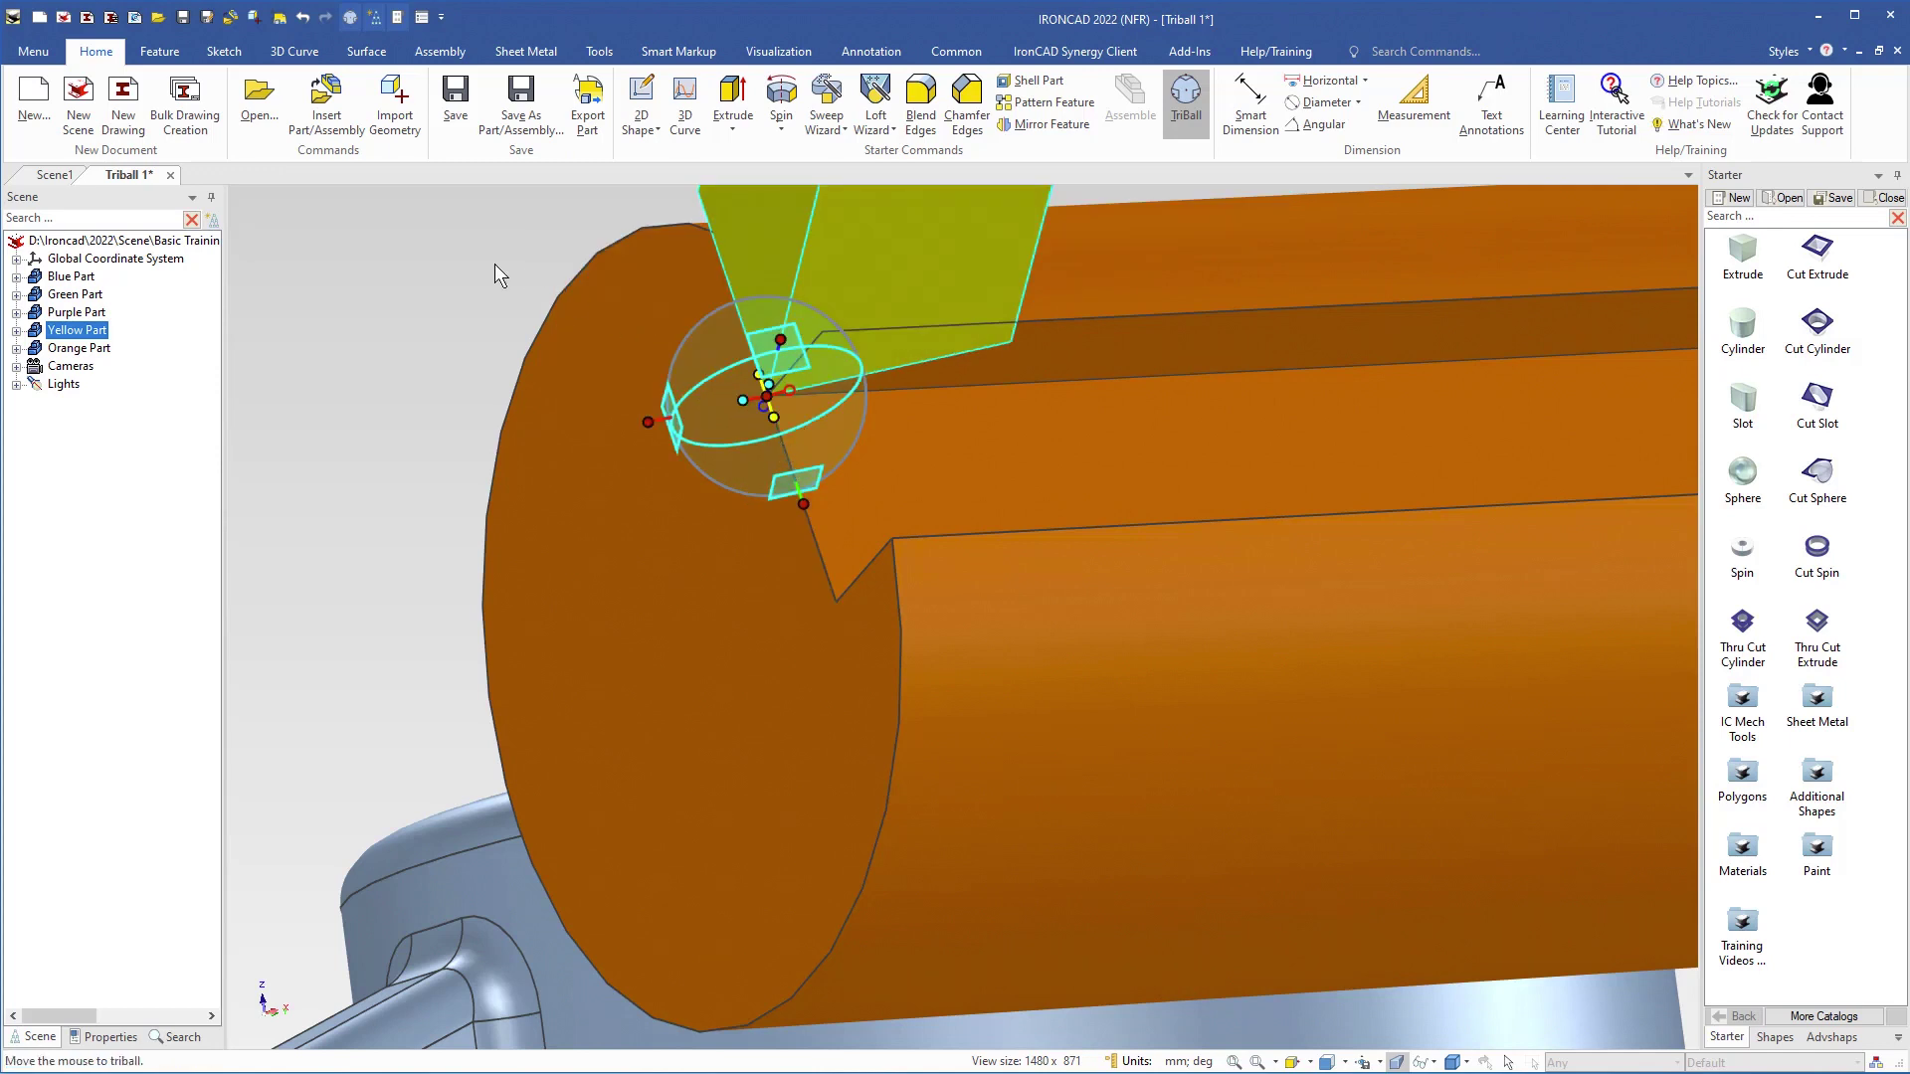
{"action": "left_click", "coordinate": [303, 18]}
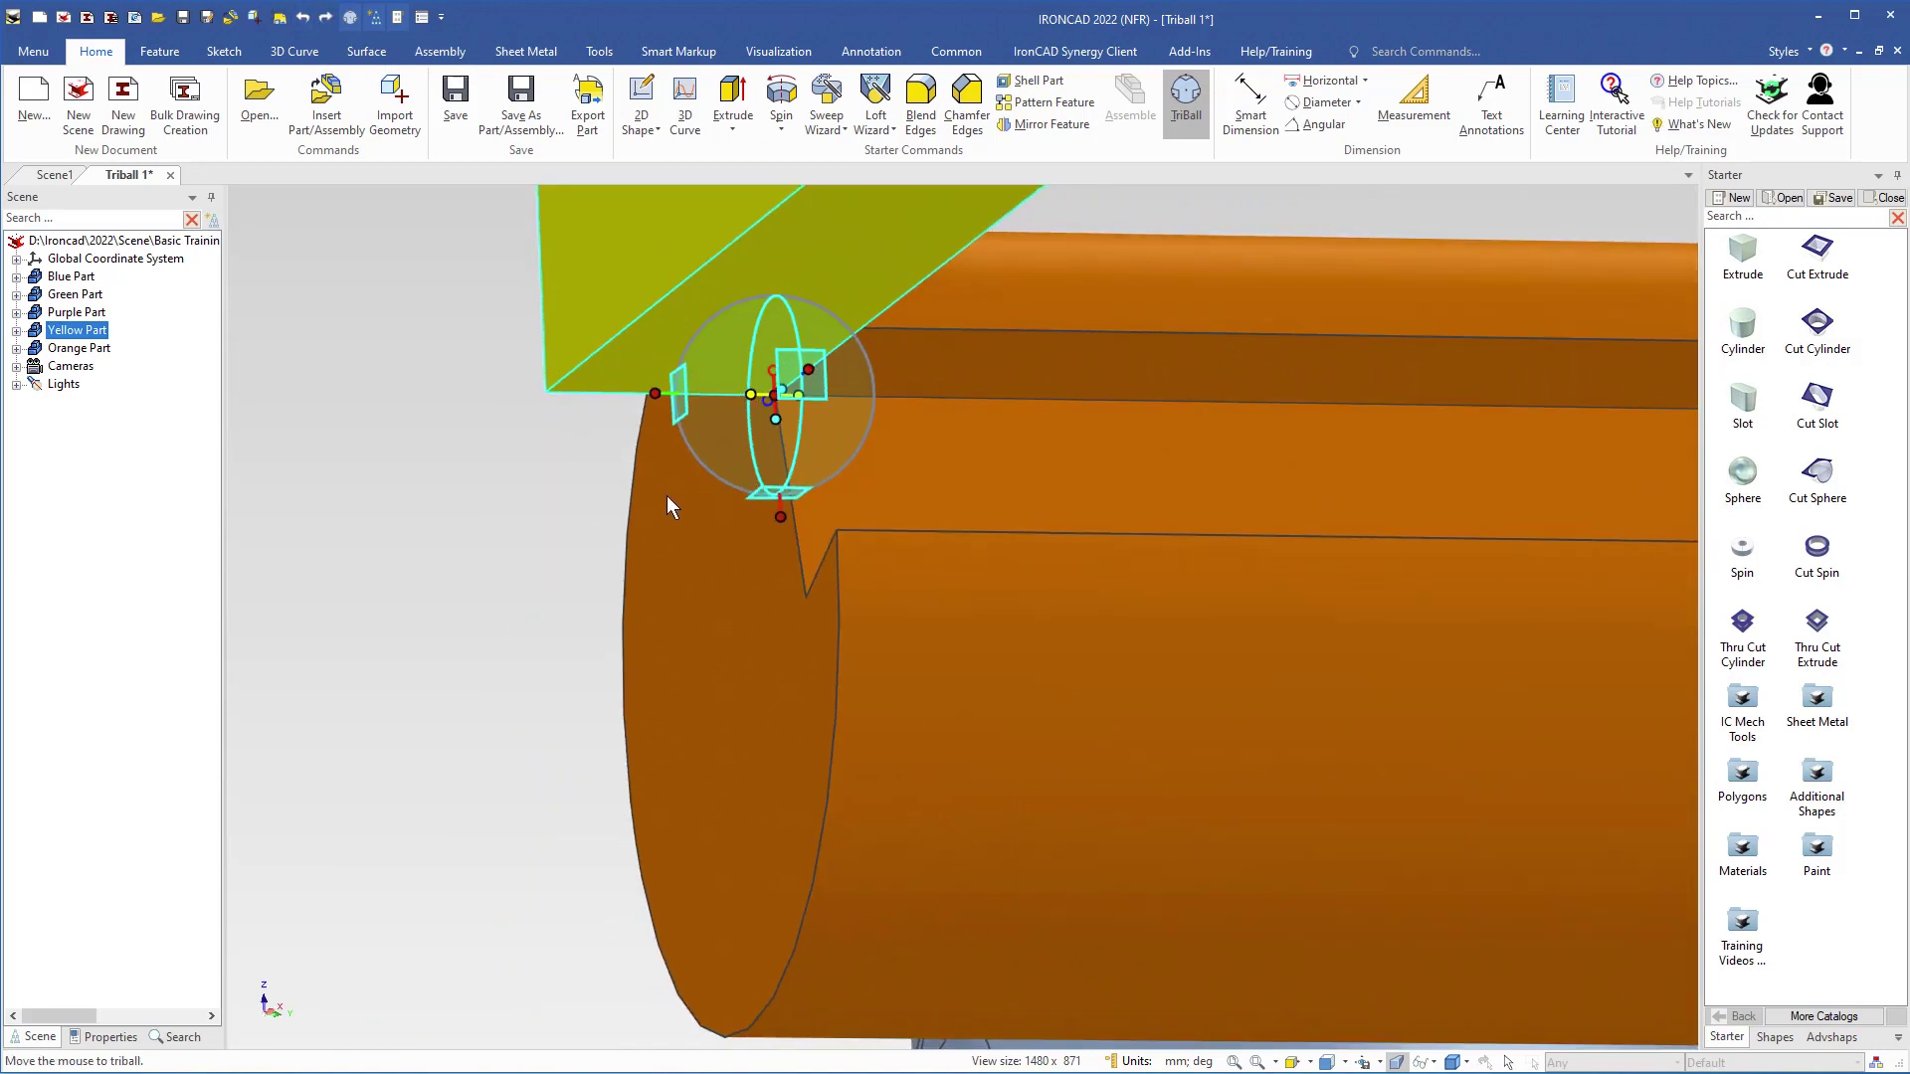
Step: Align the yellow key Parallel To Edge with the orange shaft's notch edge
{"action": "right_click", "coordinate": [759, 394]}
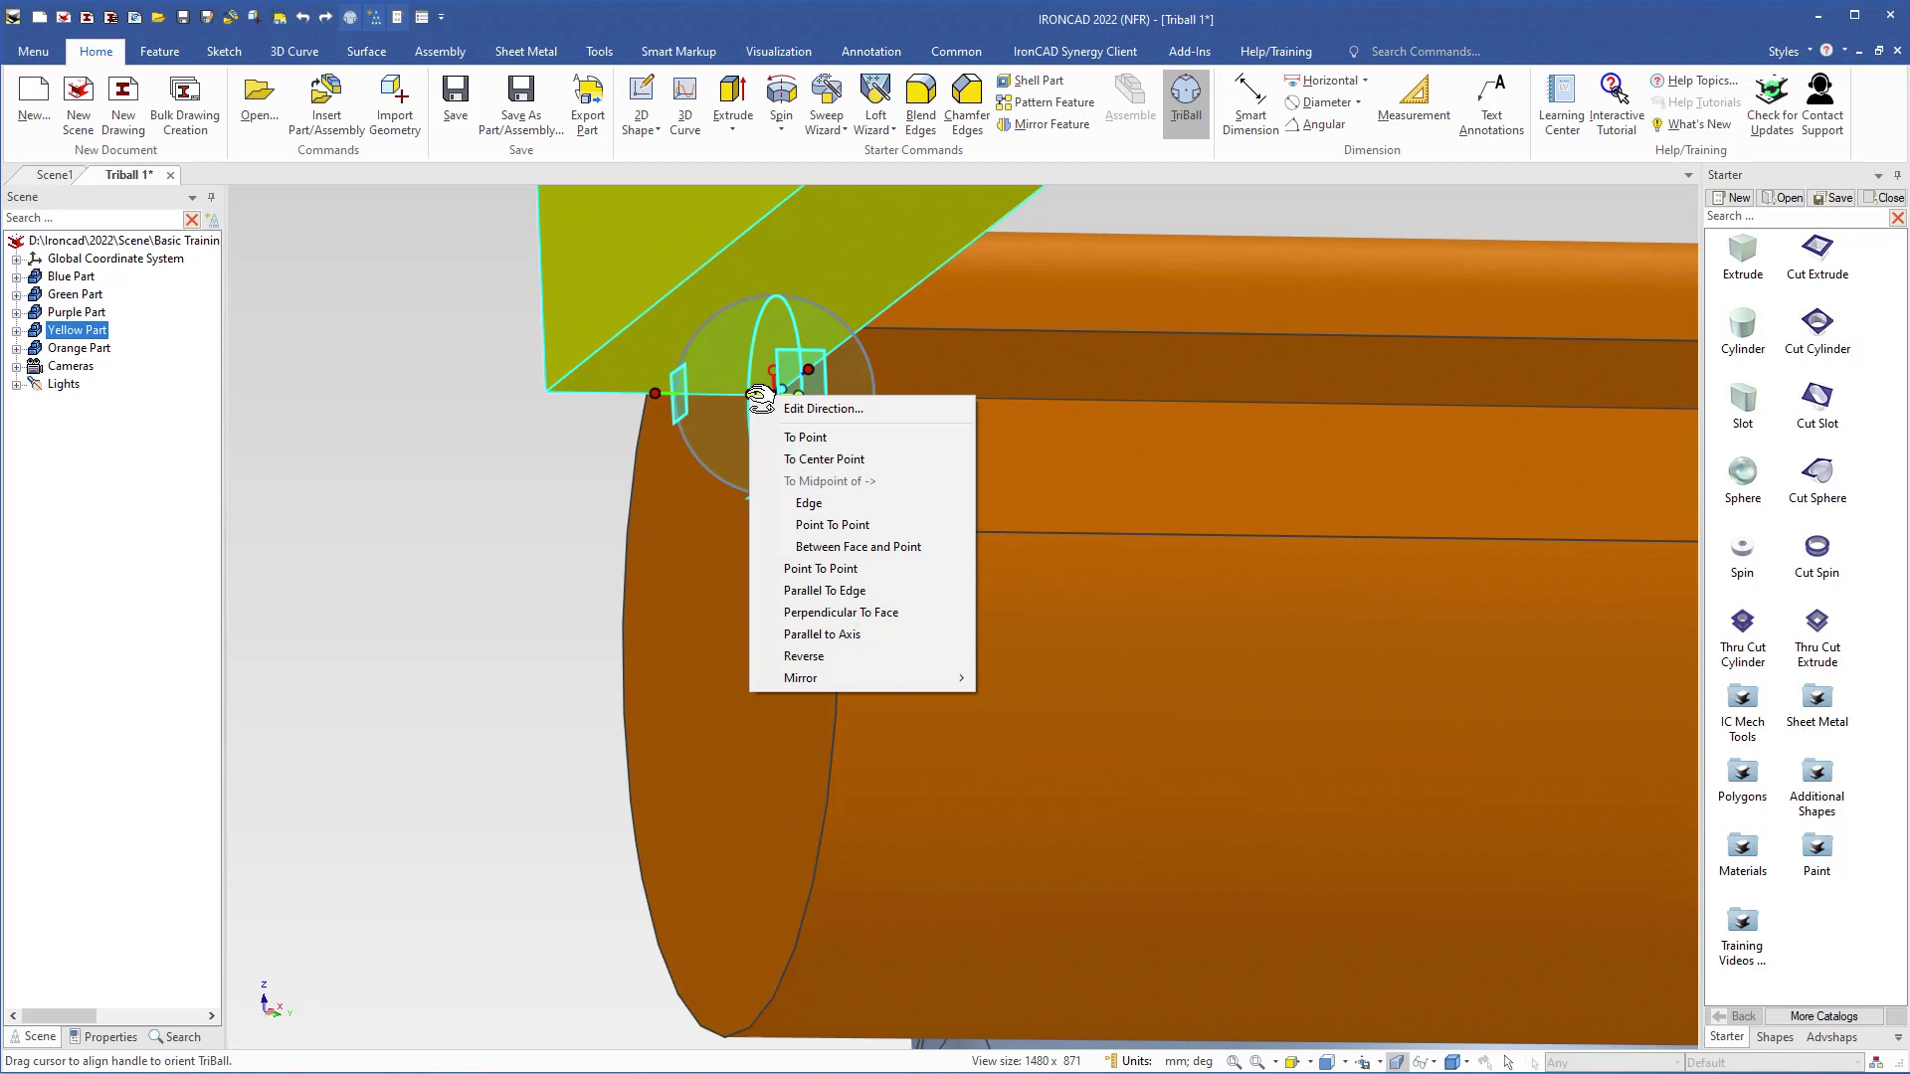
{"action": "left_click", "coordinate": [795, 590]}
{"action": "left_click", "coordinate": [784, 606]}
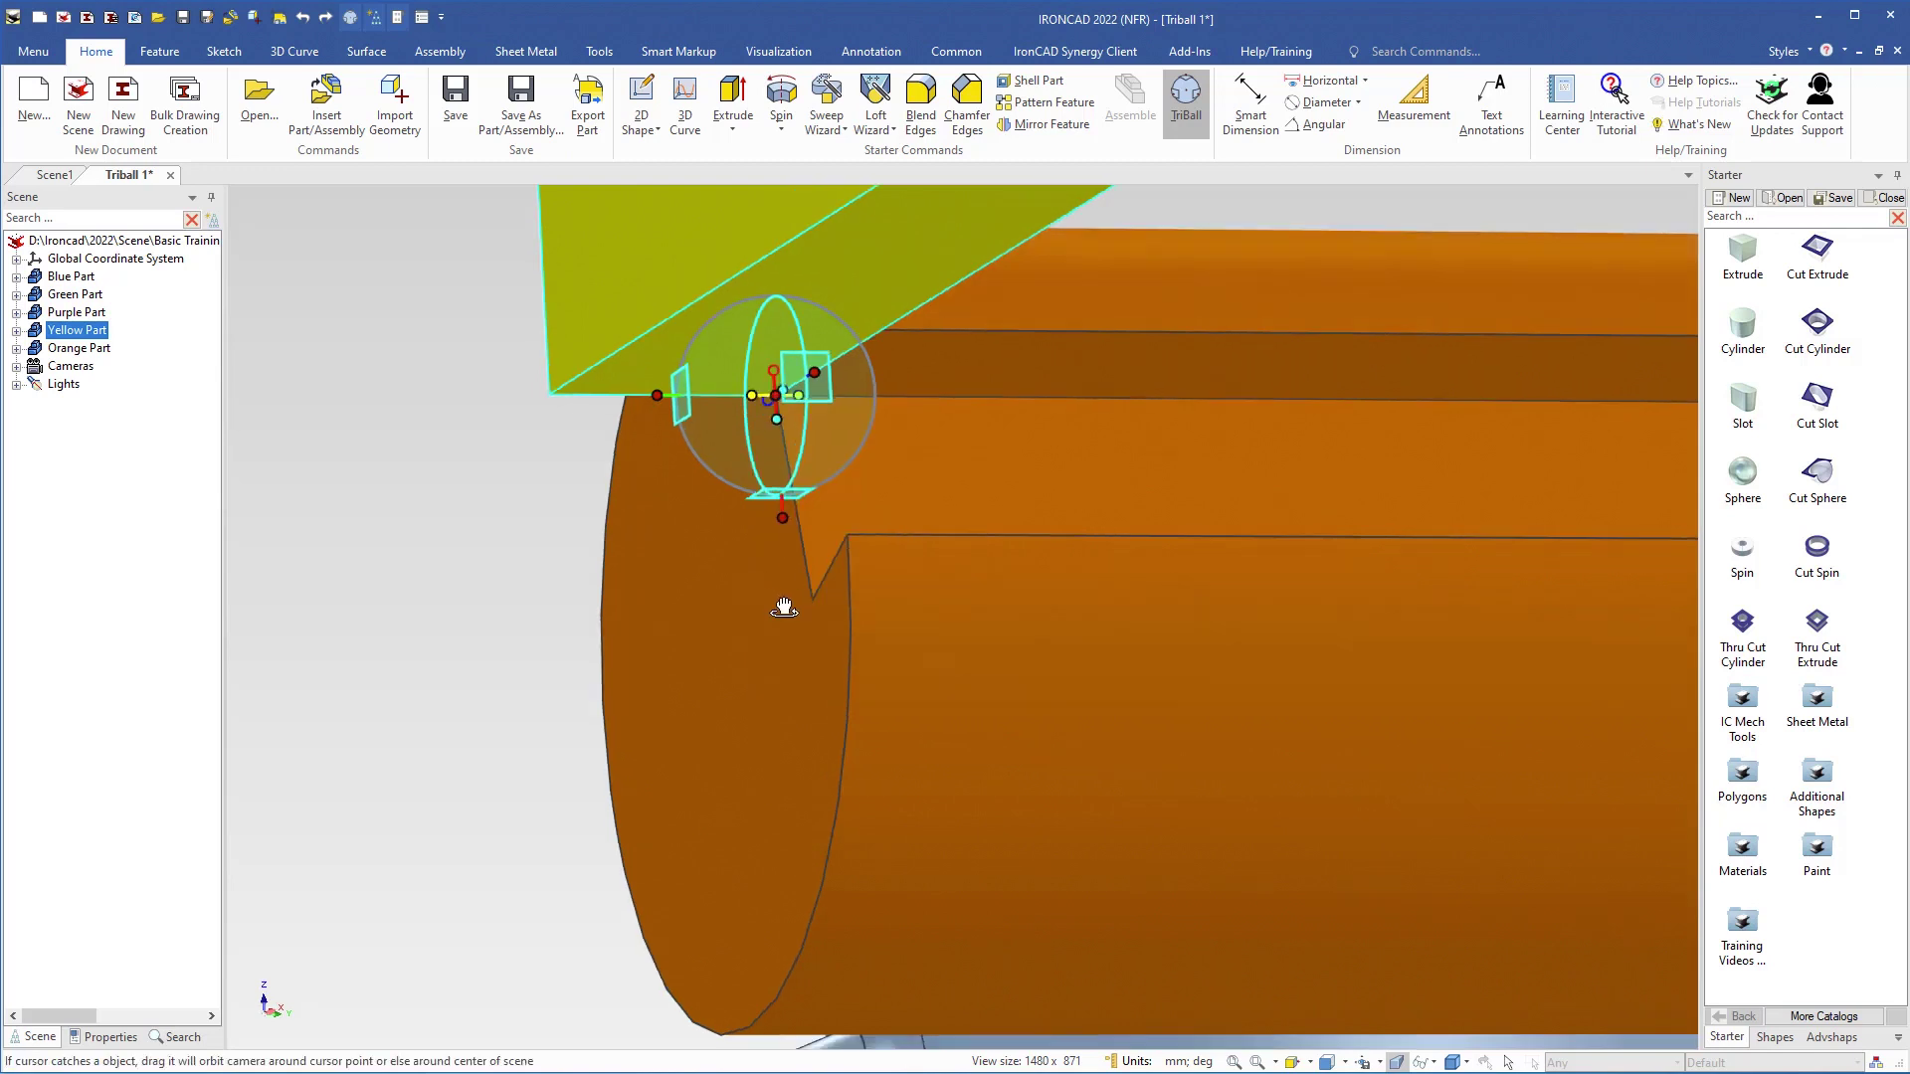
{"action": "left_click", "coordinate": [811, 545]}
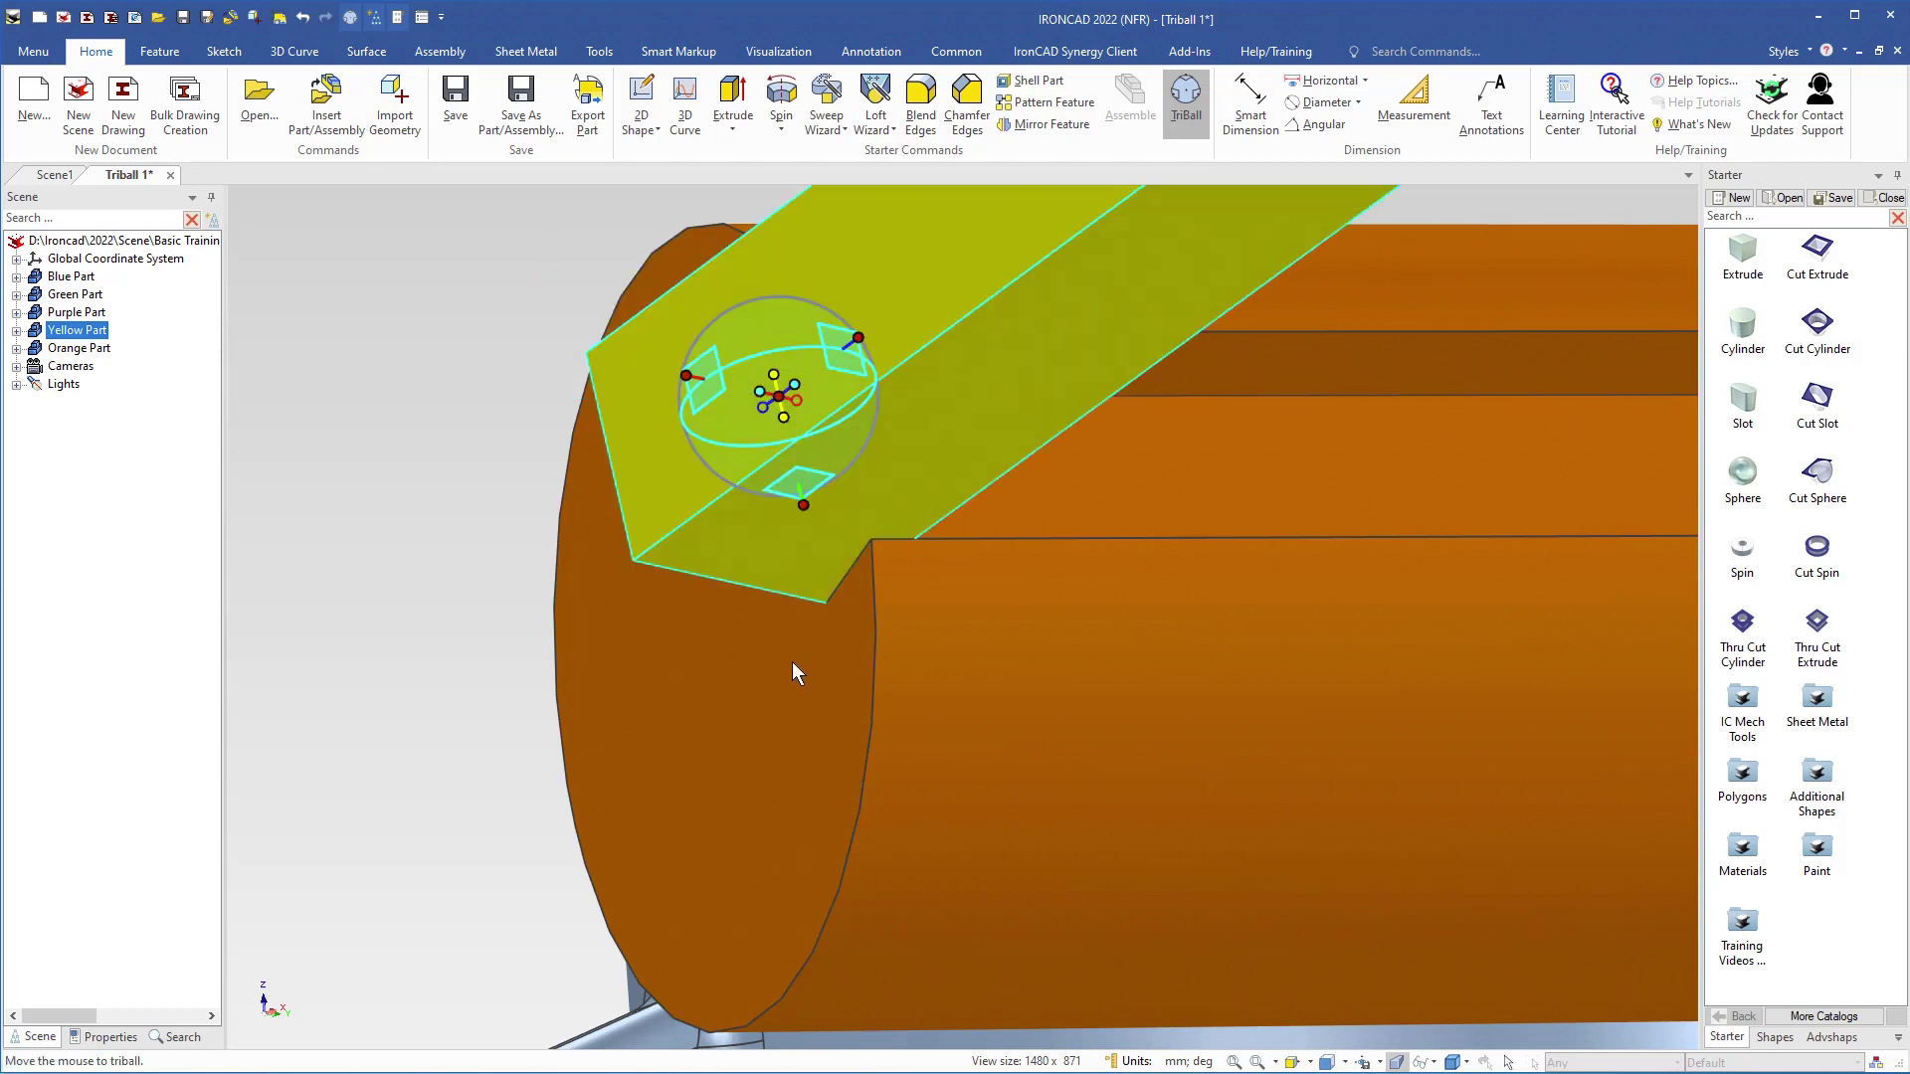
Step: Orbit the view to look along the orange shaft's groove beside the yellow key
{"action": "middle_click_drag", "start_coordinate": [719, 770], "coordinate": [790, 683]}
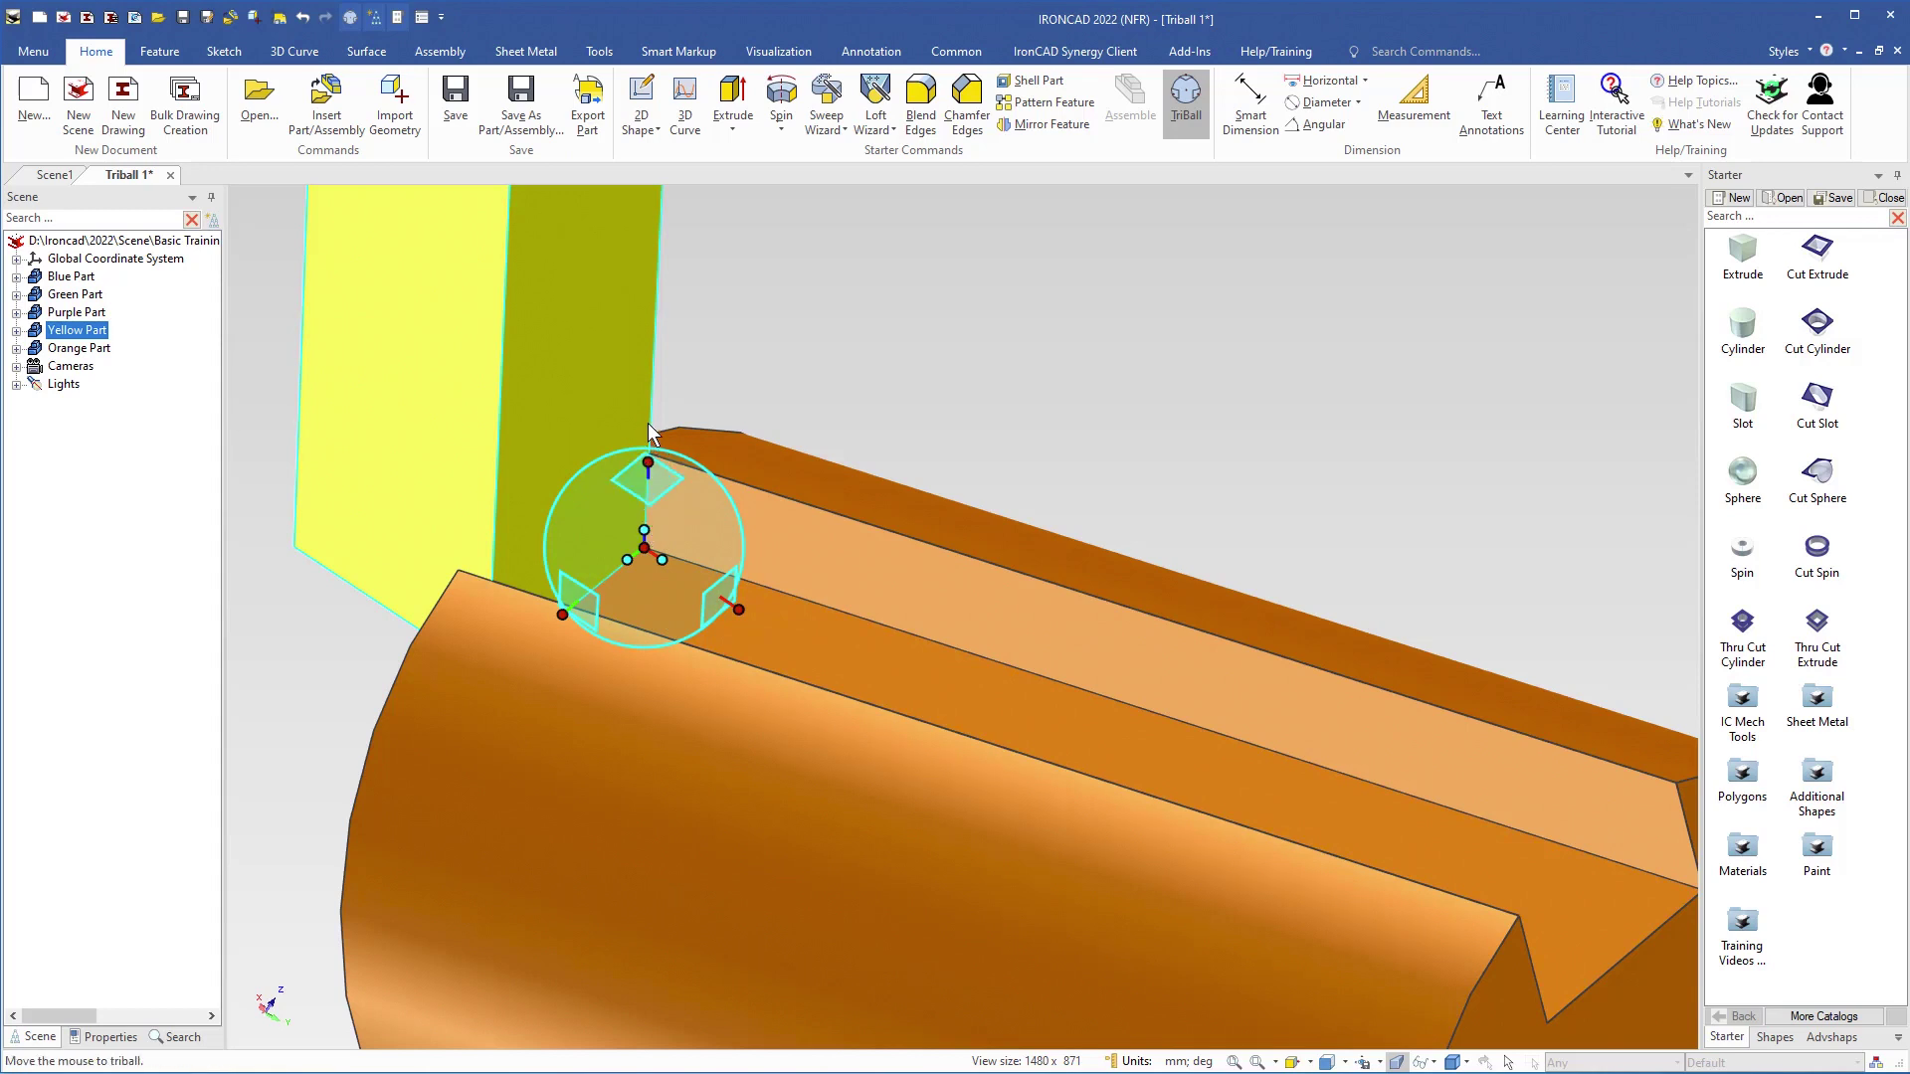
Step: Turn the yellow key Parallel To Edge with the shaft's long groove edge, then orbit to check
{"action": "right_click", "coordinate": [646, 530]}
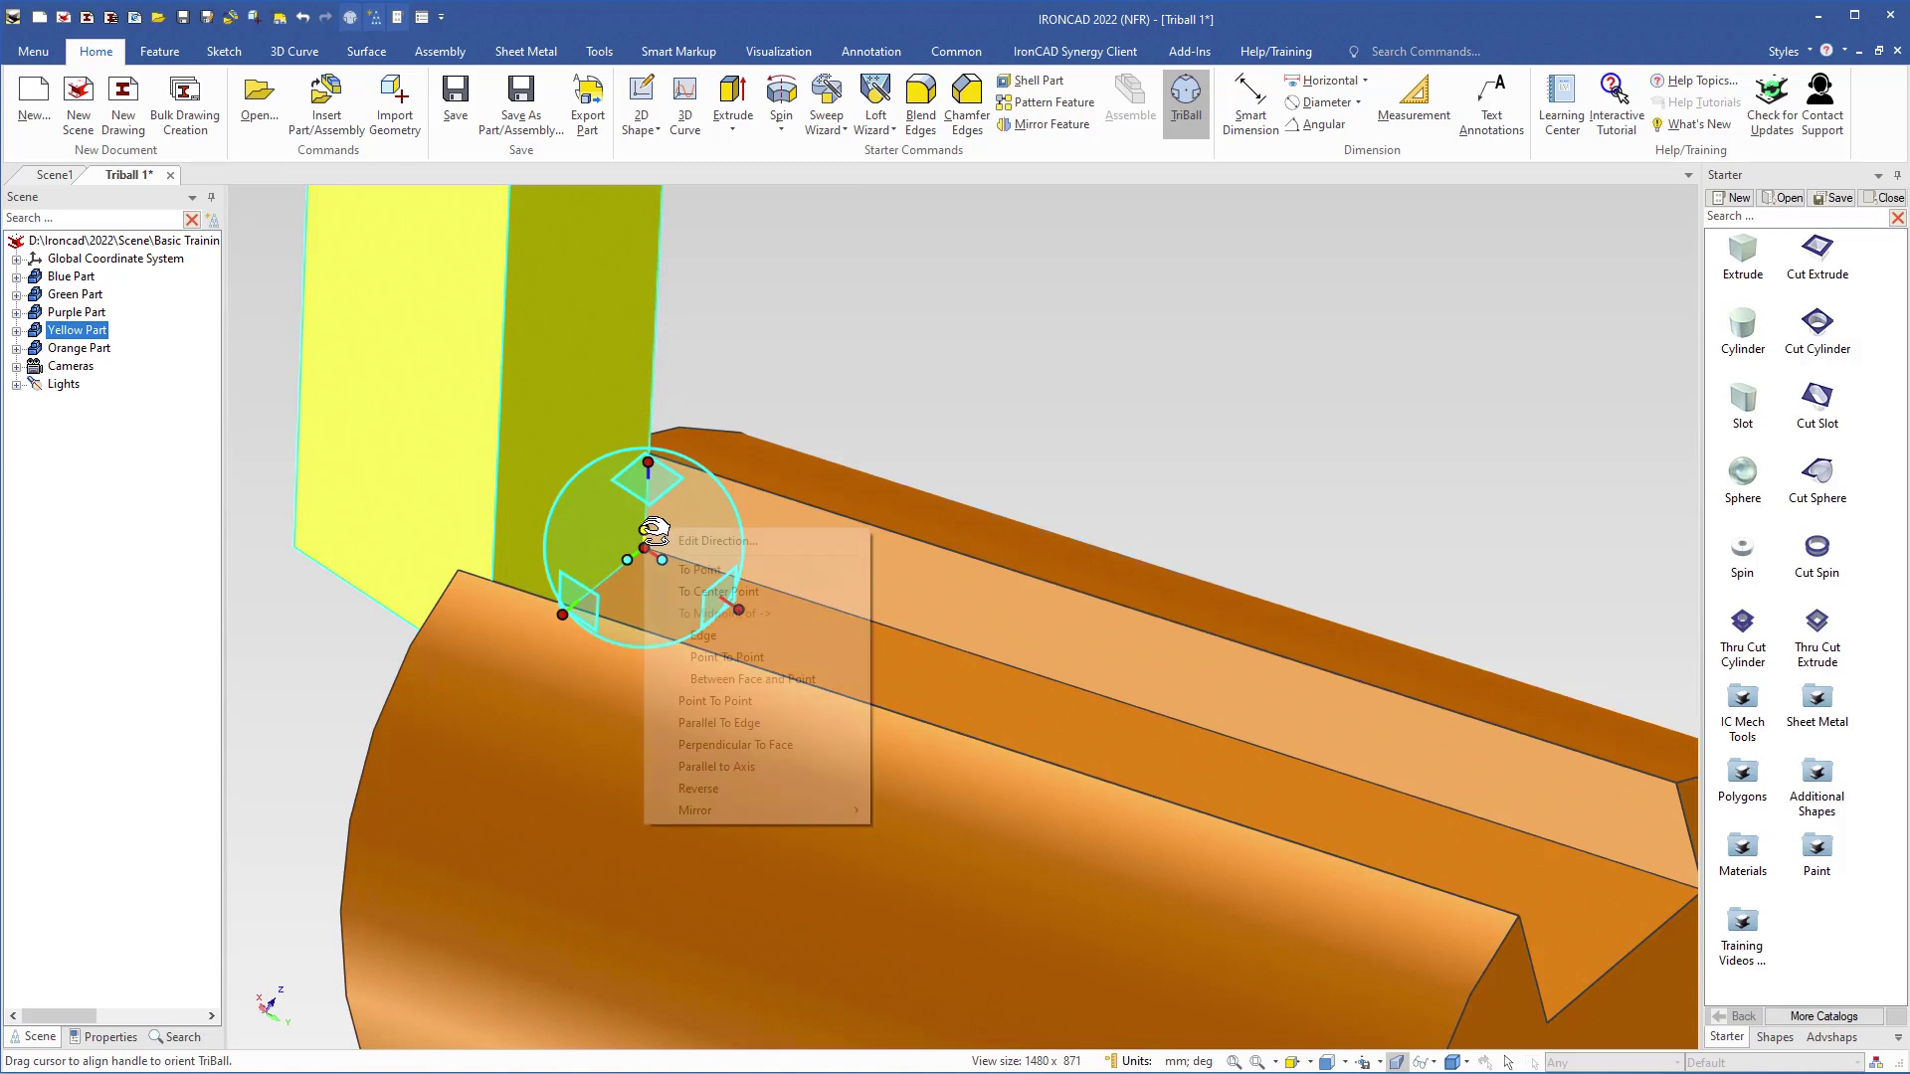
{"action": "left_click", "coordinate": [719, 723]}
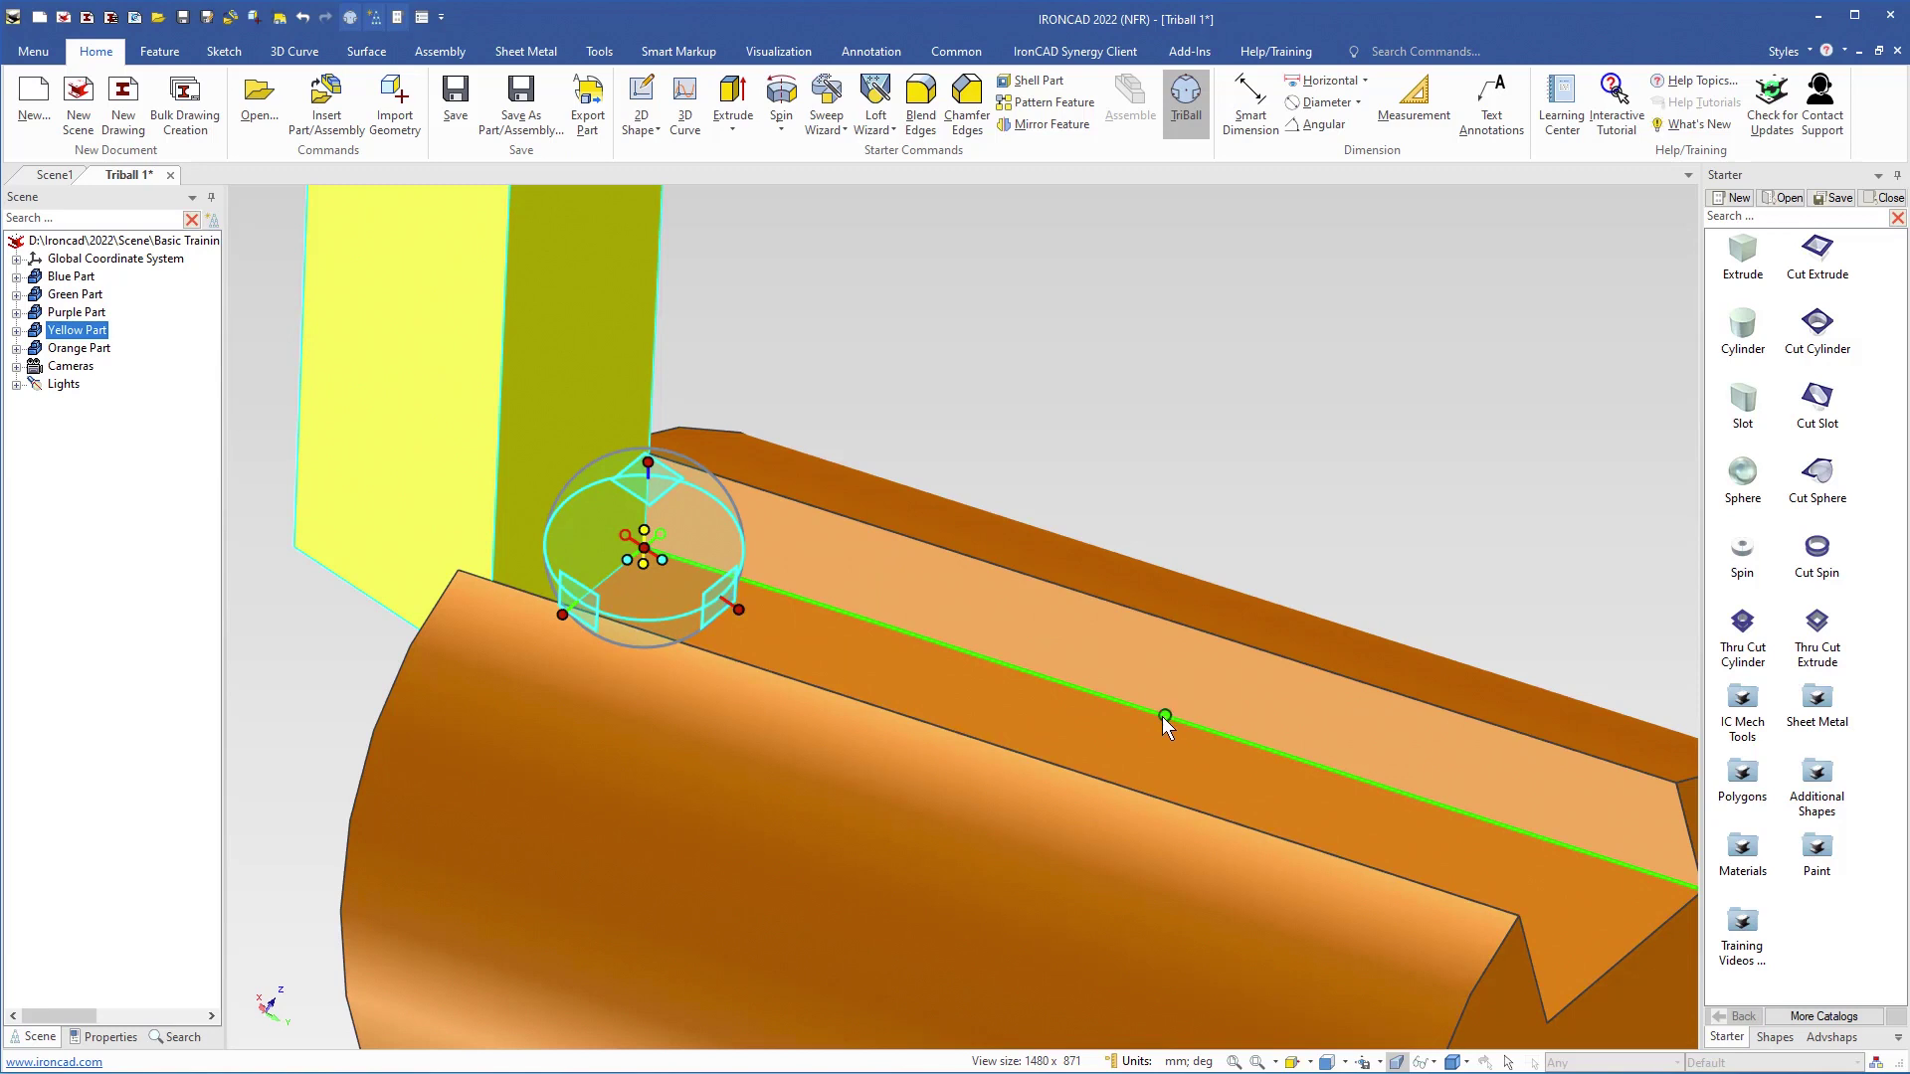
{"action": "left_click", "coordinate": [1297, 761]}
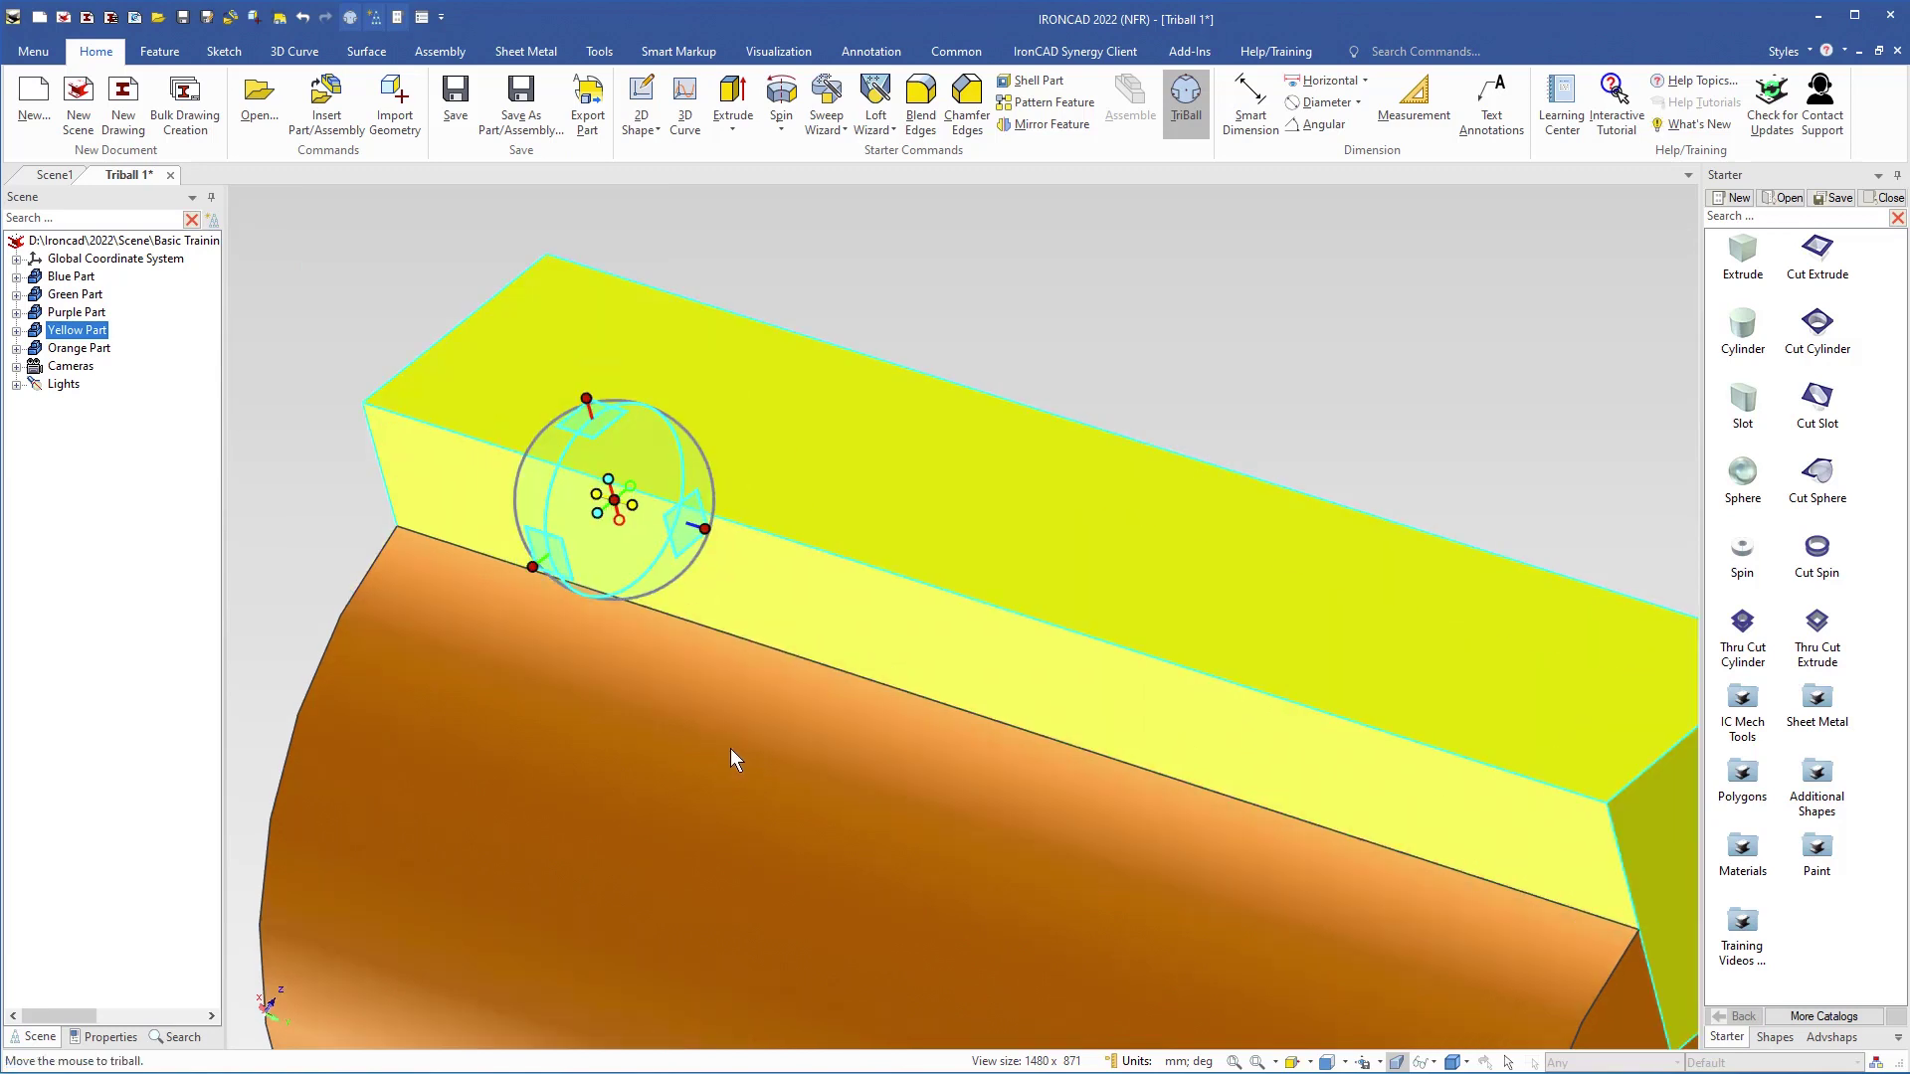
{"action": "middle_click_drag", "start_coordinate": [744, 720], "coordinate": [934, 694]}
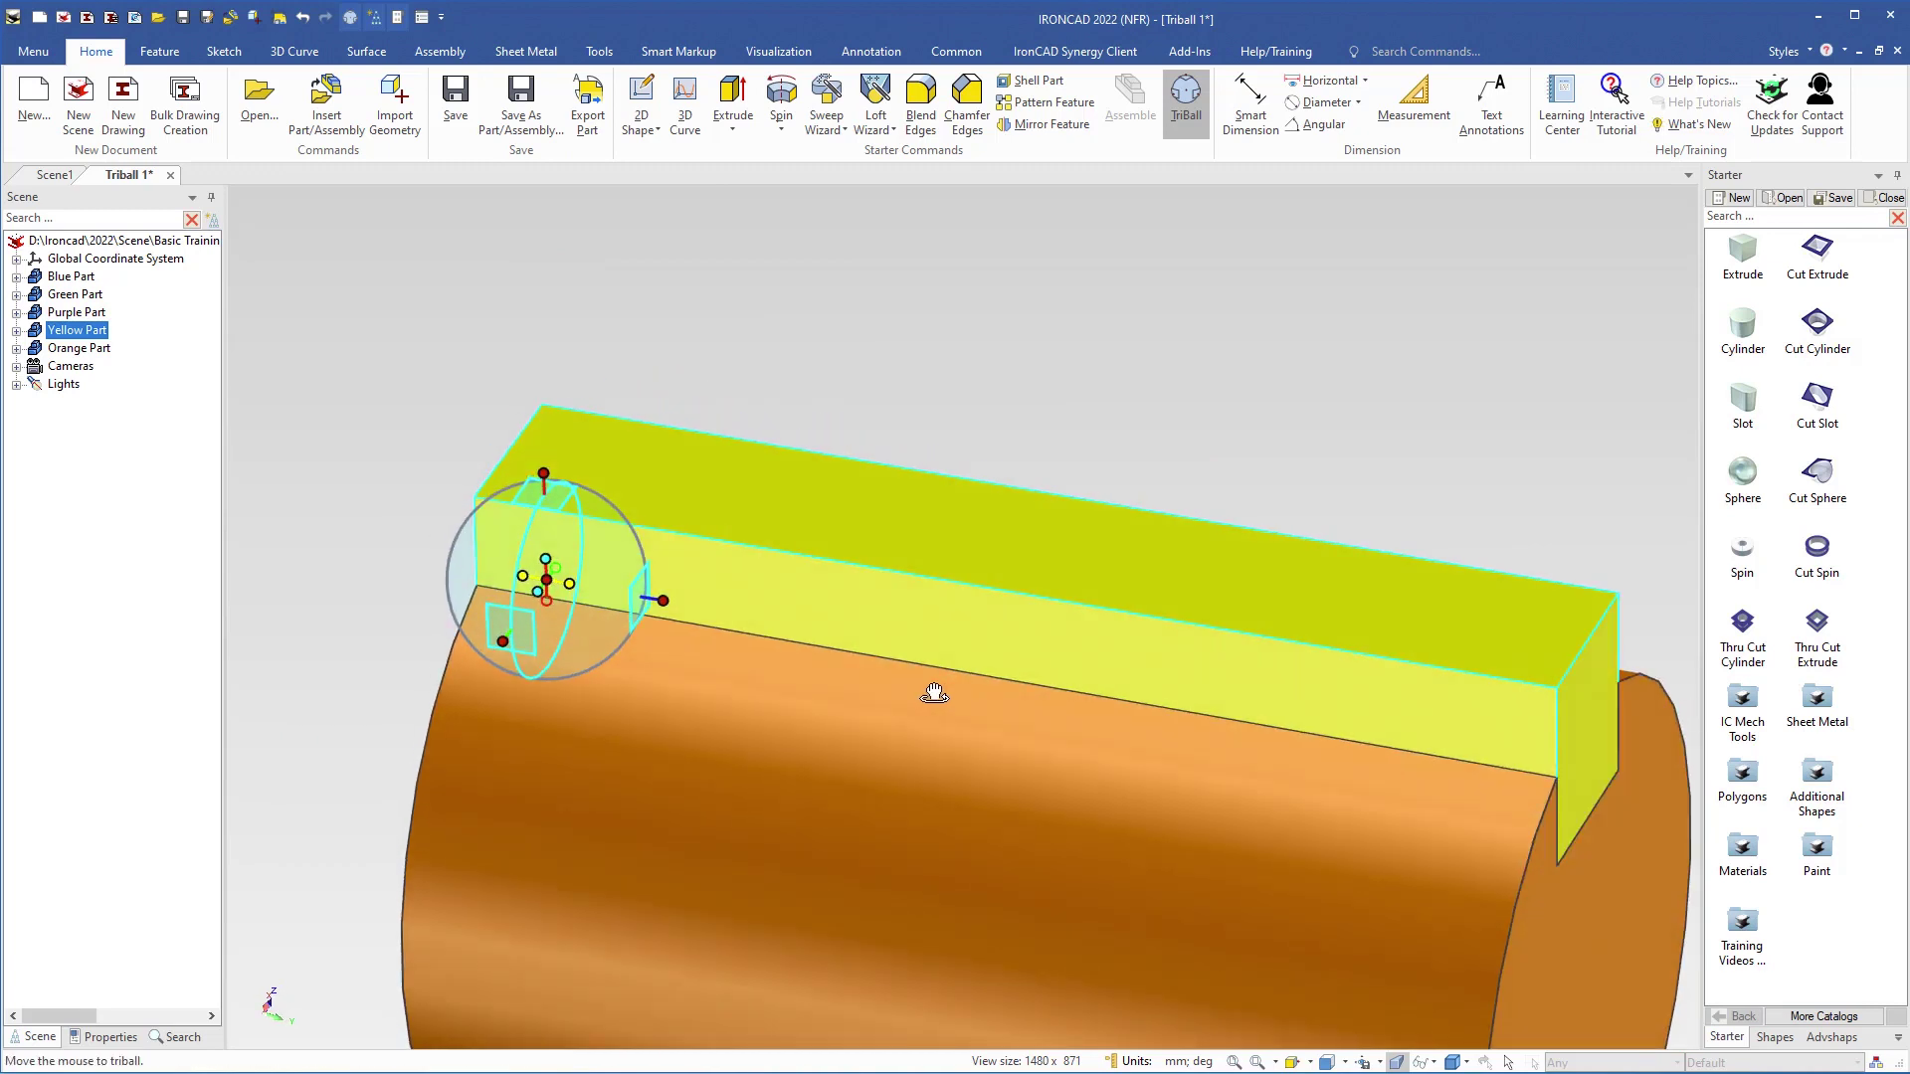
Step: Turn off the TriBall and zoom out over the assembly toward the blue base's pedestal
{"action": "key", "text": "F10"}
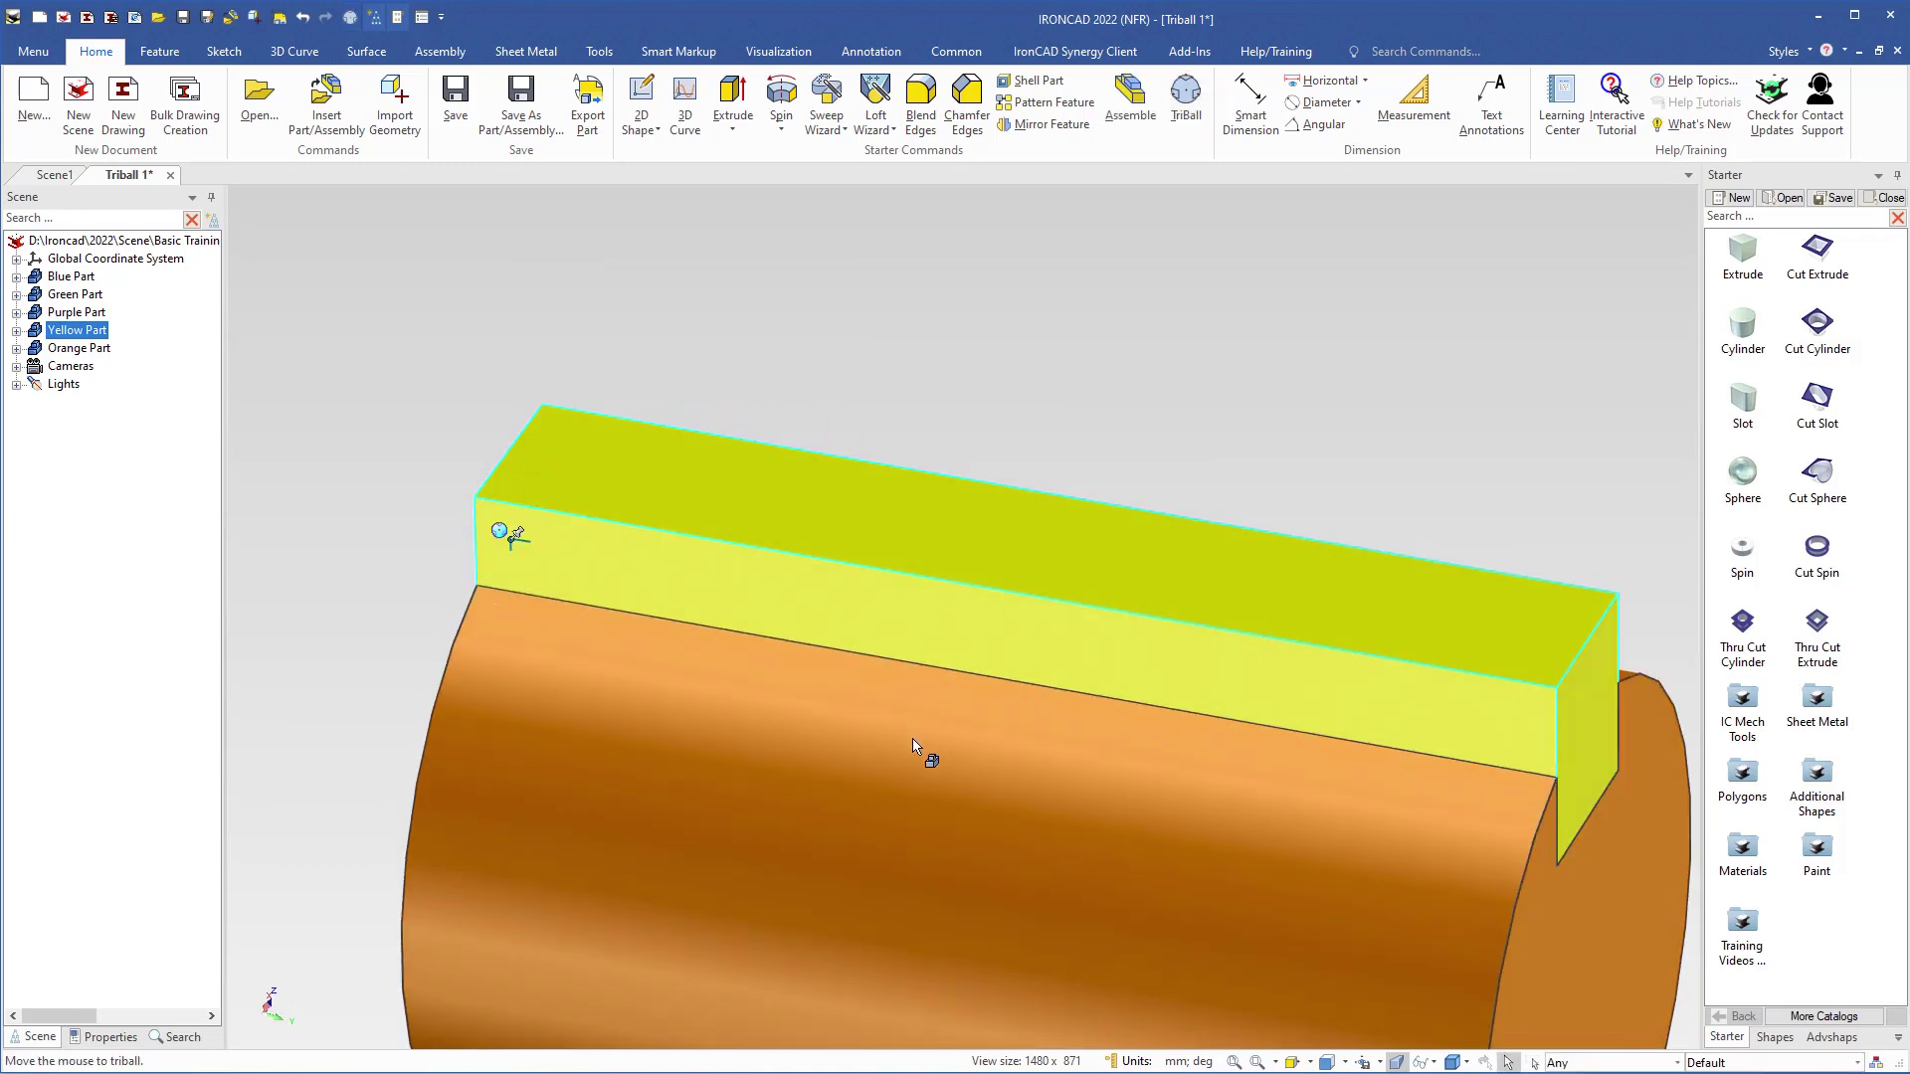
{"action": "scroll", "coordinate": [925, 746], "scroll_direction": "down", "scroll_amount": 2}
{"action": "middle_click_drag", "start_coordinate": [925, 737], "coordinate": [899, 792]}
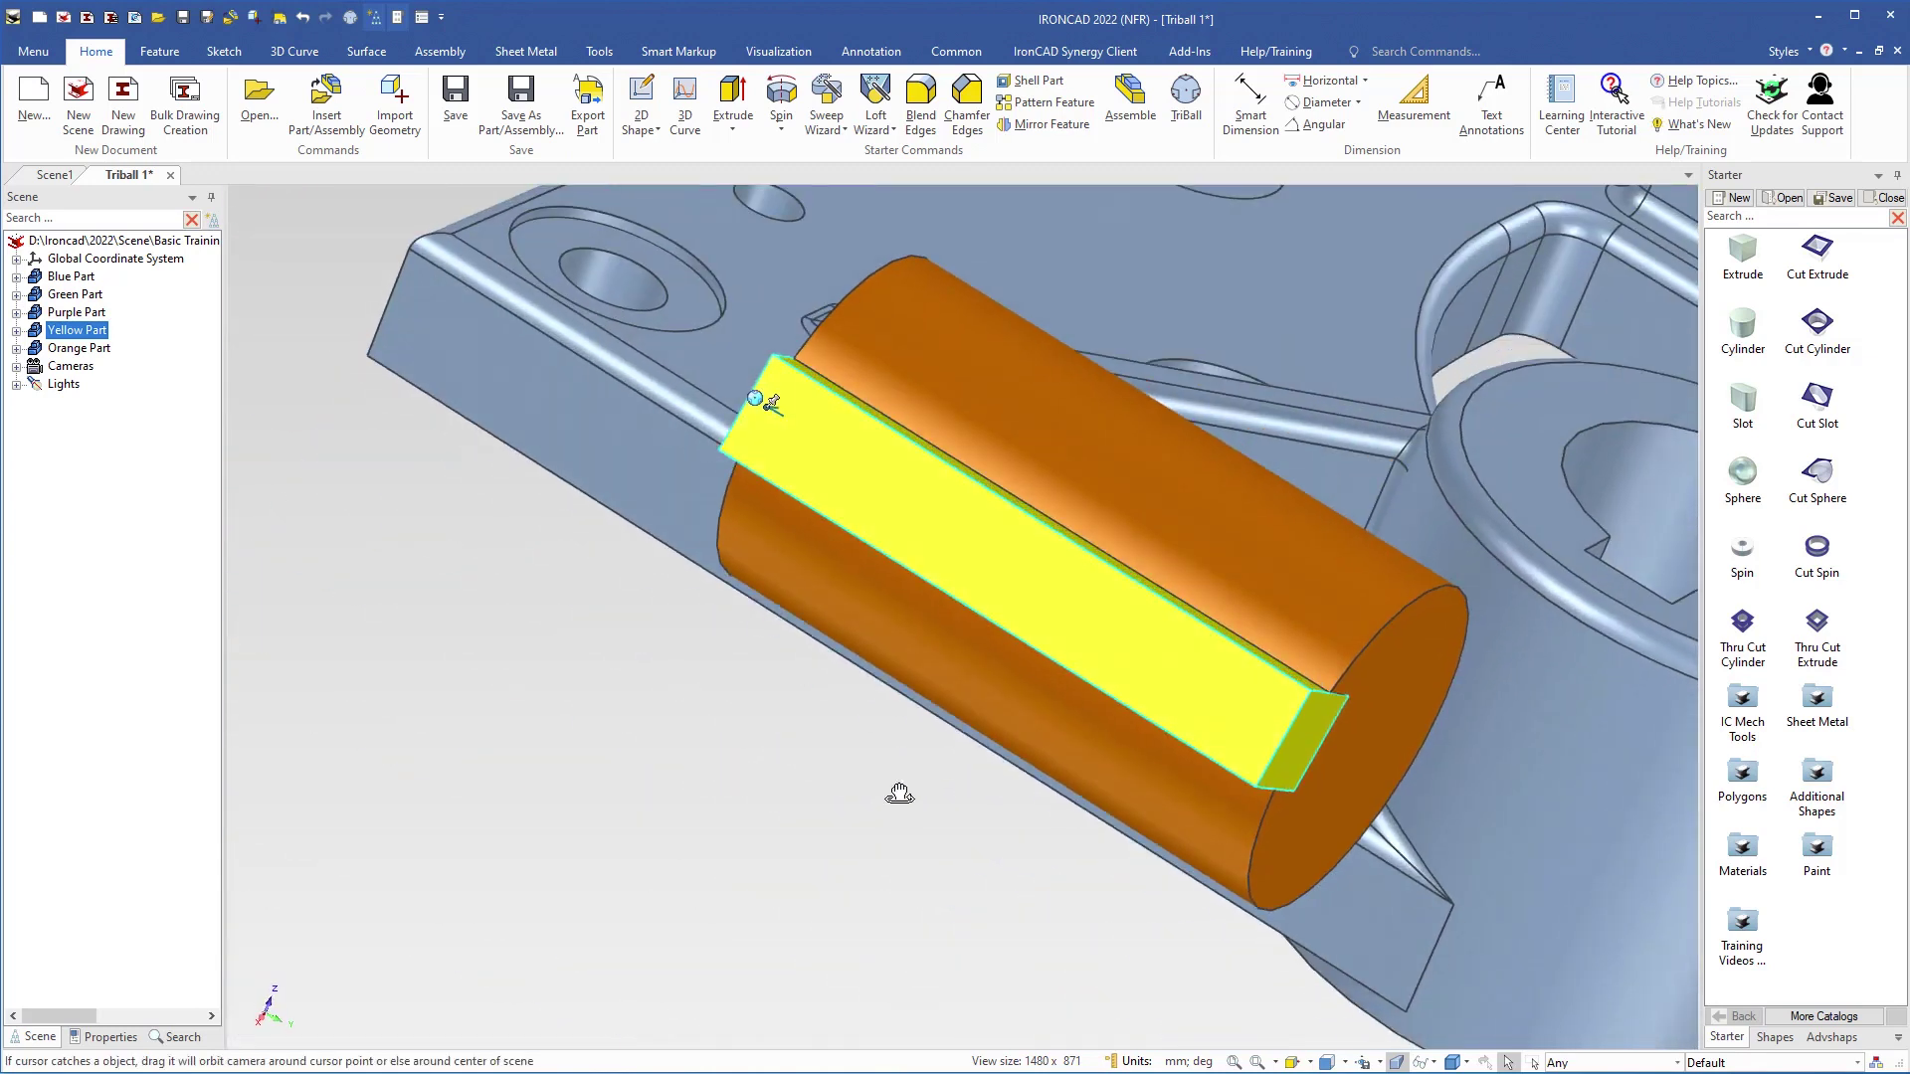
{"action": "scroll", "coordinate": [1142, 567], "scroll_direction": "up", "scroll_amount": 2}
{"action": "middle_click_drag", "start_coordinate": [1142, 566], "coordinate": [558, 567], "text": "shift"}
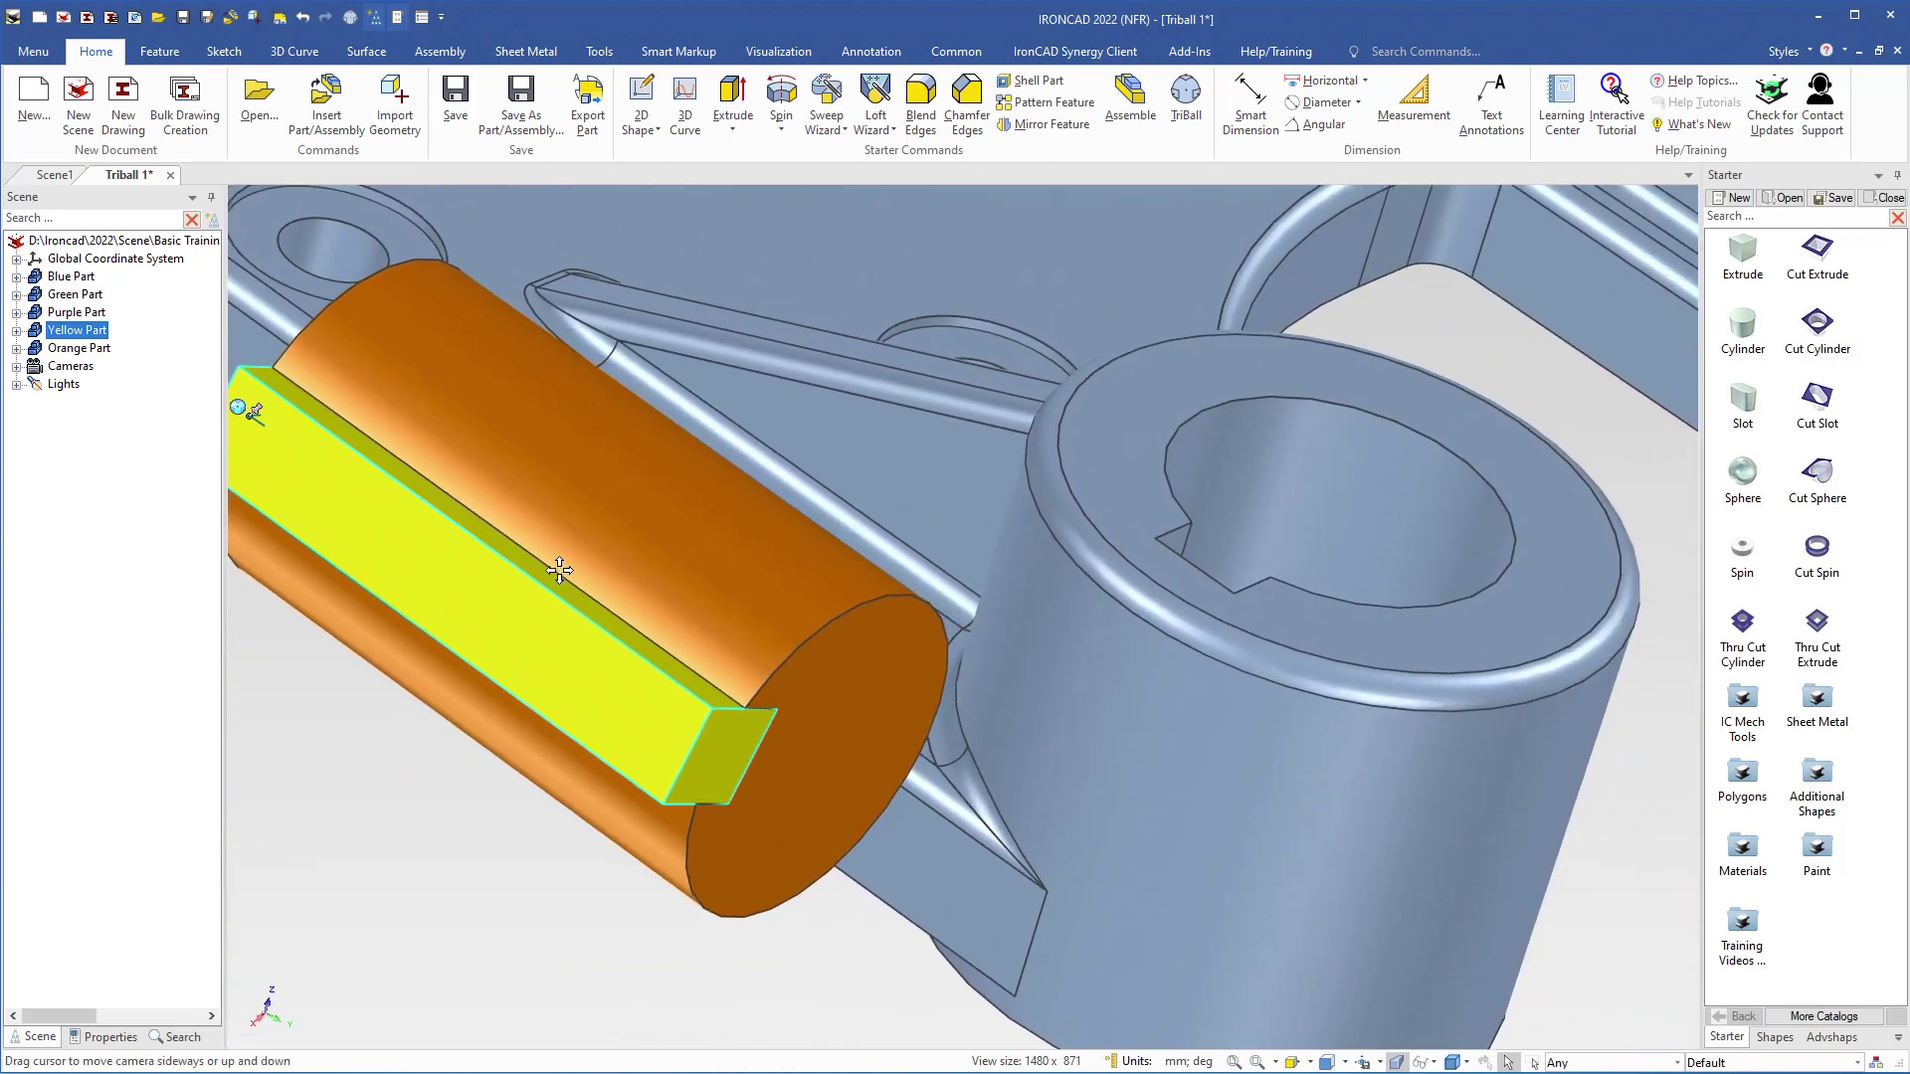
{"action": "scroll", "coordinate": [1024, 521], "scroll_direction": "down", "scroll_amount": 2}
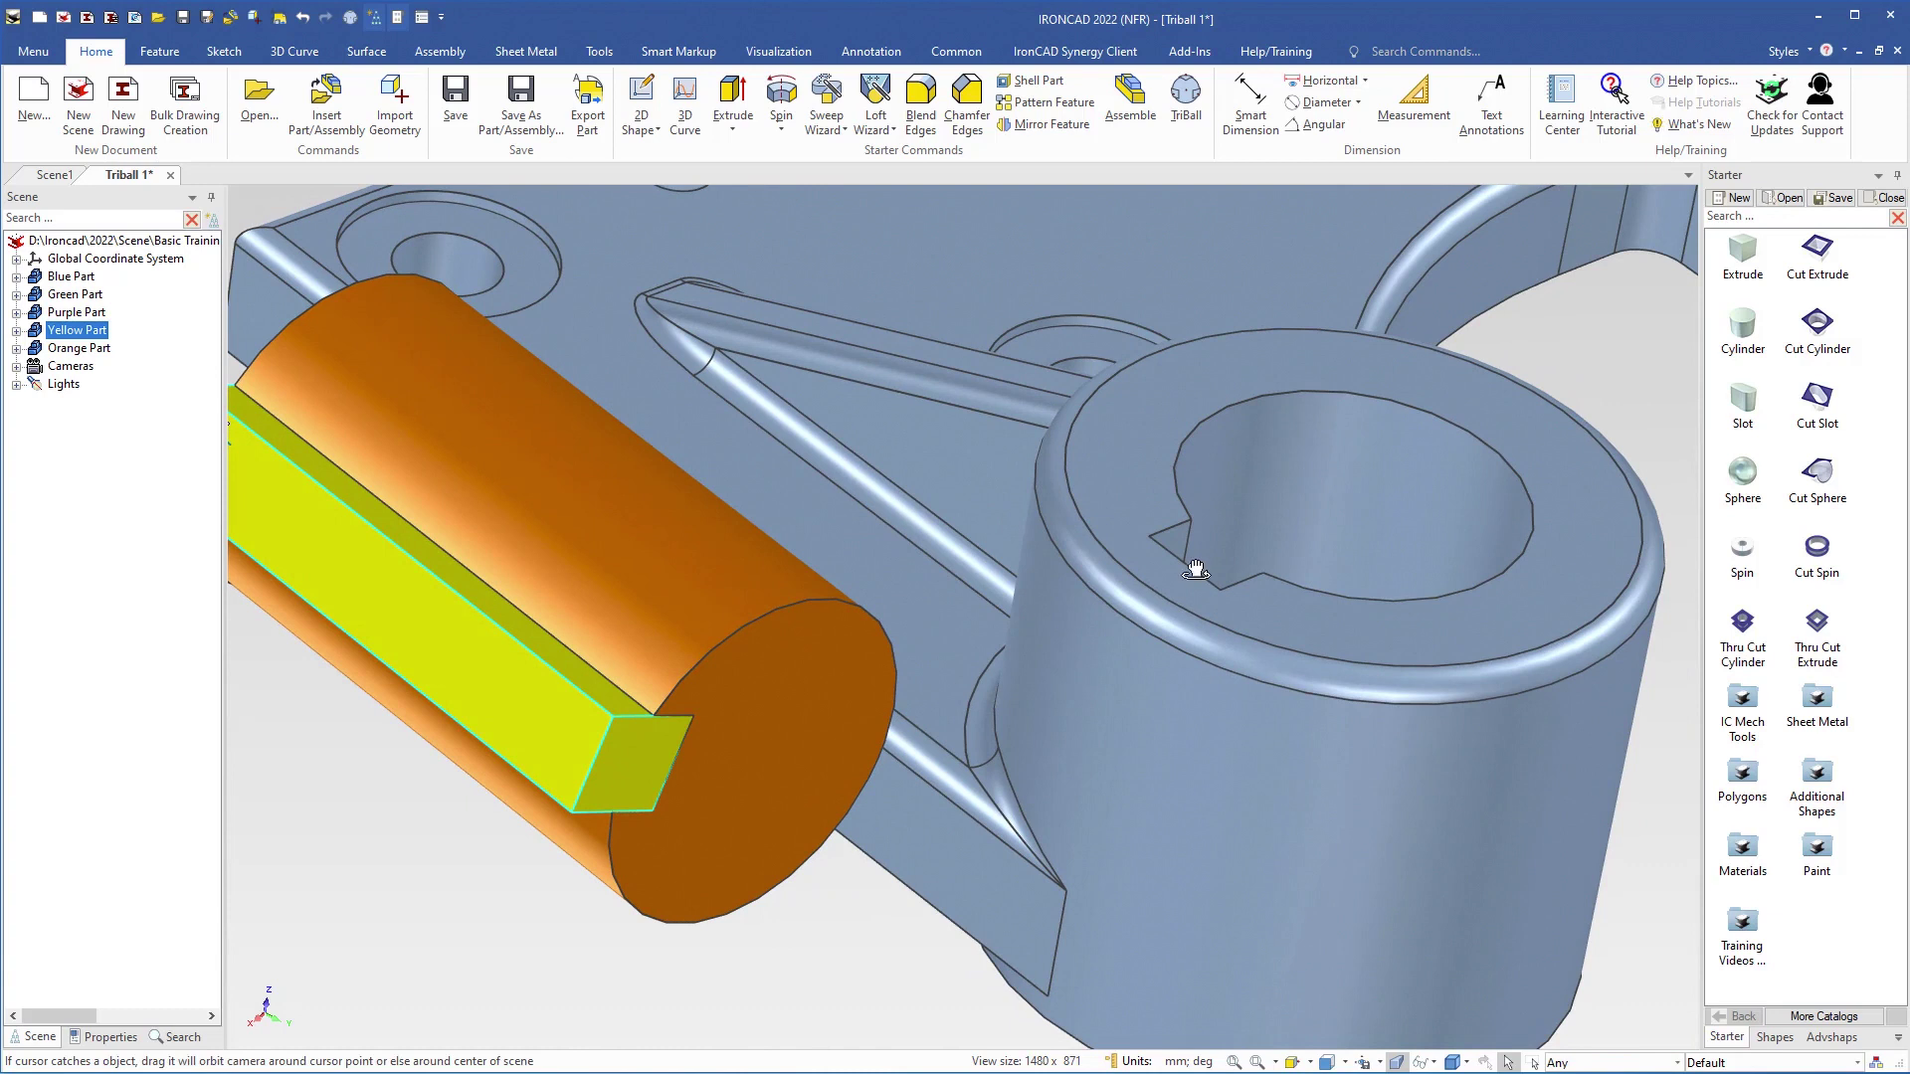
{"action": "scroll", "coordinate": [1488, 448], "scroll_direction": "up", "scroll_amount": 2}
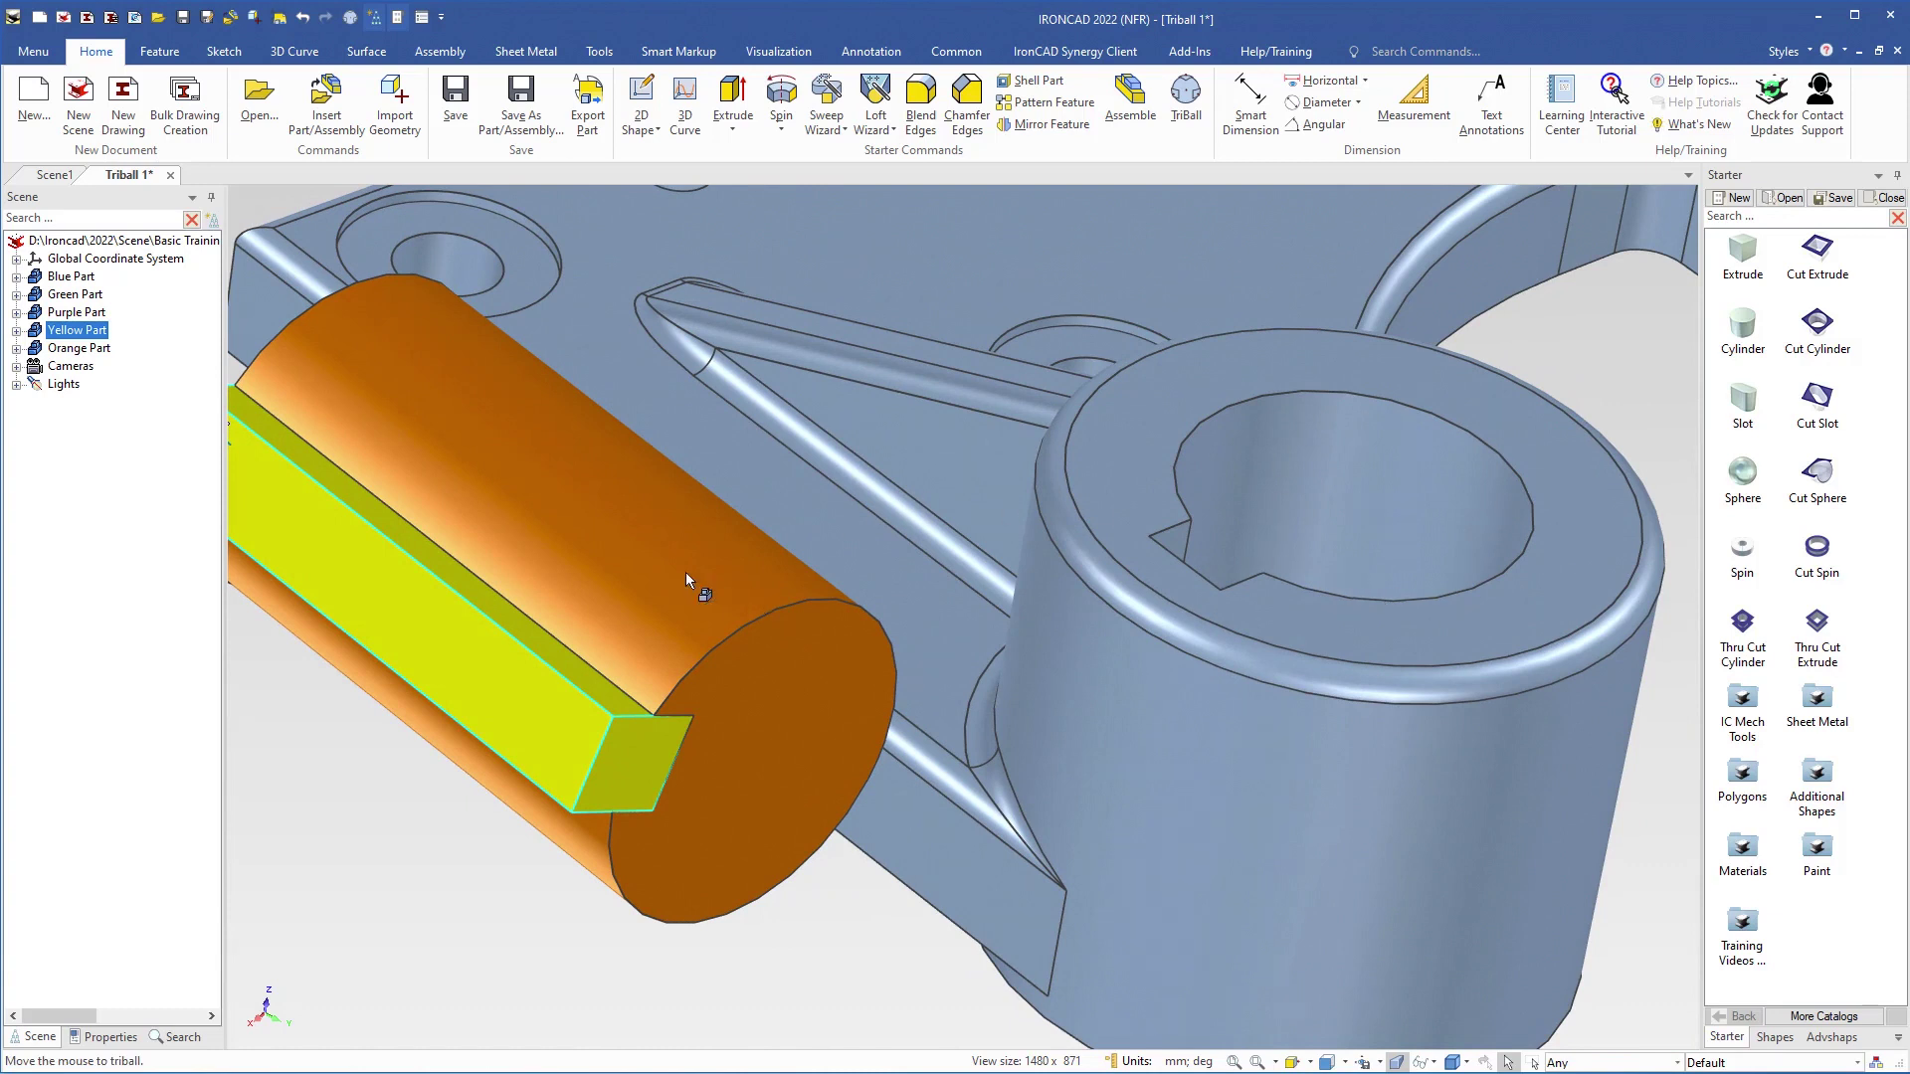
Step: Select the orange shaft and yellow key together as one selection
{"action": "left_click", "coordinate": [628, 554]}
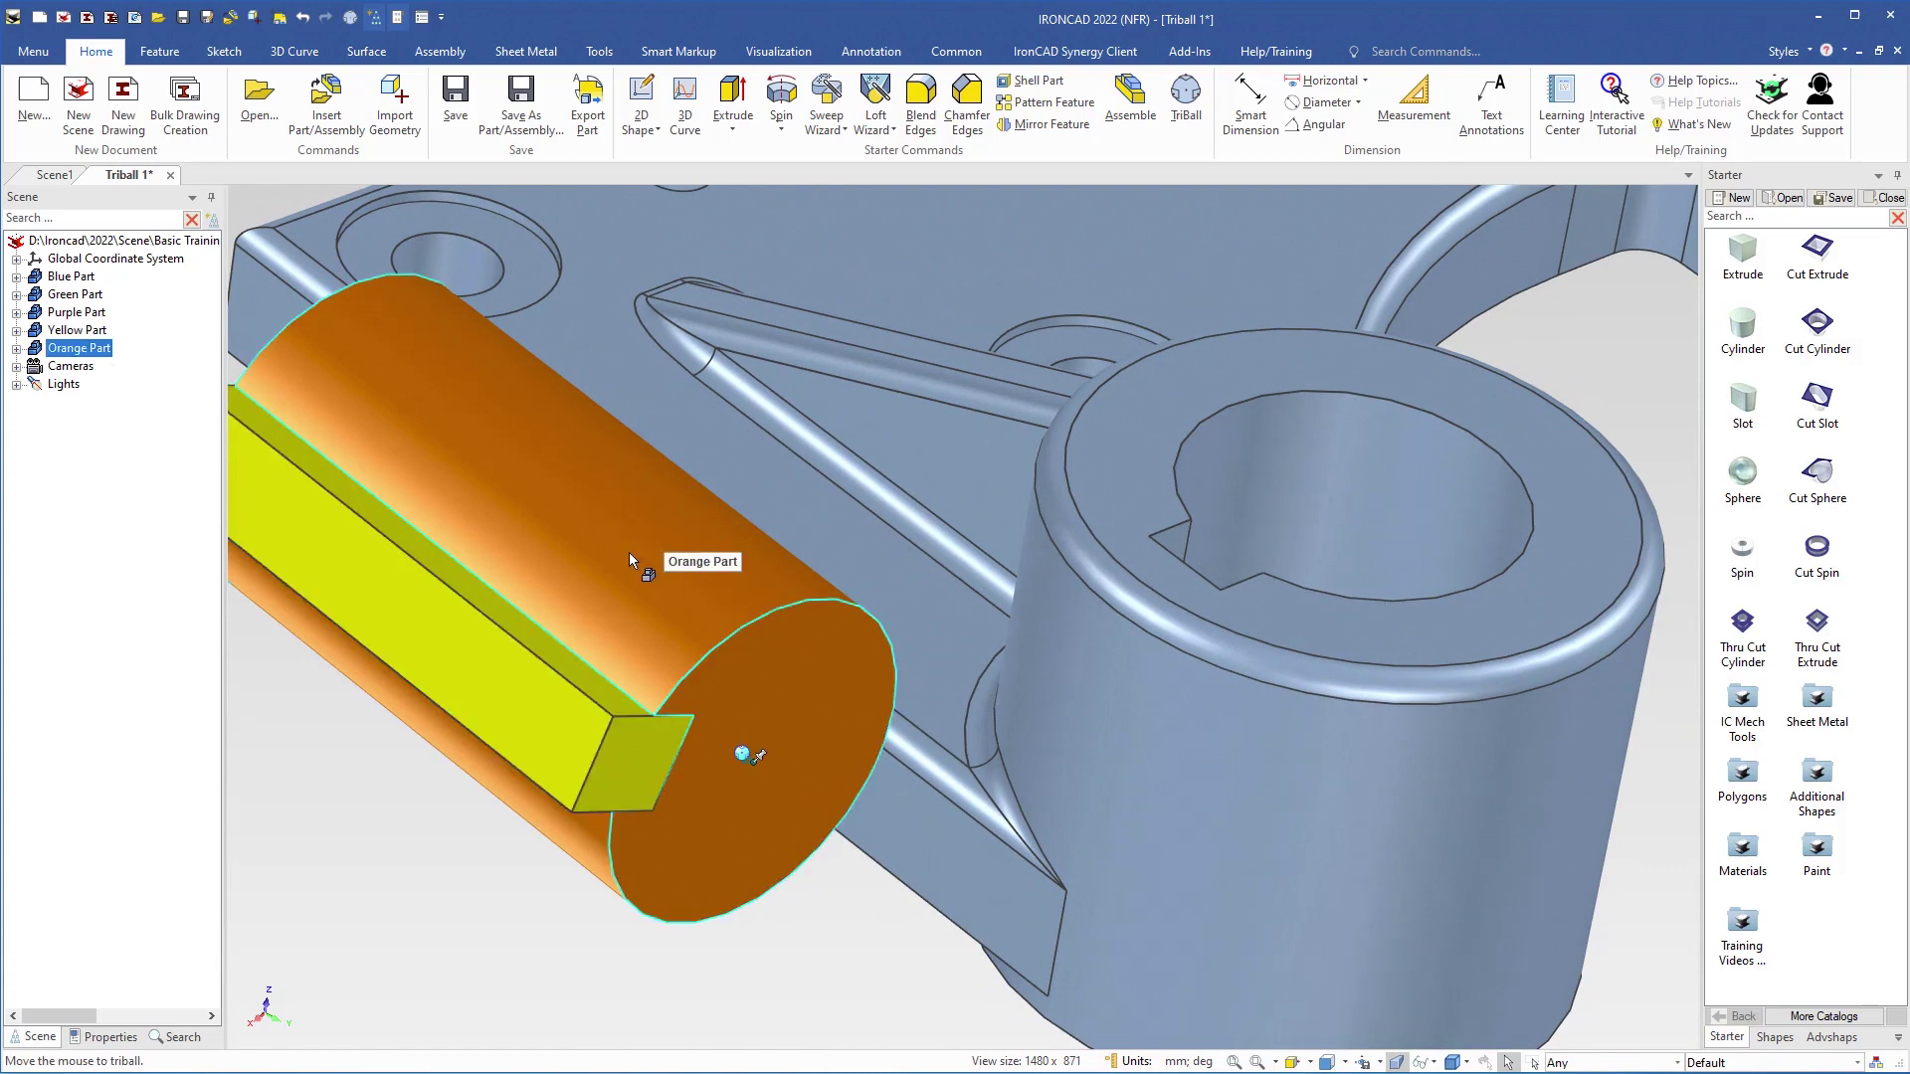
{"action": "left_click", "coordinate": [461, 649]}
{"action": "left_click", "coordinate": [557, 646], "text": "ctrl"}
{"action": "middle_click_drag", "start_coordinate": [614, 651], "coordinate": [791, 628]}
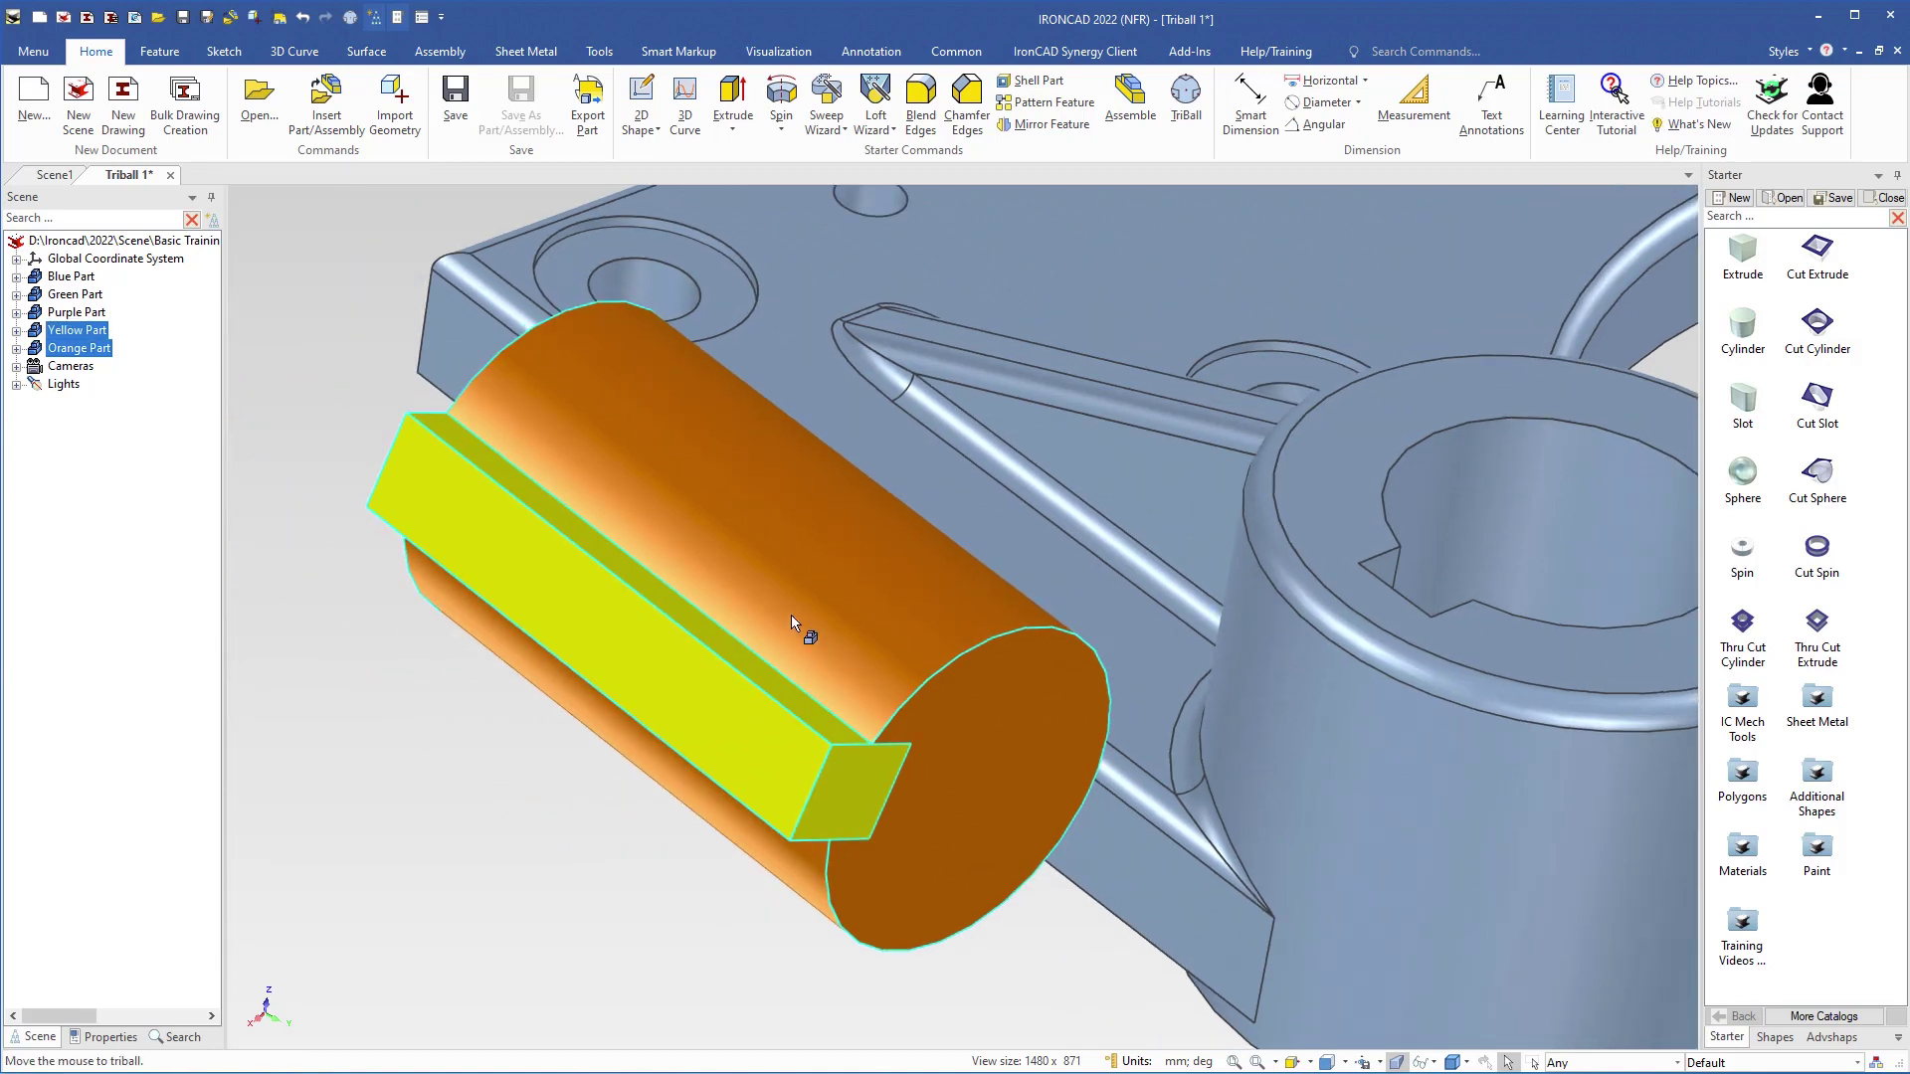
Step: Attach the TriBall to the orange shaft and yellow key and align them perpendicular to the blue base face
{"action": "key", "text": "F10"}
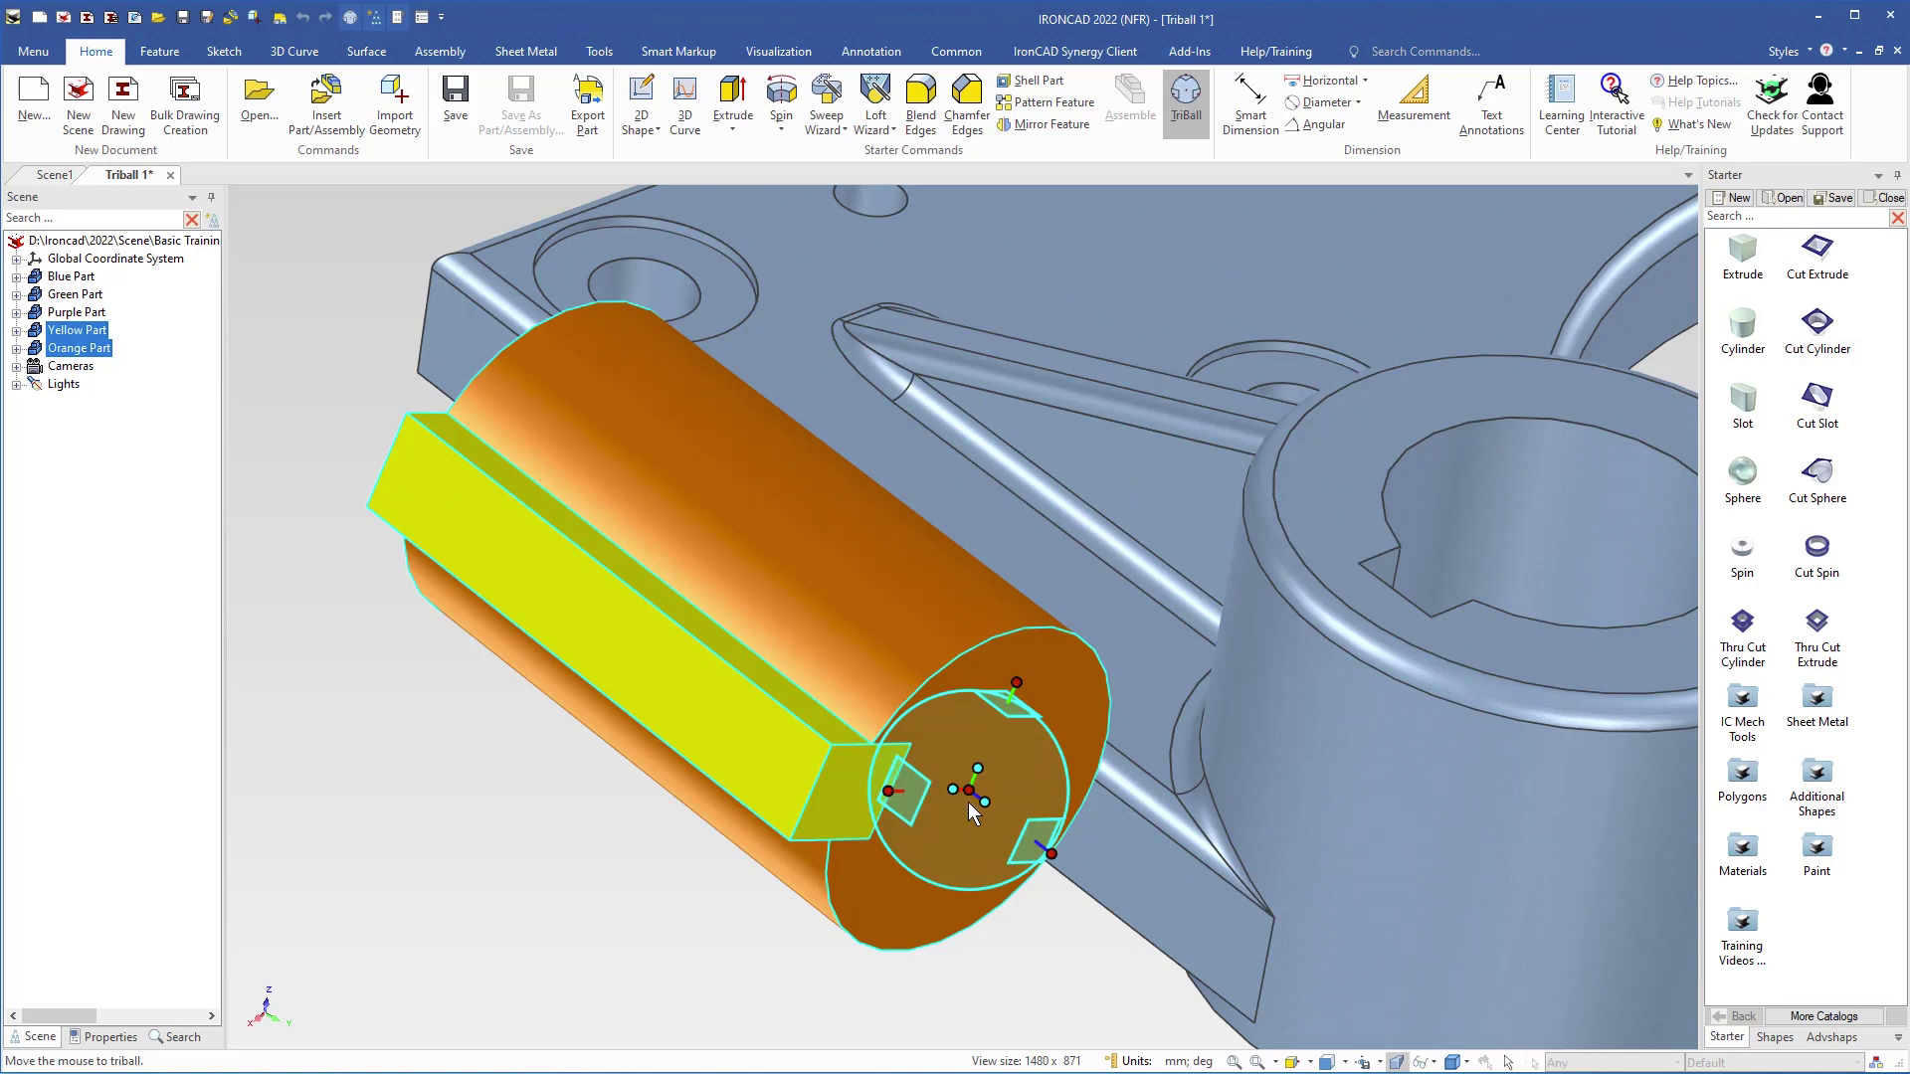
{"action": "middle_click_drag", "start_coordinate": [969, 801], "coordinate": [1104, 678]}
{"action": "middle_click_drag", "start_coordinate": [974, 800], "coordinate": [848, 681]}
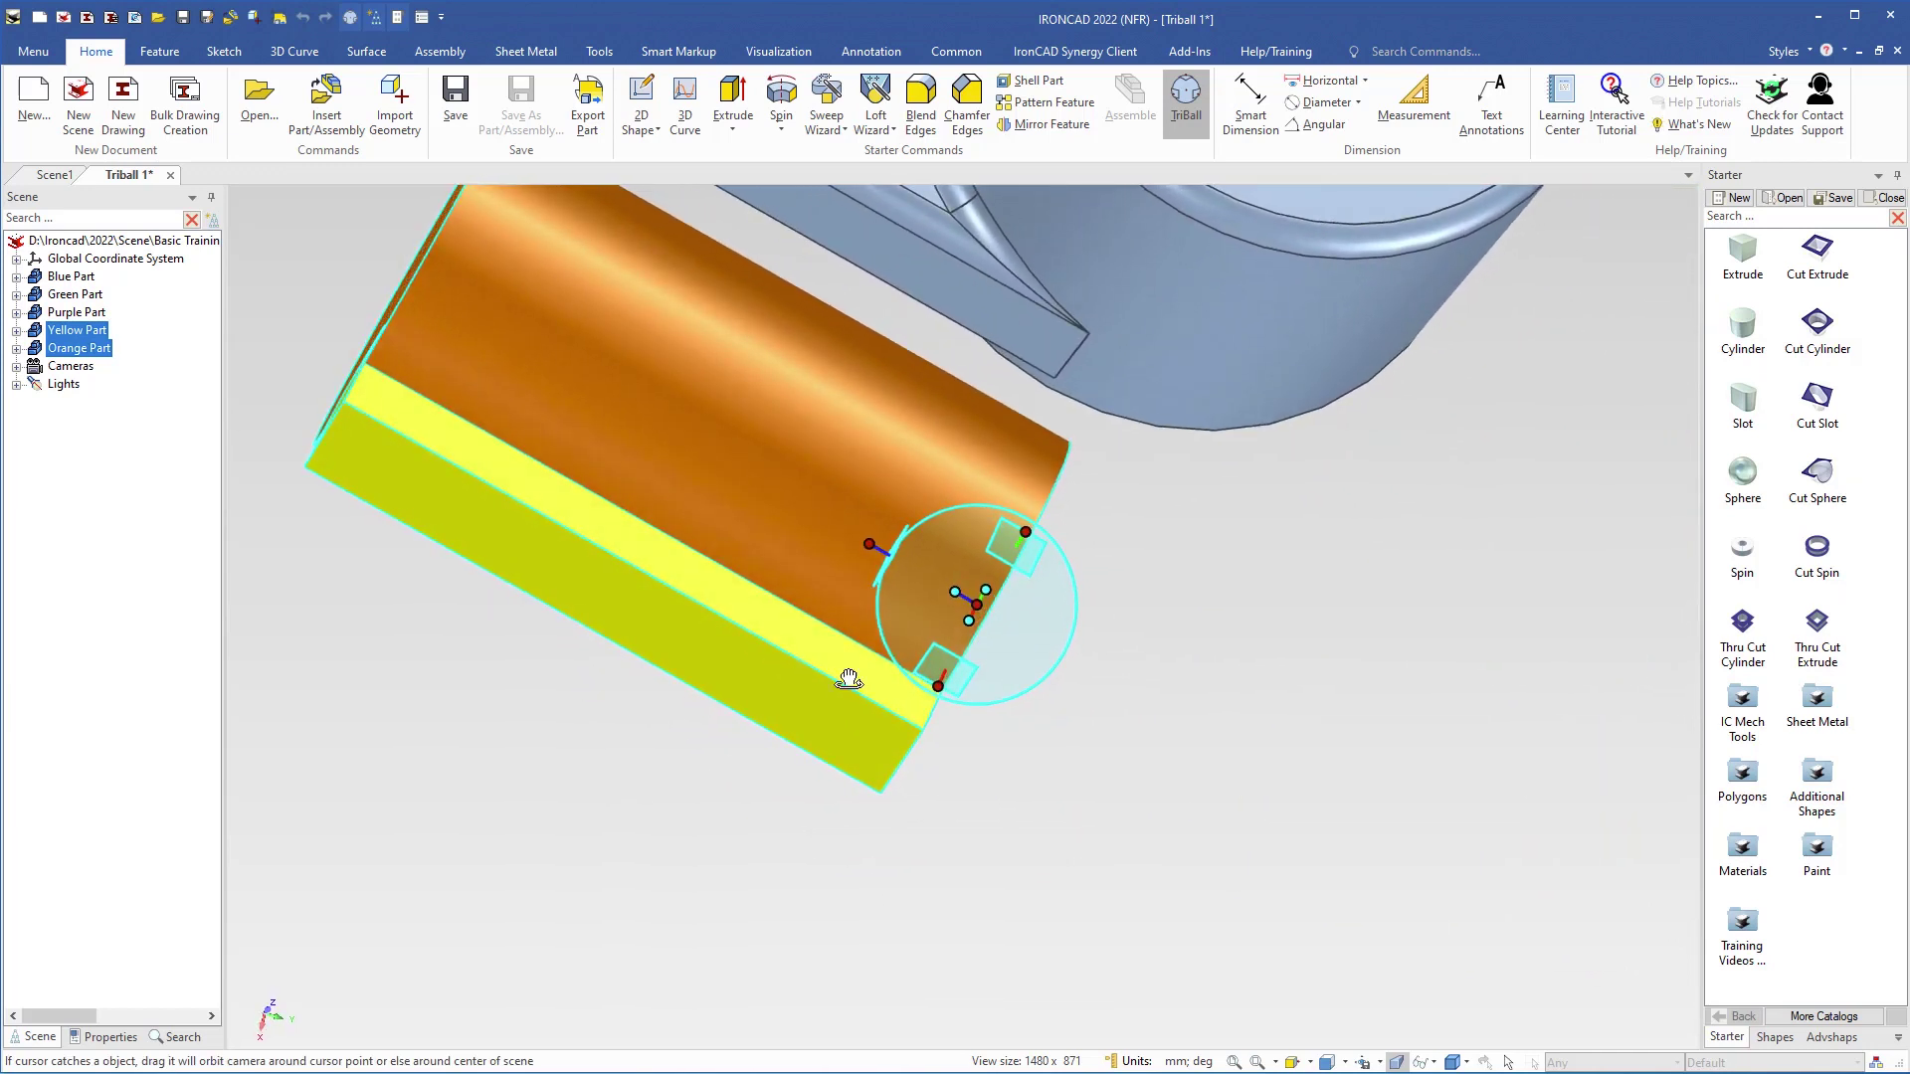
{"action": "right_click", "coordinate": [961, 597]}
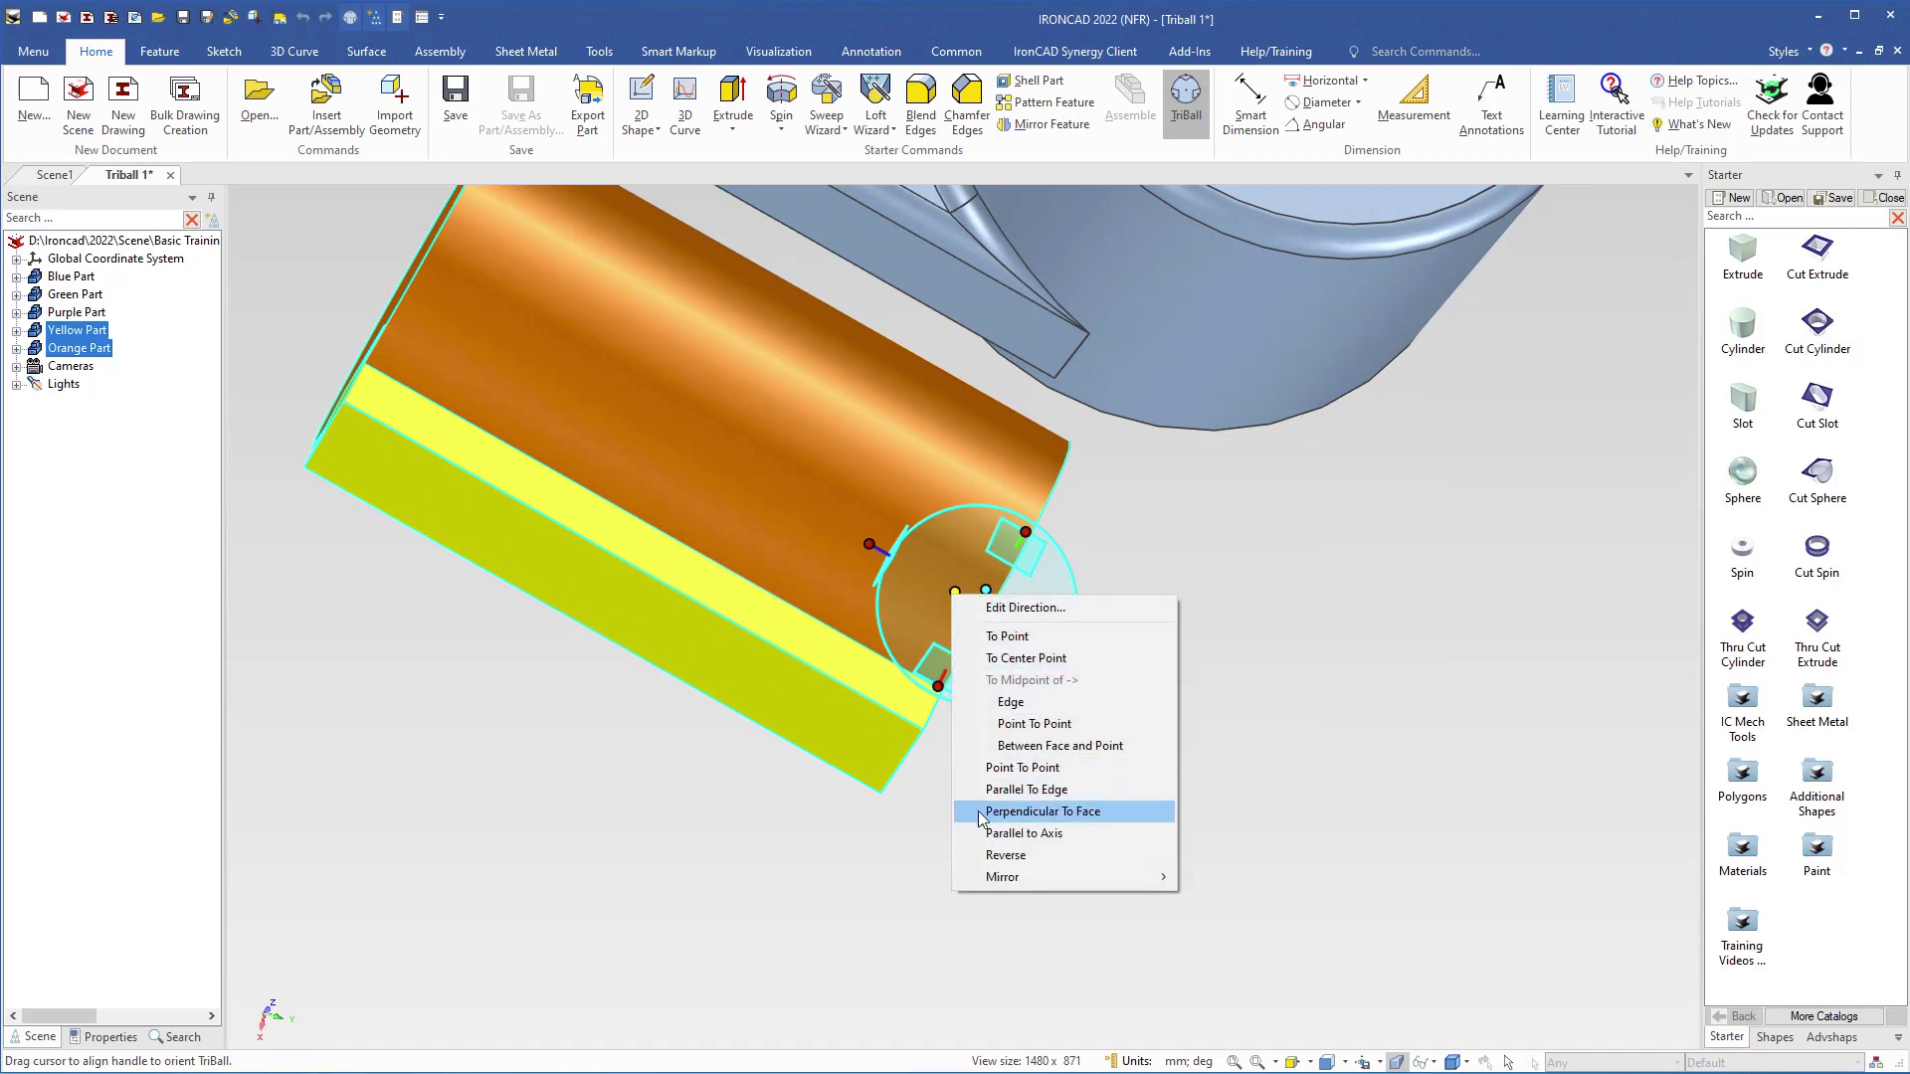
{"action": "left_click", "coordinate": [1028, 814]}
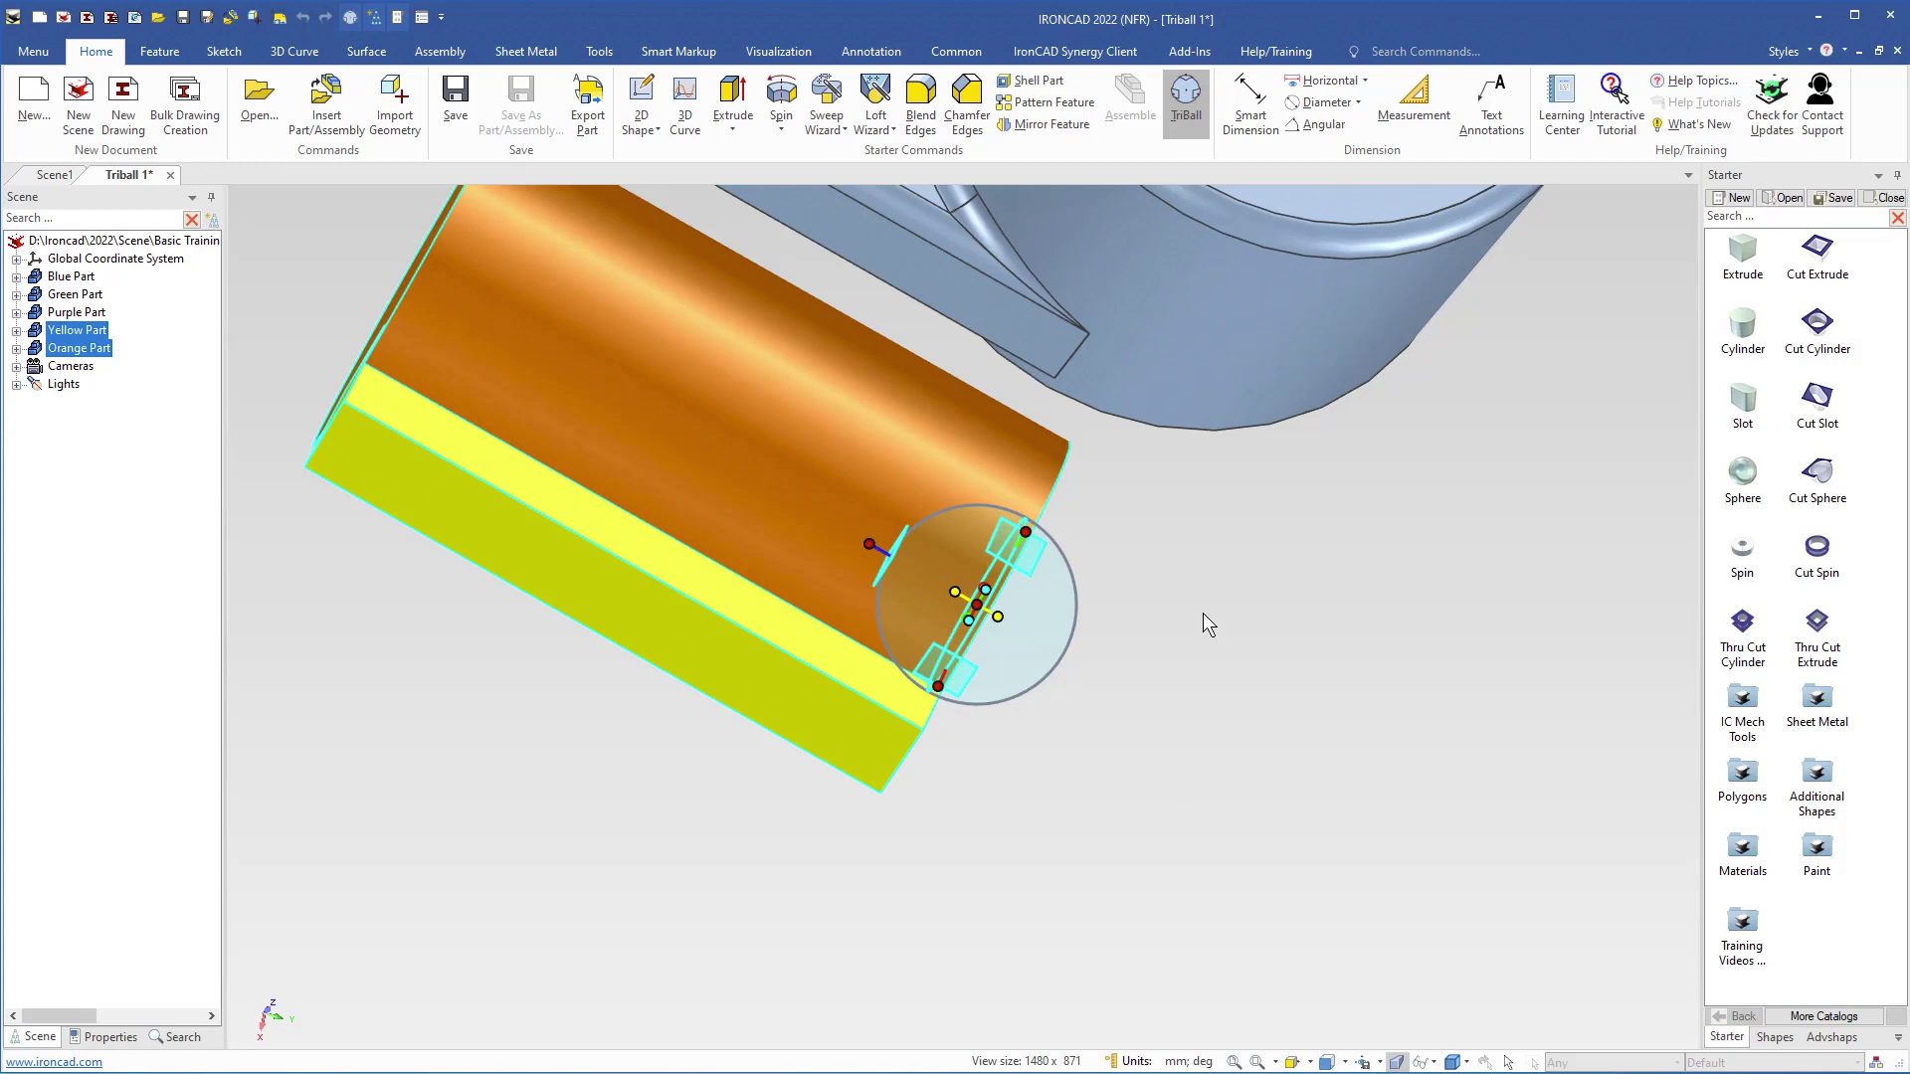
{"action": "middle_click_drag", "start_coordinate": [1202, 613], "coordinate": [1270, 388]}
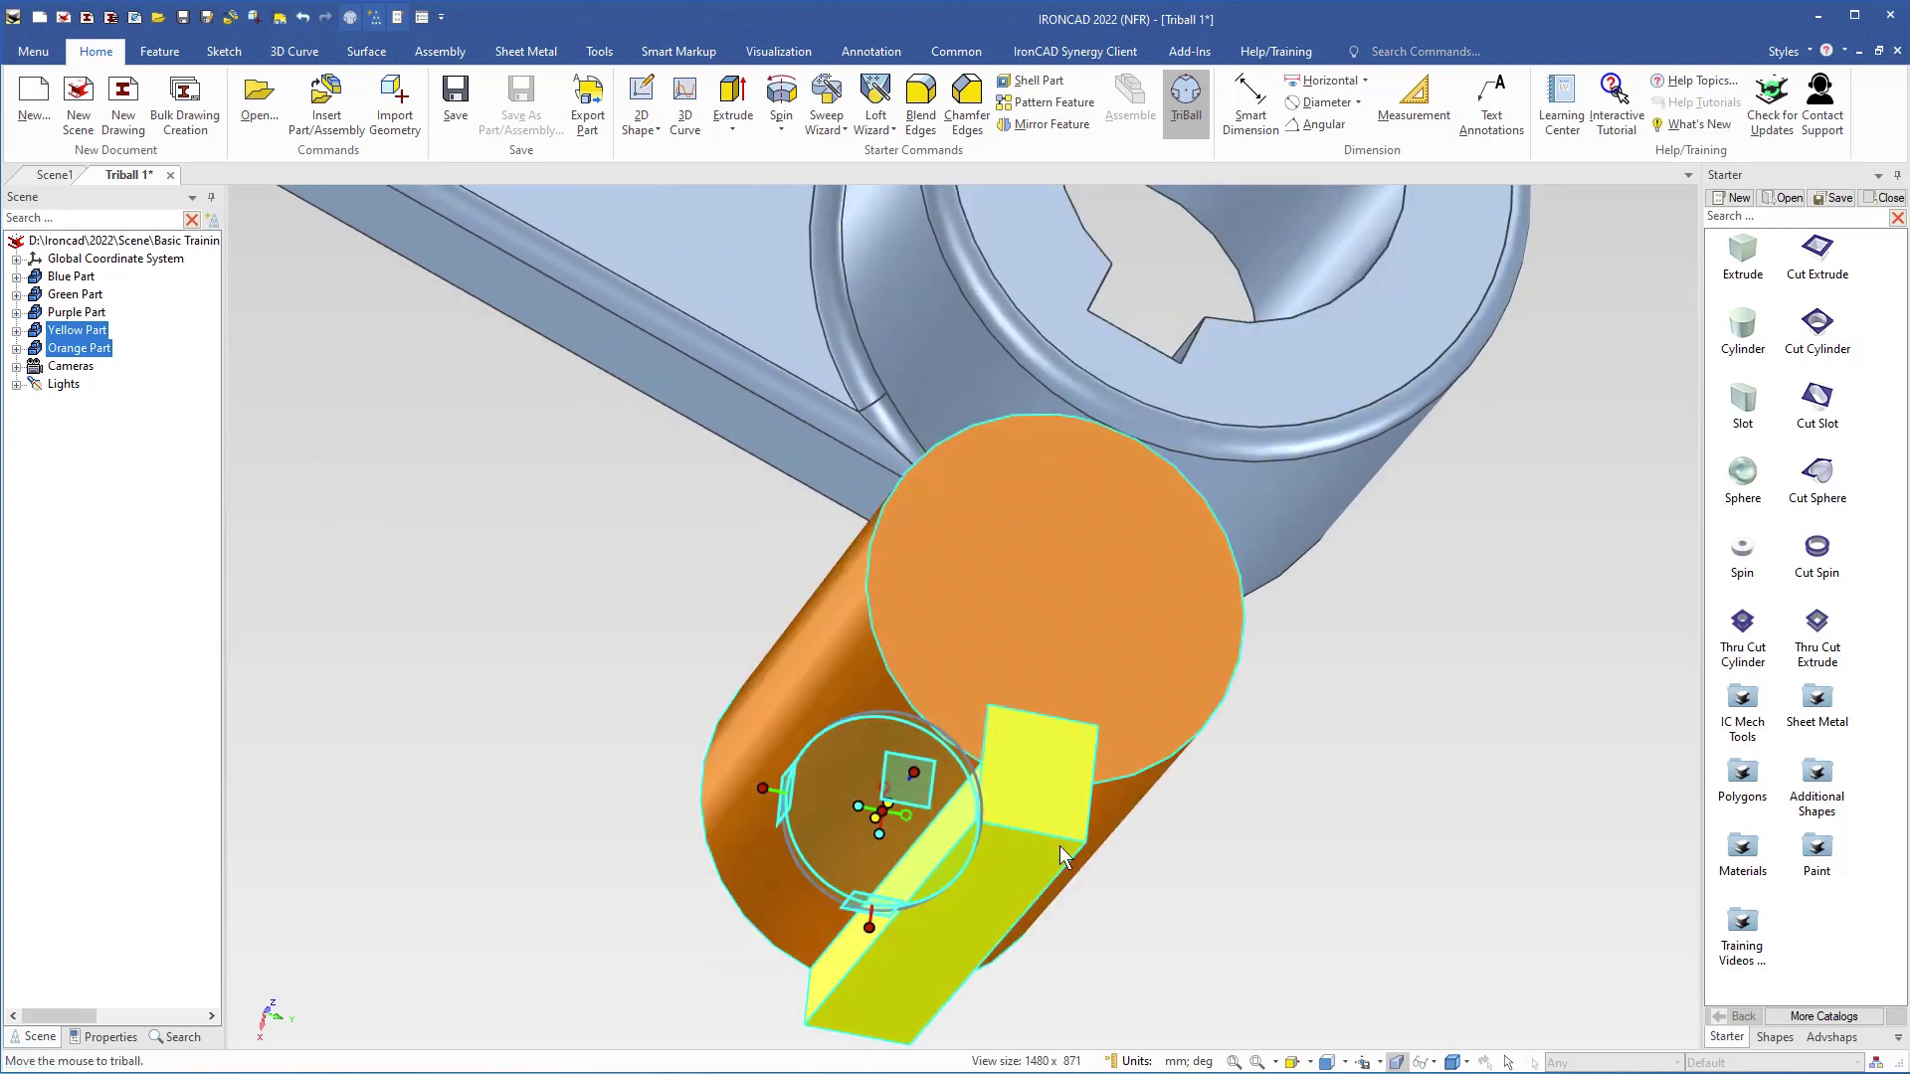
{"action": "middle_click_drag", "start_coordinate": [1065, 858], "coordinate": [647, 282]}
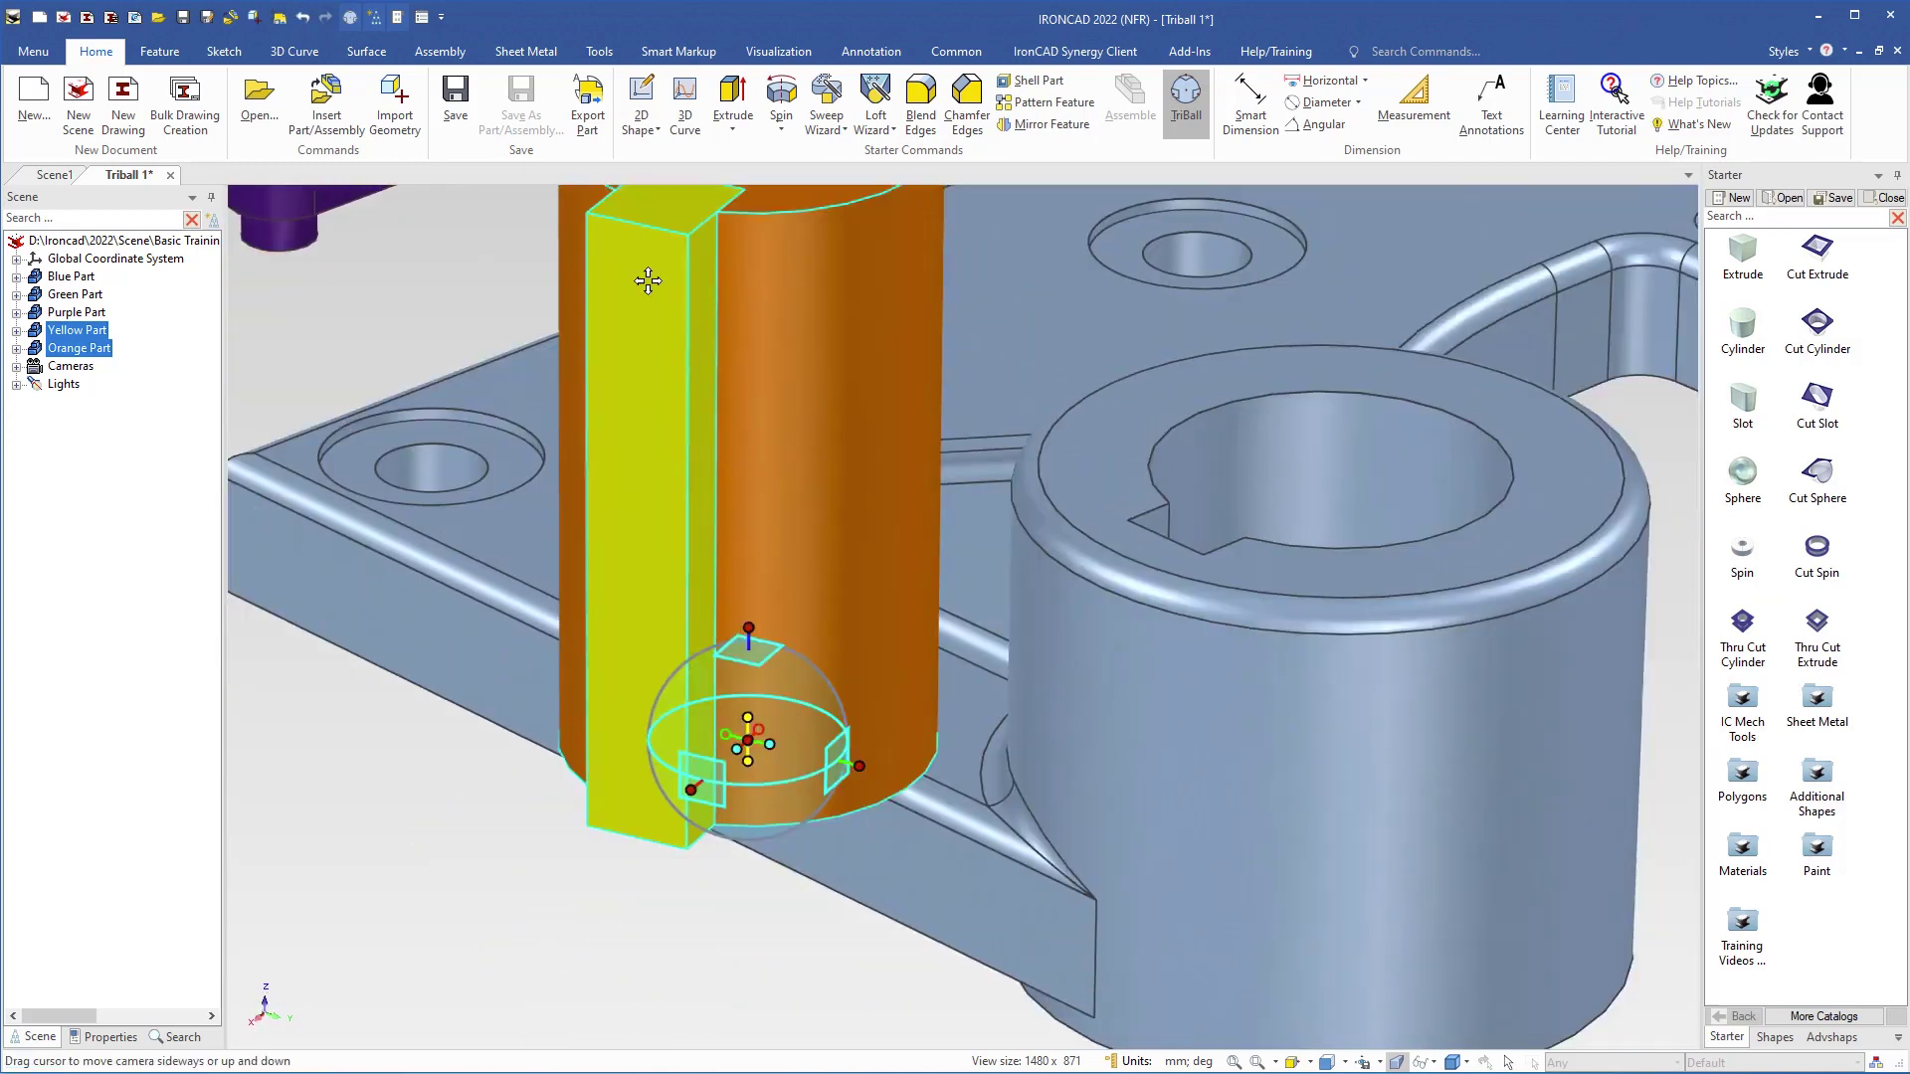
{"action": "scroll", "coordinate": [881, 738], "scroll_direction": "down", "scroll_amount": 5}
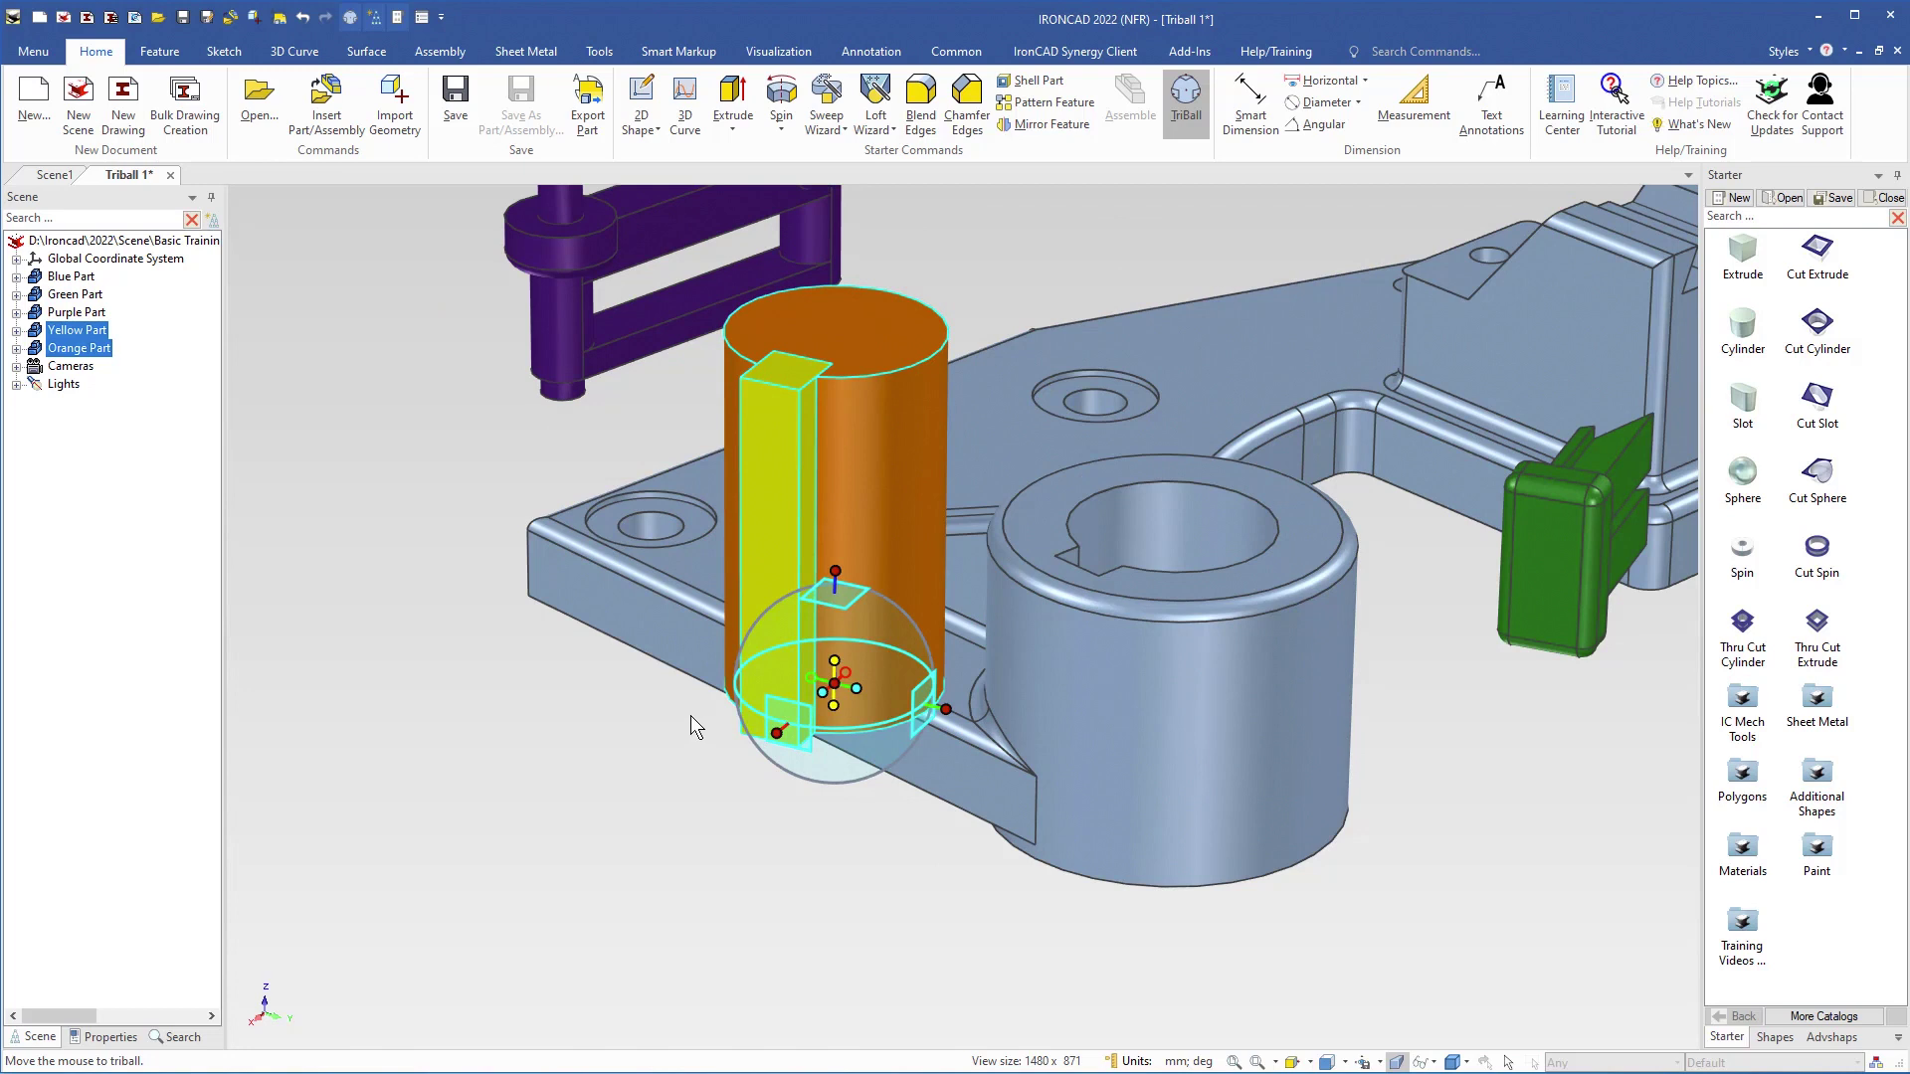
Step: Snap the TriBall centre to the boss's bottom circular edge, centring the shaft in the boss
{"action": "right_click", "coordinate": [841, 685]}
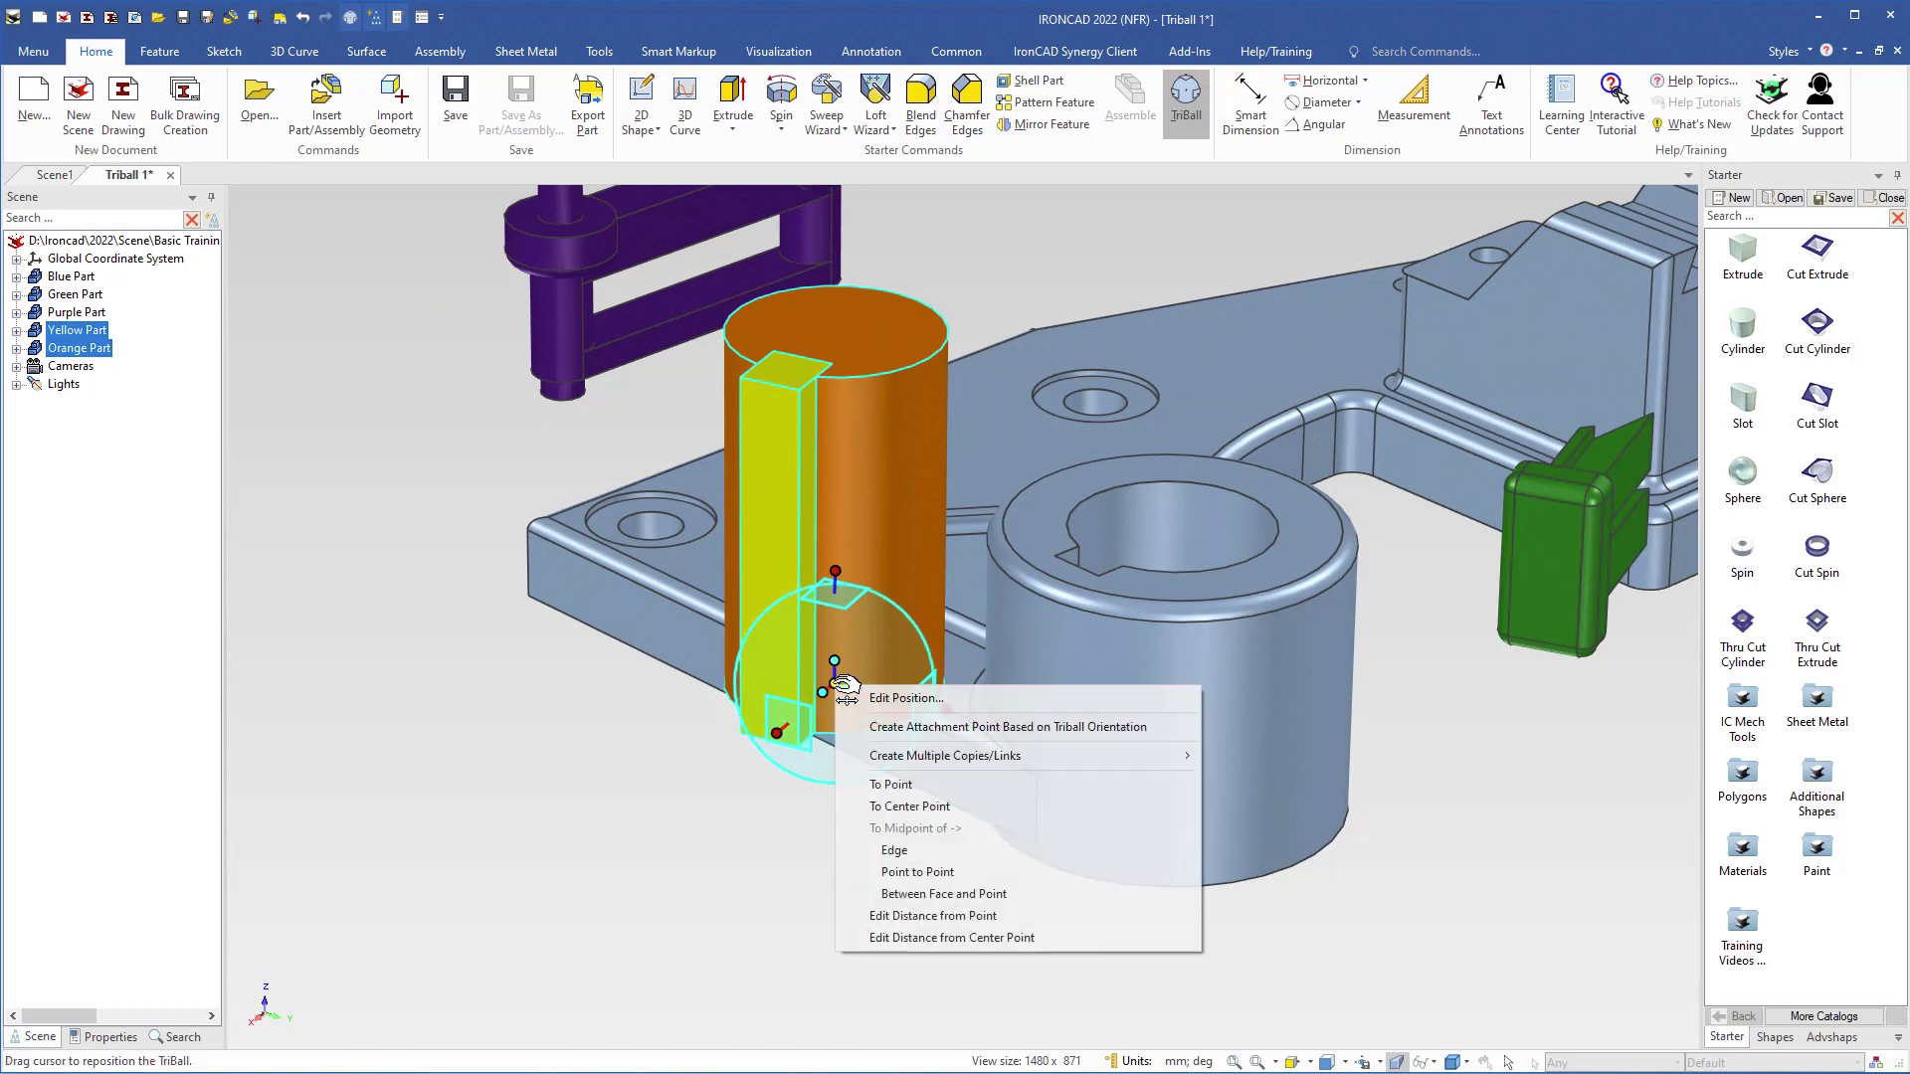
{"action": "left_click", "coordinate": [894, 809]}
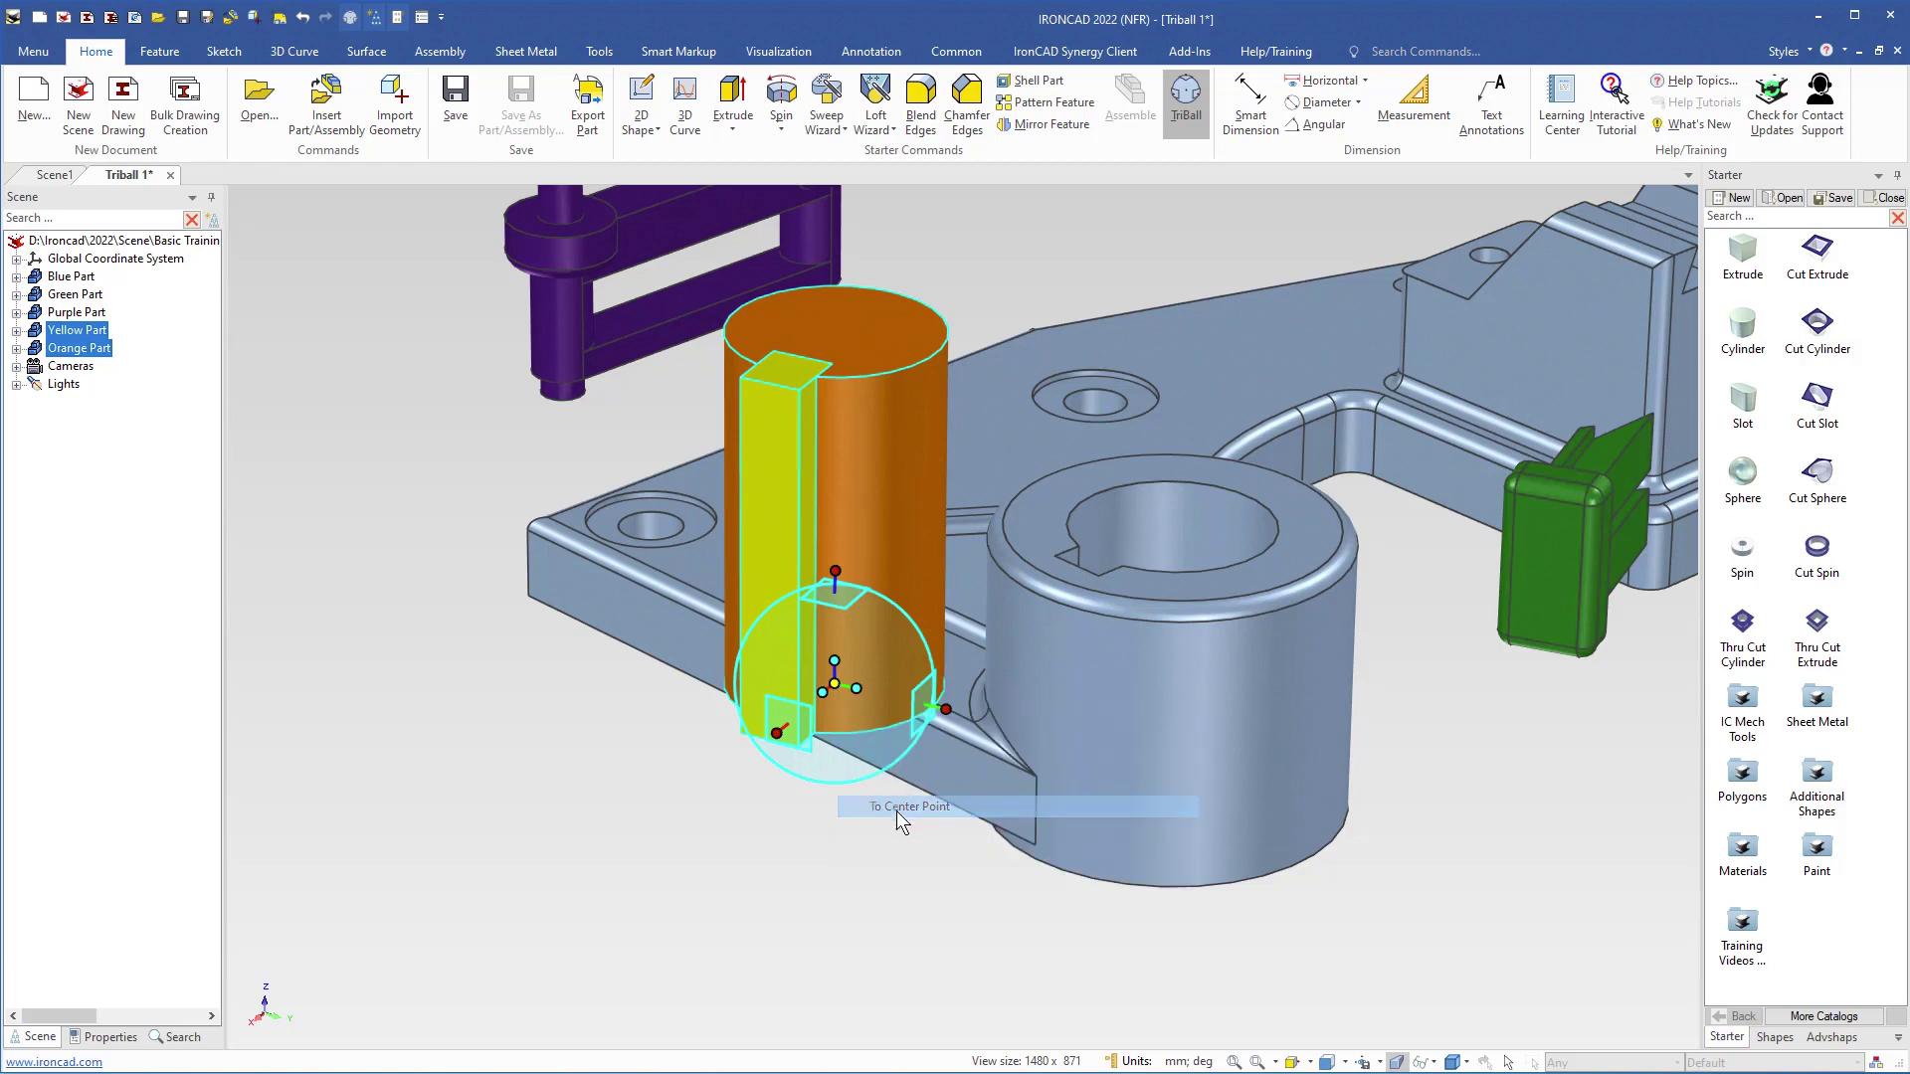
{"action": "left_click", "coordinate": [1153, 886]}
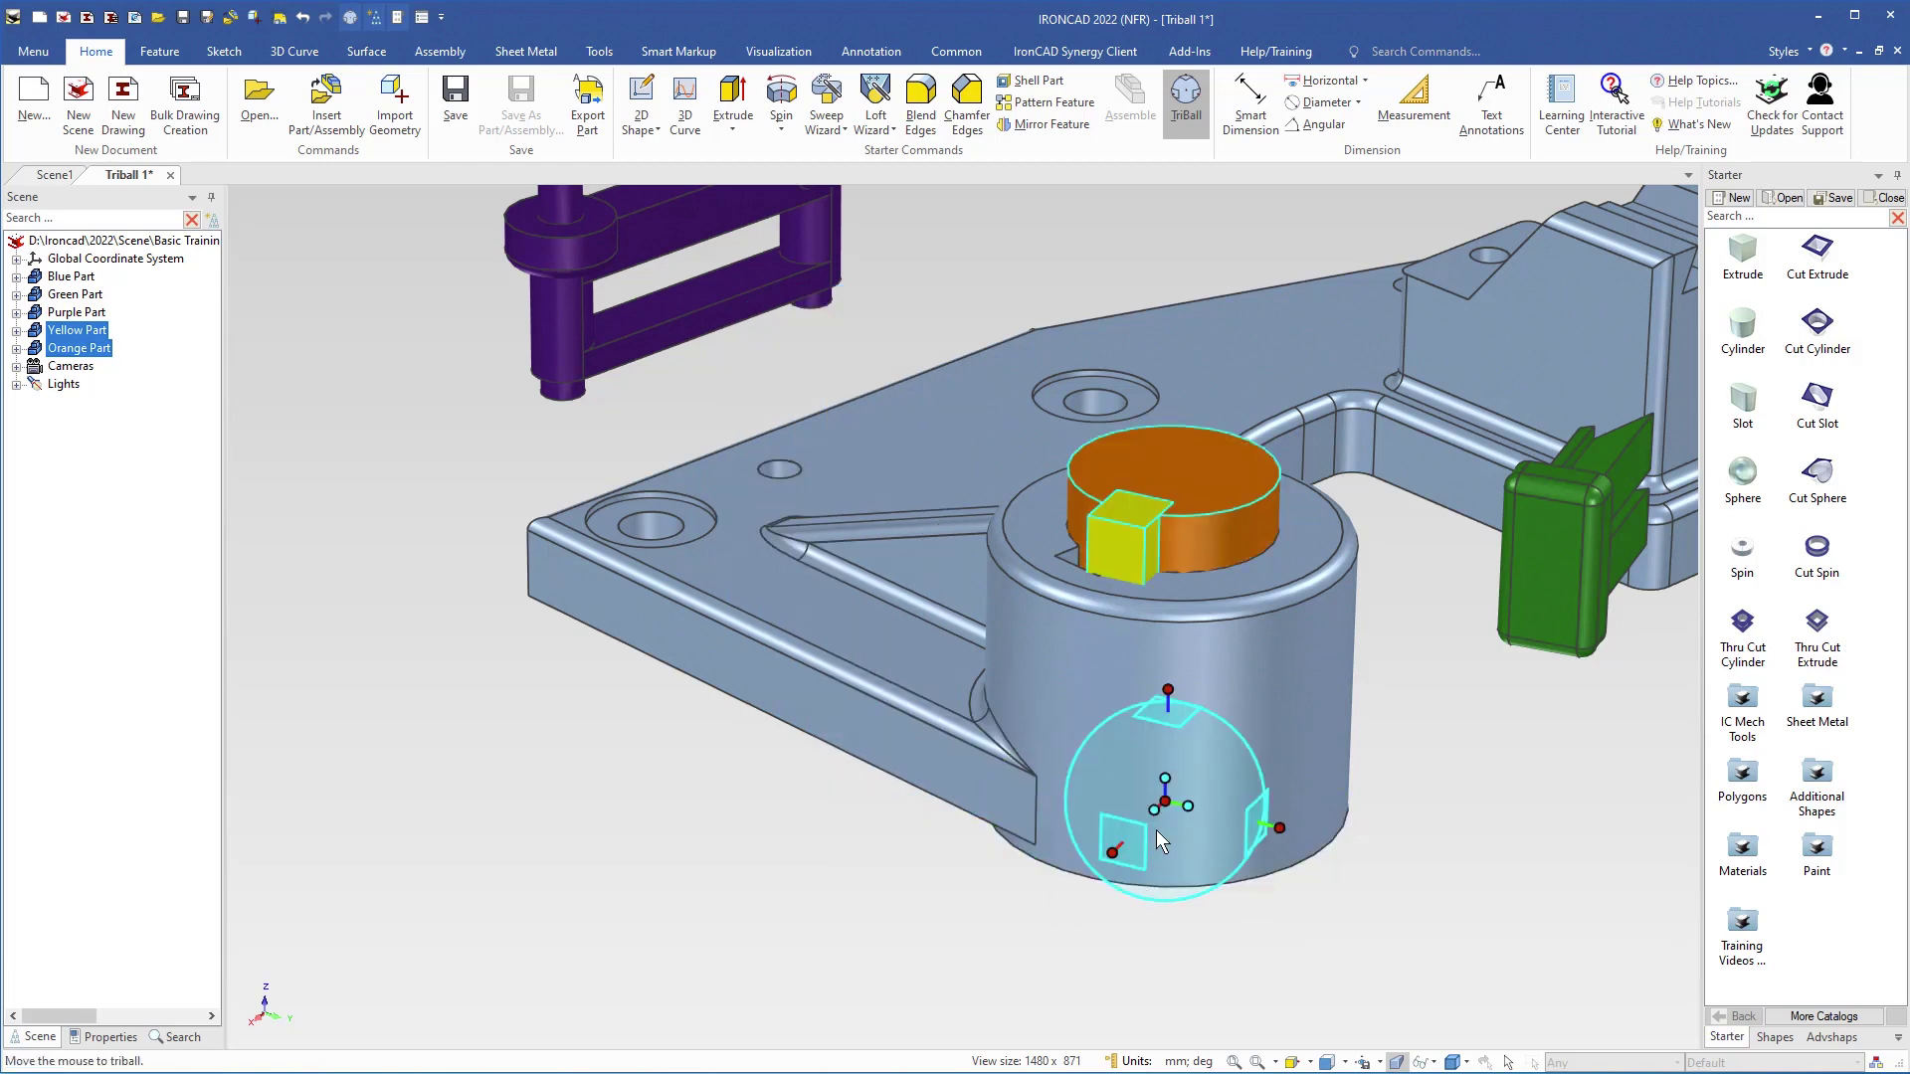
{"action": "scroll", "coordinate": [1190, 629], "scroll_direction": "up", "scroll_amount": 5}
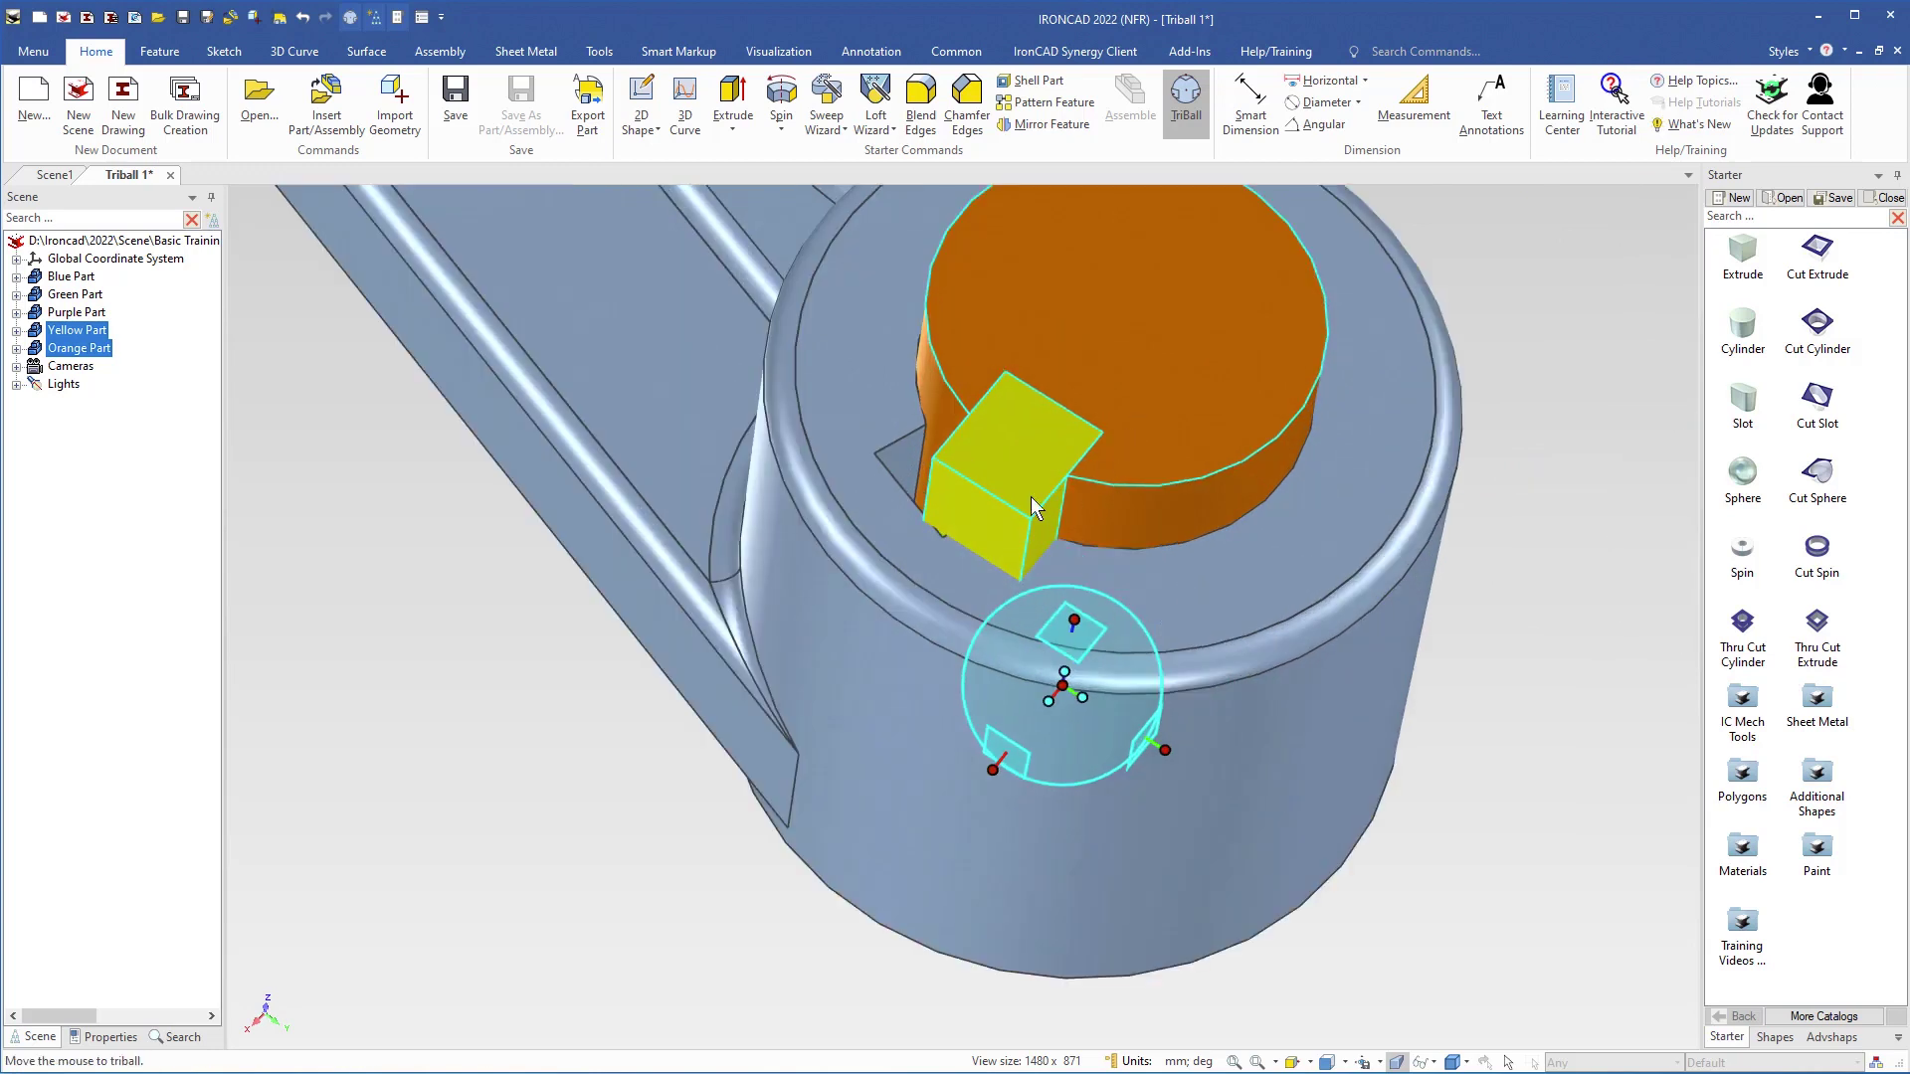
{"action": "middle_click_drag", "start_coordinate": [897, 503], "coordinate": [881, 457]}
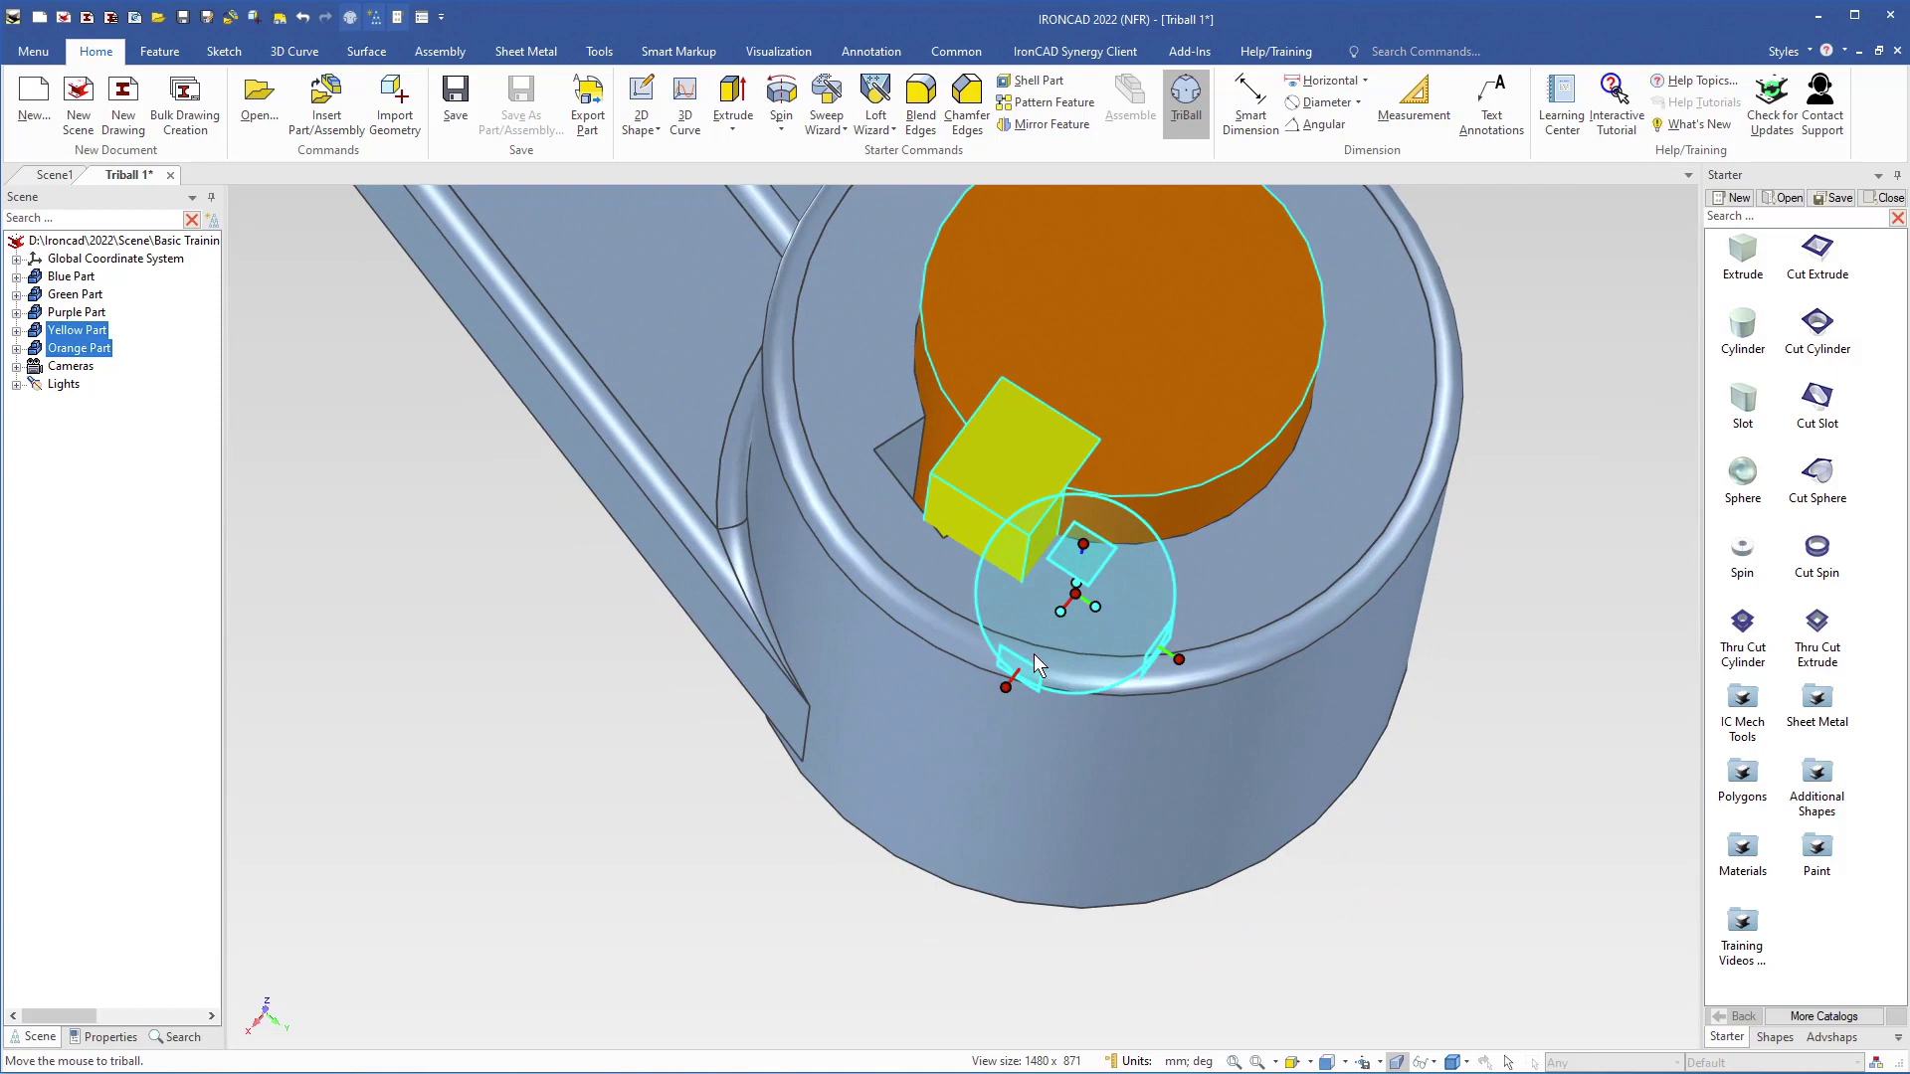
{"action": "scroll", "coordinate": [1038, 653], "scroll_direction": "up", "scroll_amount": 1}
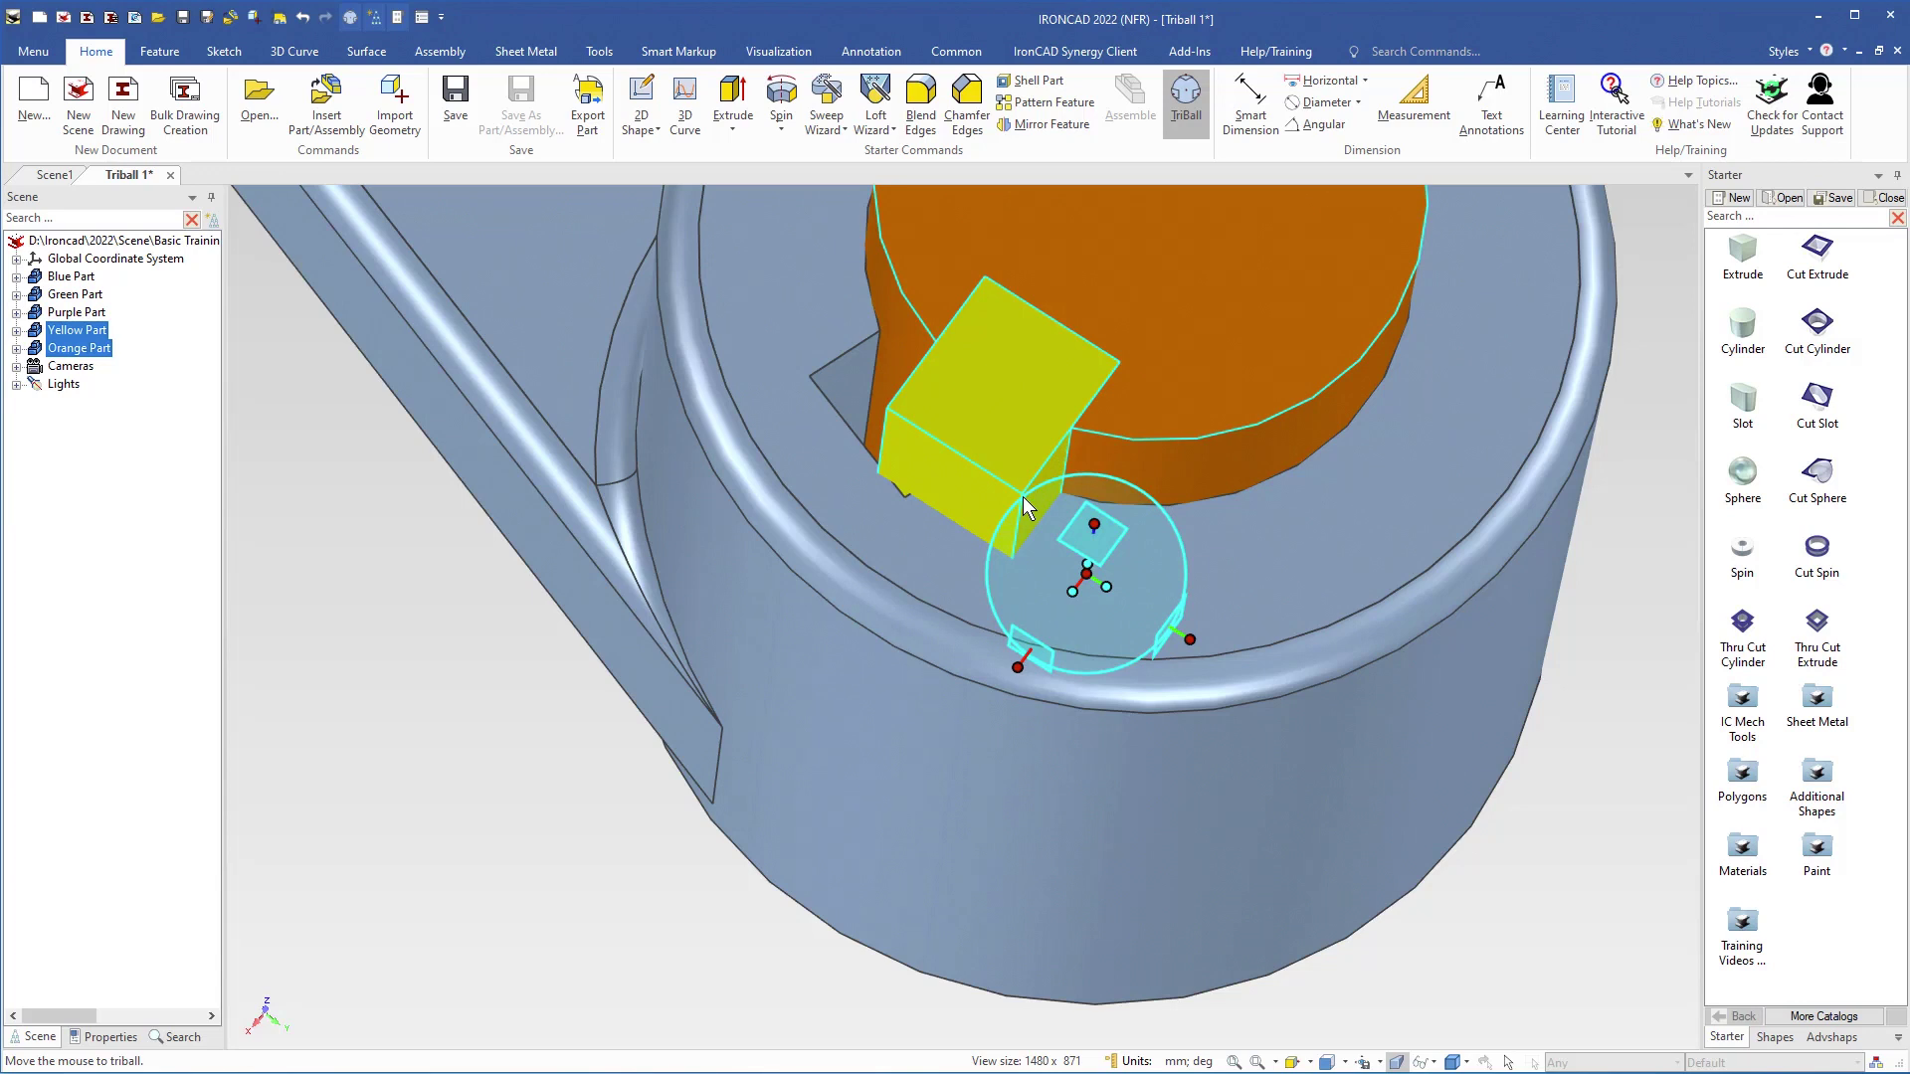
Step: Rotate the shaft so the yellow key lies parallel to the keyway edge in the boss
{"action": "right_click", "coordinate": [1079, 598]}
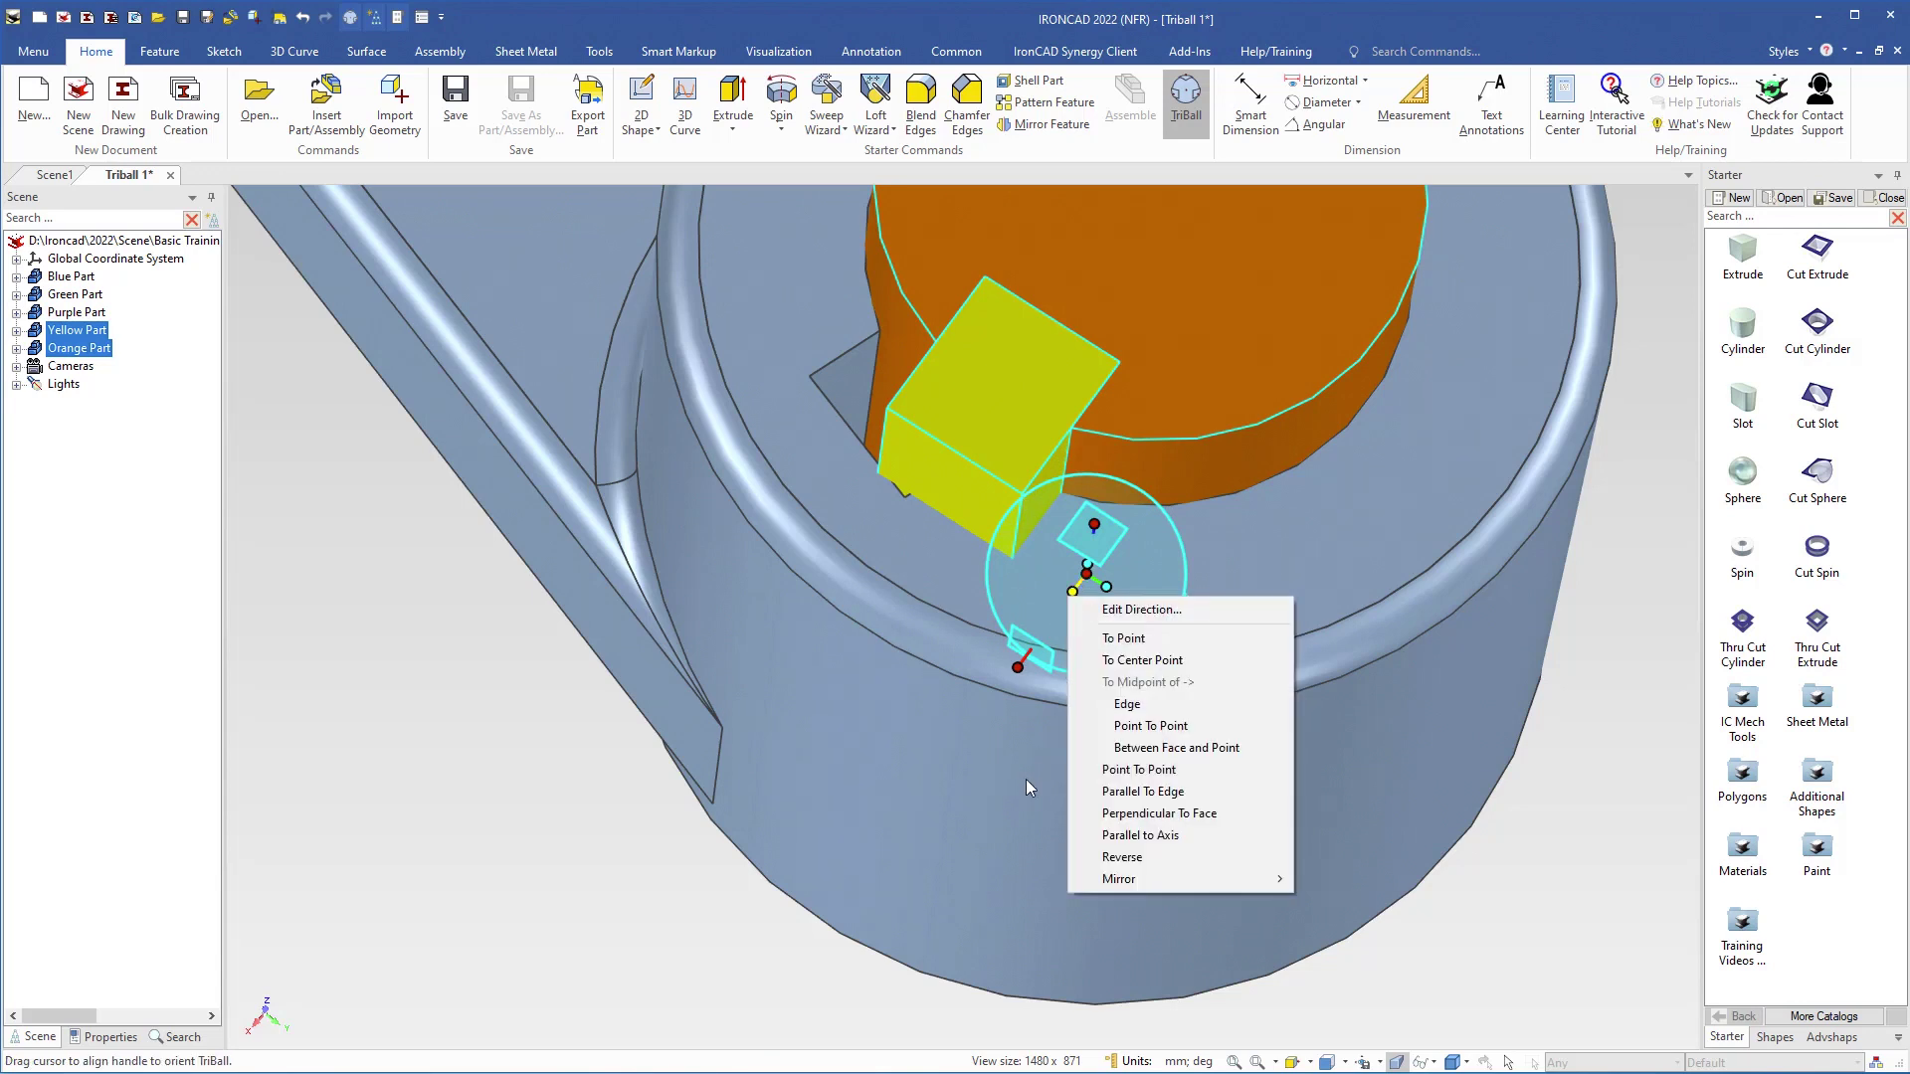
{"action": "left_click", "coordinate": [1134, 792]}
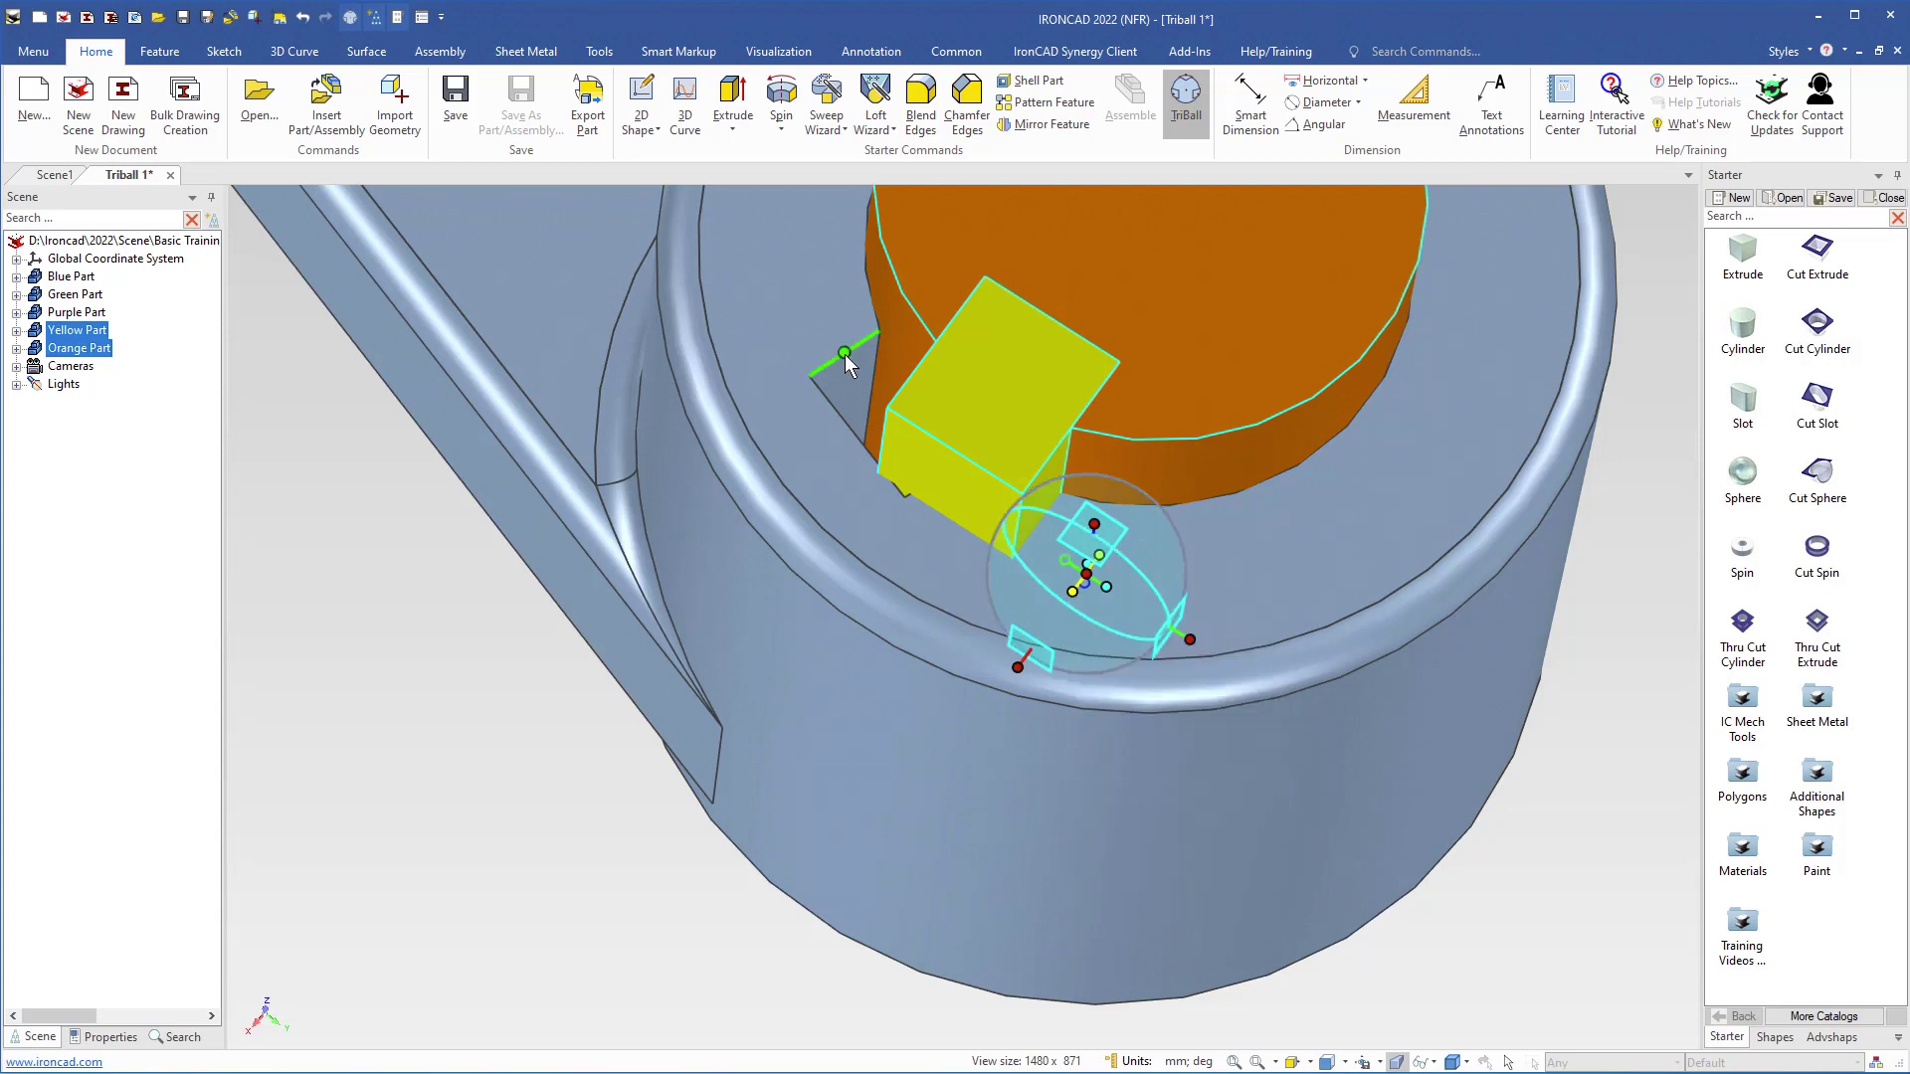
{"action": "left_click", "coordinate": [822, 368]}
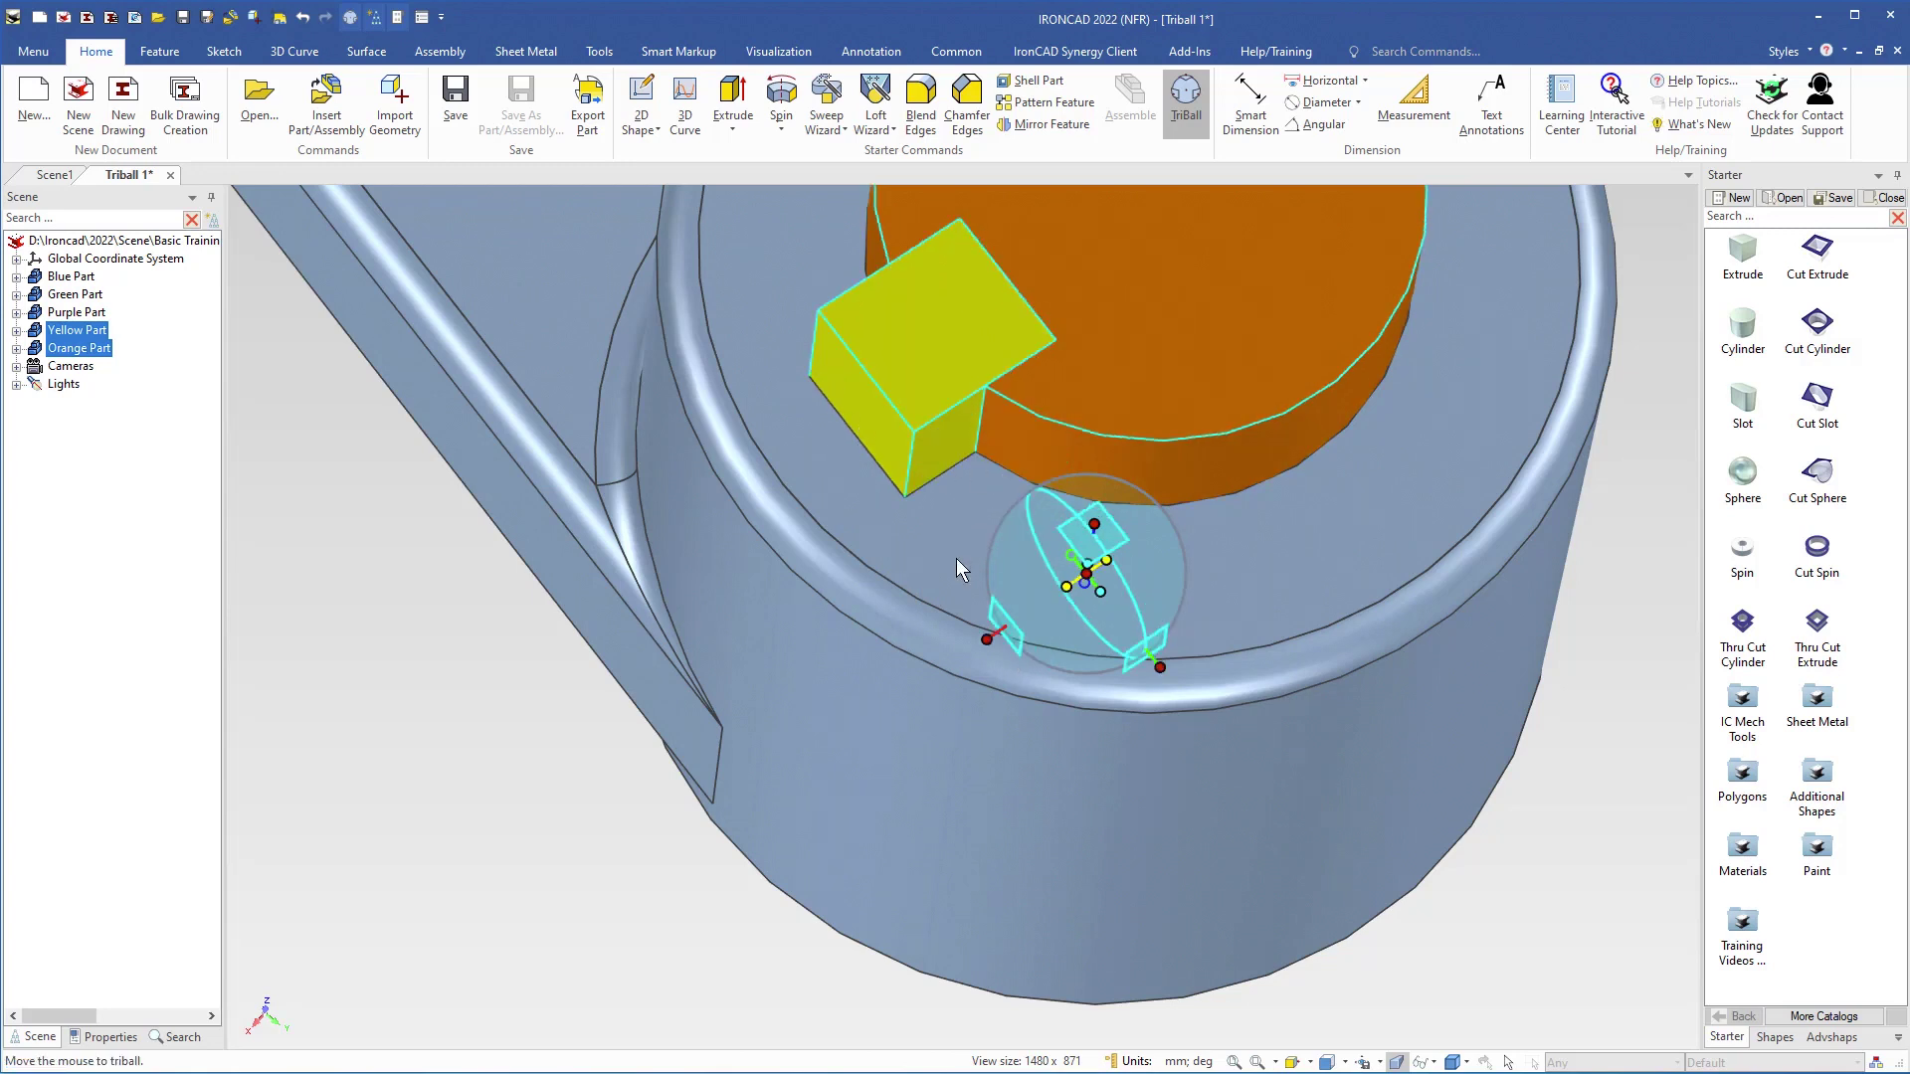
{"action": "scroll", "coordinate": [881, 567], "scroll_direction": "down", "scroll_amount": 3}
{"action": "middle_click_drag", "start_coordinate": [945, 388], "coordinate": [911, 517]}
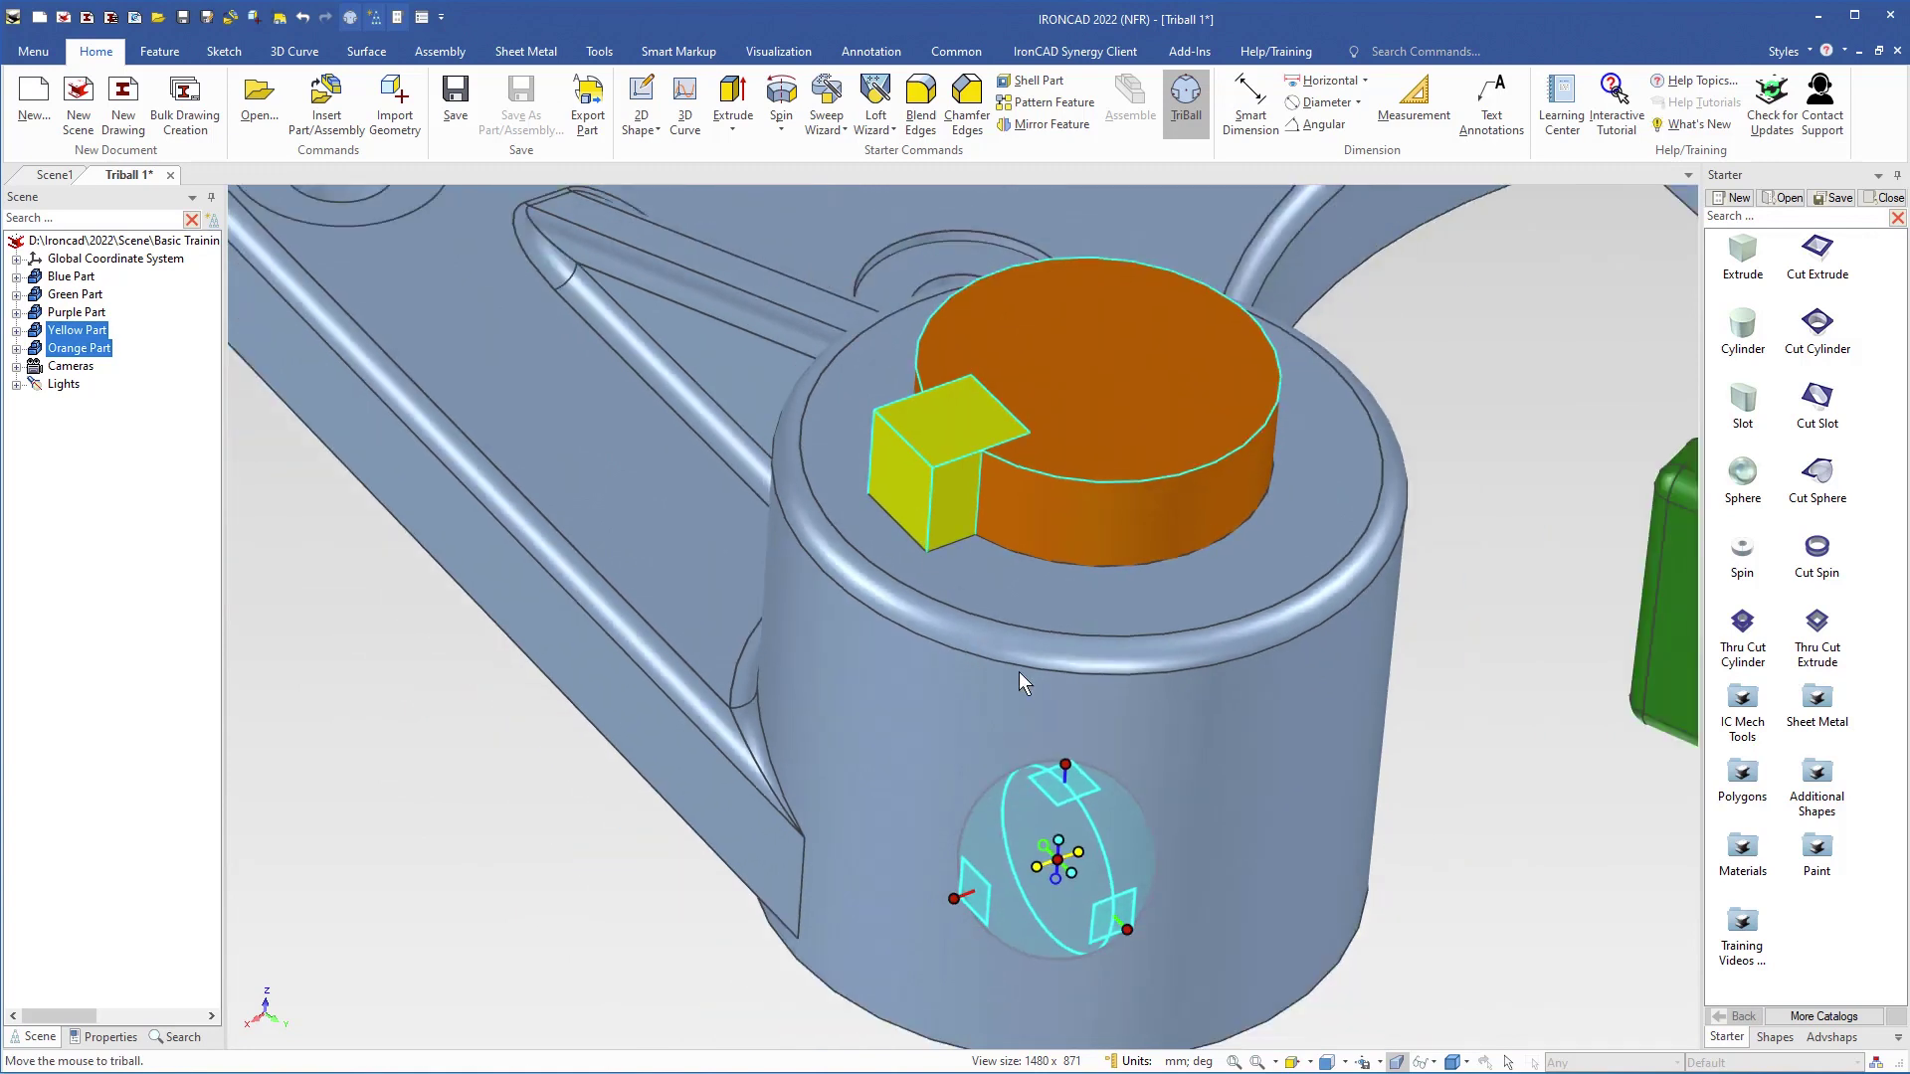
Step: Release the TriBall and orbit around the base to bring the green part and slotted pedestal into view
{"action": "key", "text": "Escape"}
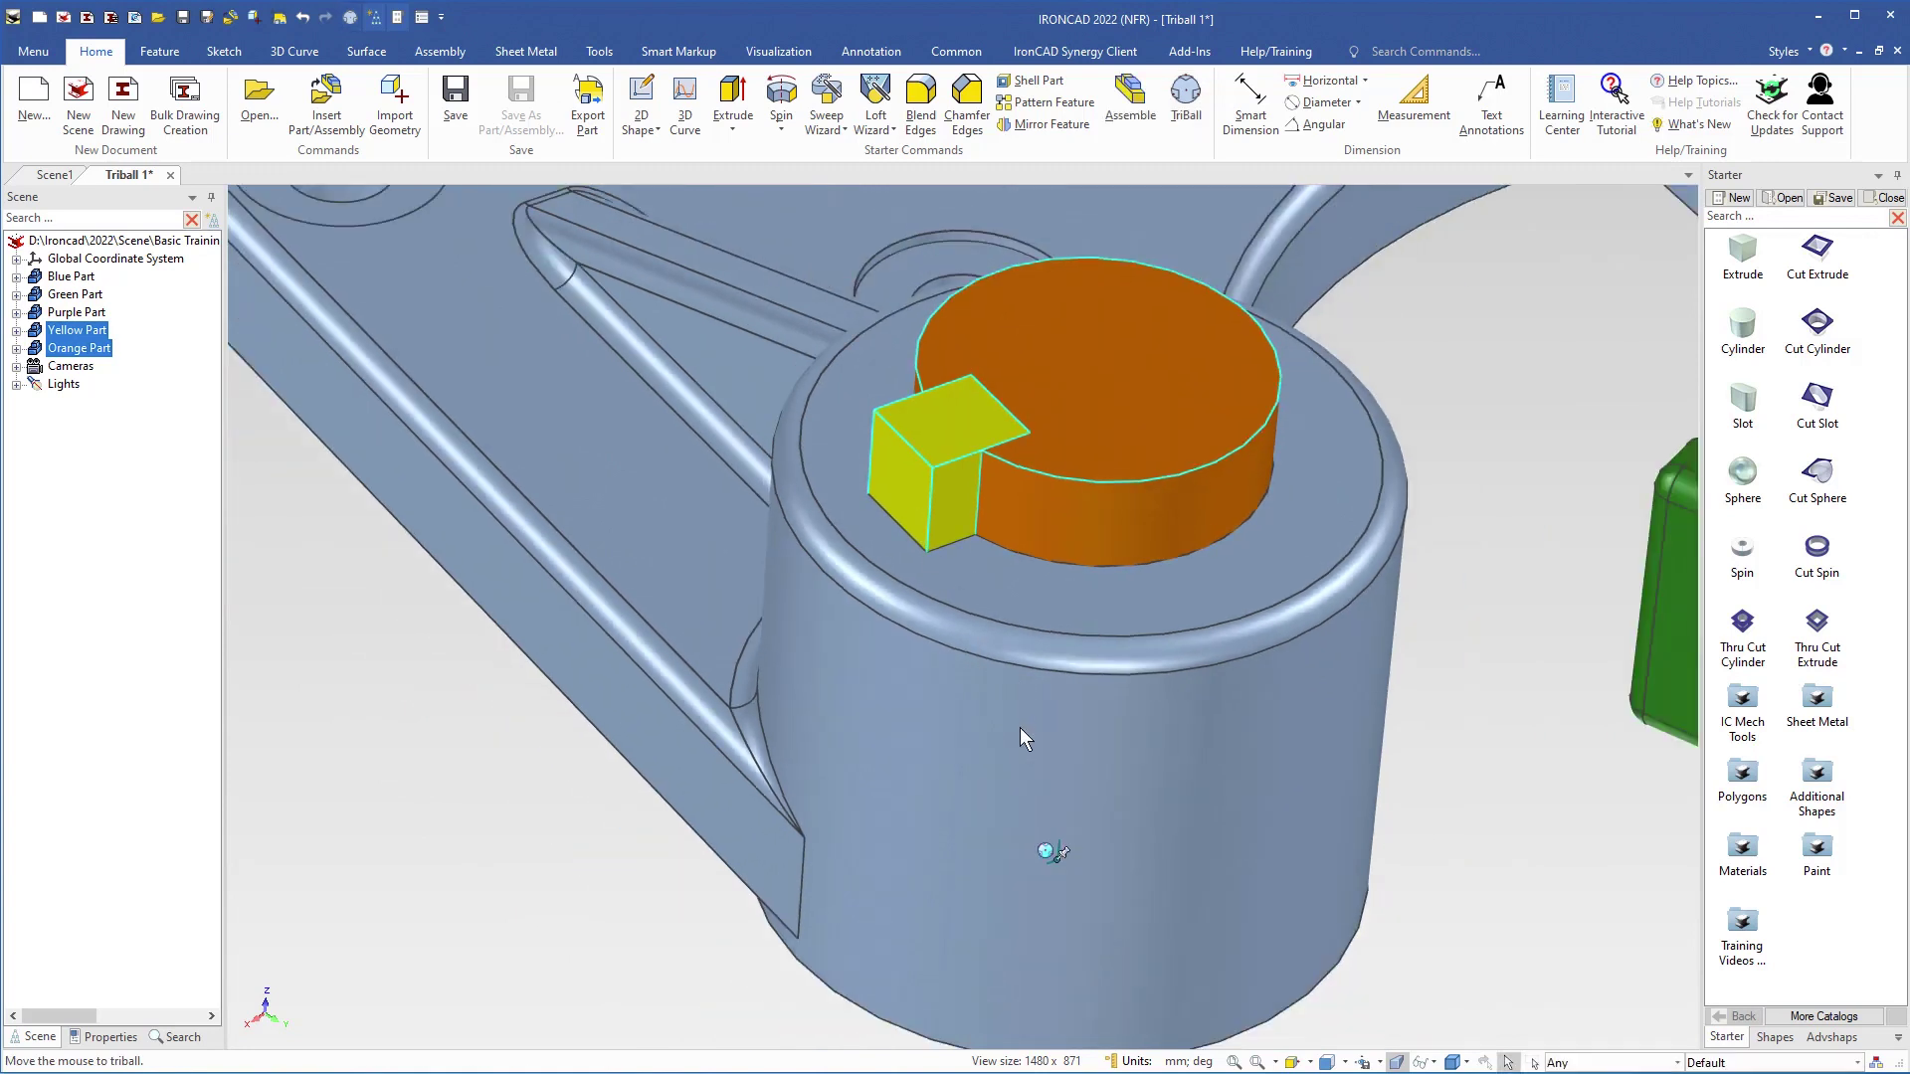
{"action": "scroll", "coordinate": [1019, 726], "scroll_direction": "down", "scroll_amount": 5}
{"action": "middle_click_drag", "start_coordinate": [880, 932], "coordinate": [150, 482]}
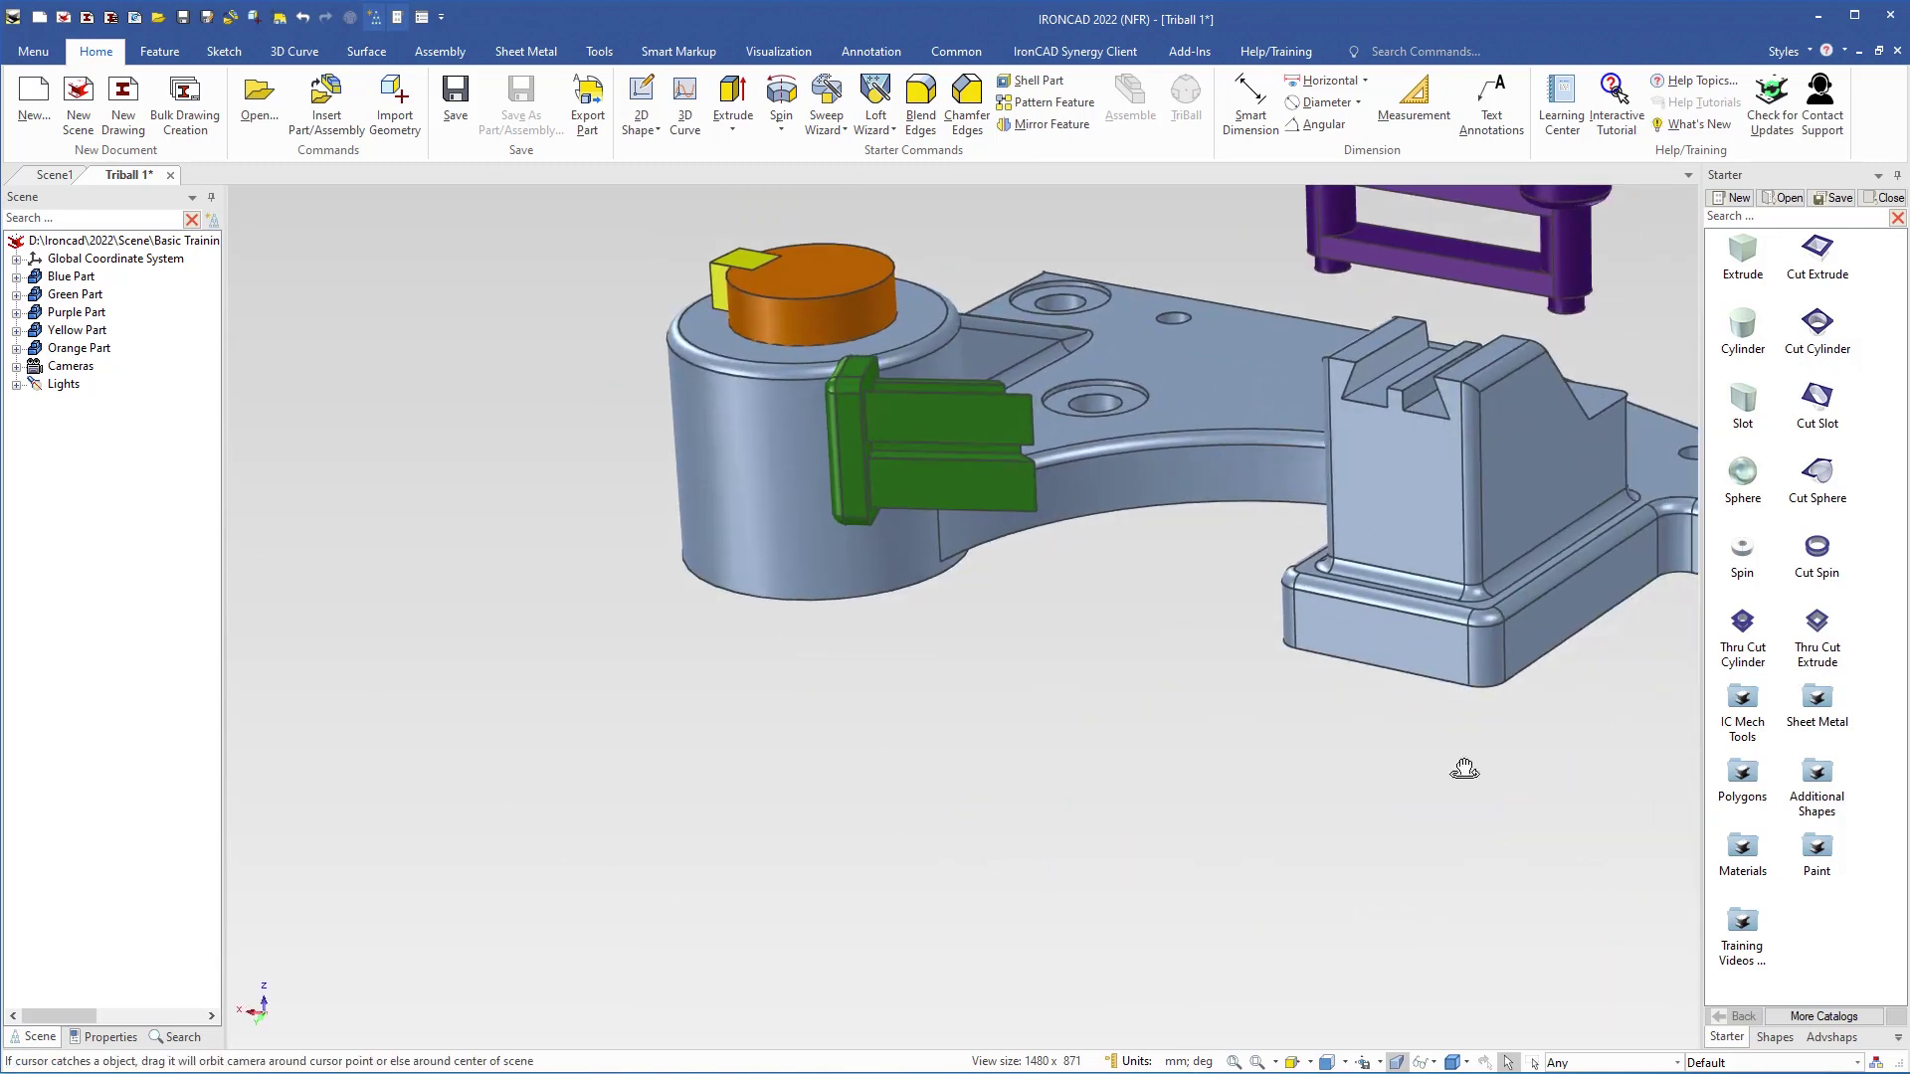
{"action": "middle_click_drag", "start_coordinate": [1462, 771], "coordinate": [704, 345]}
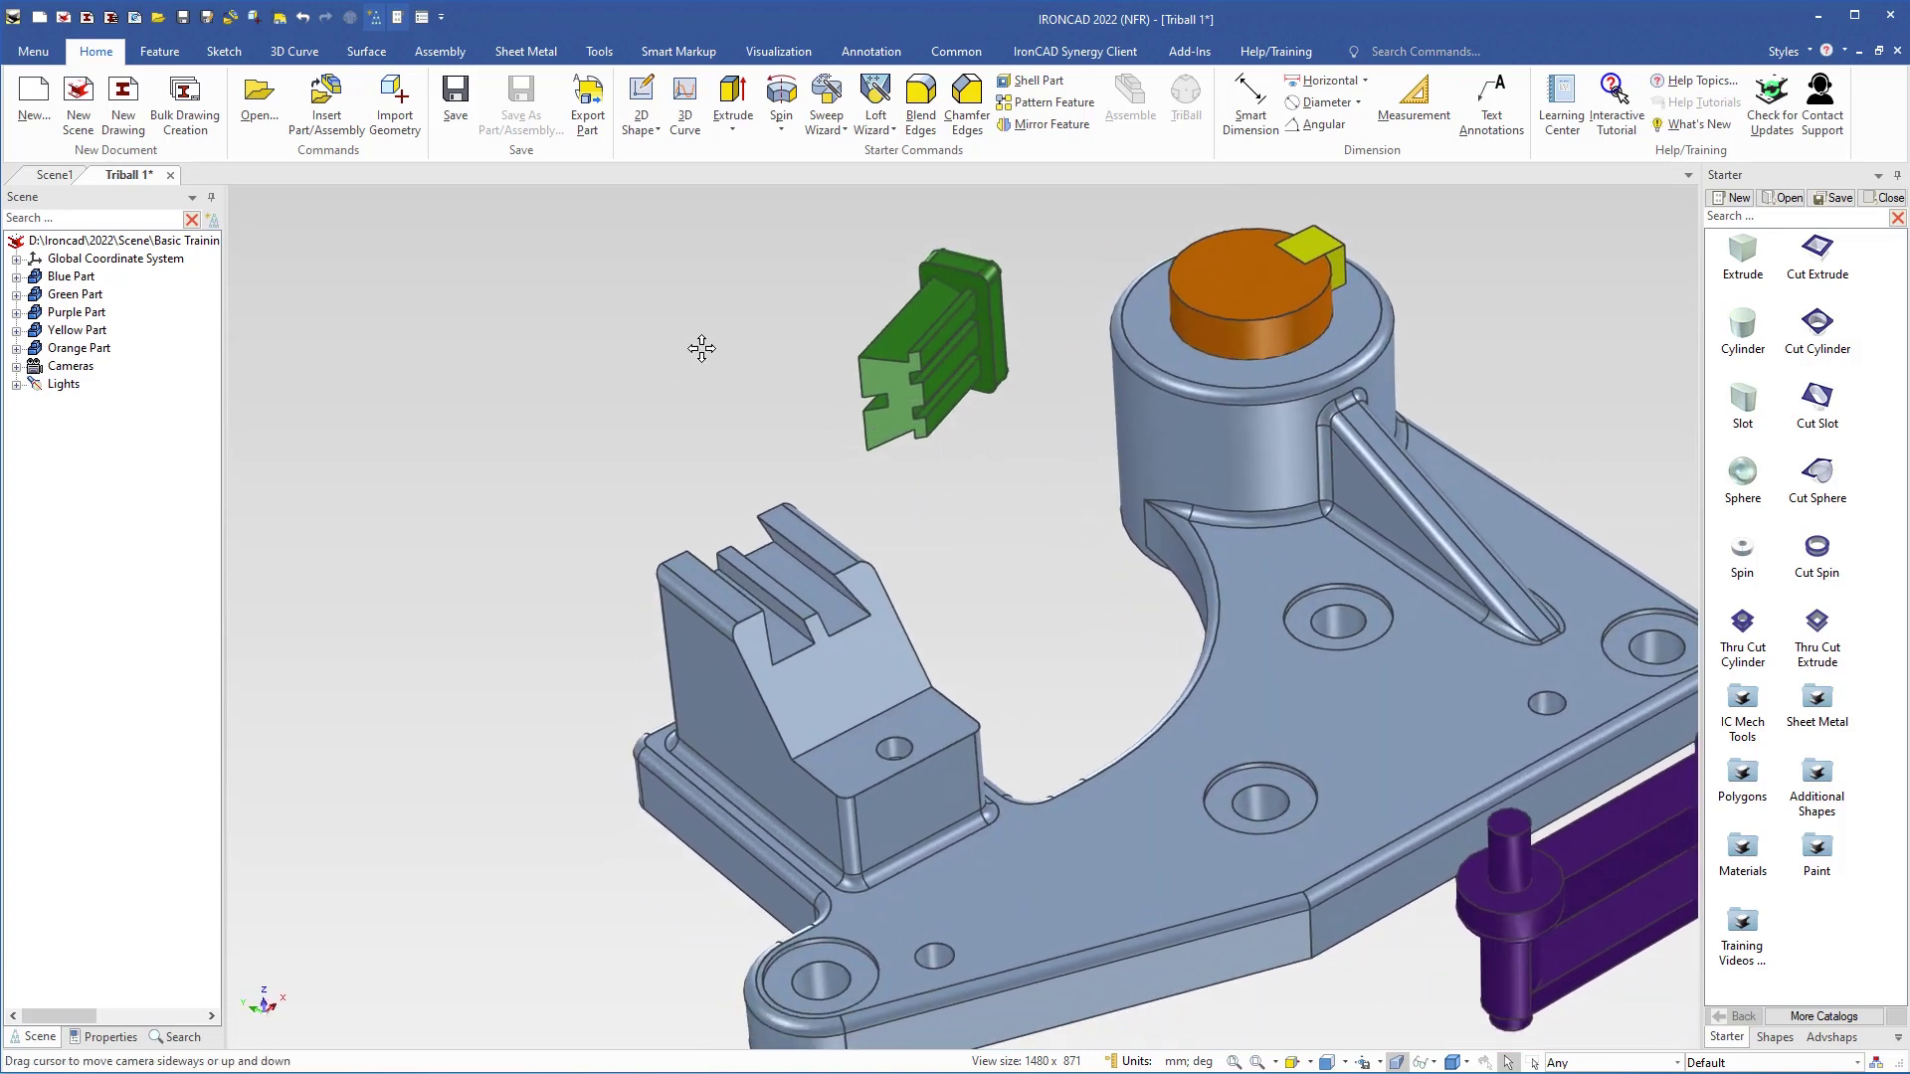
Step: Select the green part, activate its TriBall, and move the TriBall centre to its slotted-end corner
{"action": "left_click", "coordinate": [916, 396]}
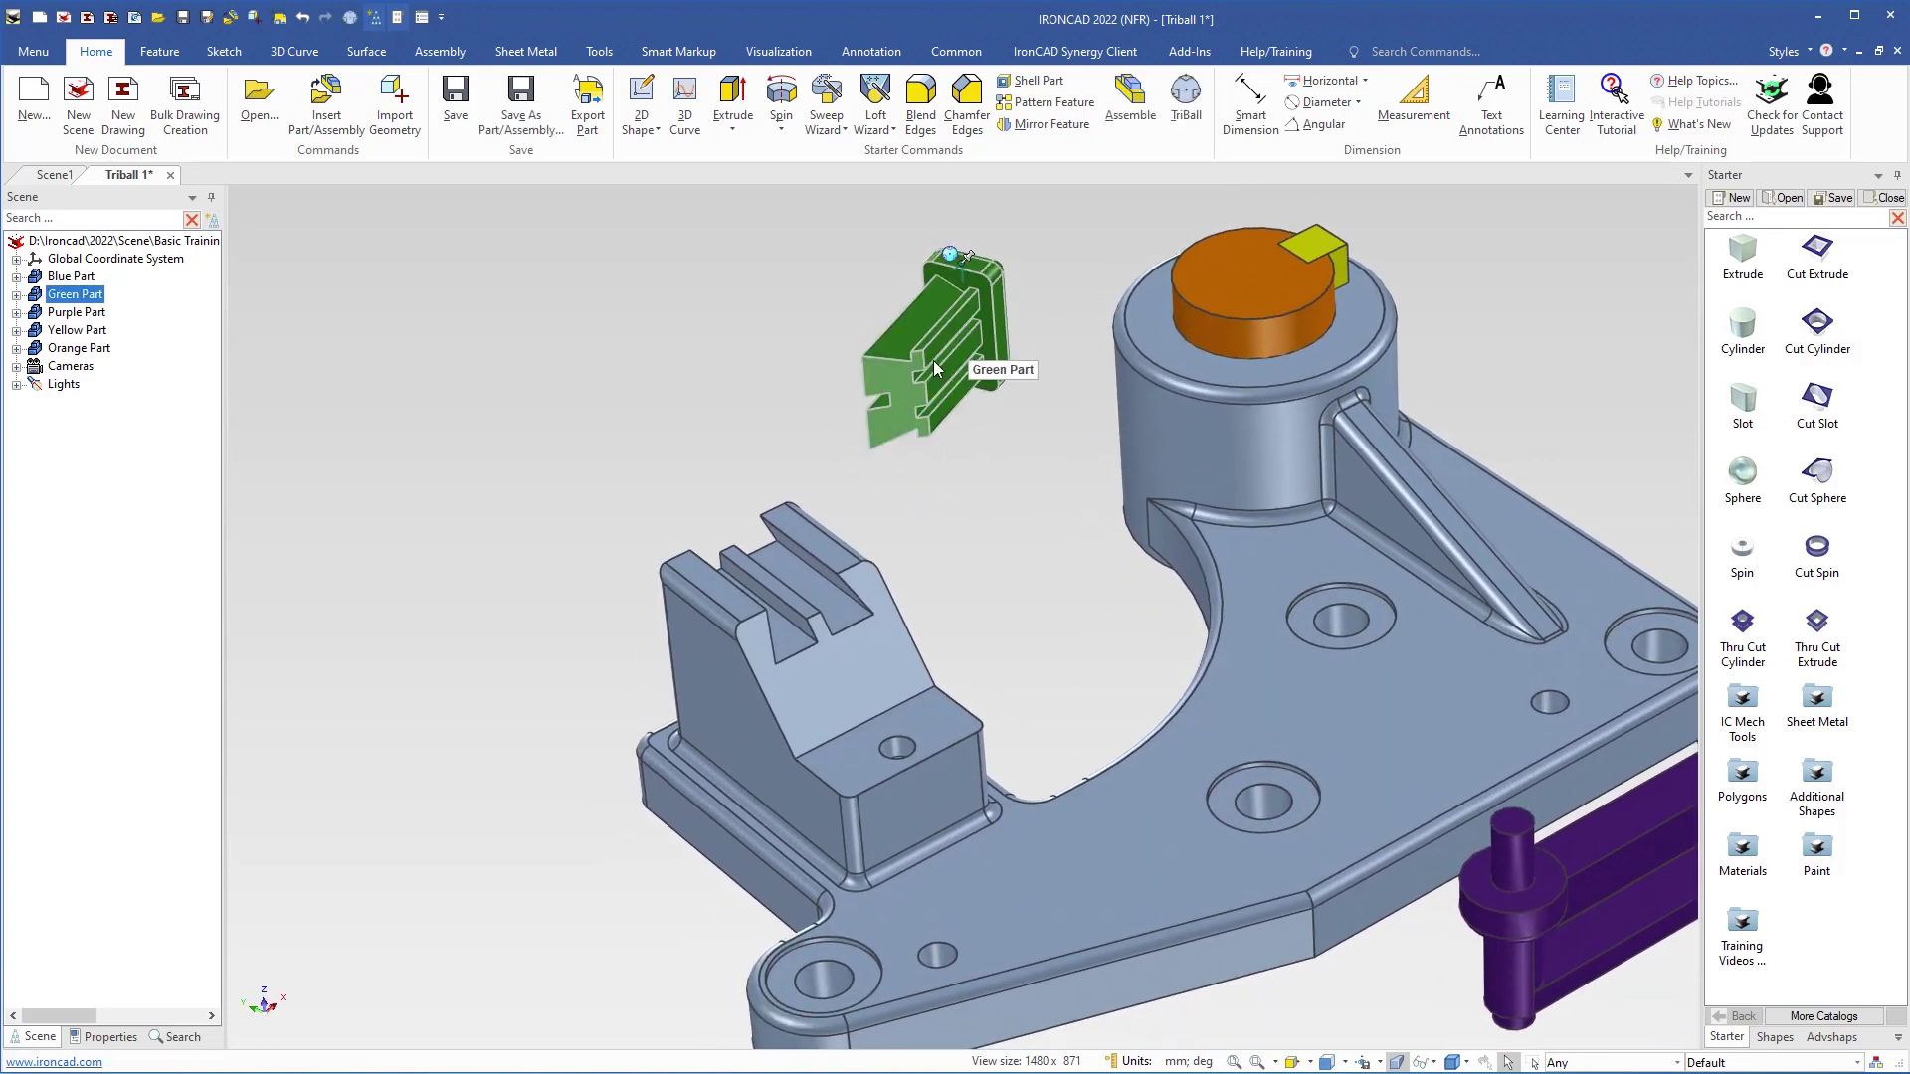
{"action": "scroll", "coordinate": [998, 397], "scroll_direction": "up", "scroll_amount": 3}
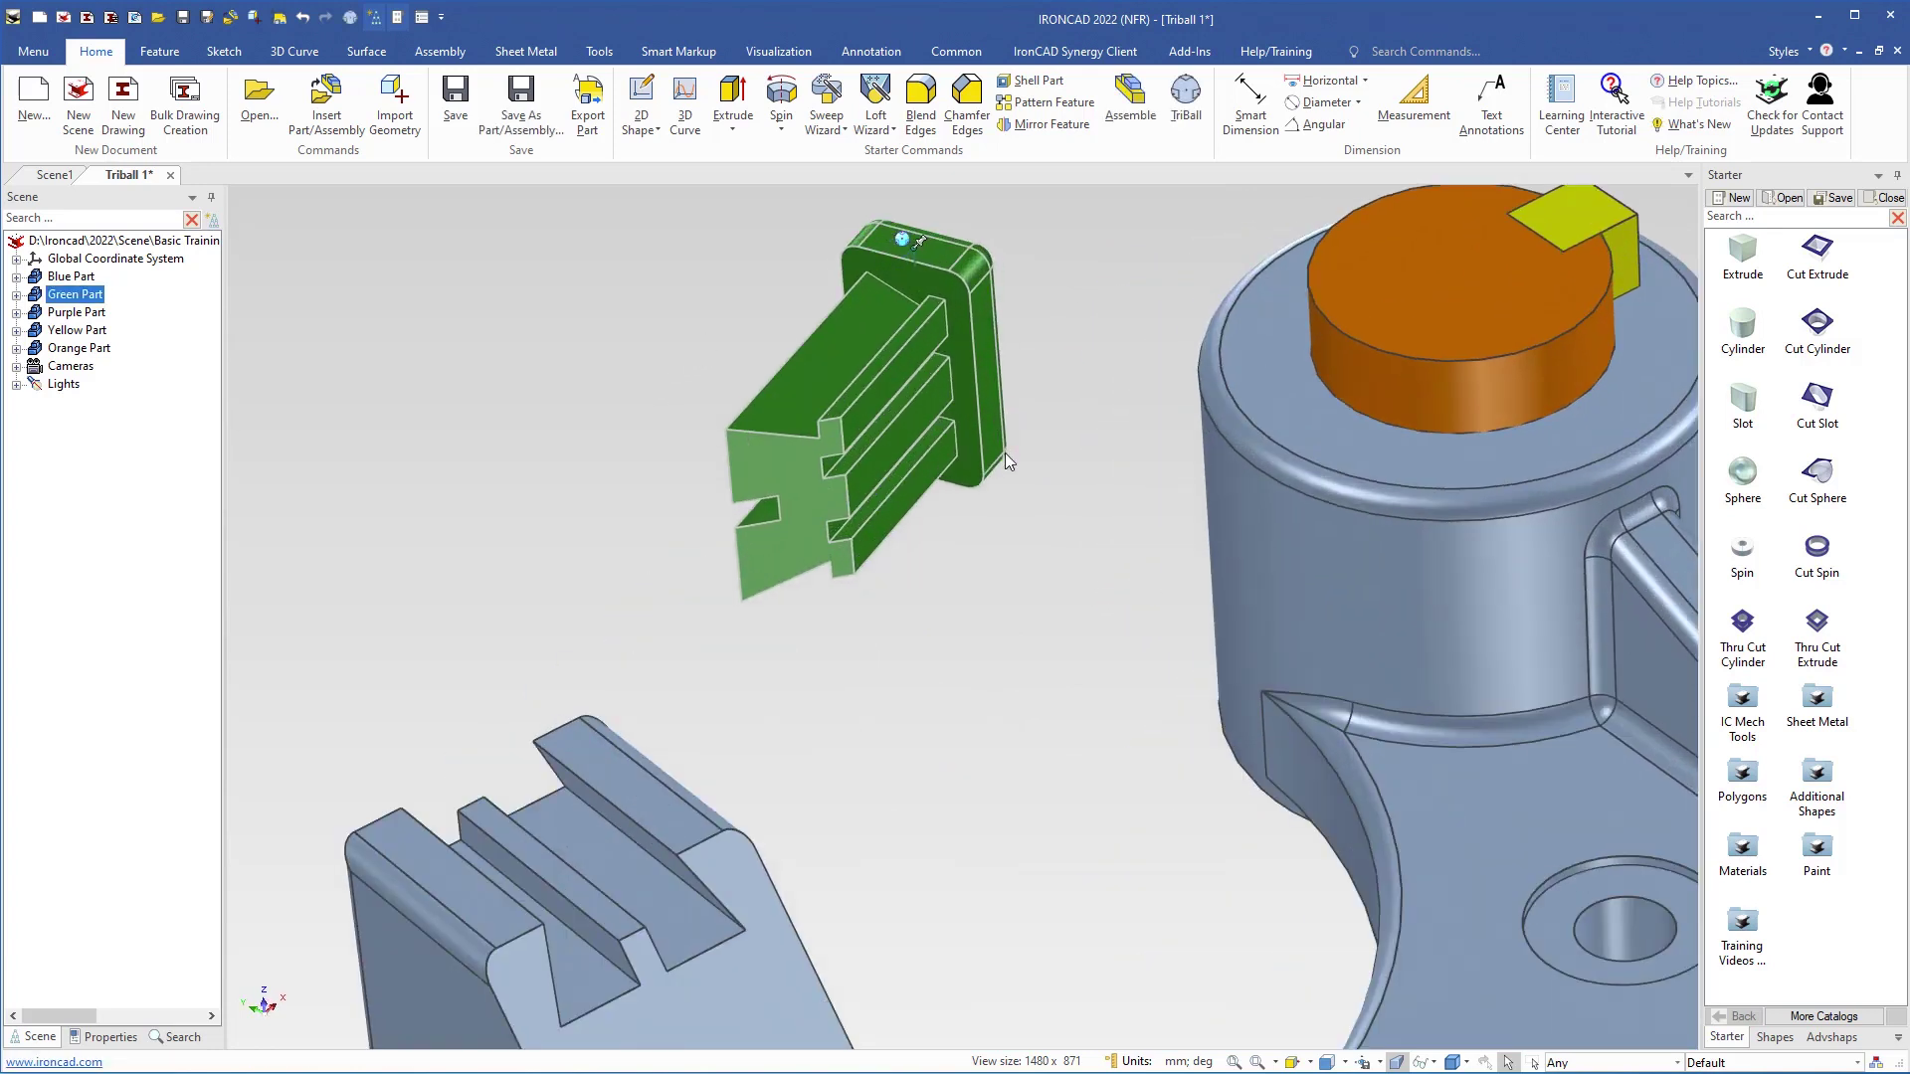
{"action": "middle_click_drag", "start_coordinate": [1004, 451], "coordinate": [1077, 596], "text": "shift"}
{"action": "key", "text": "F10"}
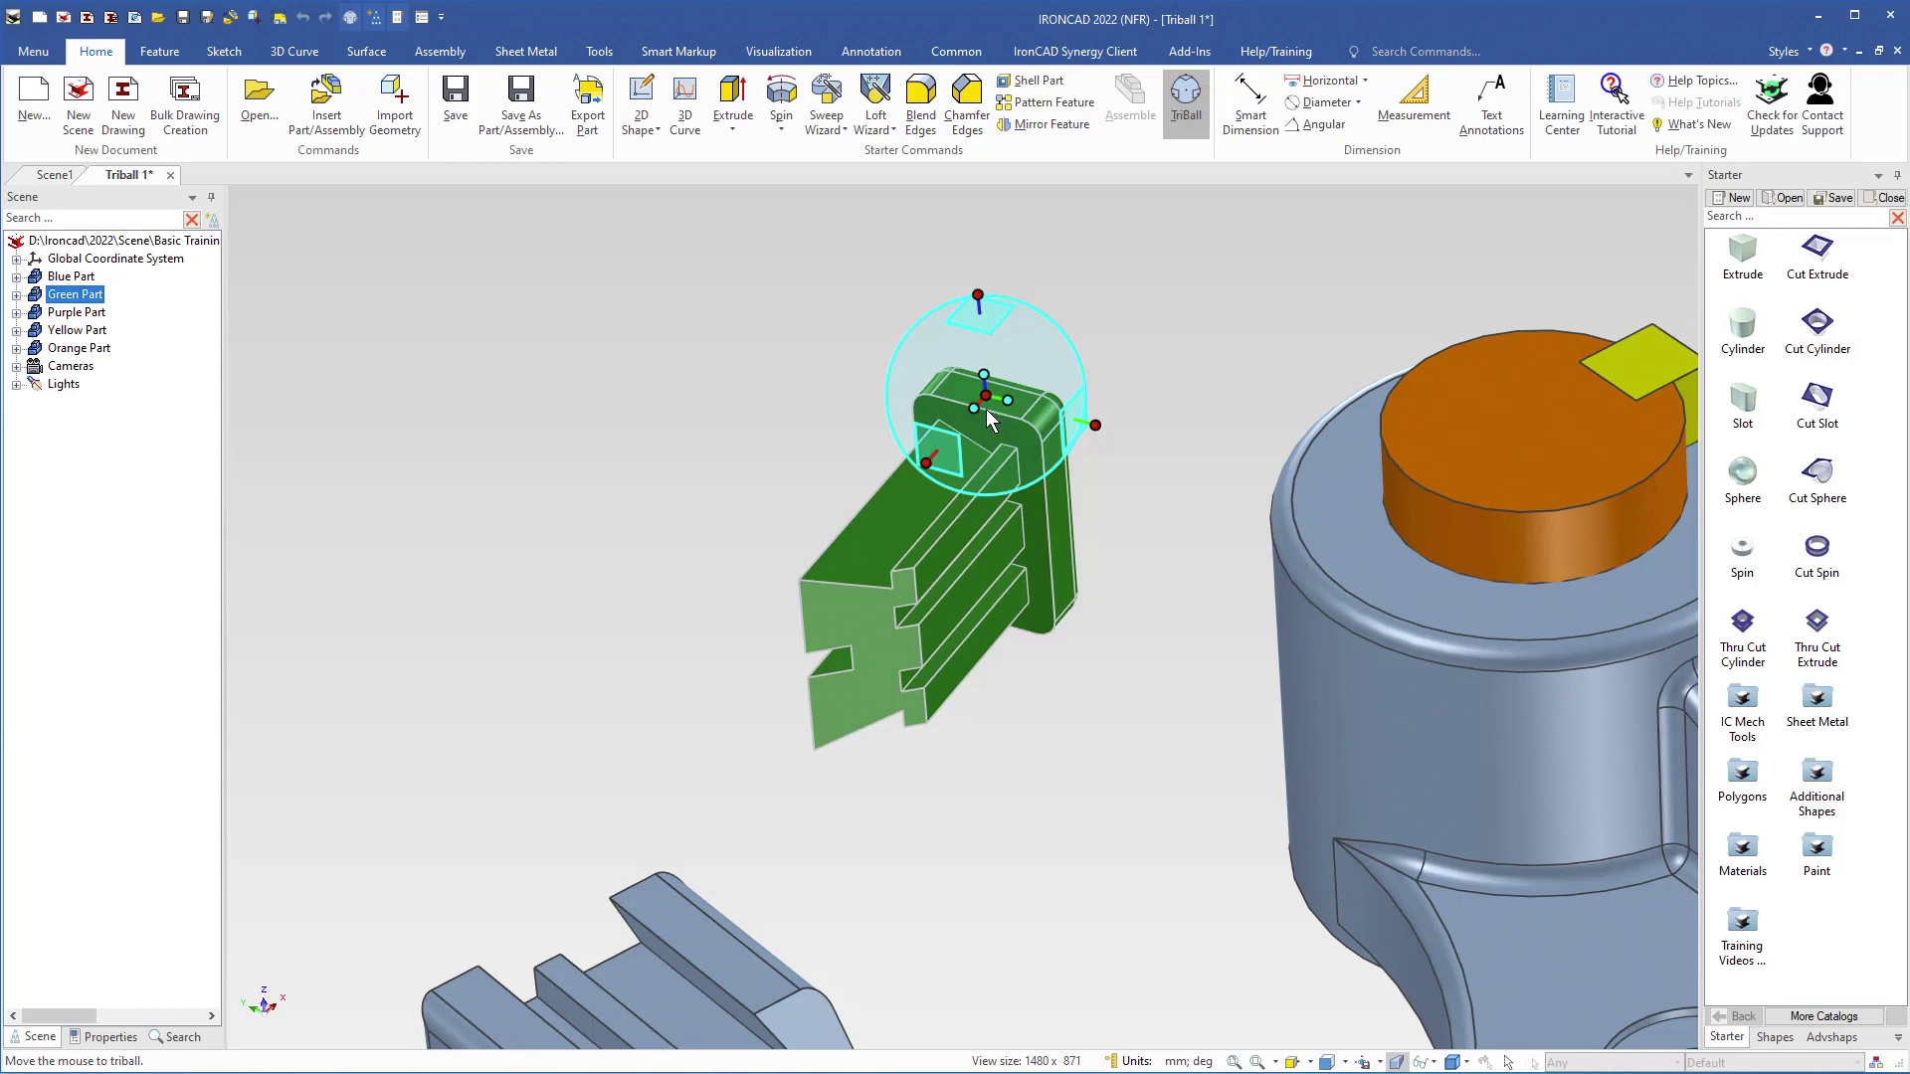
{"action": "key", "text": "space"}
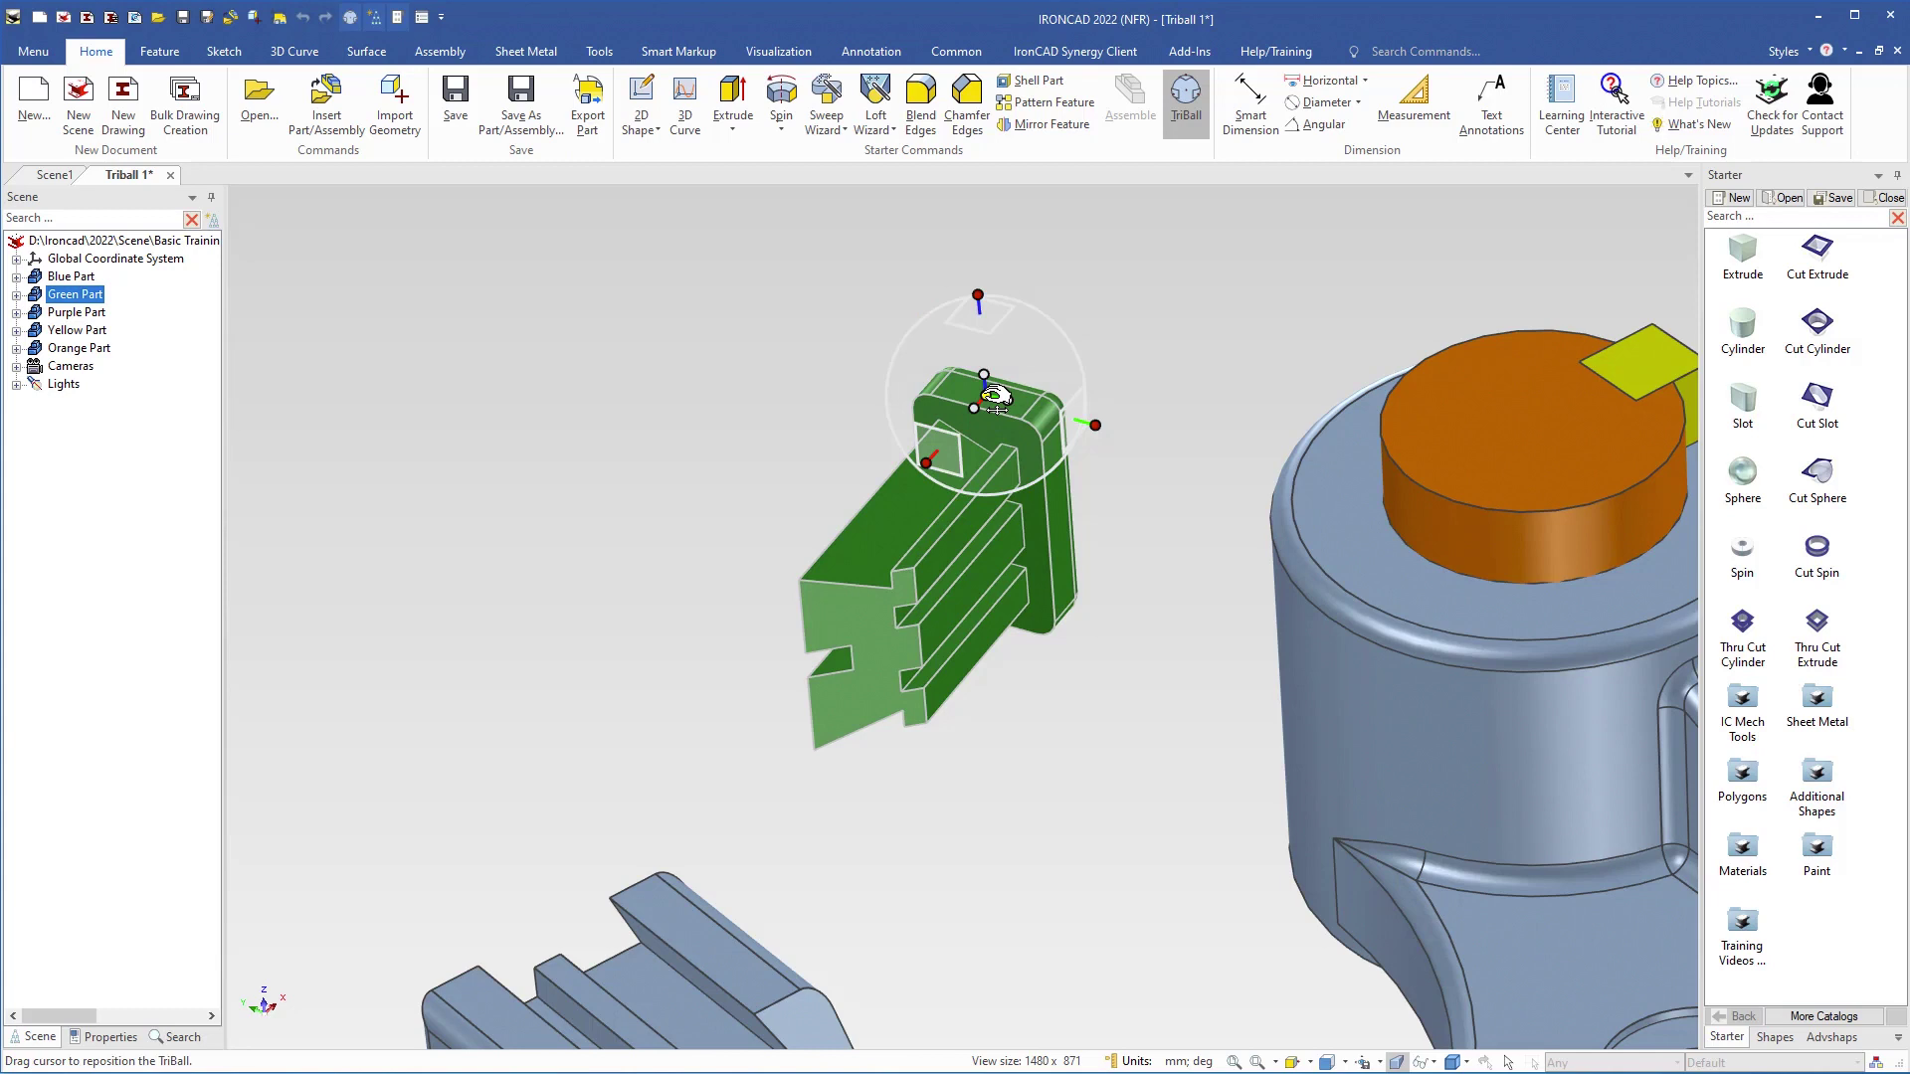
{"action": "right_click", "coordinate": [995, 397]}
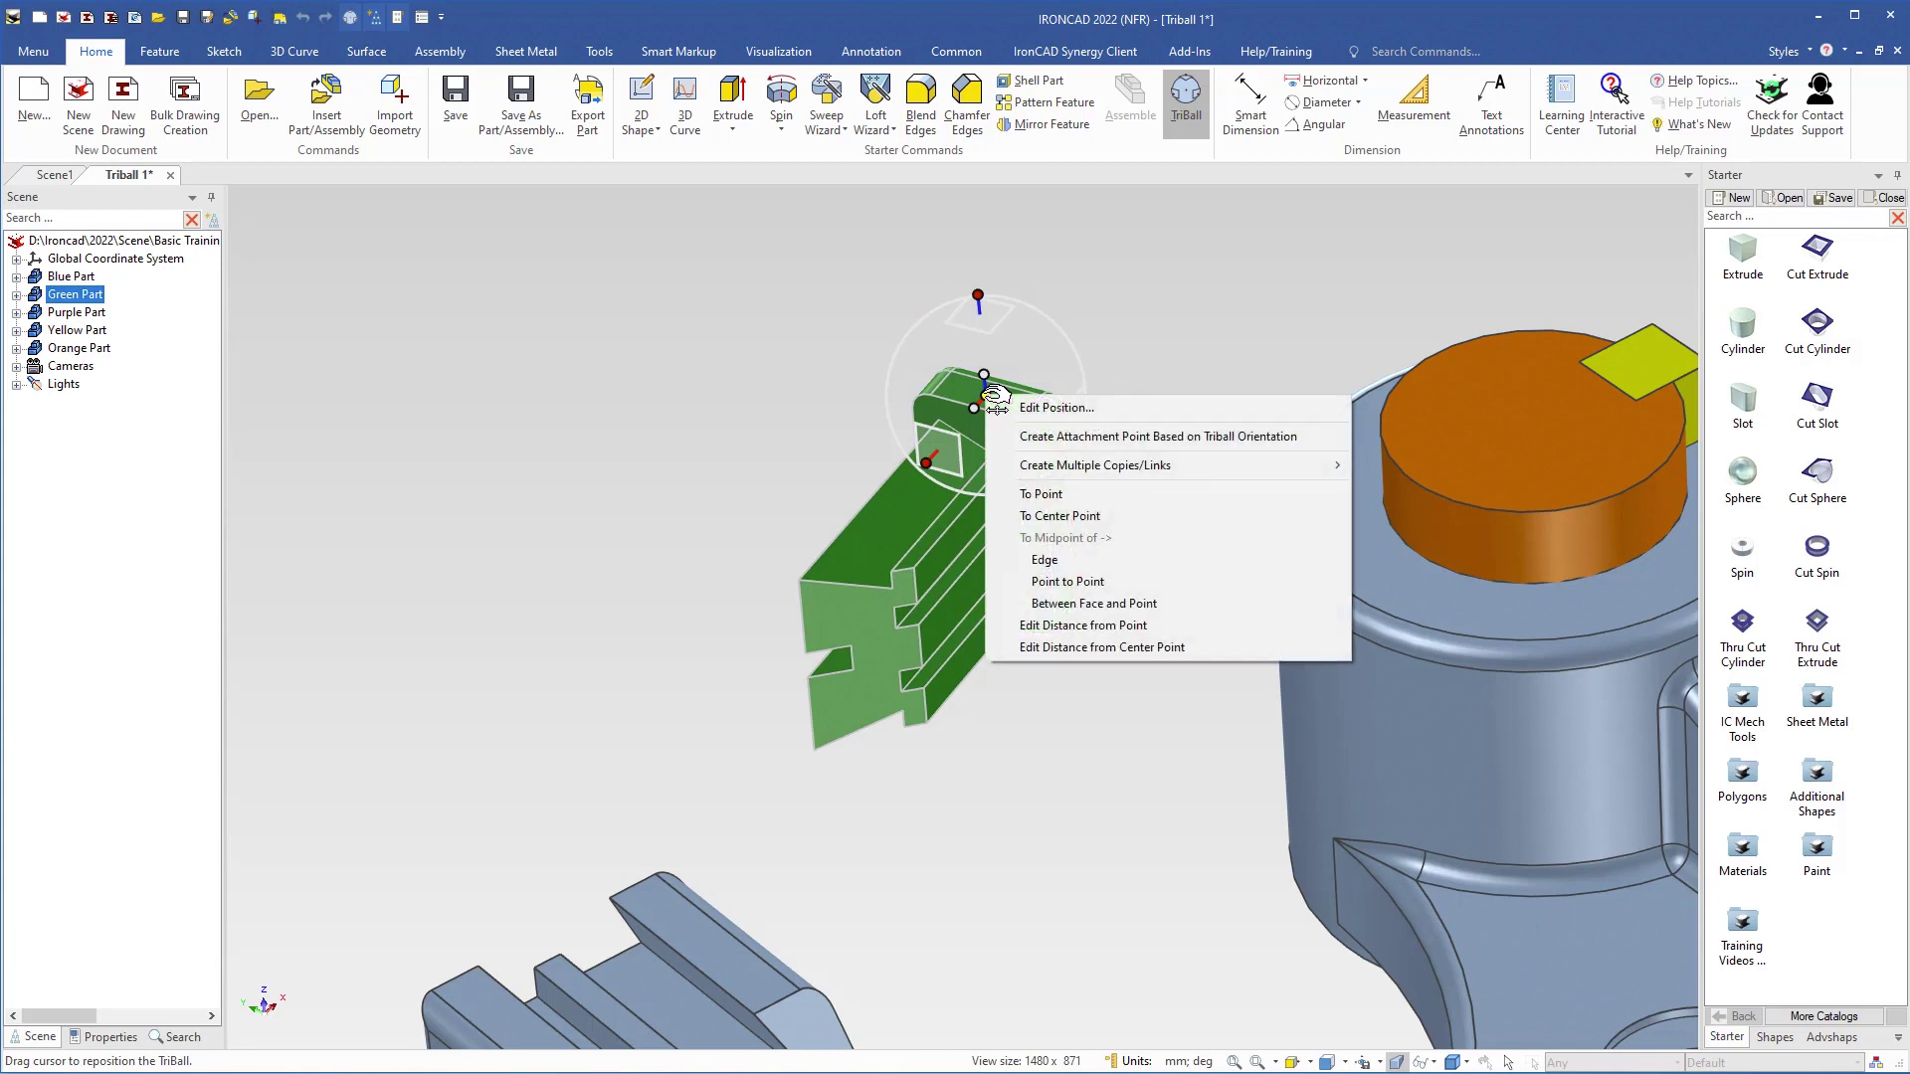
{"action": "left_click", "coordinate": [1032, 492]}
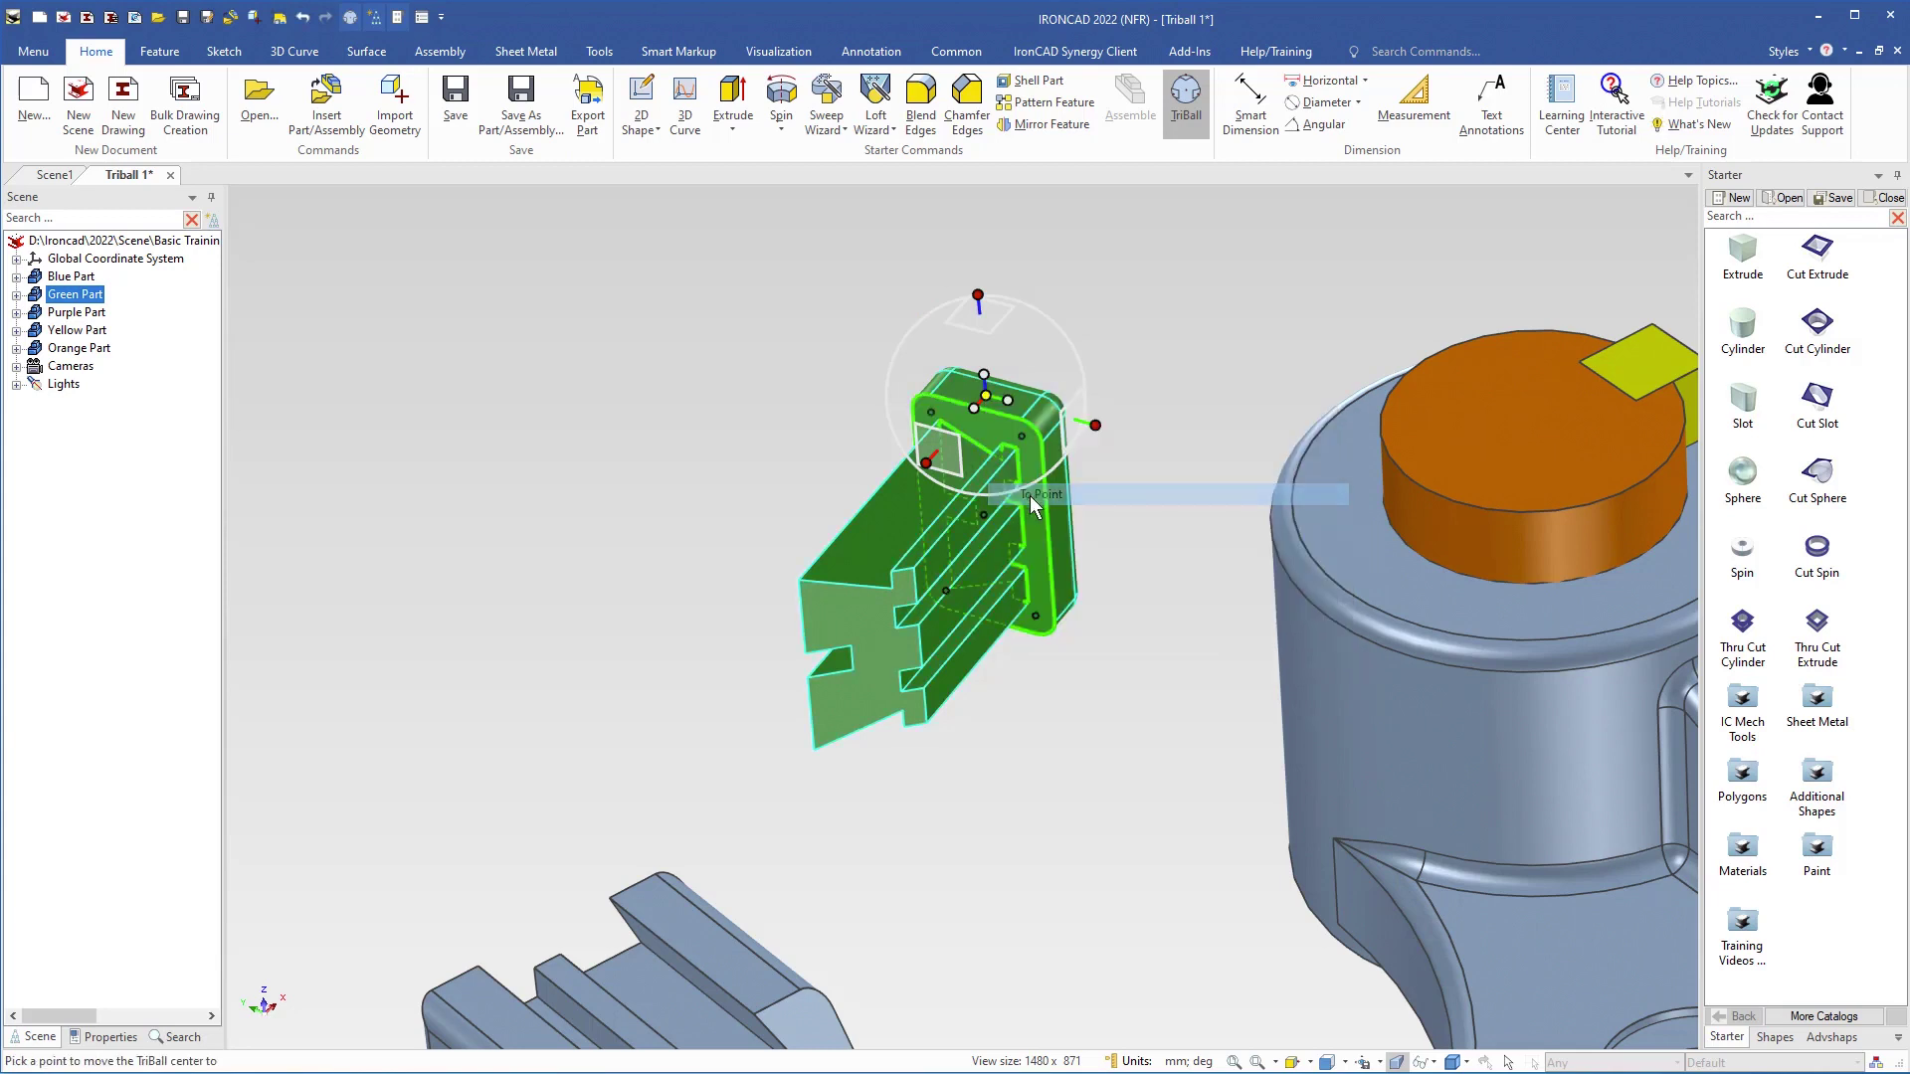
{"action": "left_click", "coordinate": [796, 581]}
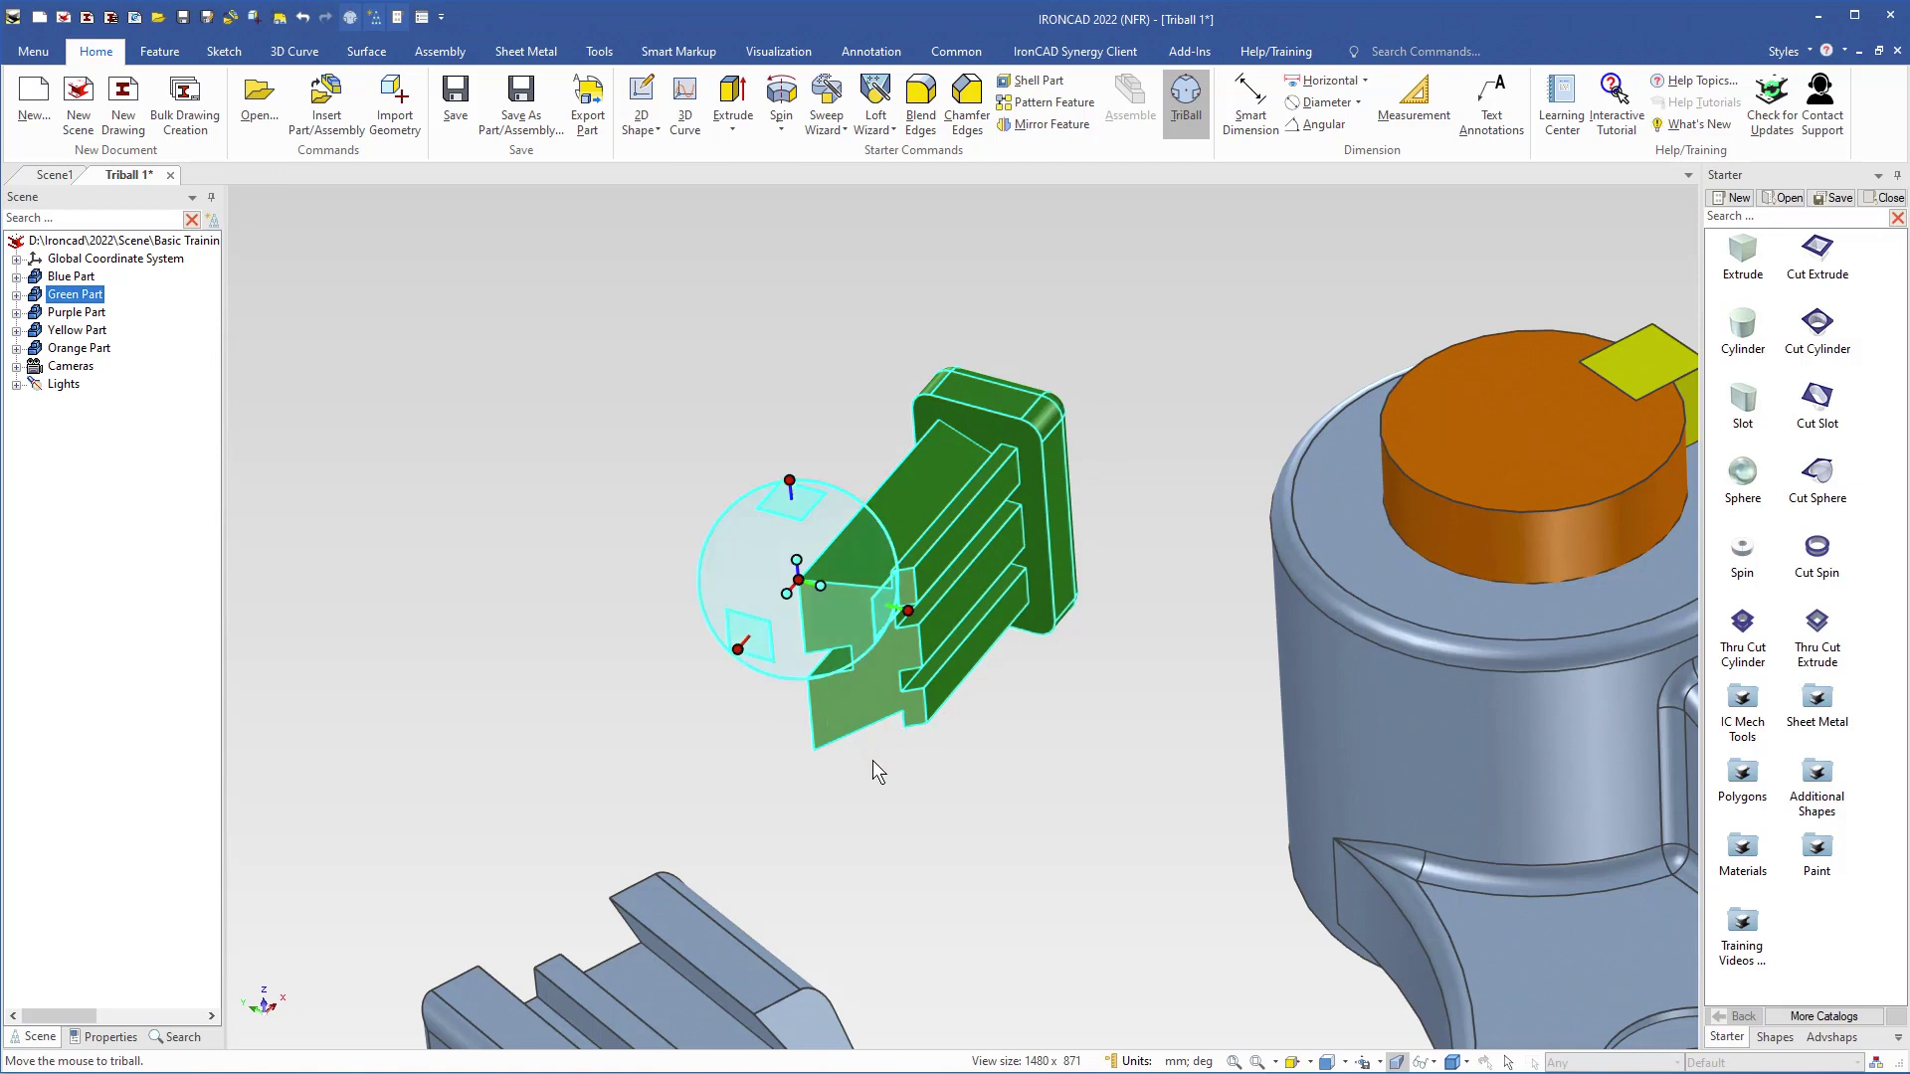
{"action": "middle_click_drag", "start_coordinate": [873, 760], "coordinate": [984, 470]}
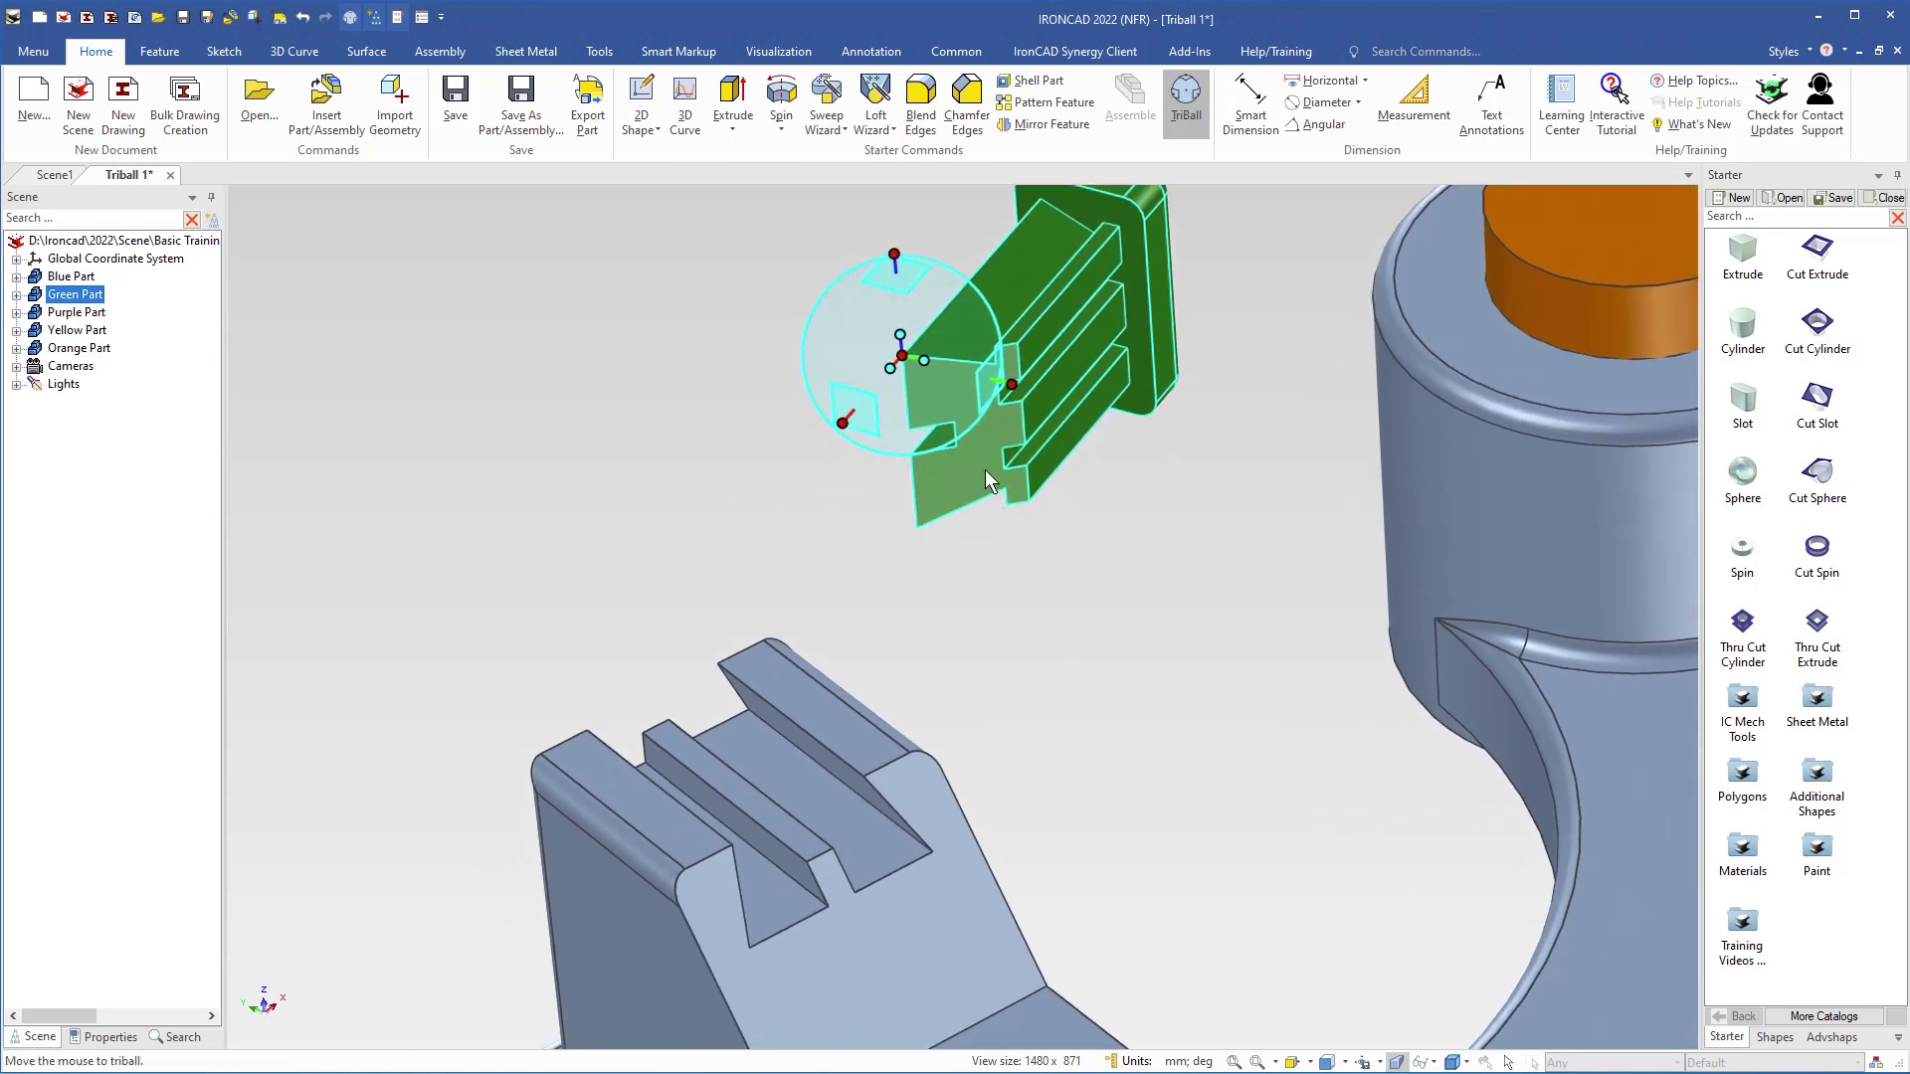
Step: Align the green part perpendicular to the pedestal's ridge face and inspect the result
{"action": "right_click", "coordinate": [933, 365]}
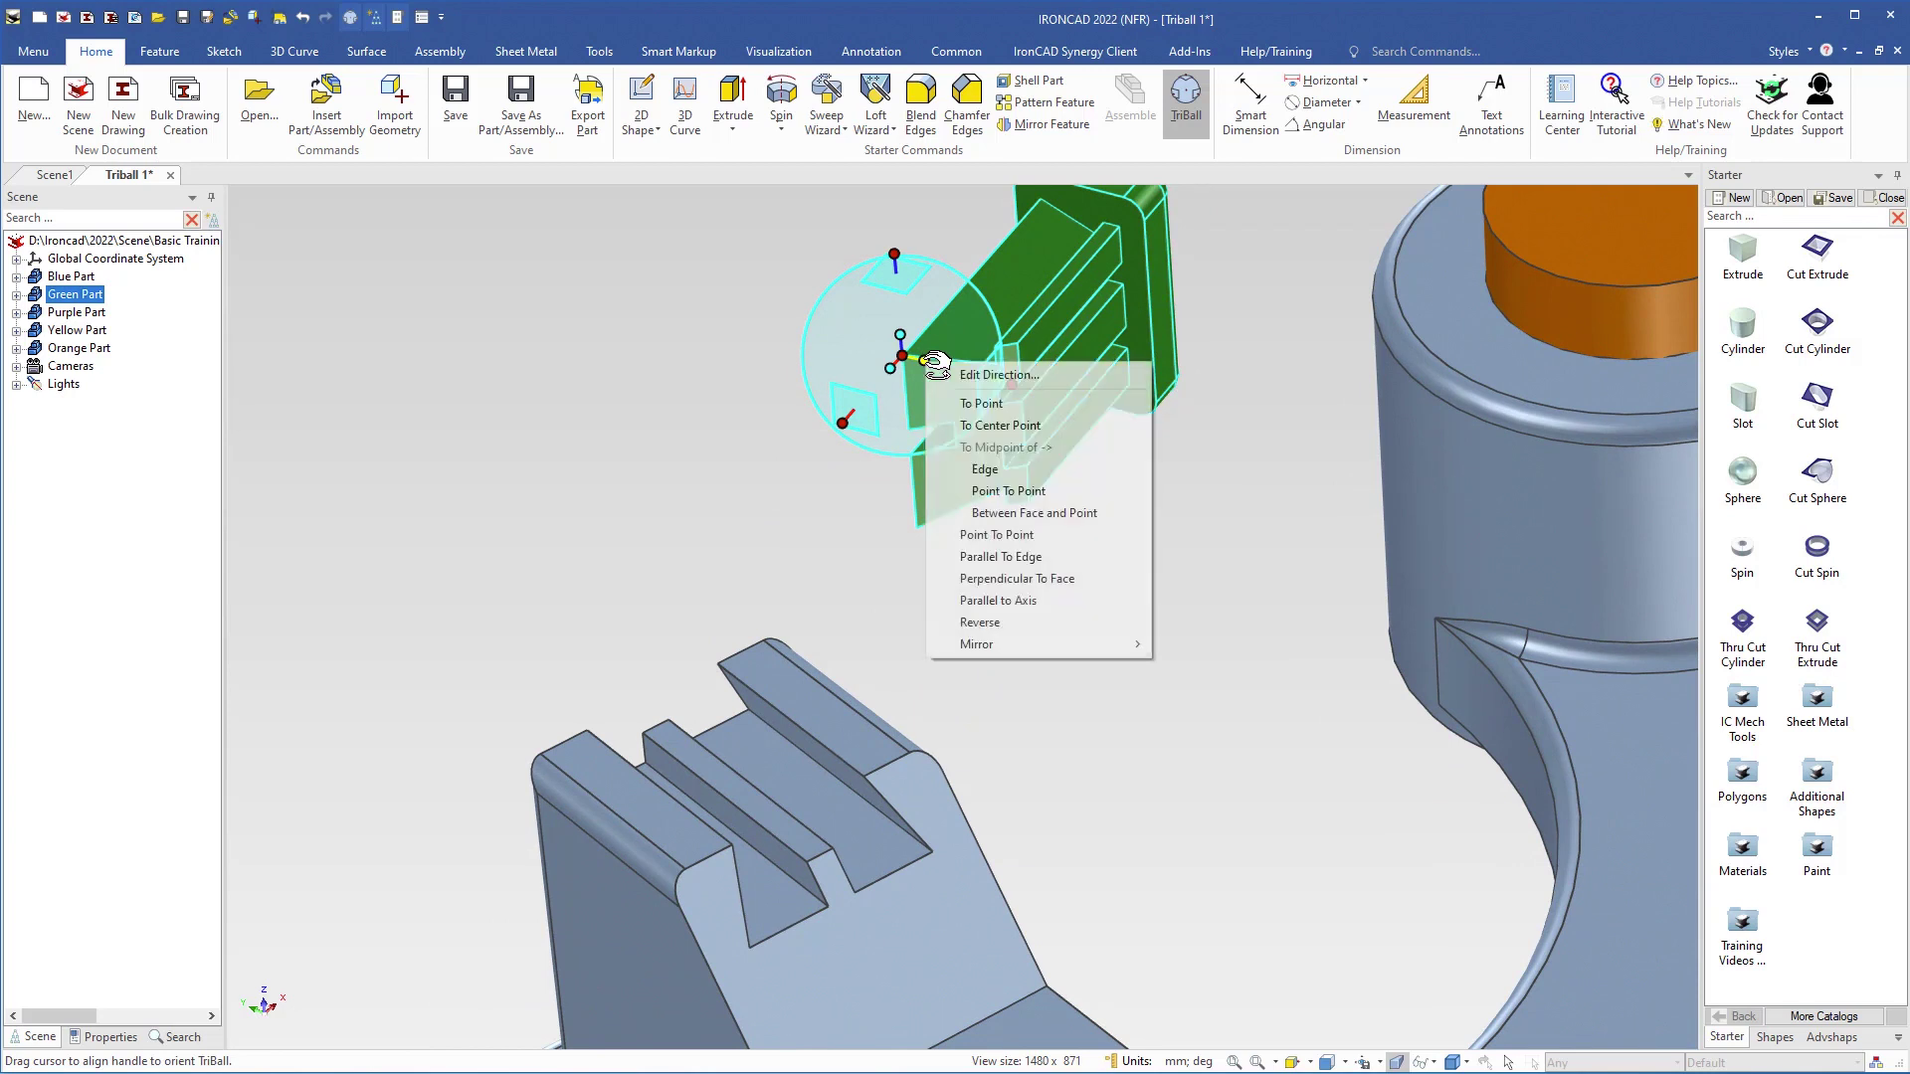
{"action": "left_click", "coordinate": [997, 579]}
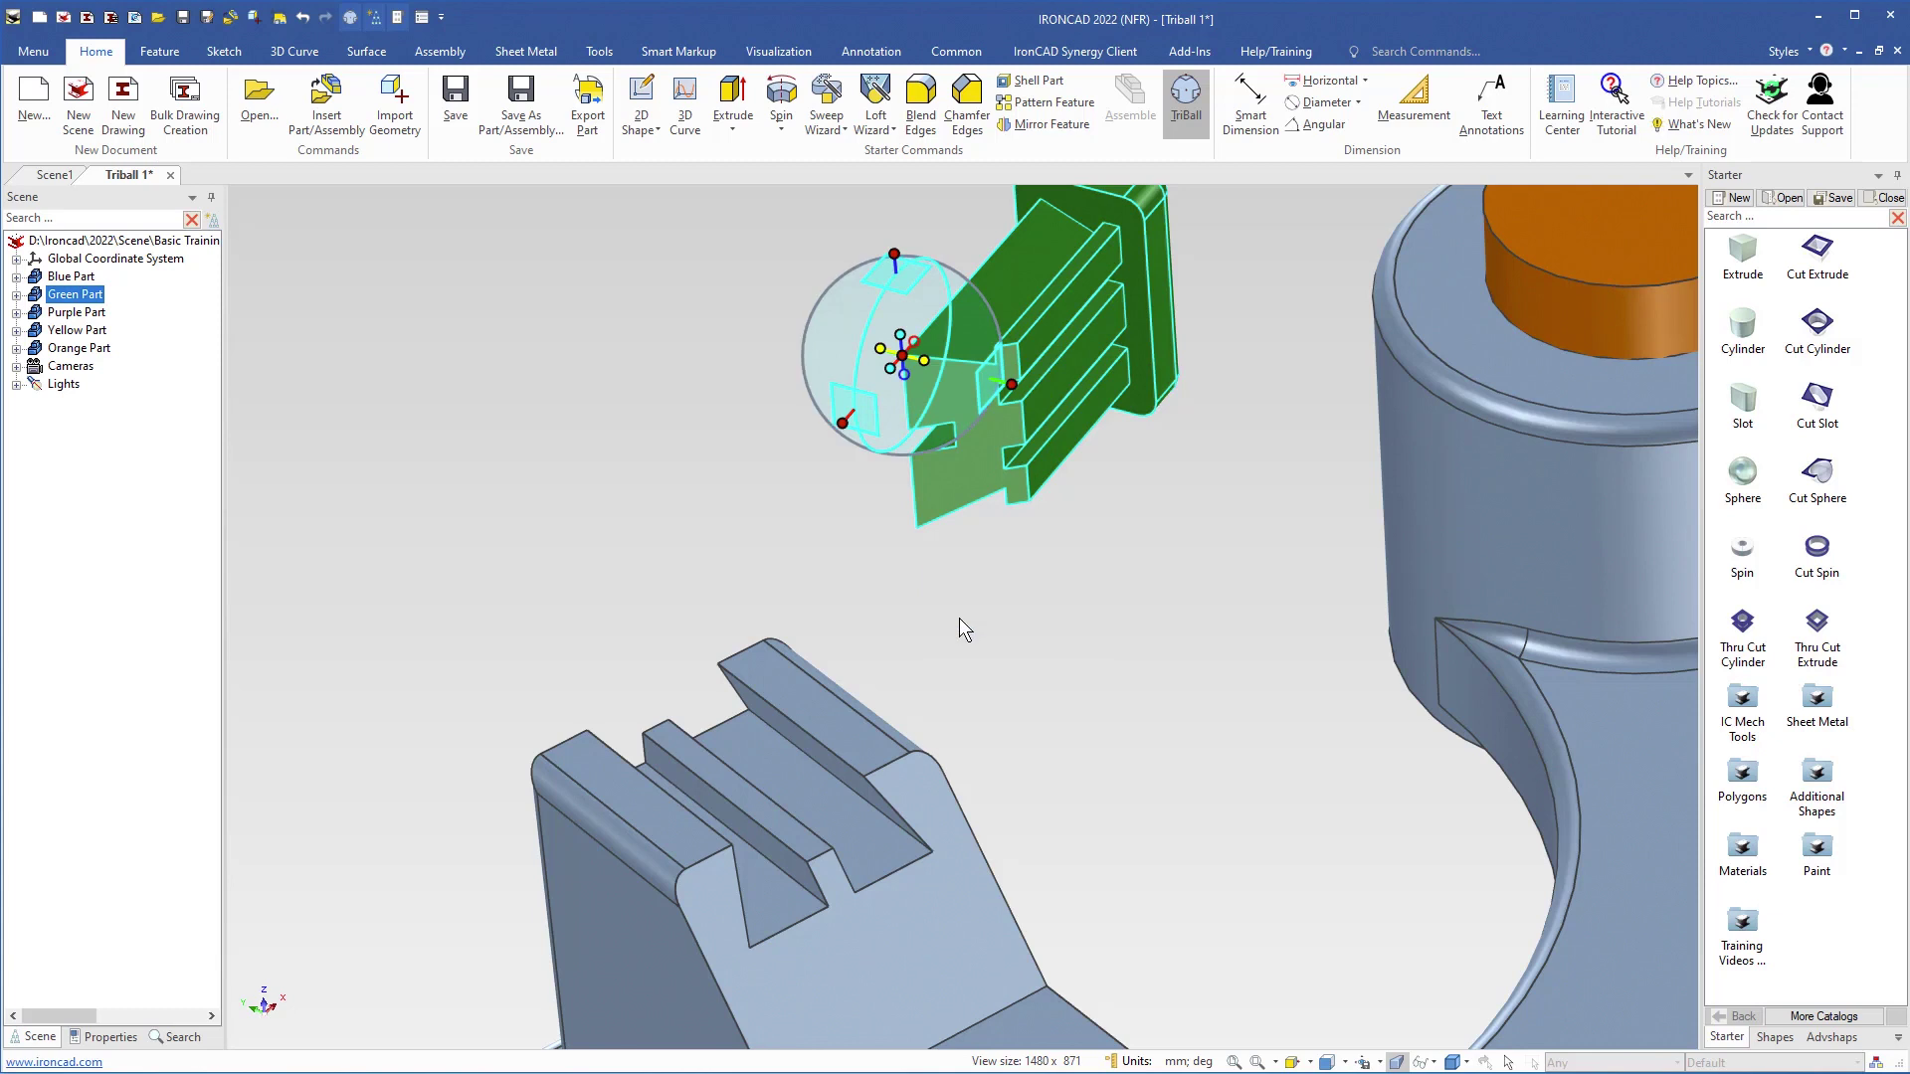
{"action": "left_click", "coordinate": [819, 710]}
{"action": "middle_click_drag", "start_coordinate": [999, 636], "coordinate": [1035, 784]}
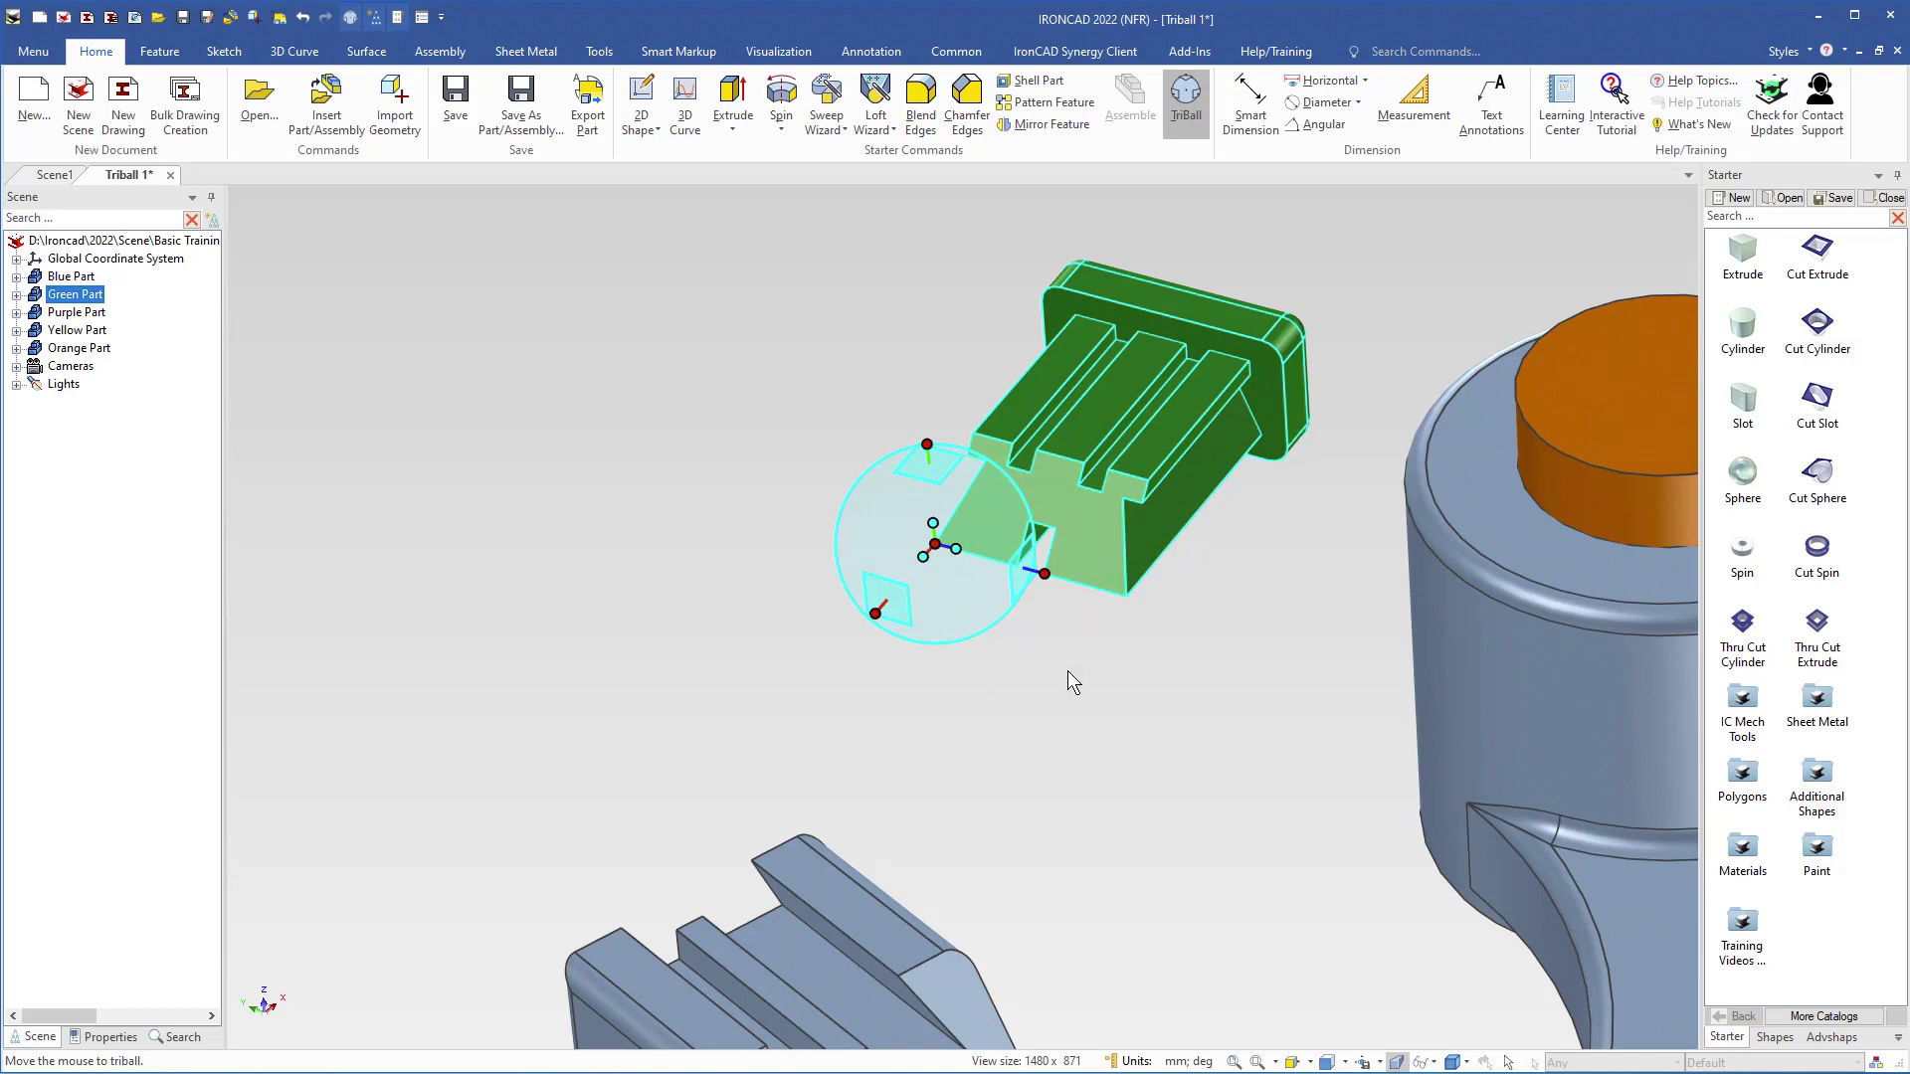
{"action": "middle_click_drag", "start_coordinate": [1060, 745], "coordinate": [1025, 537]}
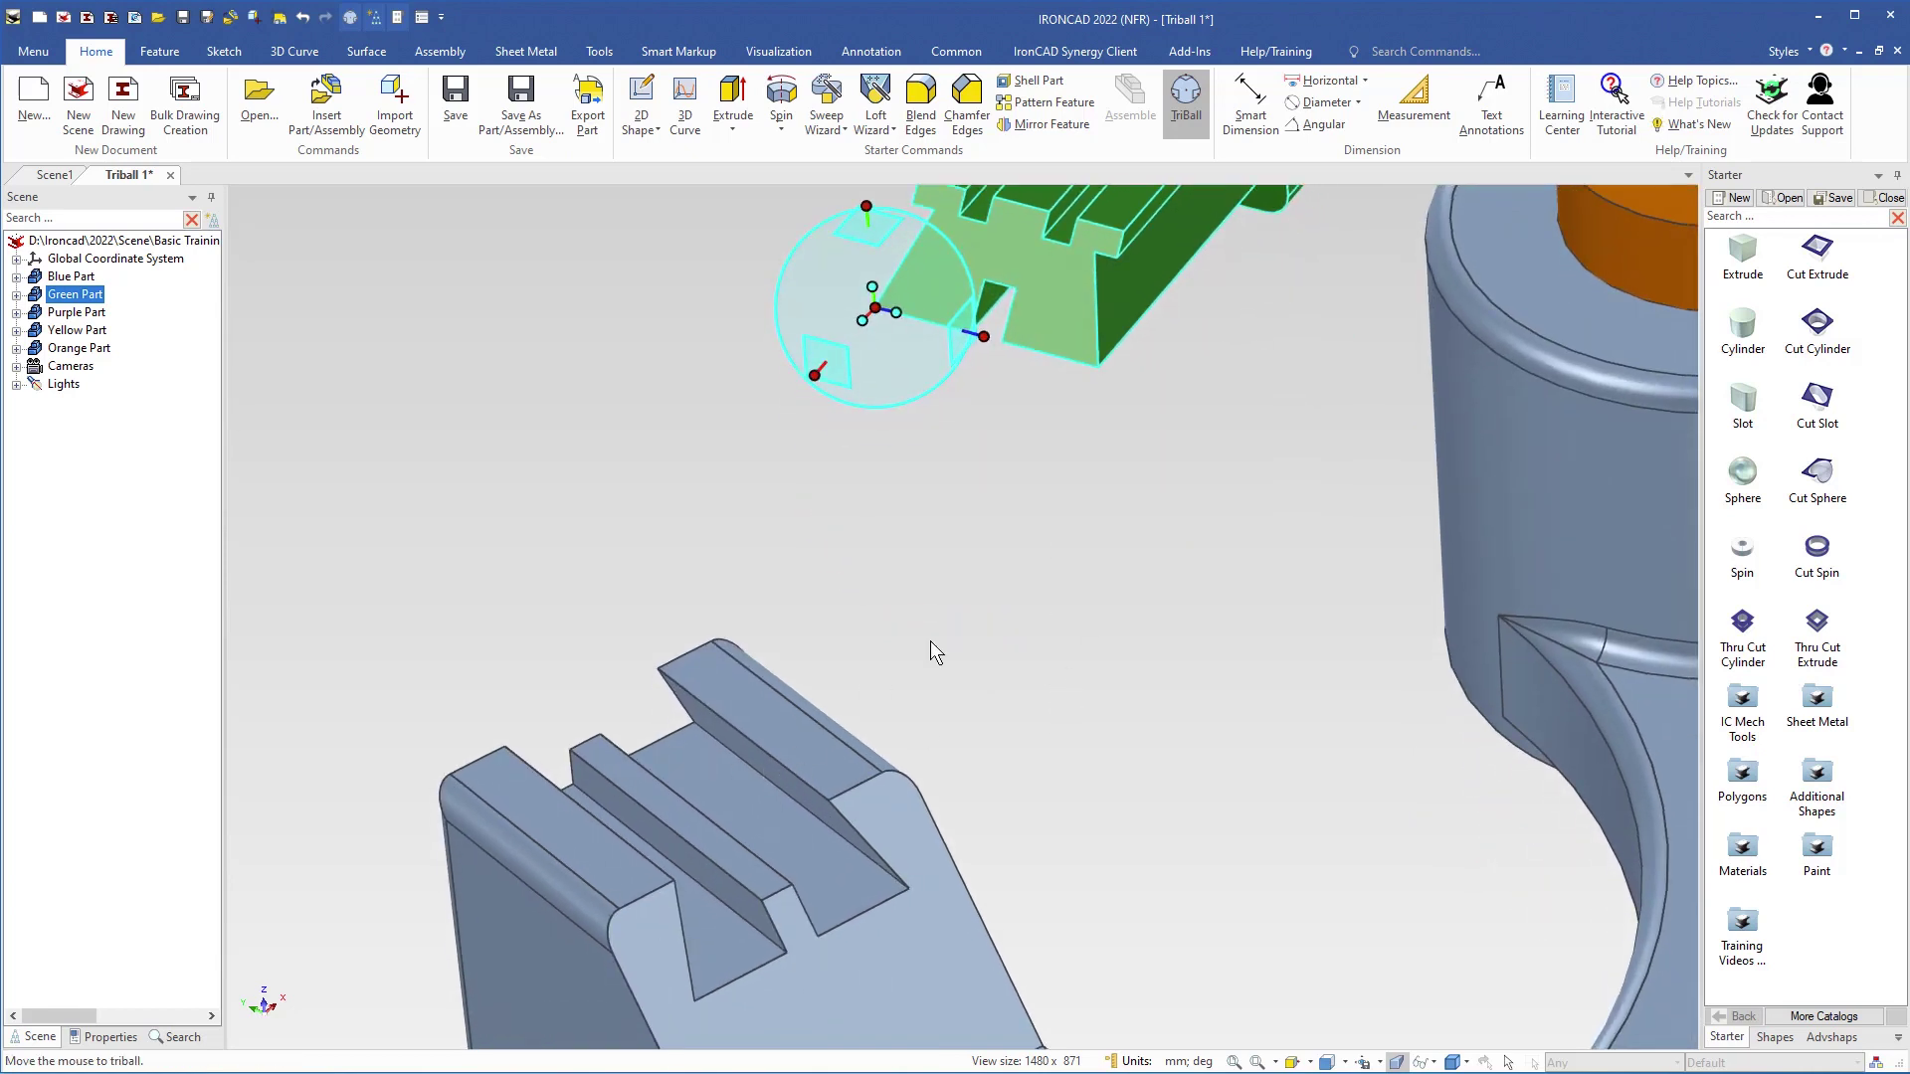
{"action": "scroll", "coordinate": [967, 606], "scroll_direction": "up", "scroll_amount": 2}
{"action": "middle_click_drag", "start_coordinate": [966, 606], "coordinate": [1014, 725]}
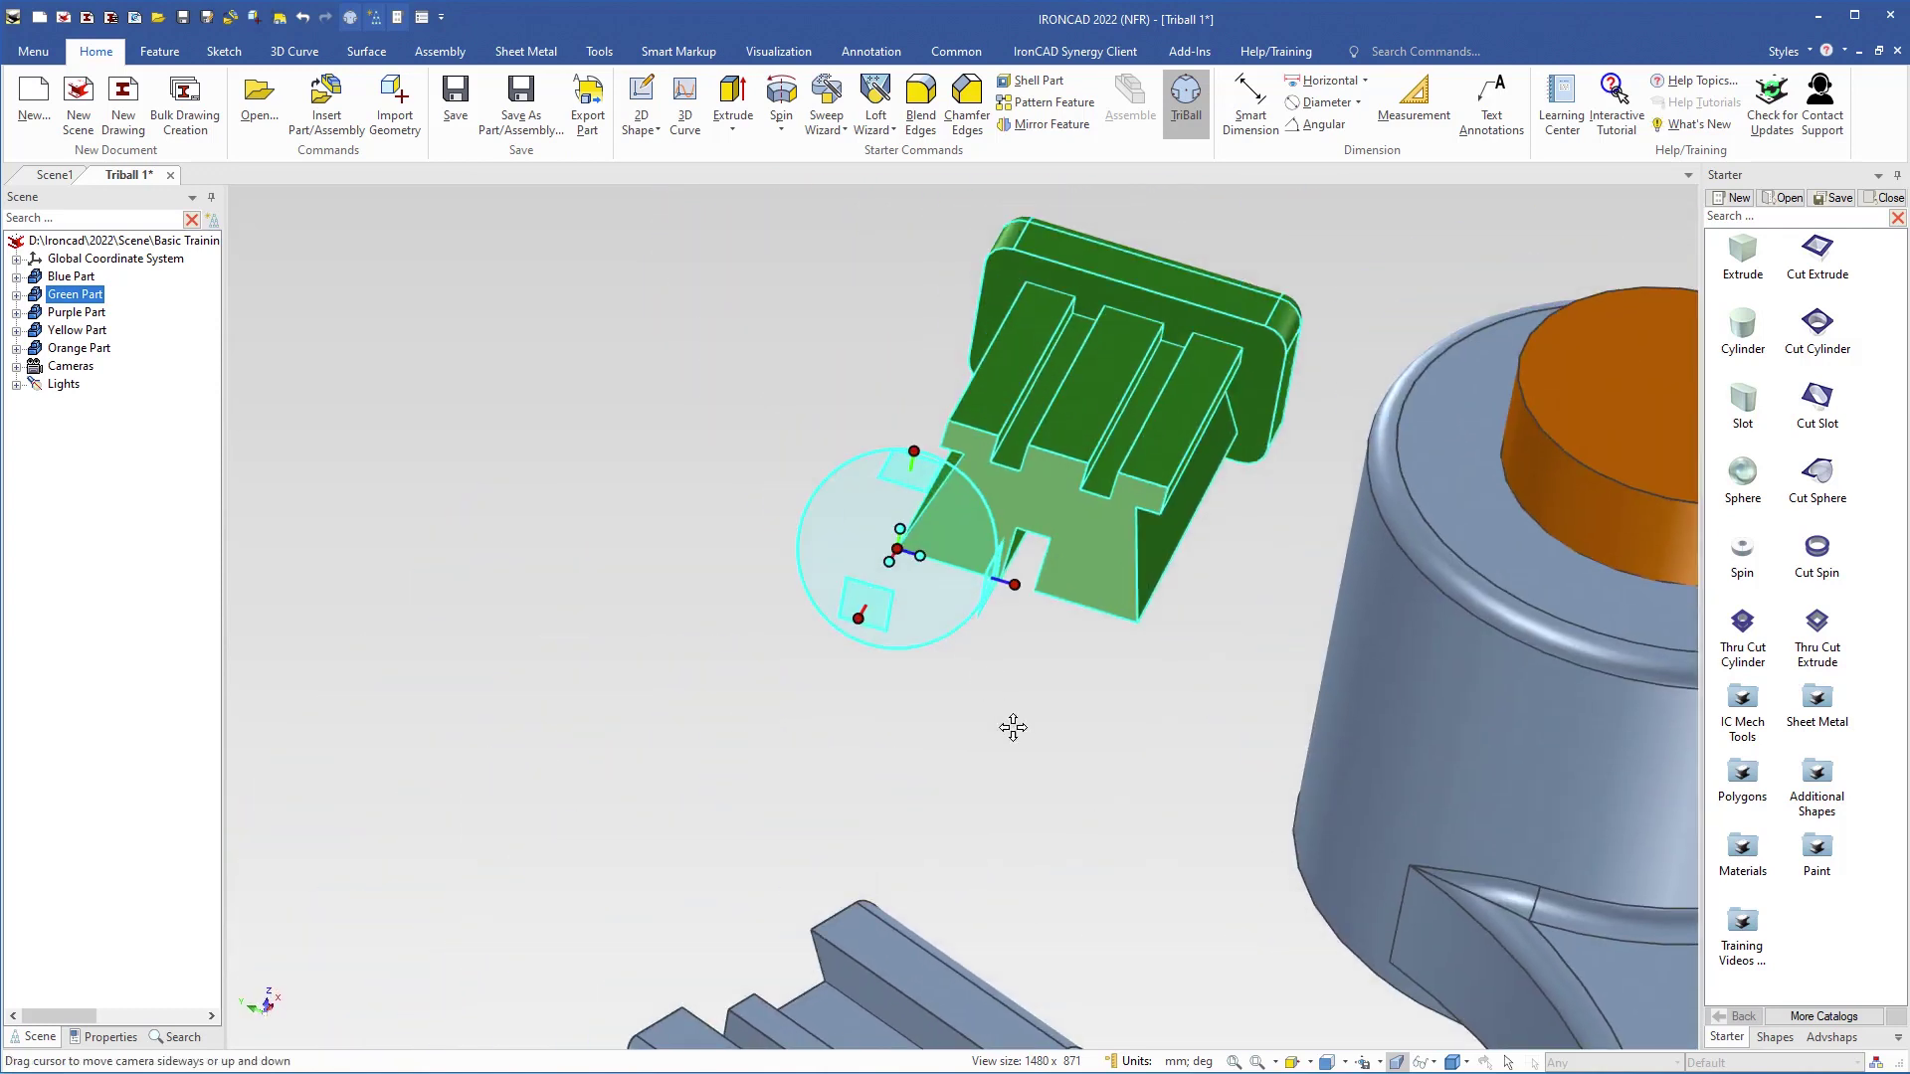
Step: Align the green part parallel to an edge of the pedestal ridge, keeping both in view
{"action": "right_click", "coordinate": [891, 563]}
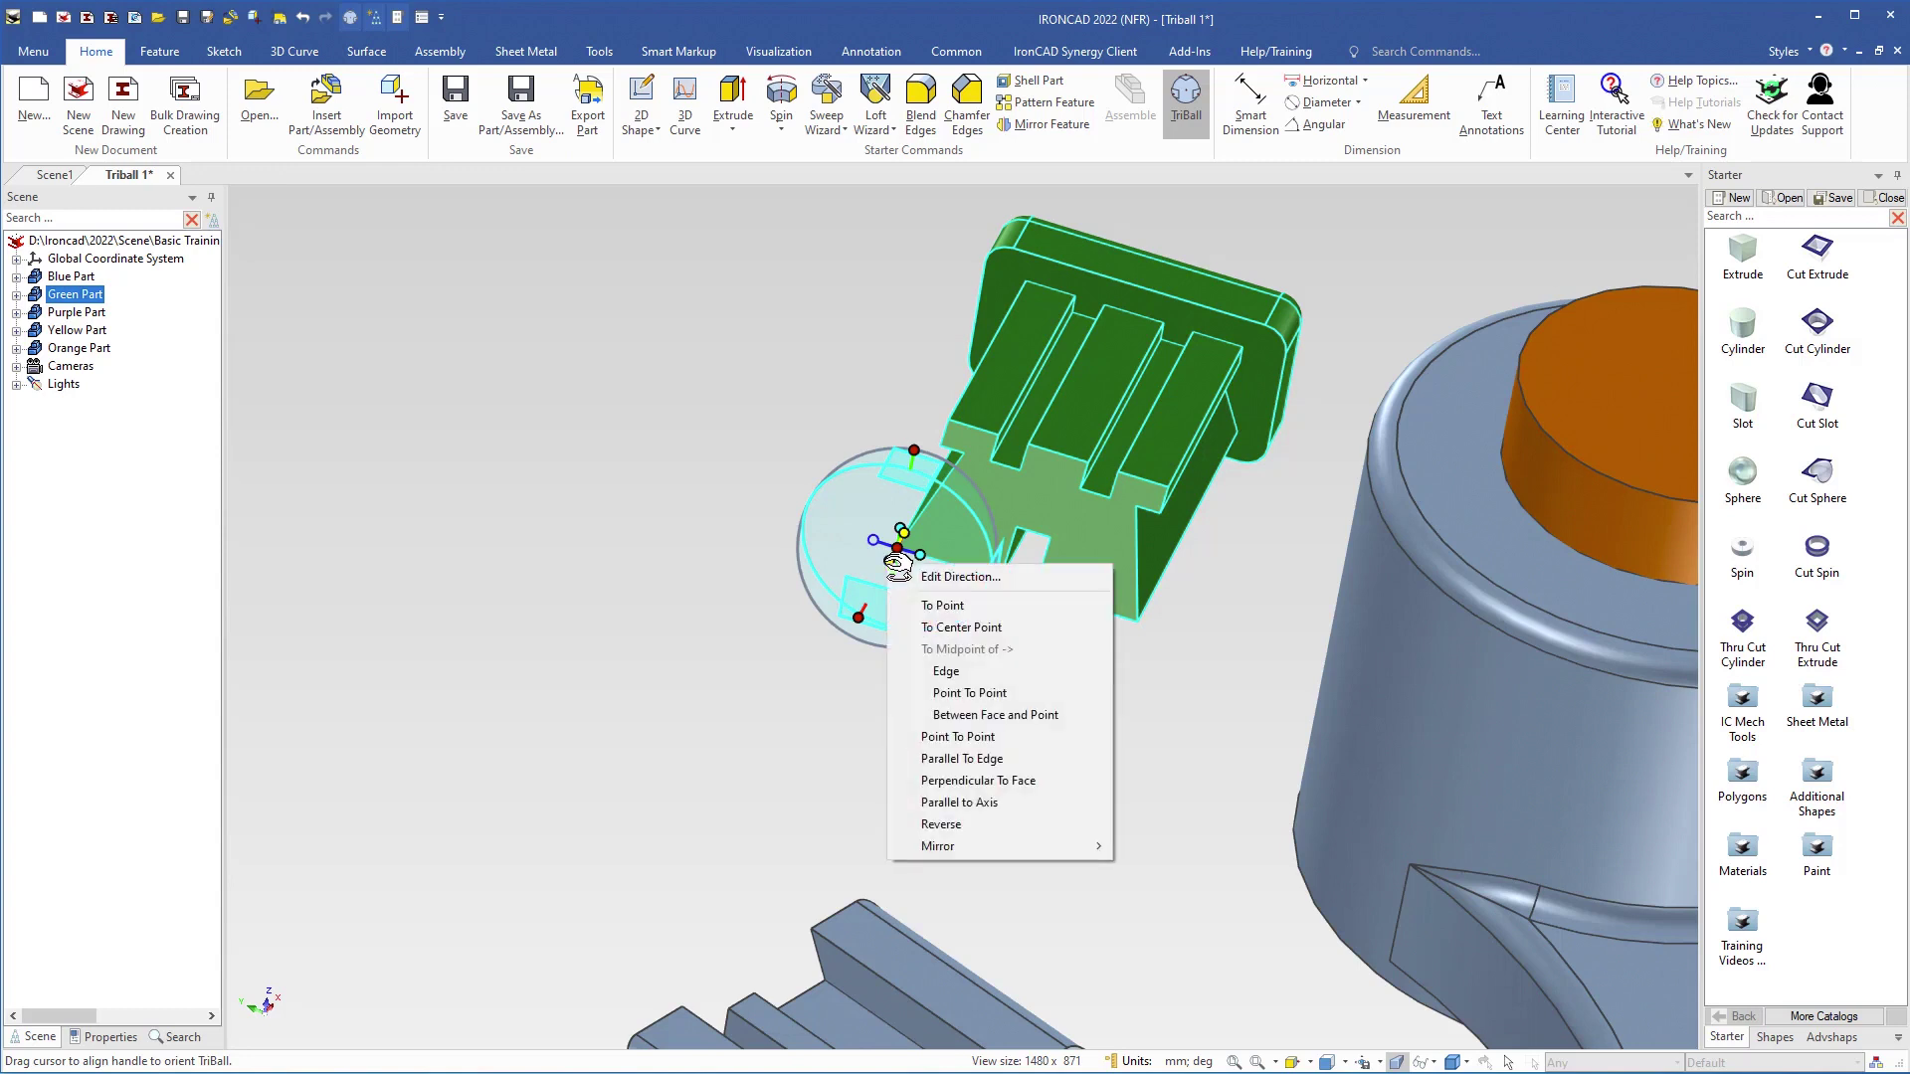
{"action": "left_click", "coordinate": [920, 759]}
{"action": "scroll", "coordinate": [1076, 911], "scroll_direction": "up", "scroll_amount": 6}
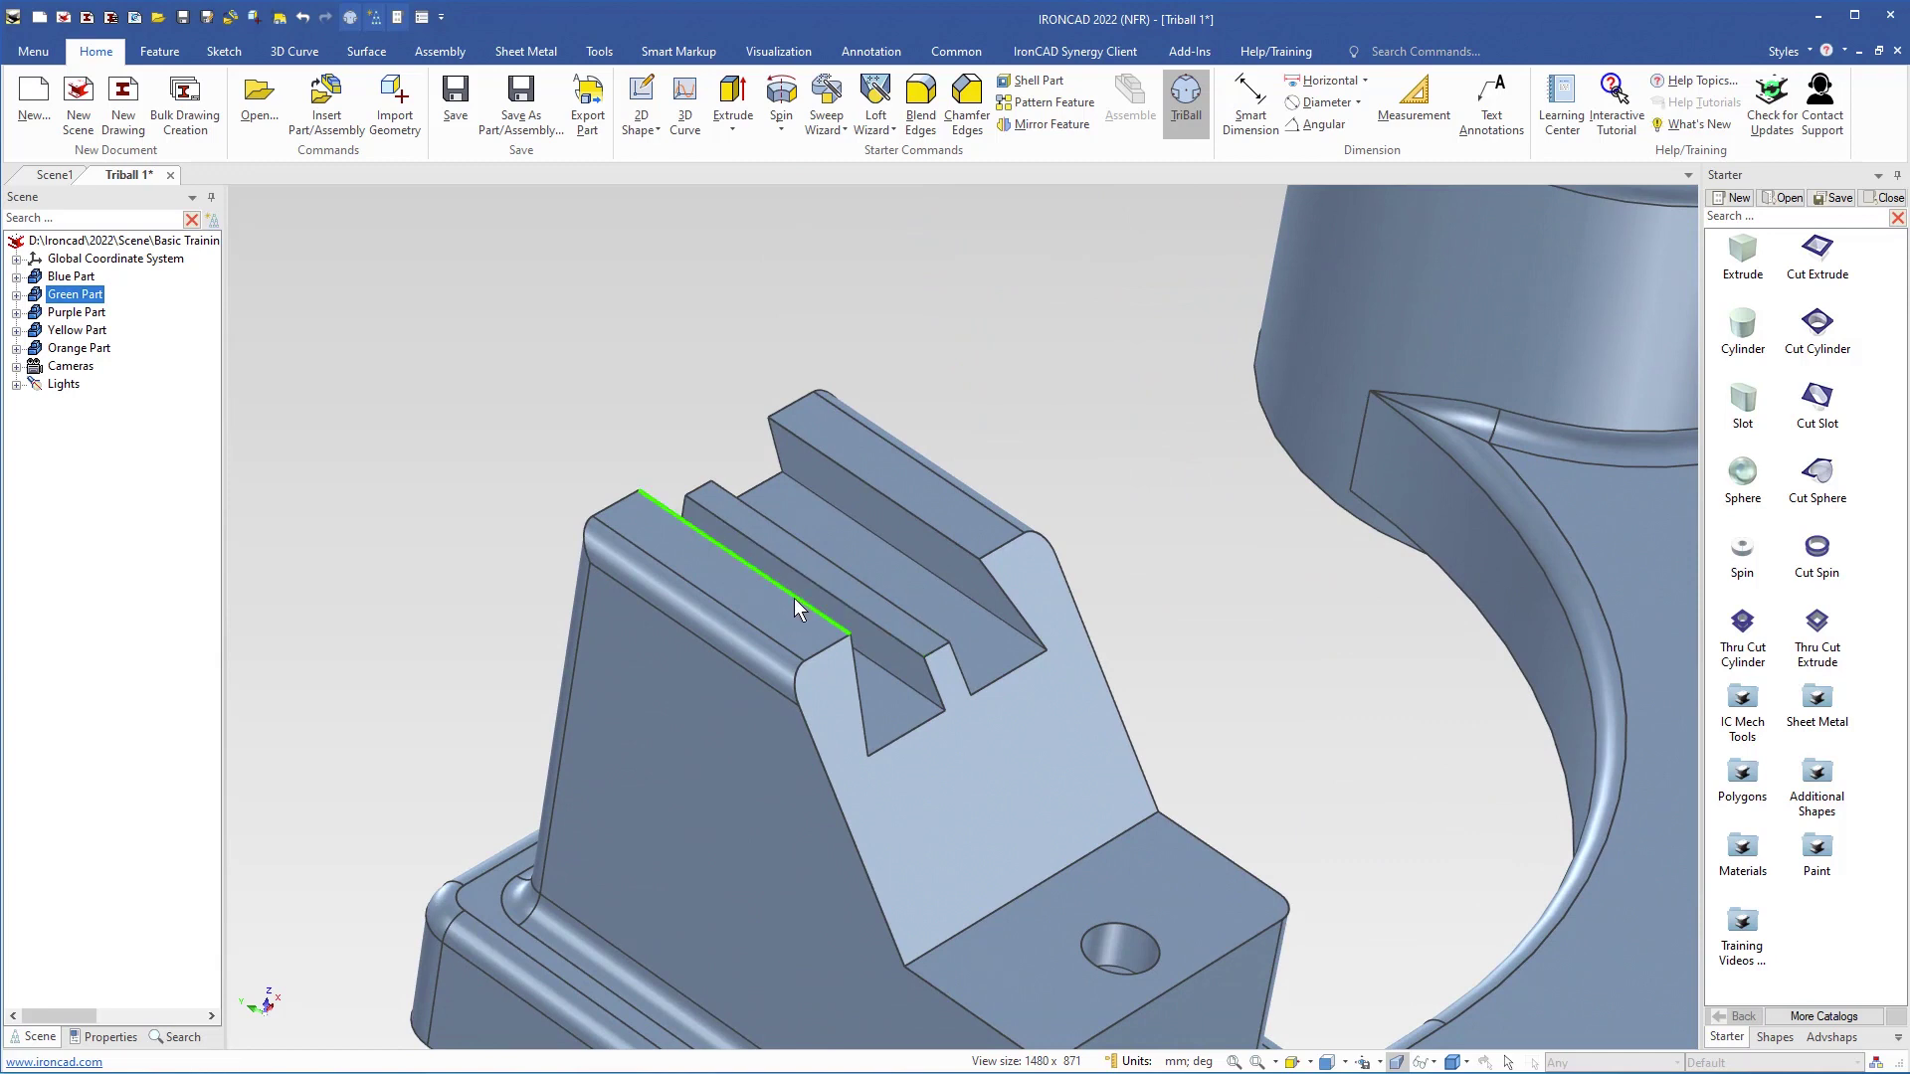
{"action": "scroll", "coordinate": [904, 457], "scroll_direction": "down", "scroll_amount": 6}
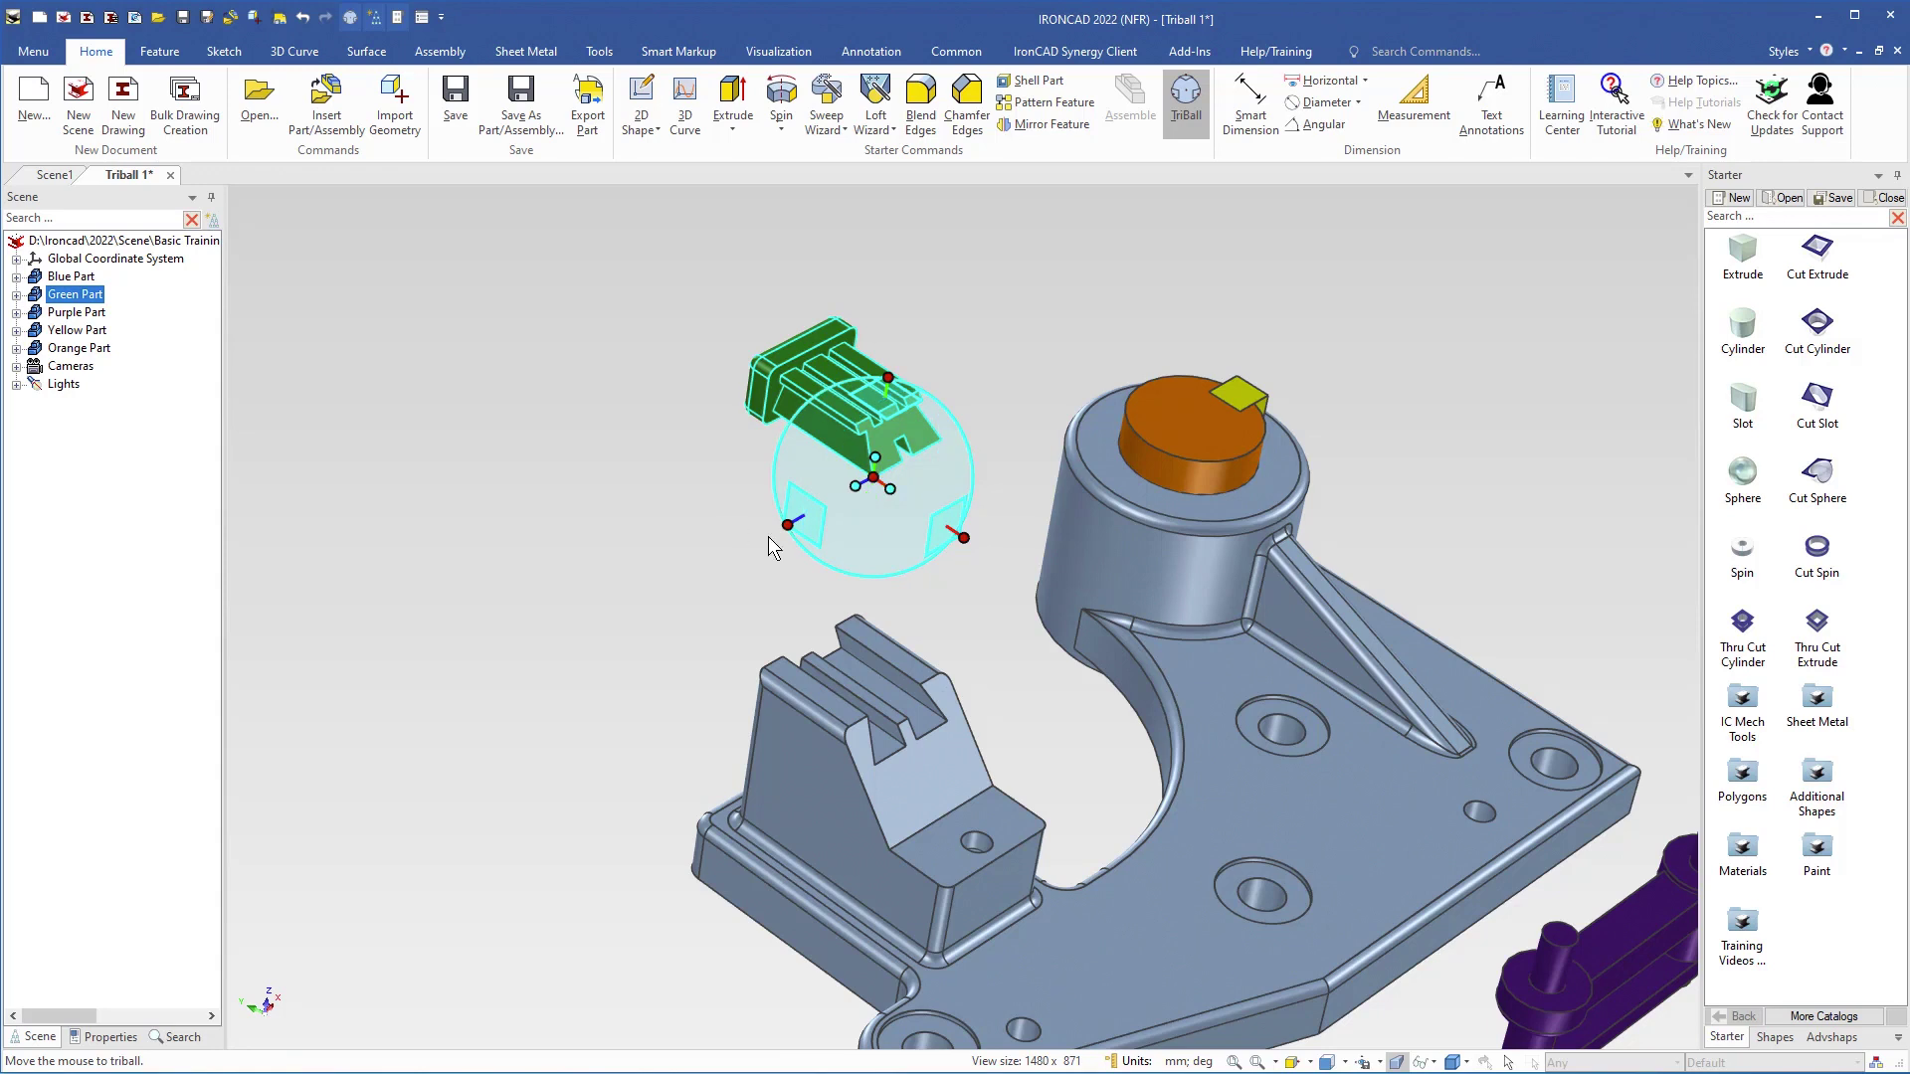
Step: Move the green part's TriBall centre to the pedestal's top edge, seating the part on it
{"action": "right_click", "coordinate": [876, 478]}
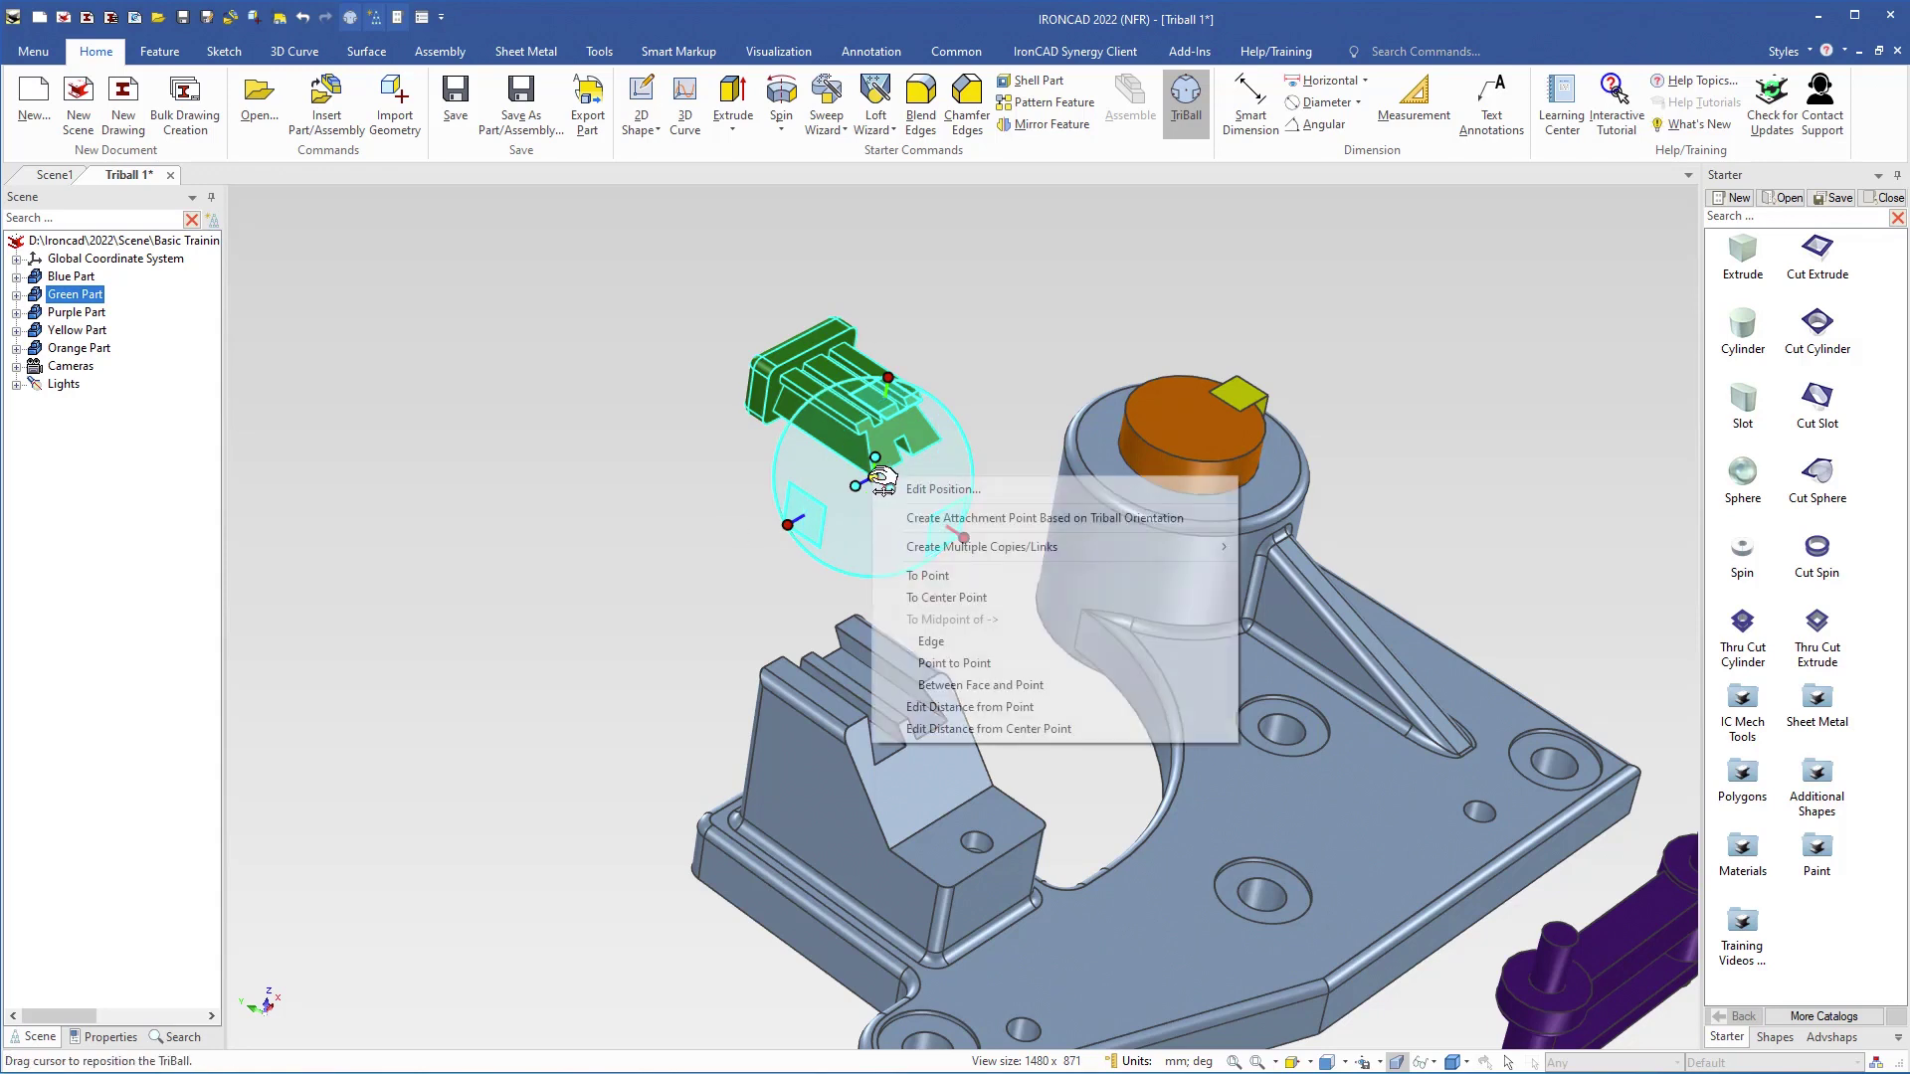
{"action": "left_click", "coordinate": [925, 576]}
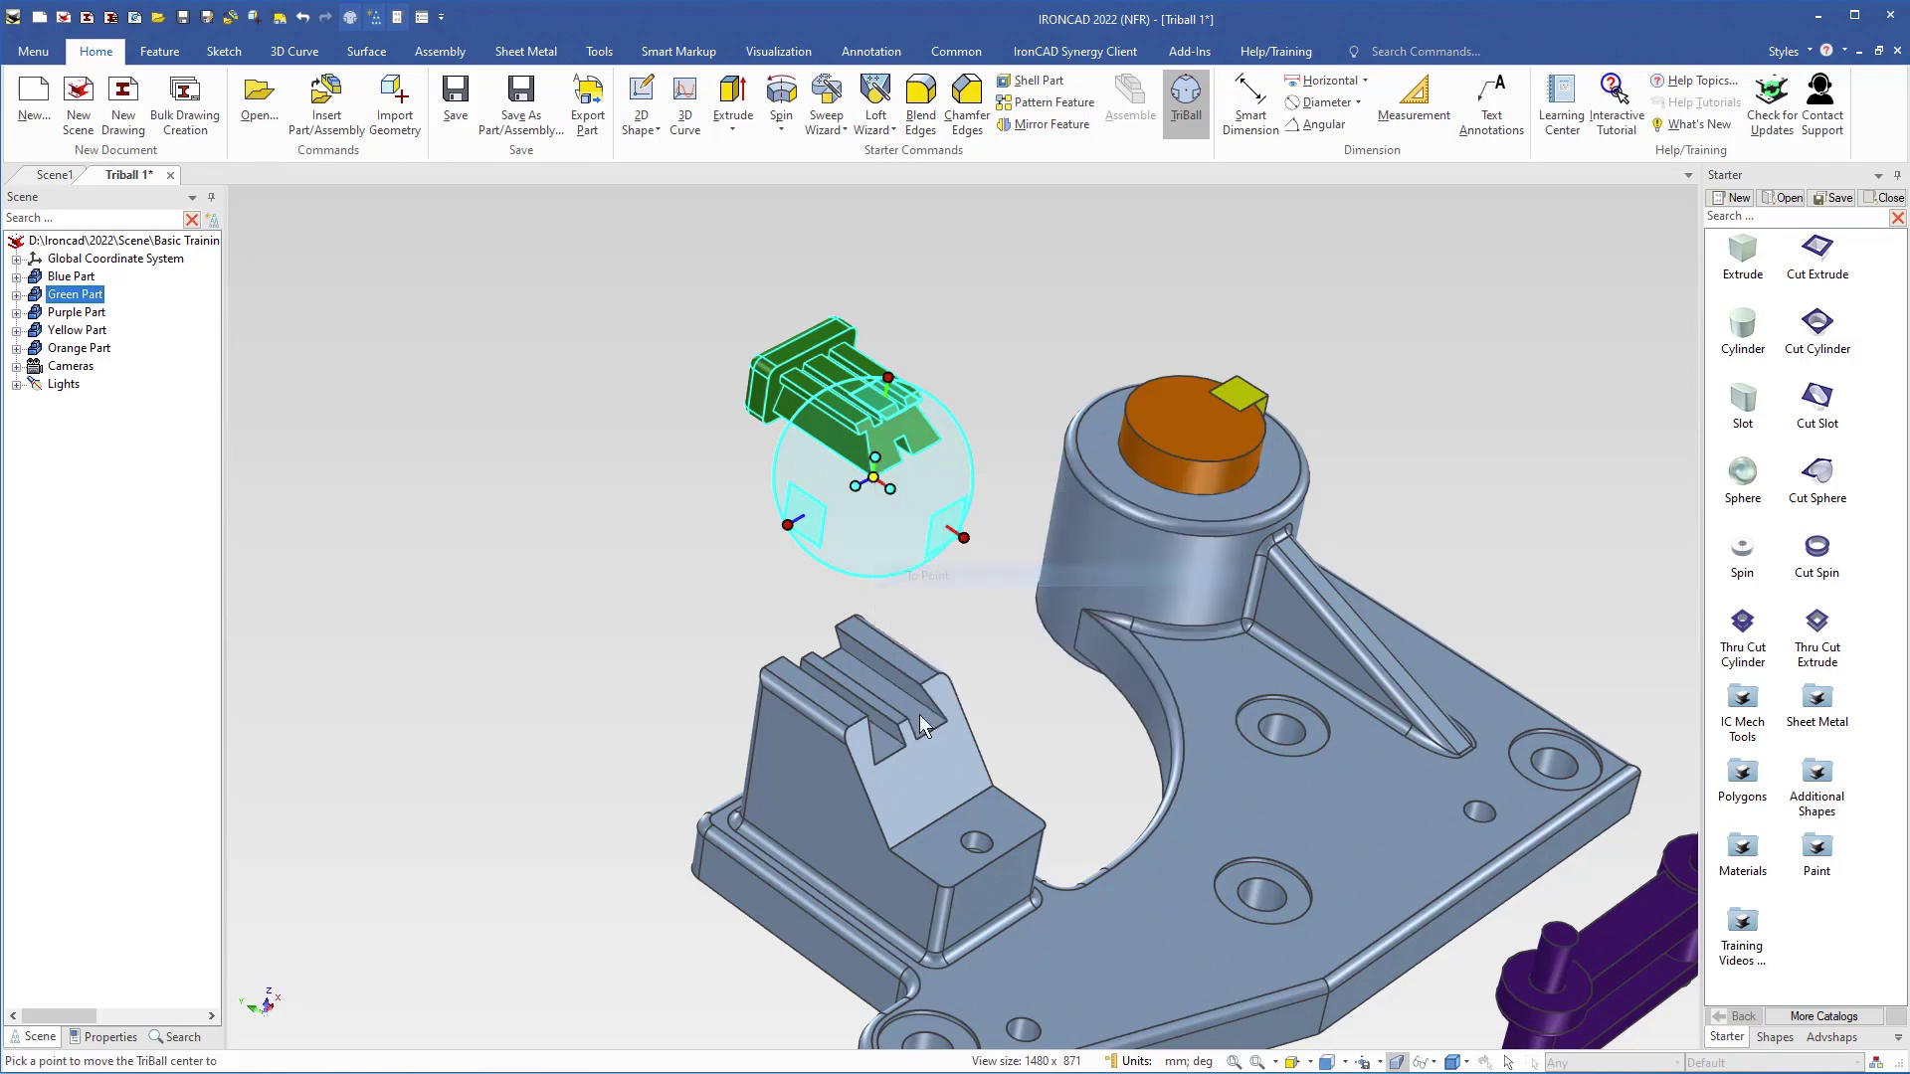
{"action": "left_click", "coordinate": [875, 764]}
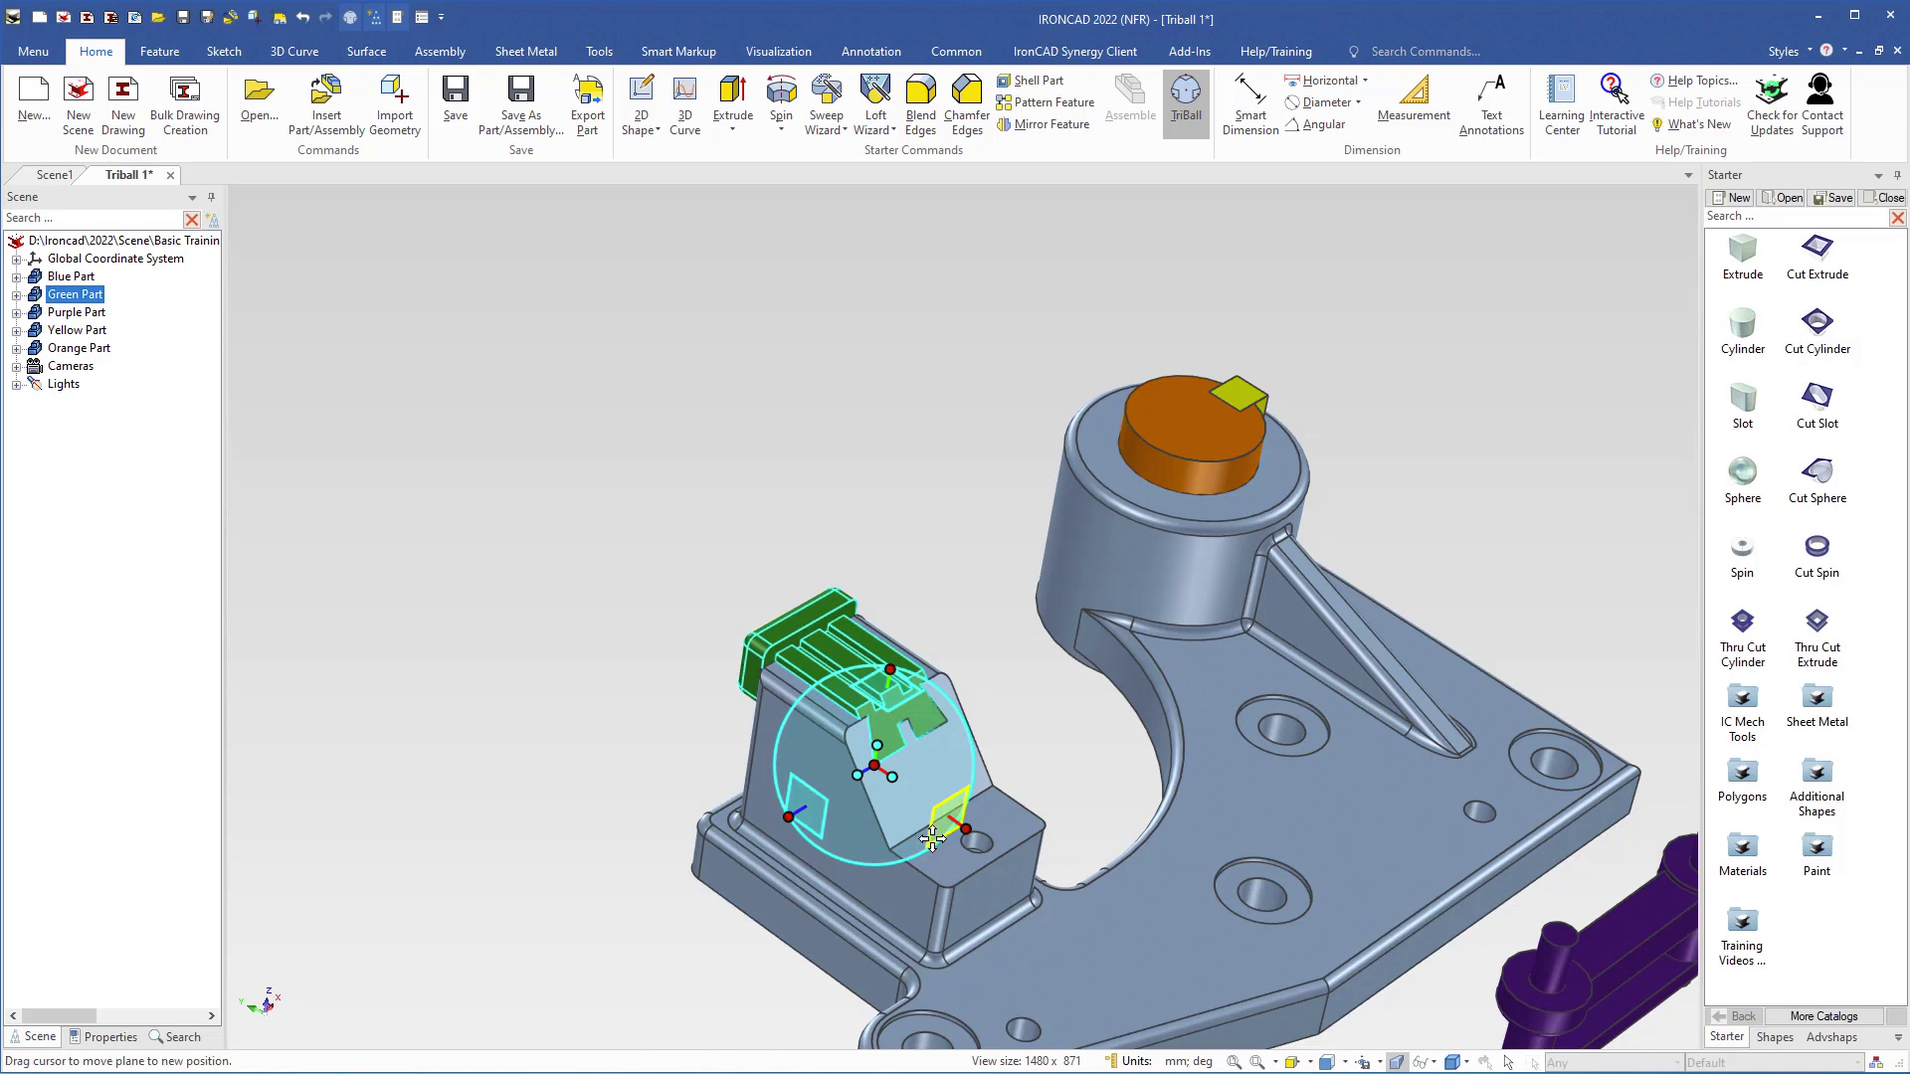
Step: Release the TriBall and pan and orbit to a front view of the assembly
{"action": "key", "text": "F2"}
{"action": "scroll", "coordinate": [941, 827], "scroll_direction": "down", "scroll_amount": 5}
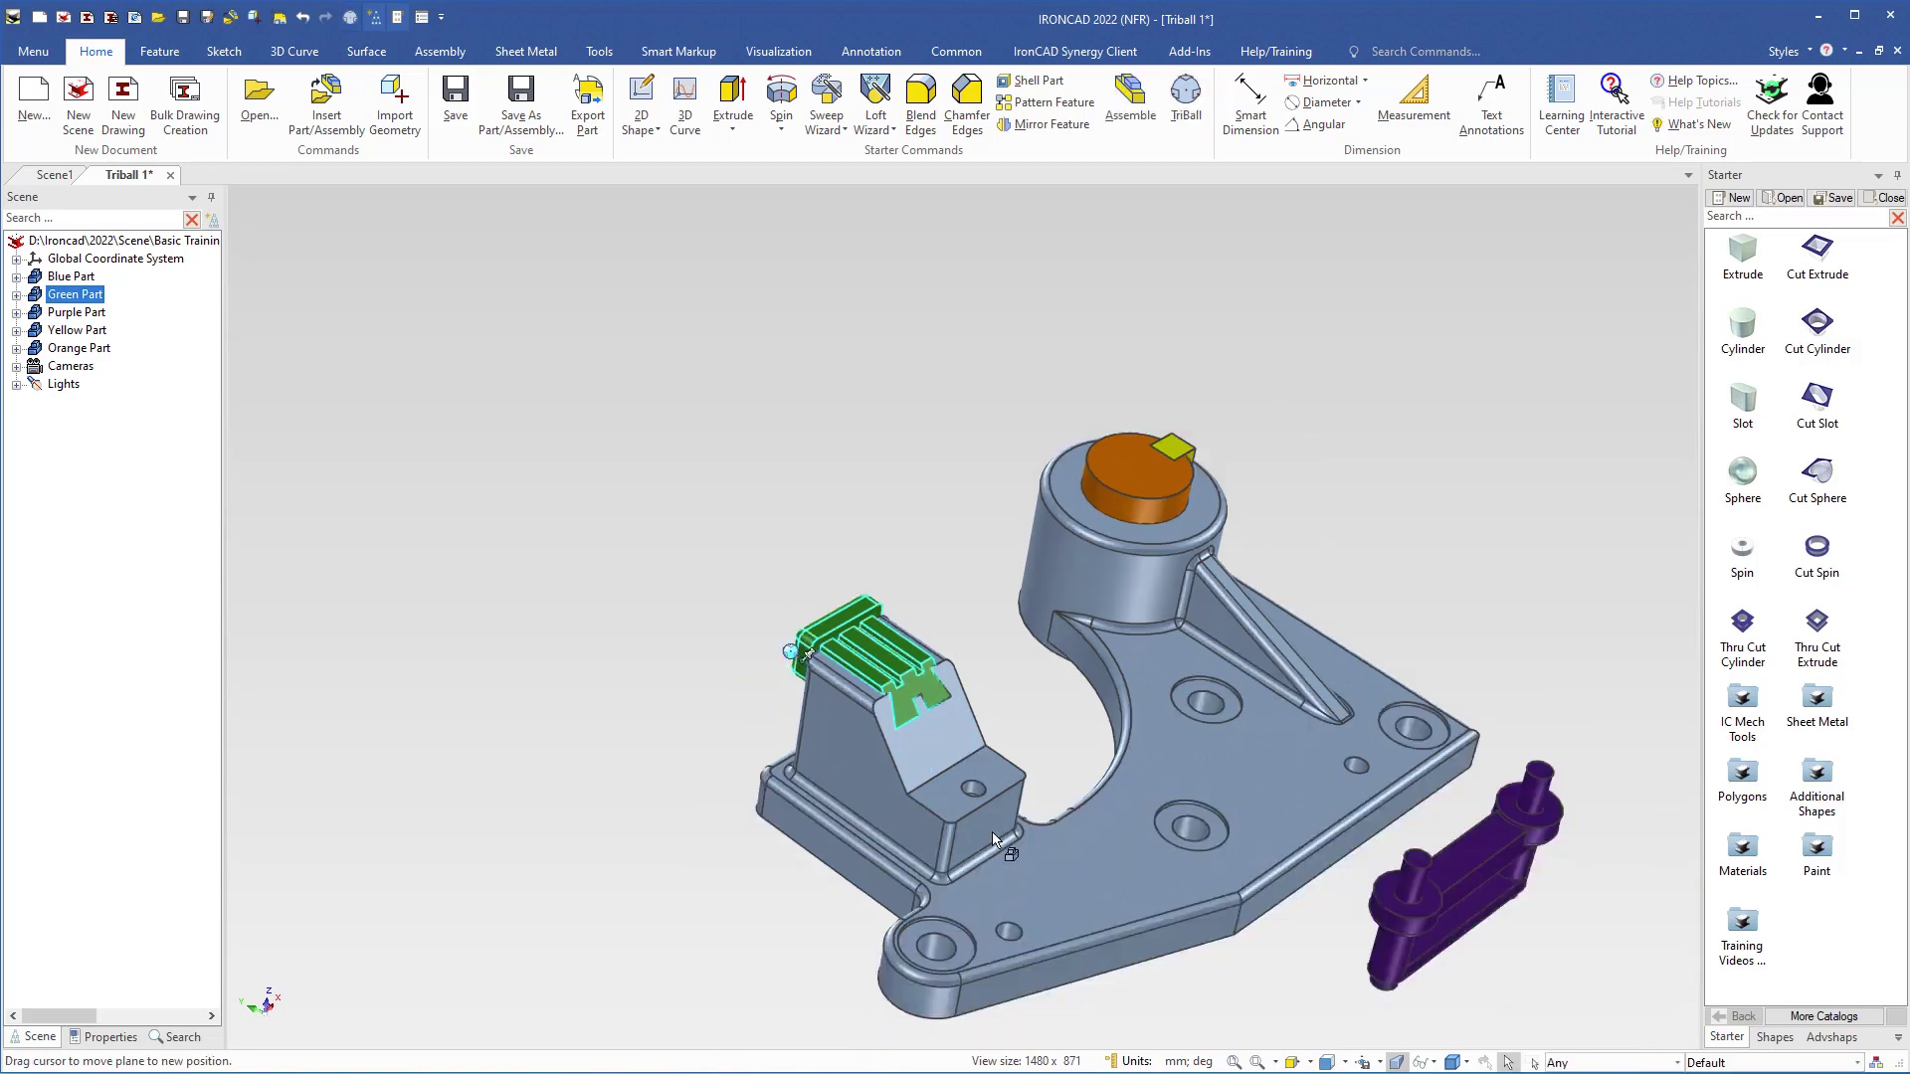
{"action": "left_click_drag", "start_coordinate": [1023, 908], "coordinate": [798, 761]}
{"action": "key", "text": "F3"}
{"action": "left_click_drag", "start_coordinate": [831, 865], "coordinate": [945, 829]}
{"action": "scroll", "coordinate": [923, 730], "scroll_direction": "up", "scroll_amount": 5}
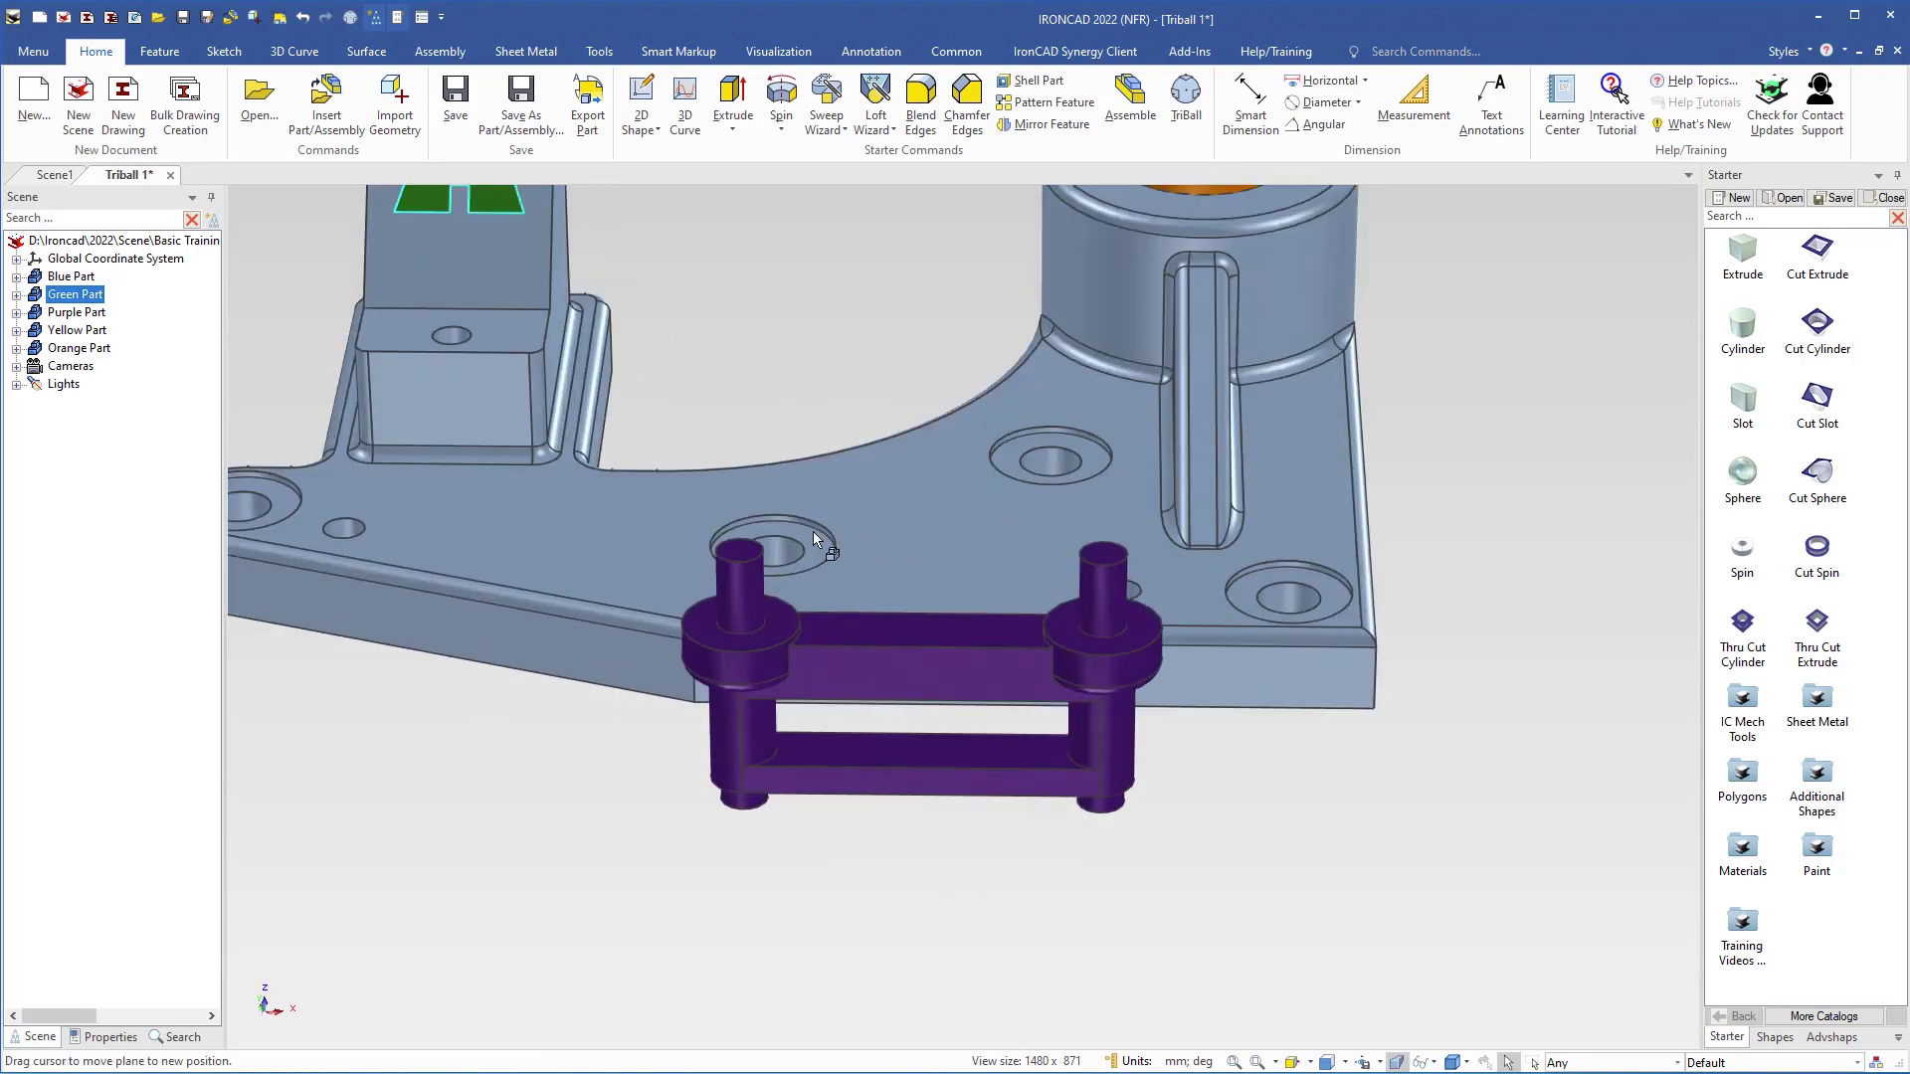
Step: Select the purple link and rotate it 180 degrees about a horizontal TriBall axis so its pins point down
{"action": "left_click", "coordinate": [930, 667]}
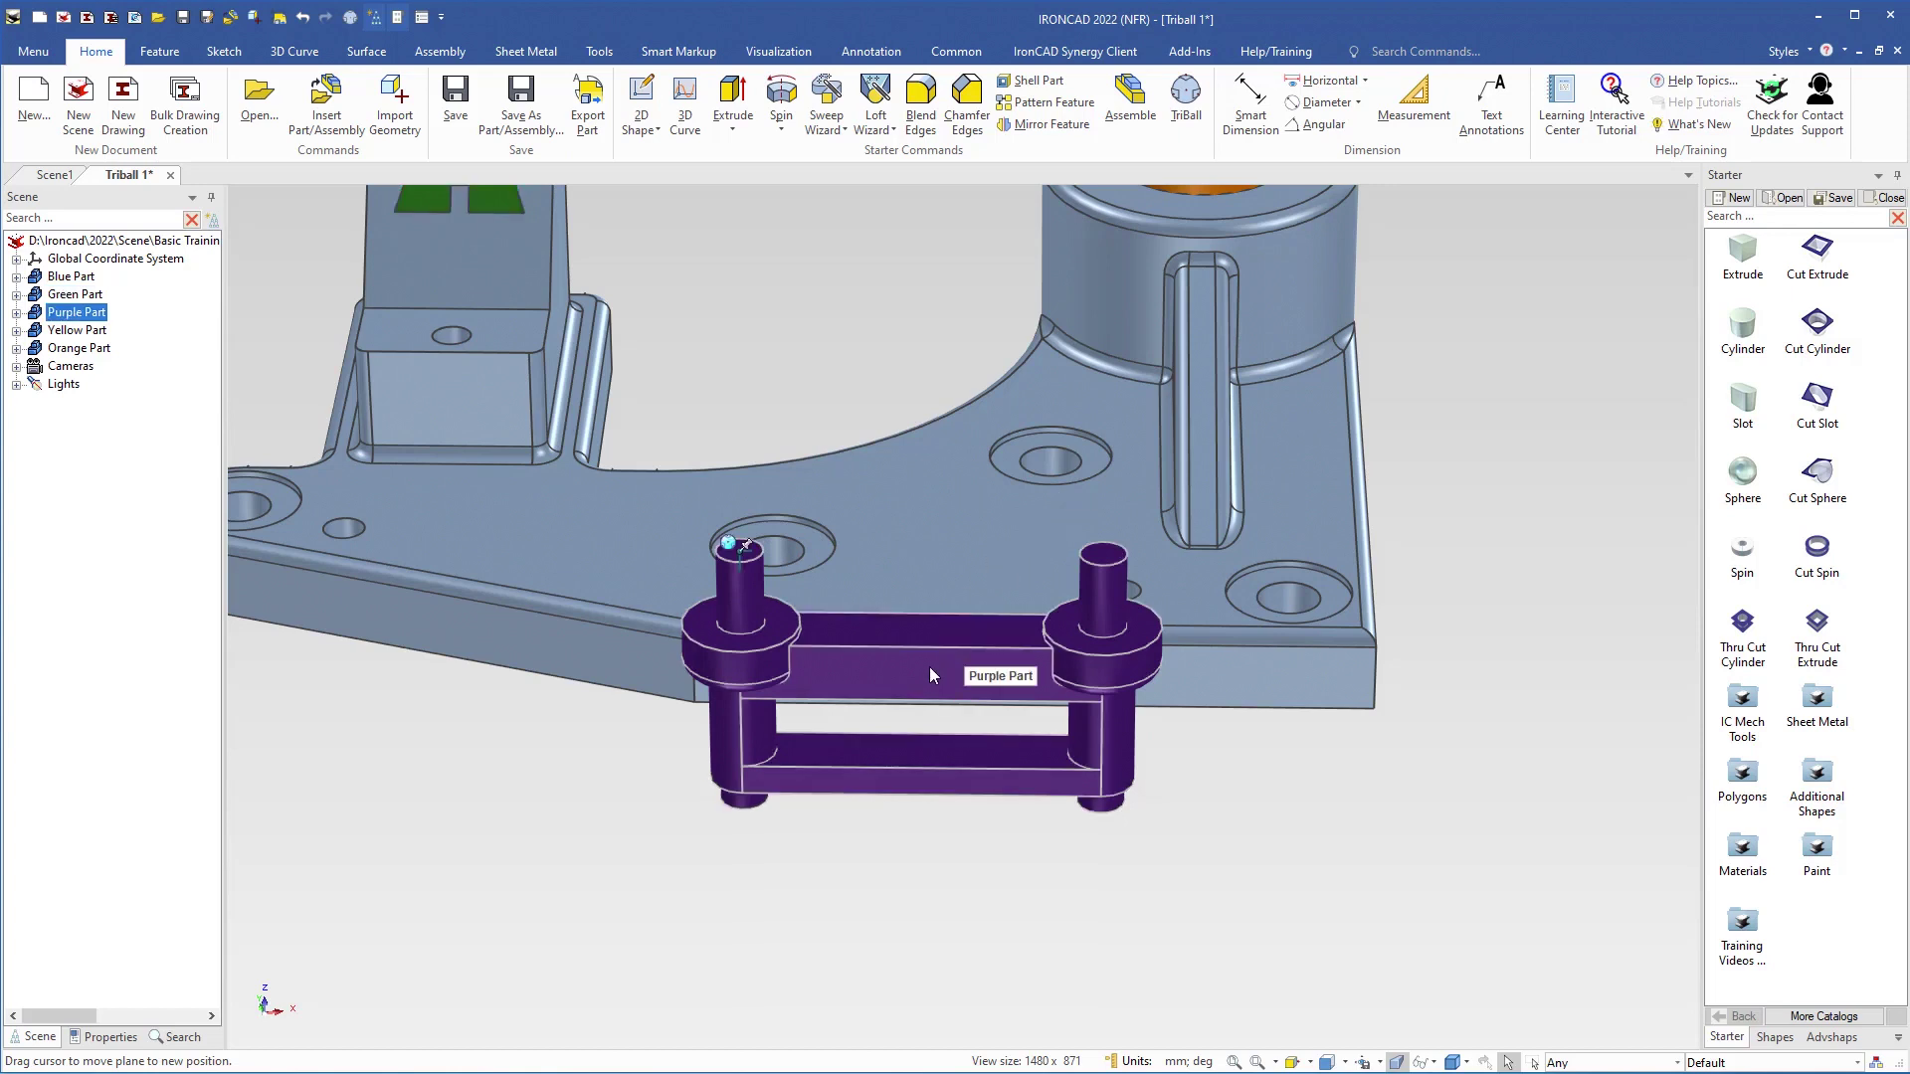
{"action": "key", "text": "F10"}
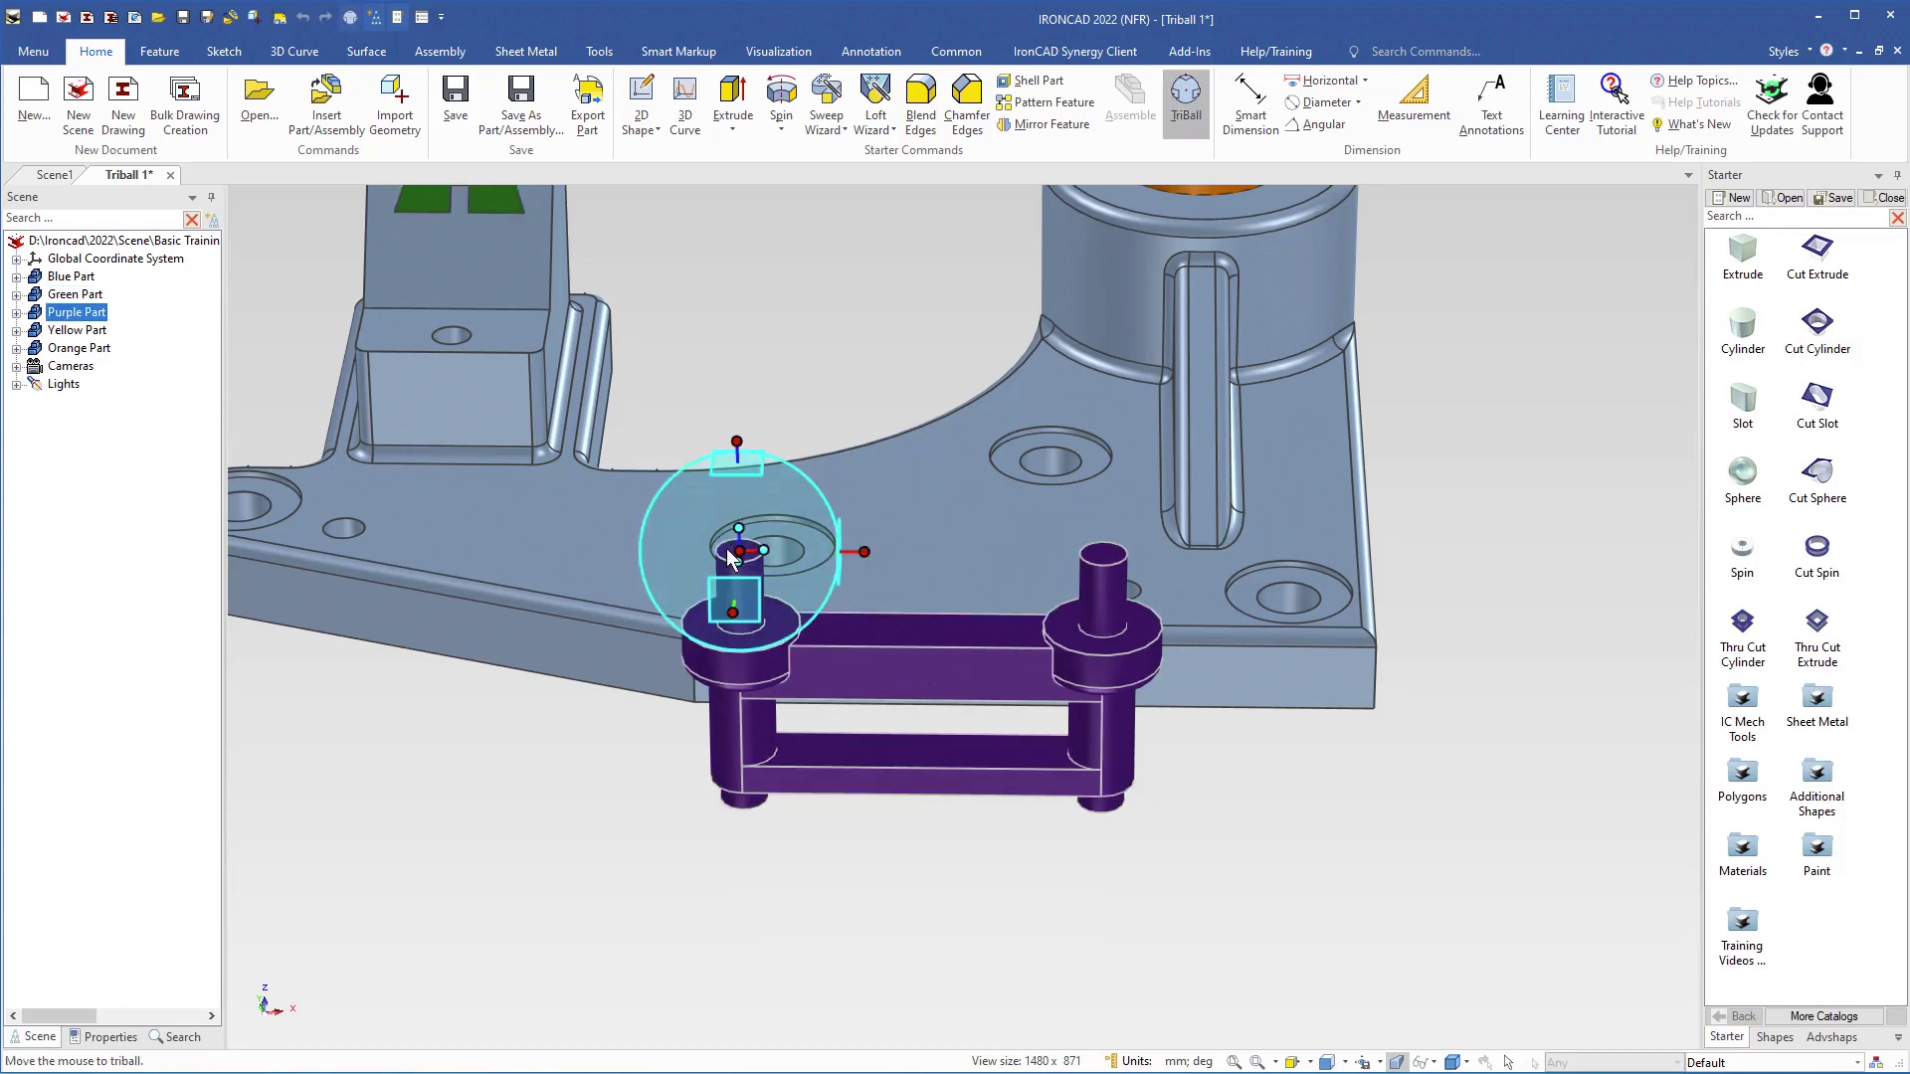
{"action": "middle_click_drag", "start_coordinate": [777, 885], "coordinate": [829, 600]}
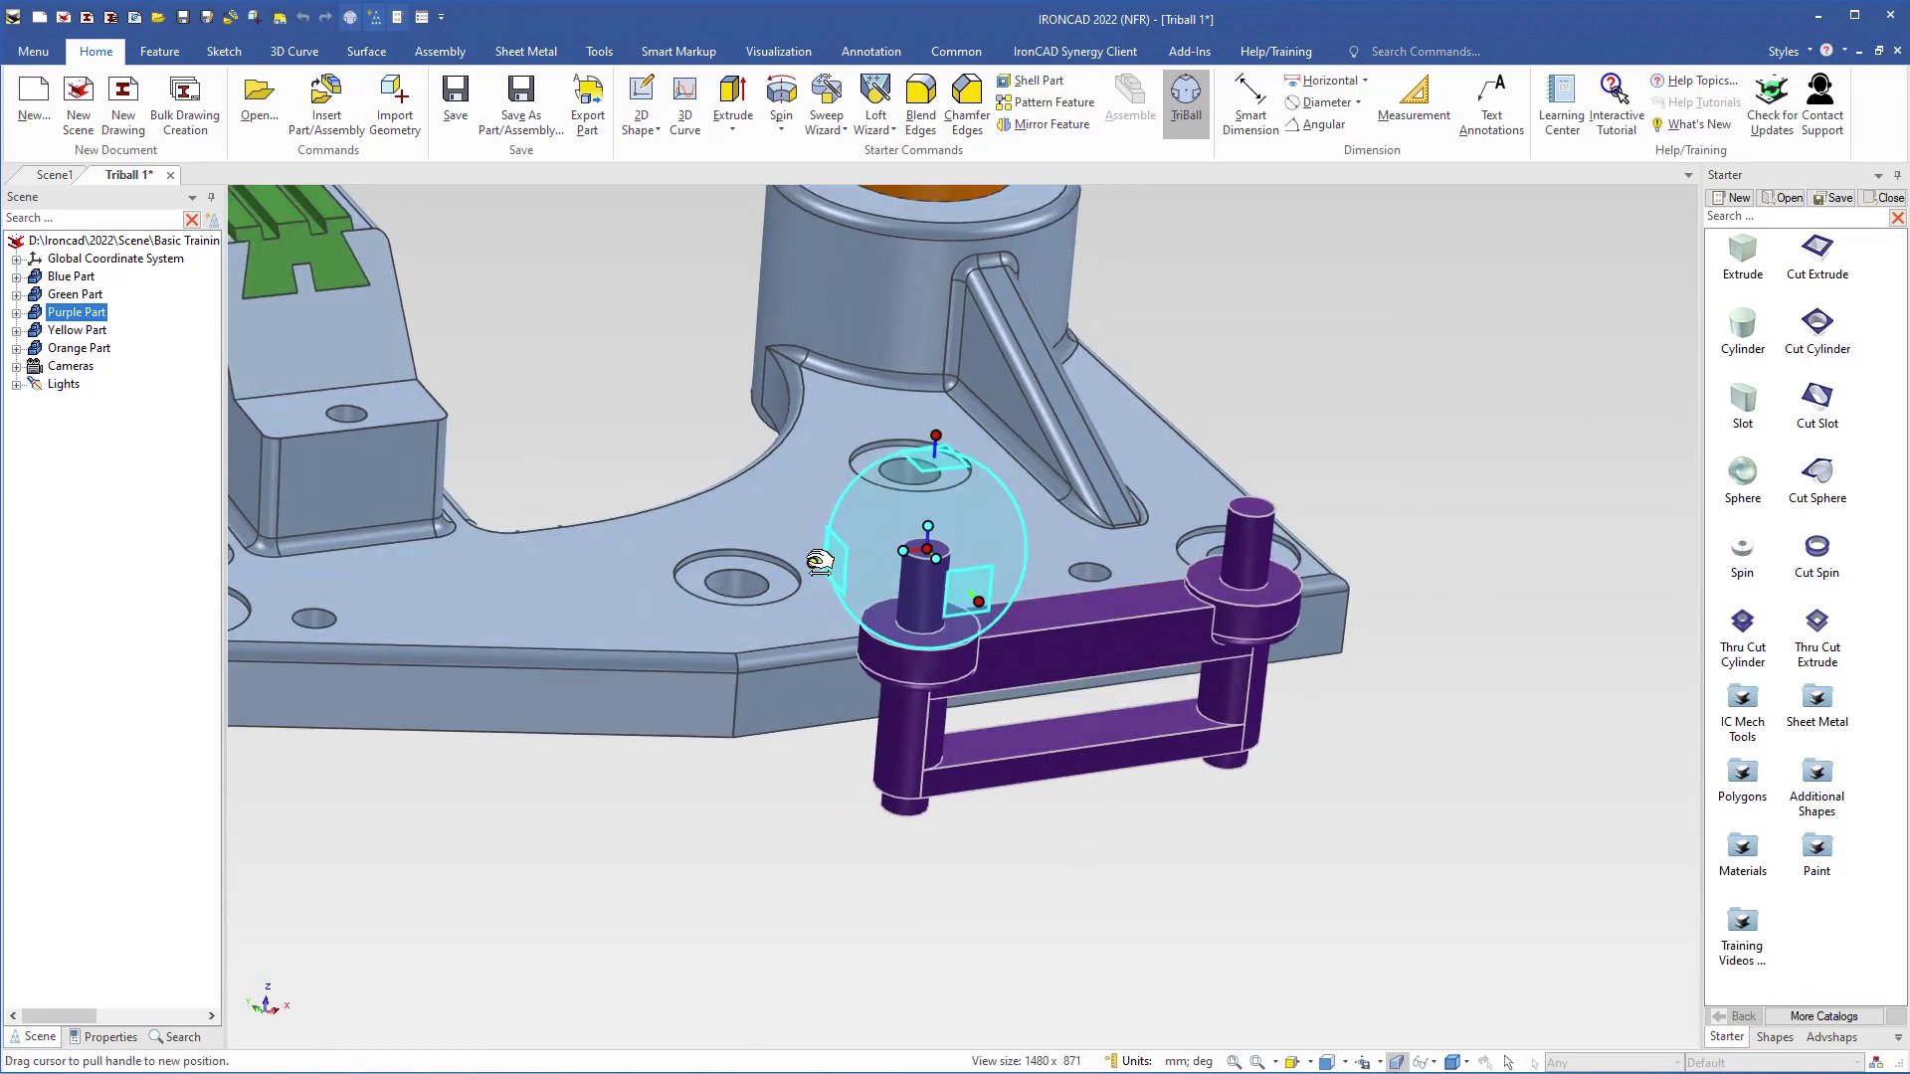
{"action": "left_click", "coordinate": [820, 562]}
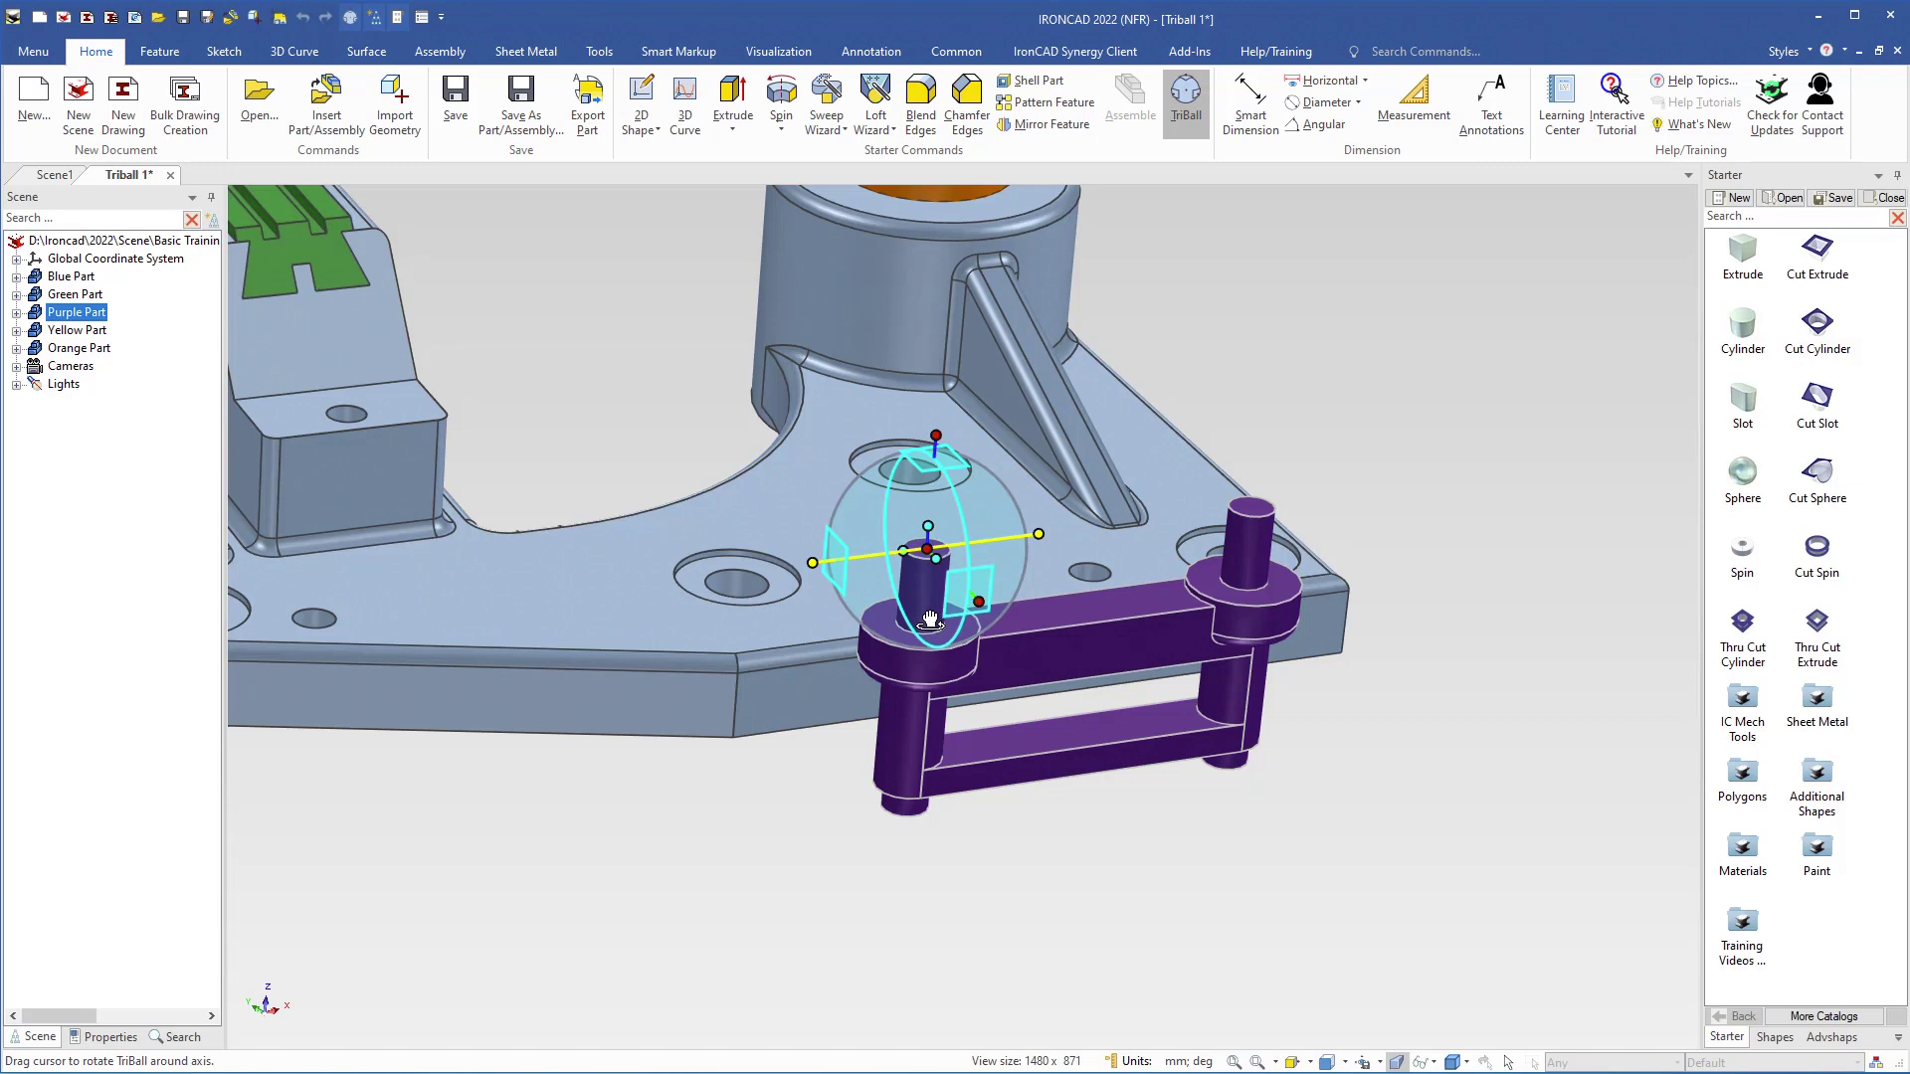
{"action": "left_click_drag", "start_coordinate": [930, 621], "coordinate": [899, 367]}
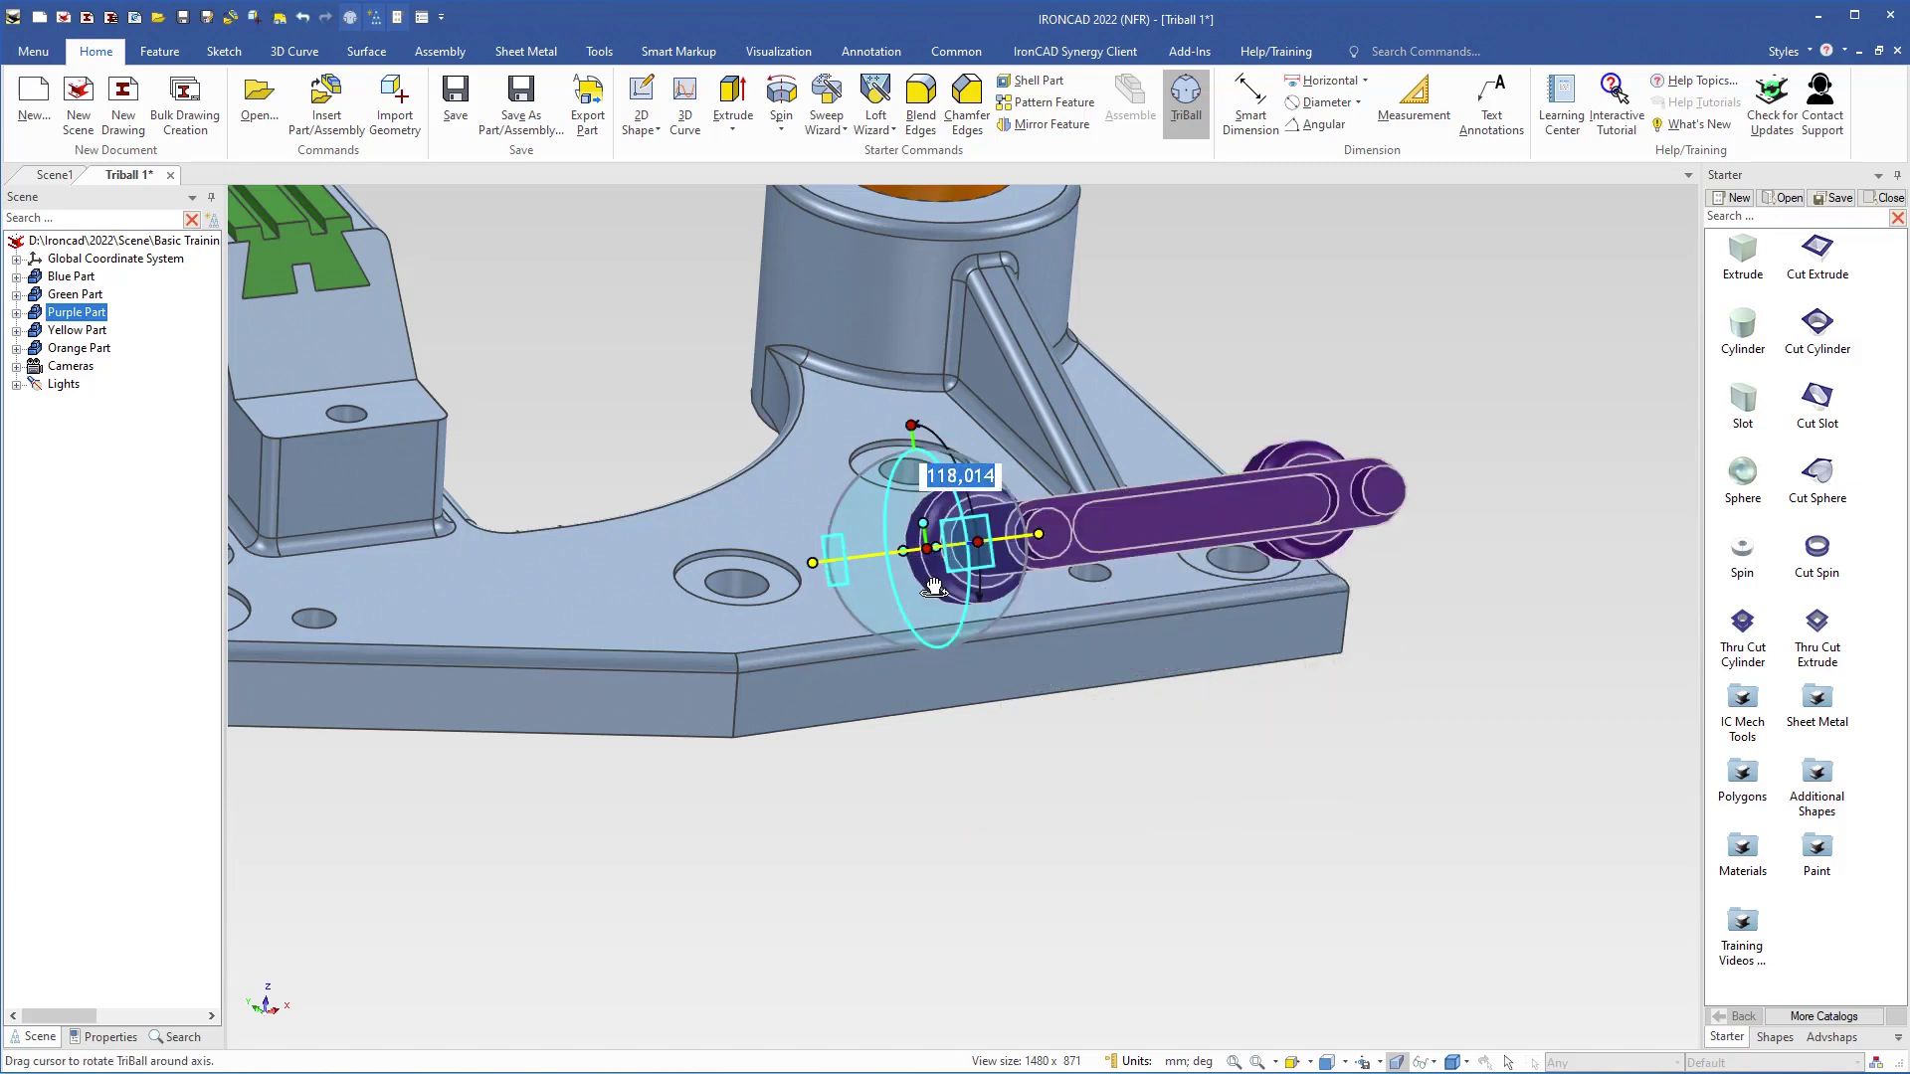
{"action": "type", "text": "180"}
{"action": "key", "text": "Return"}
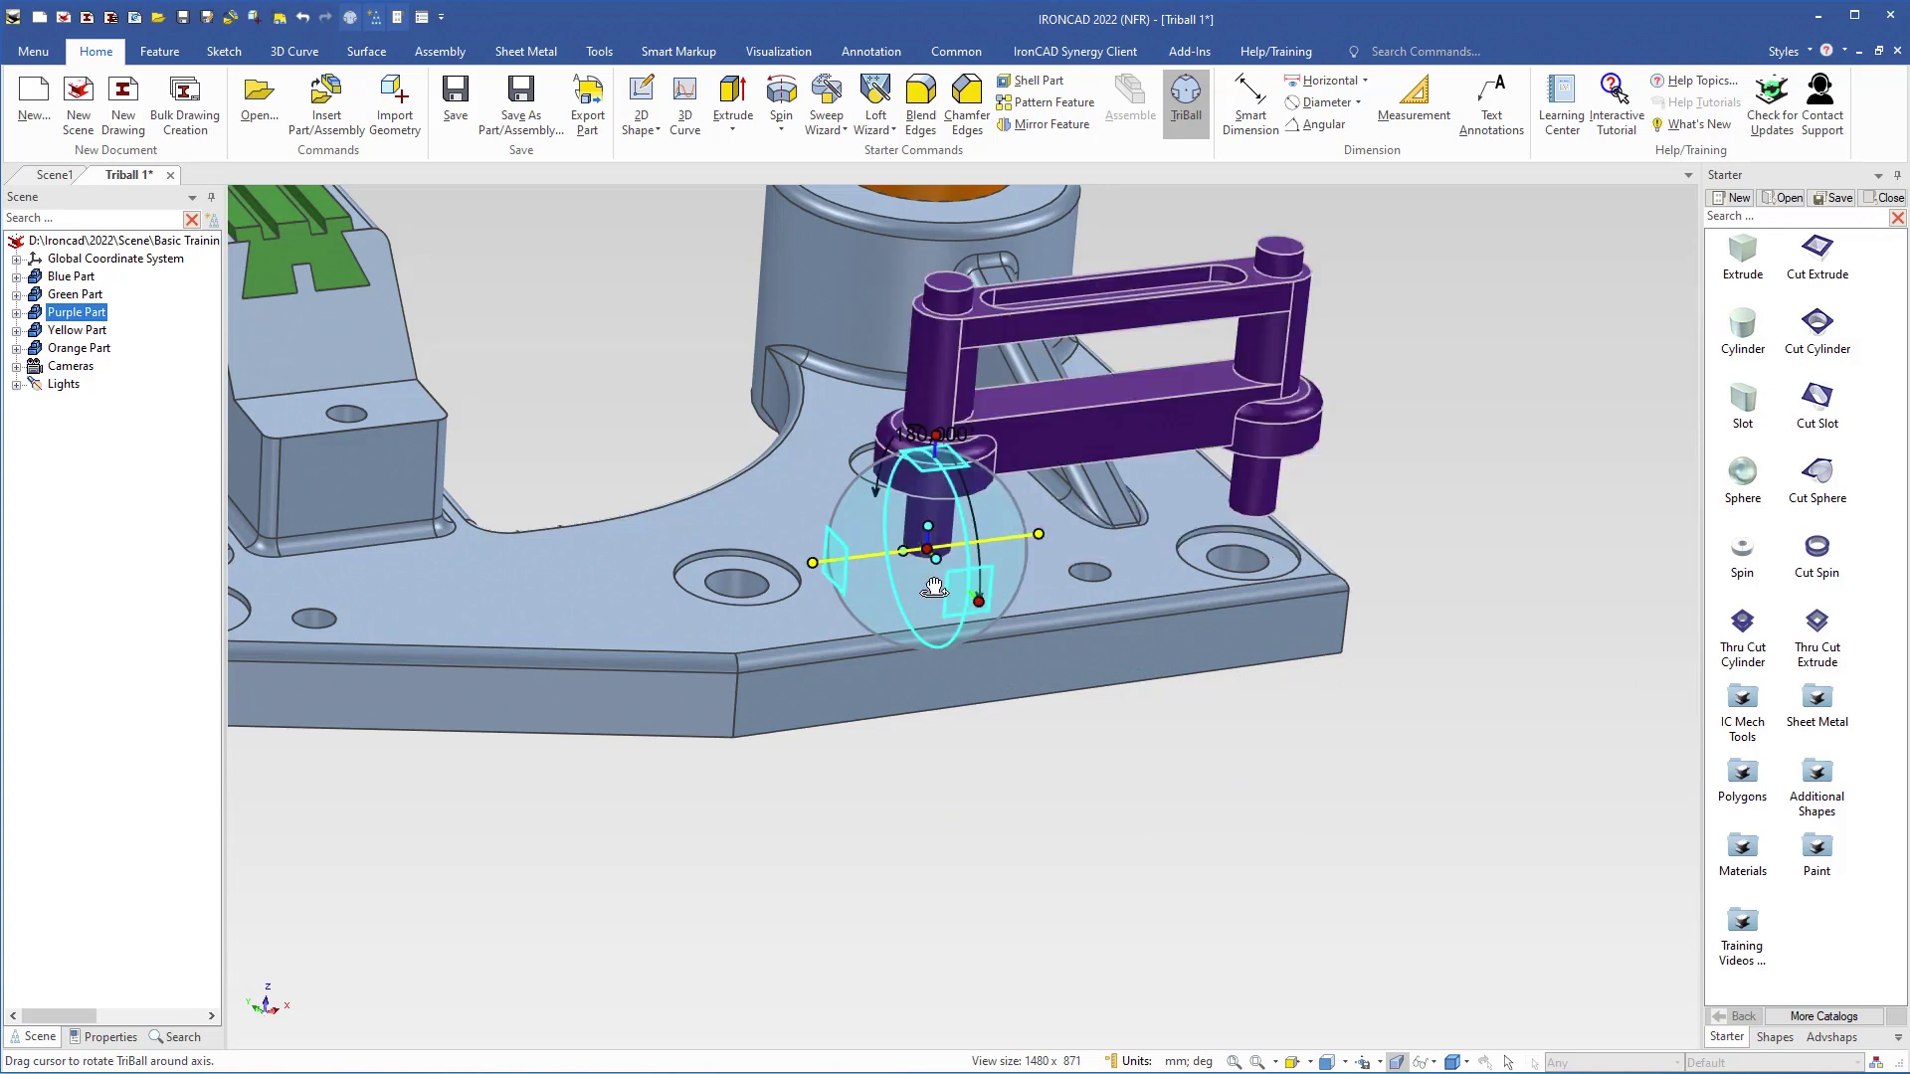
{"action": "left_click", "coordinate": [976, 648]}
{"action": "middle_click_drag", "start_coordinate": [967, 459], "coordinate": [938, 506]}
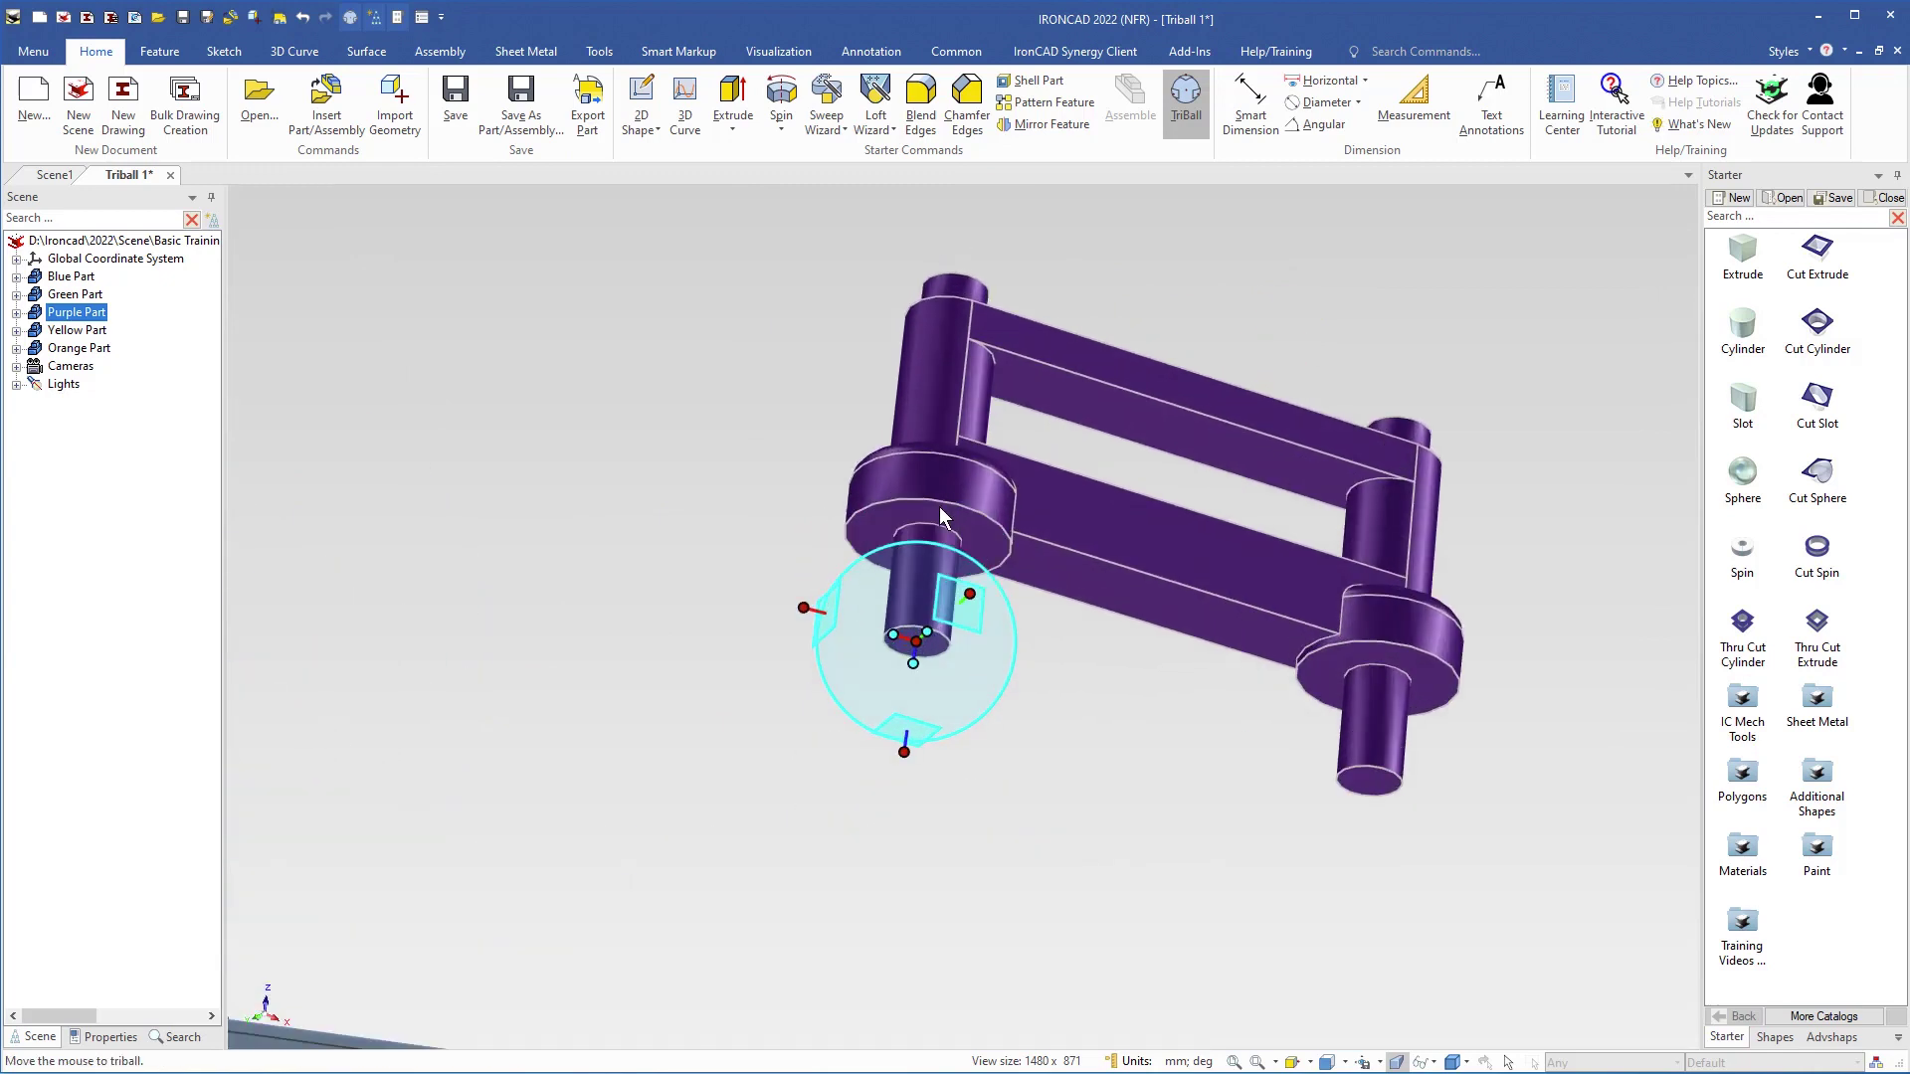
Step: Snap the purple link's TriBall centre to the centre of its left pin's circular end
{"action": "right_click", "coordinate": [925, 641]}
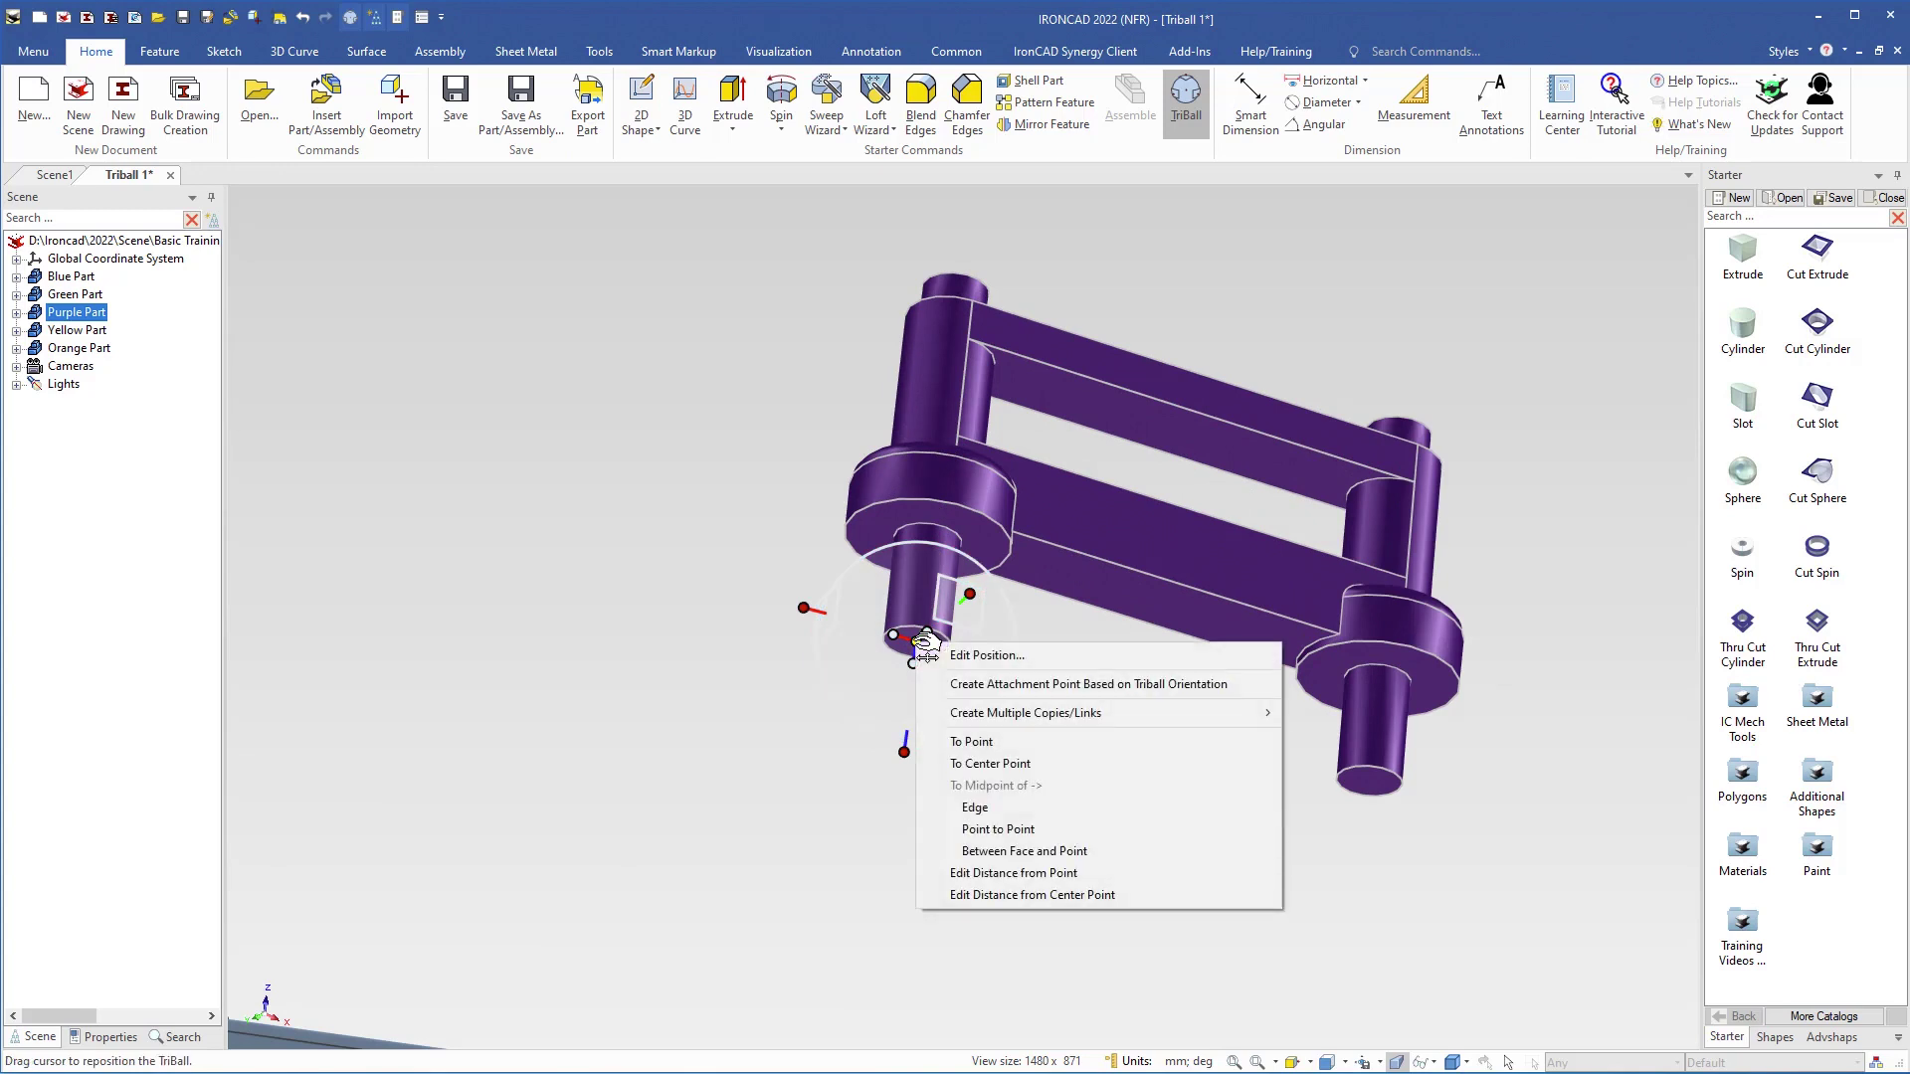
{"action": "left_click", "coordinate": [979, 764]}
{"action": "left_click", "coordinate": [938, 498]}
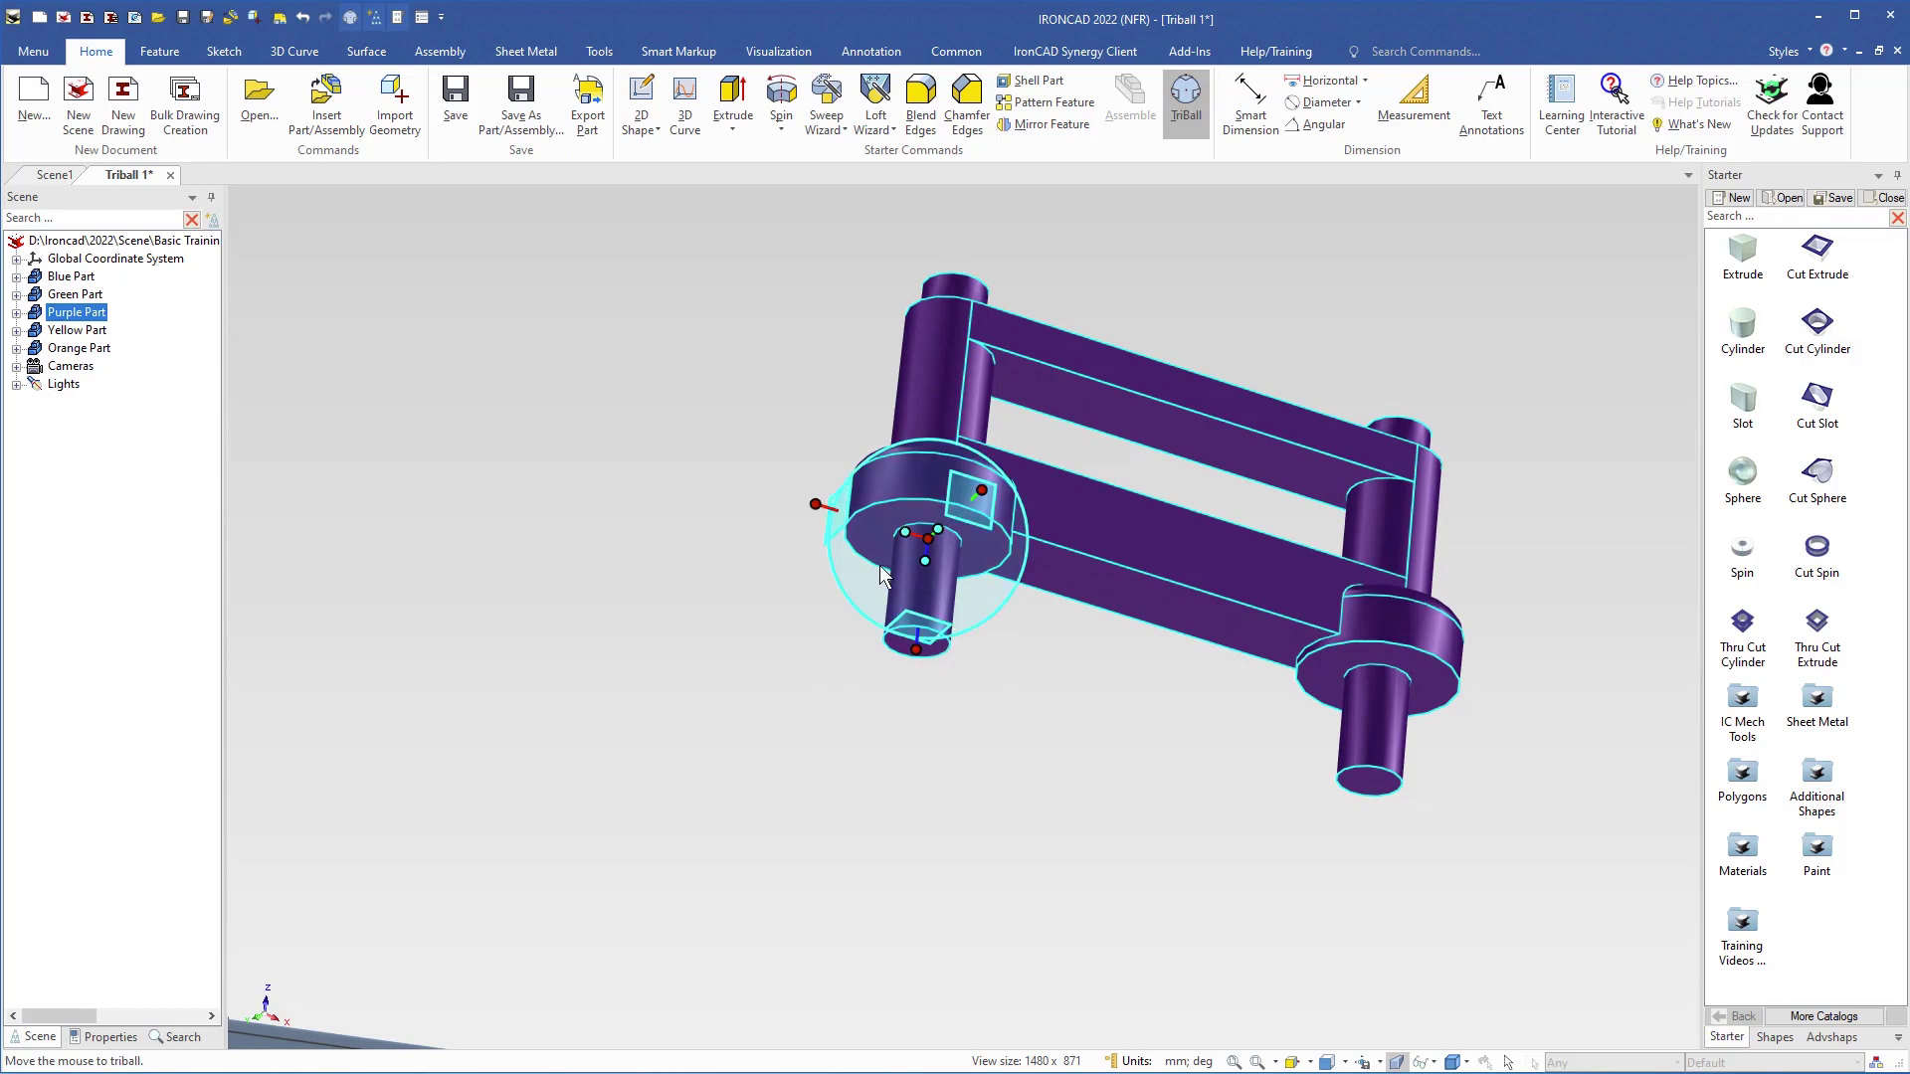
{"action": "middle_click_drag", "start_coordinate": [879, 565], "coordinate": [933, 657]}
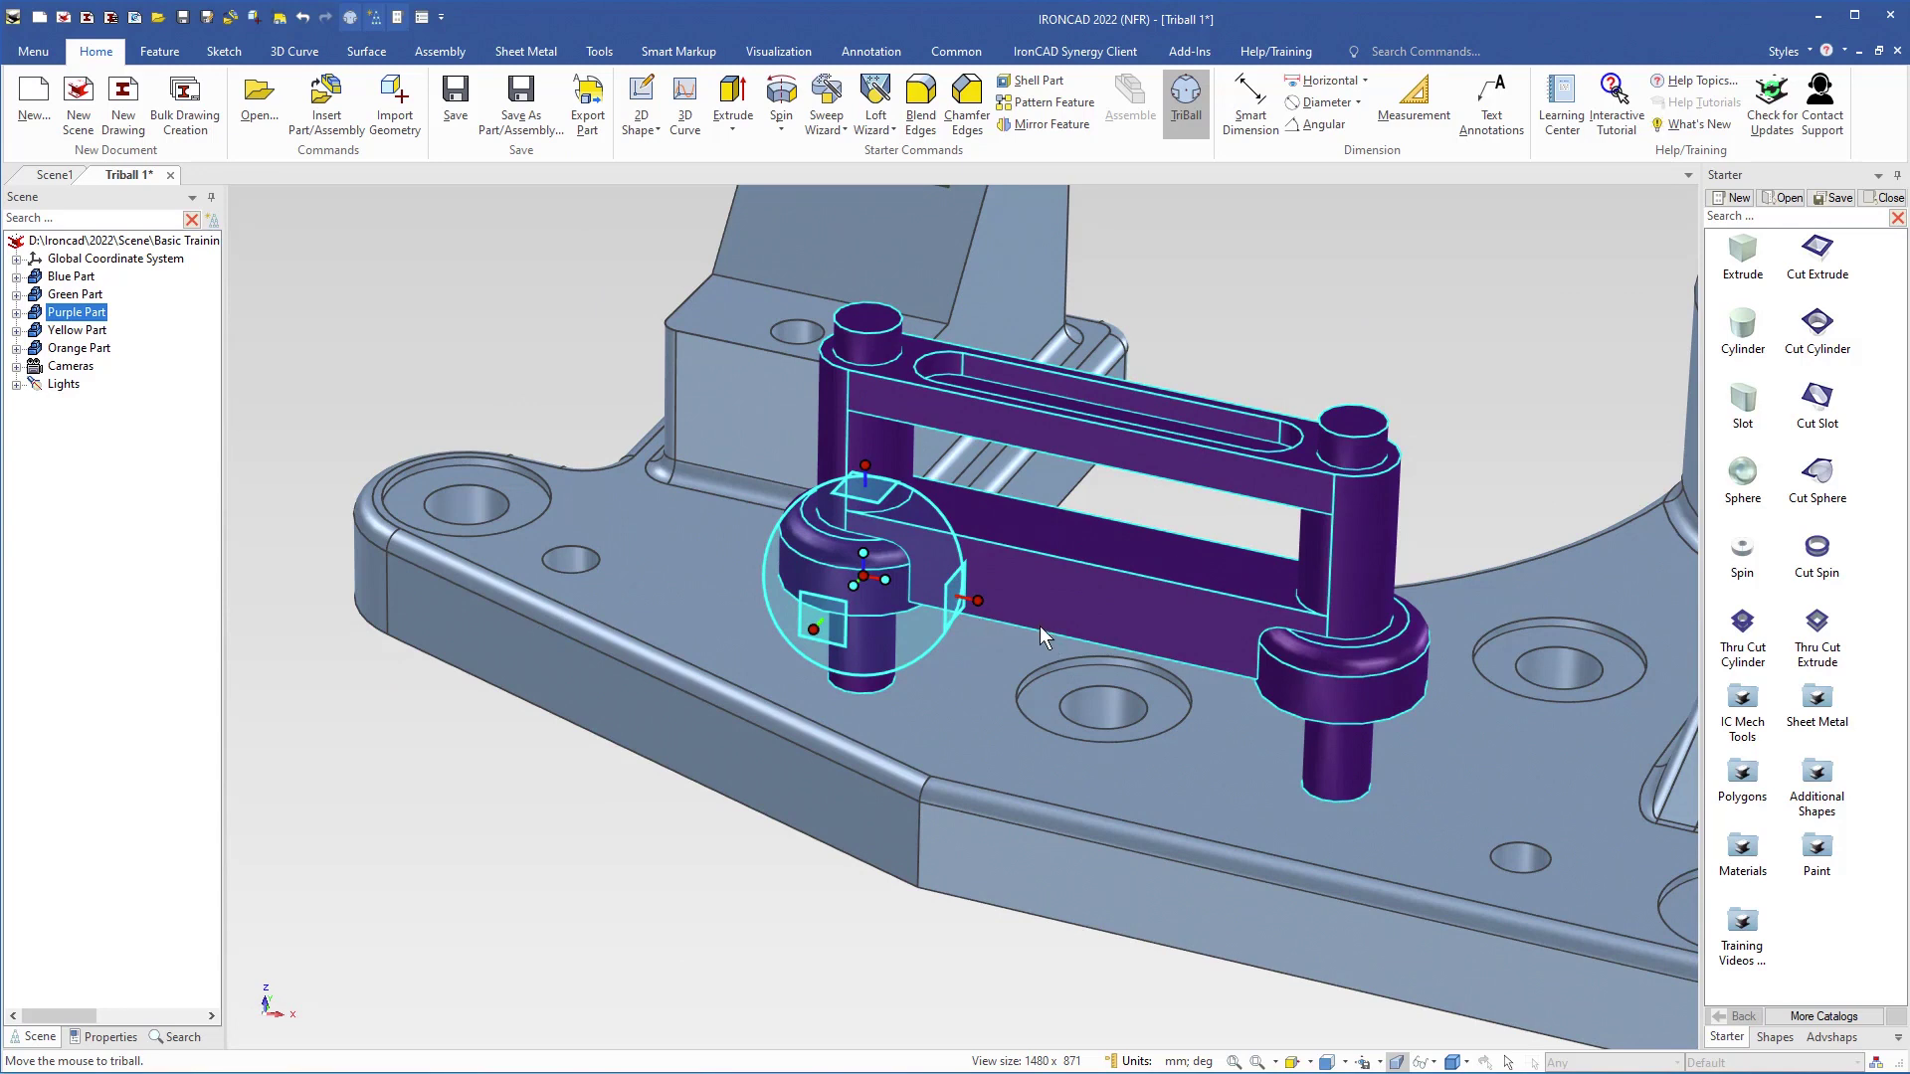
Step: Aim the purple link's TriBall axis point-to-point at the right hole in the base plate
{"action": "right_click", "coordinate": [898, 582]}
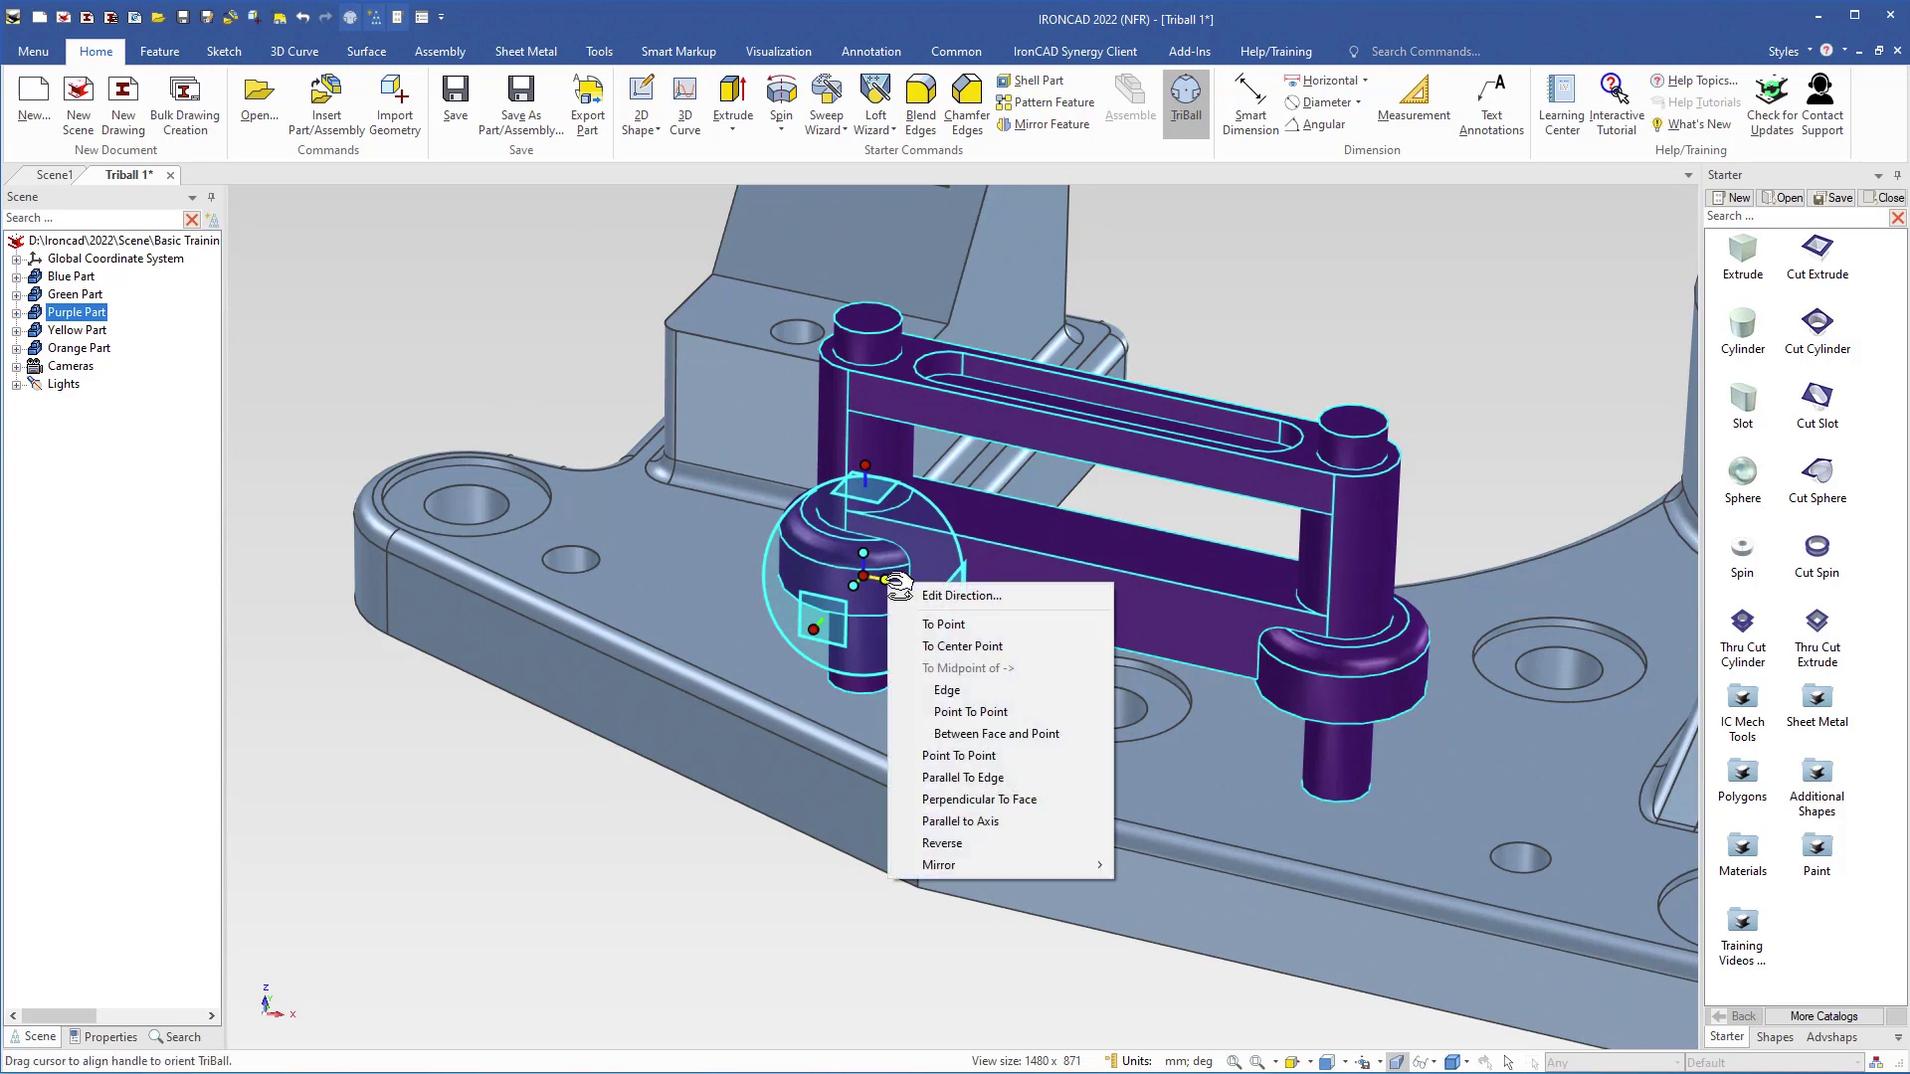
{"action": "left_click", "coordinate": [951, 756]}
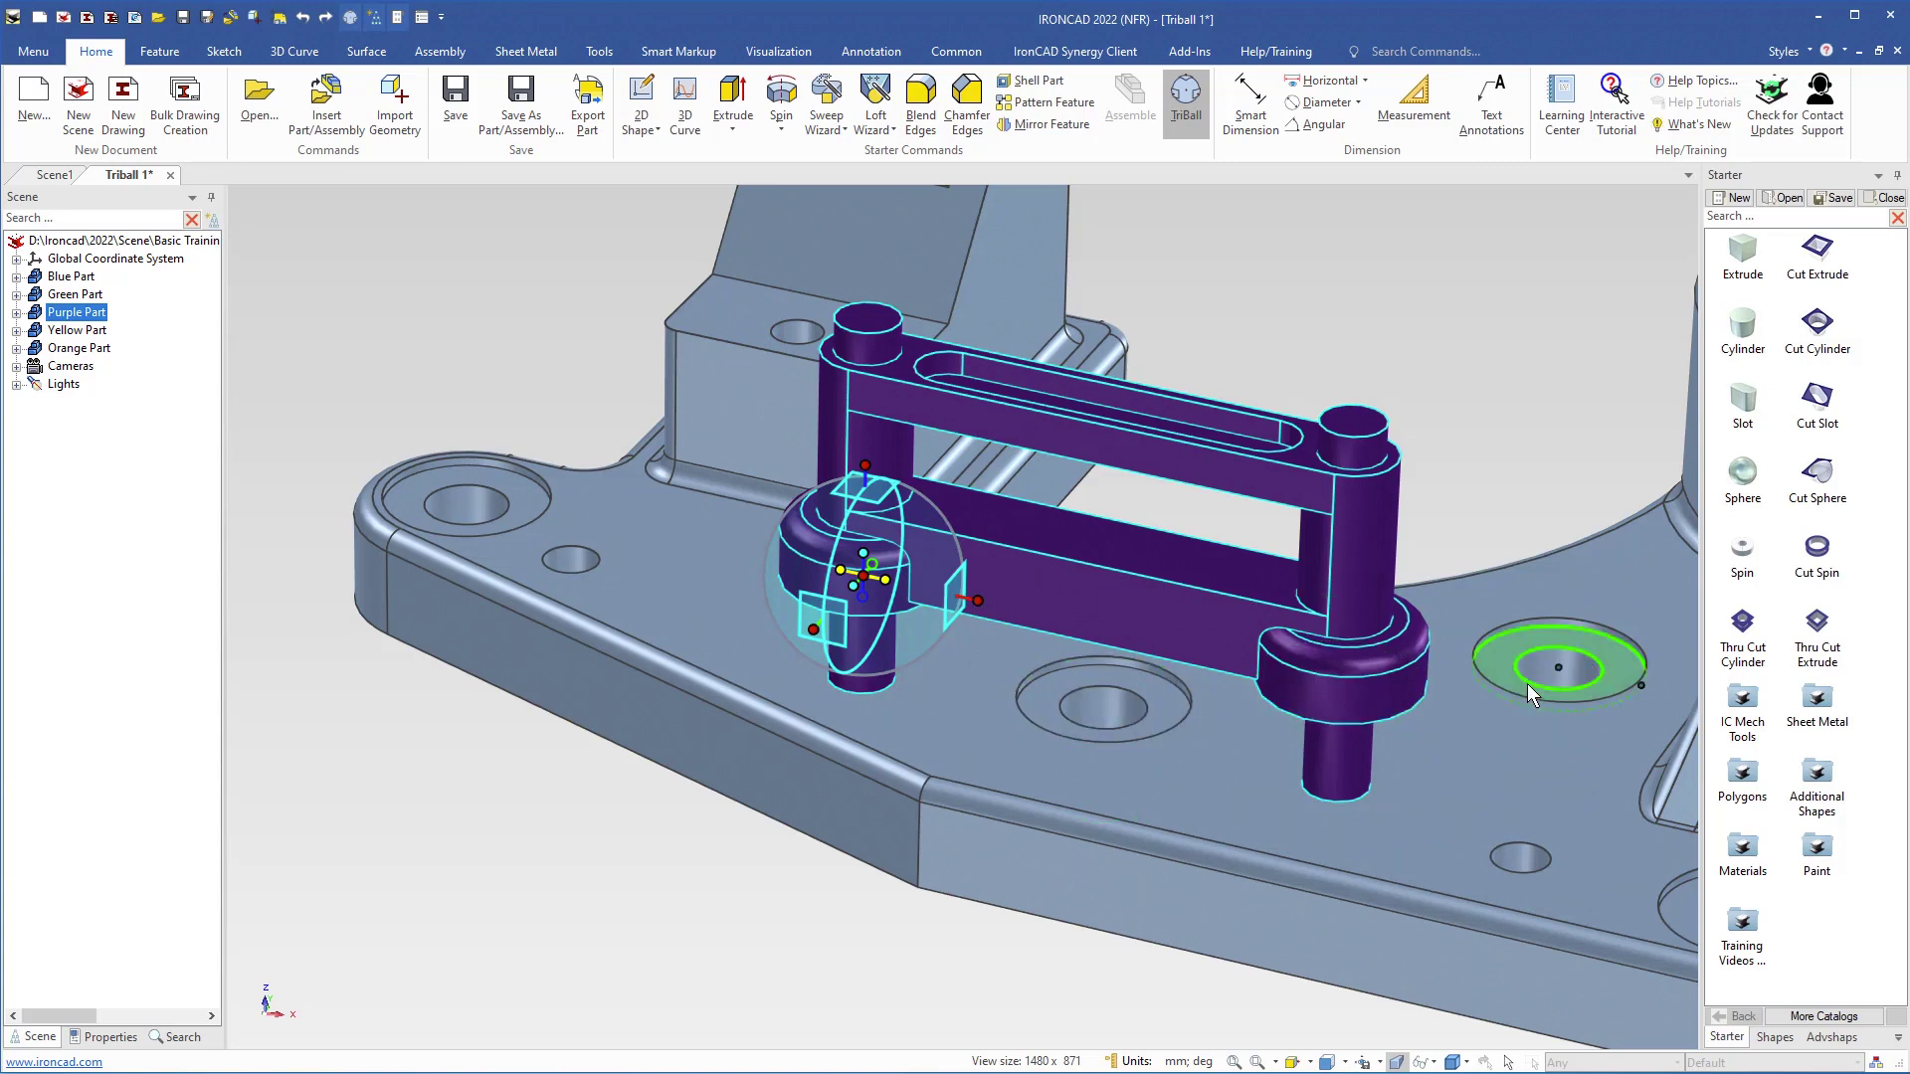
{"action": "left_click", "coordinate": [1558, 674]}
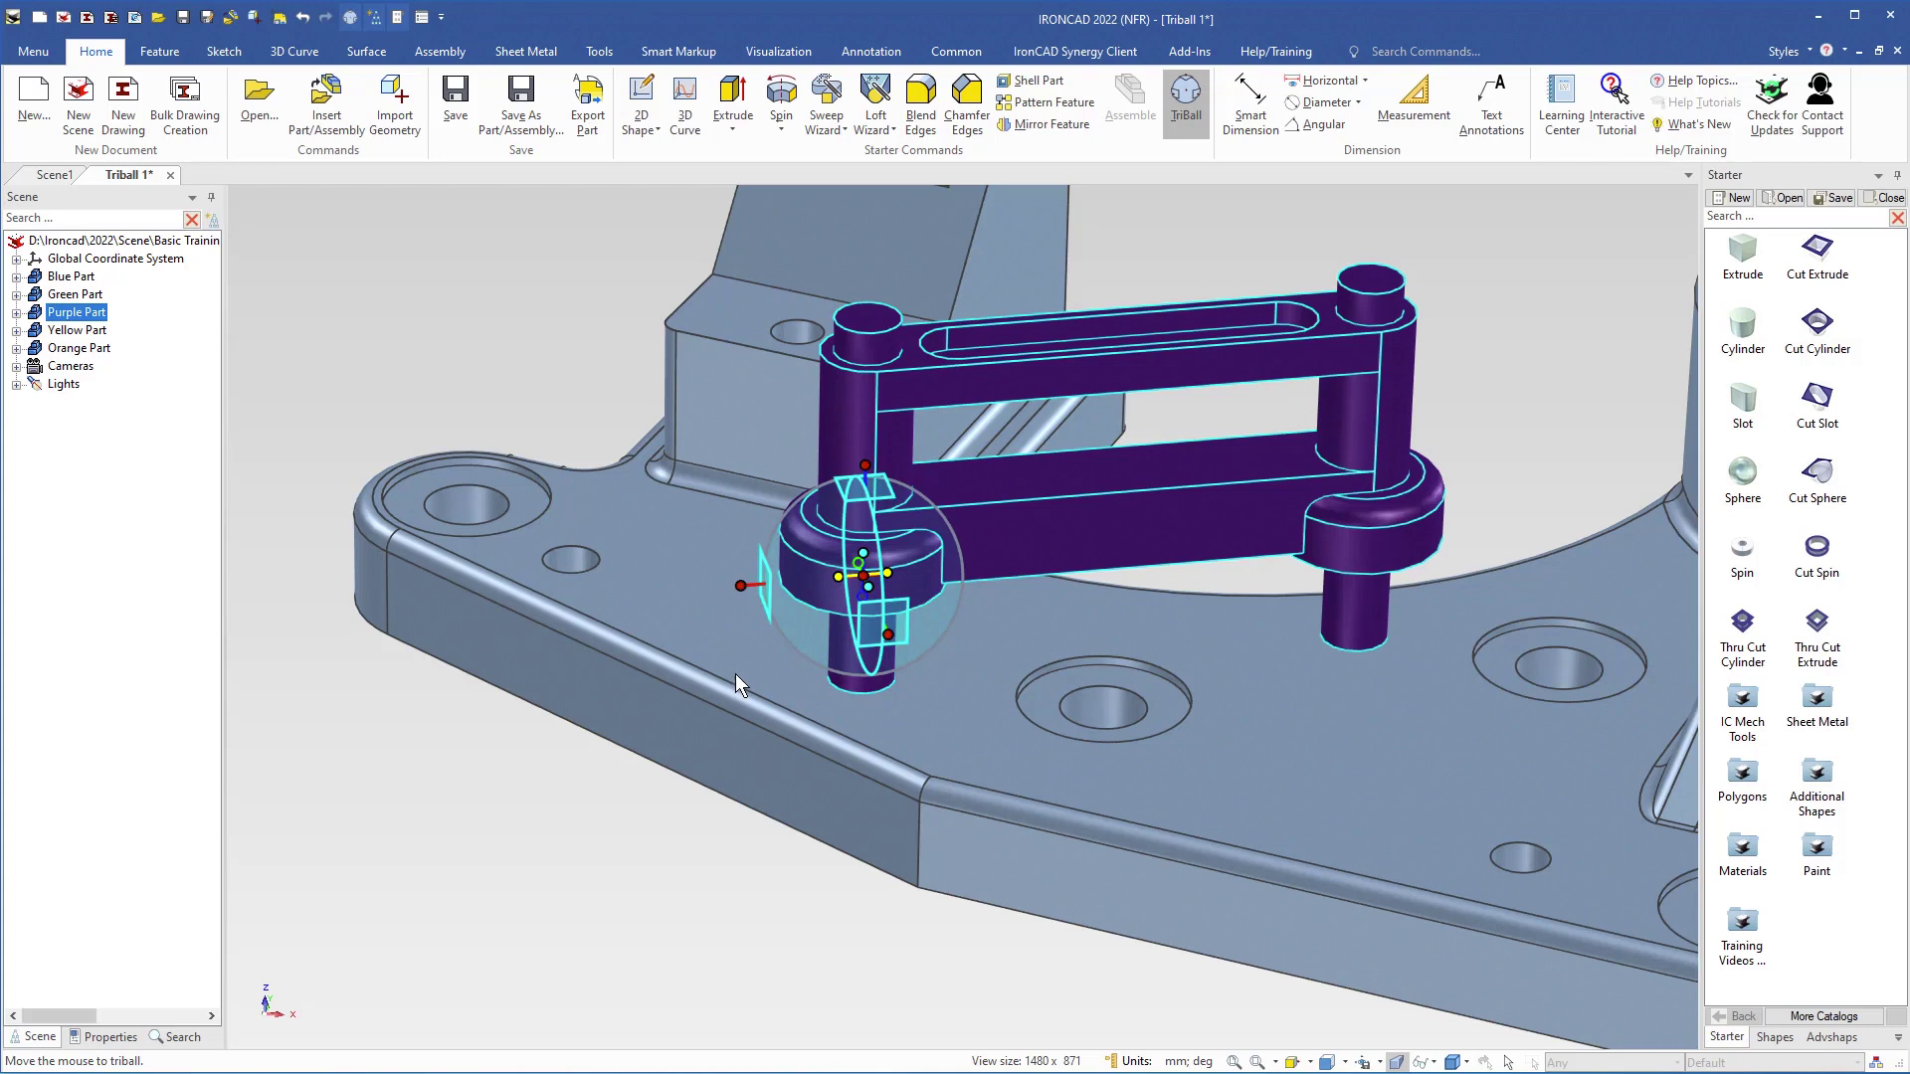
Step: Snap the link's TriBall centre to the front hole's centre point, seating its pin there
{"action": "right_click", "coordinate": [863, 575]}
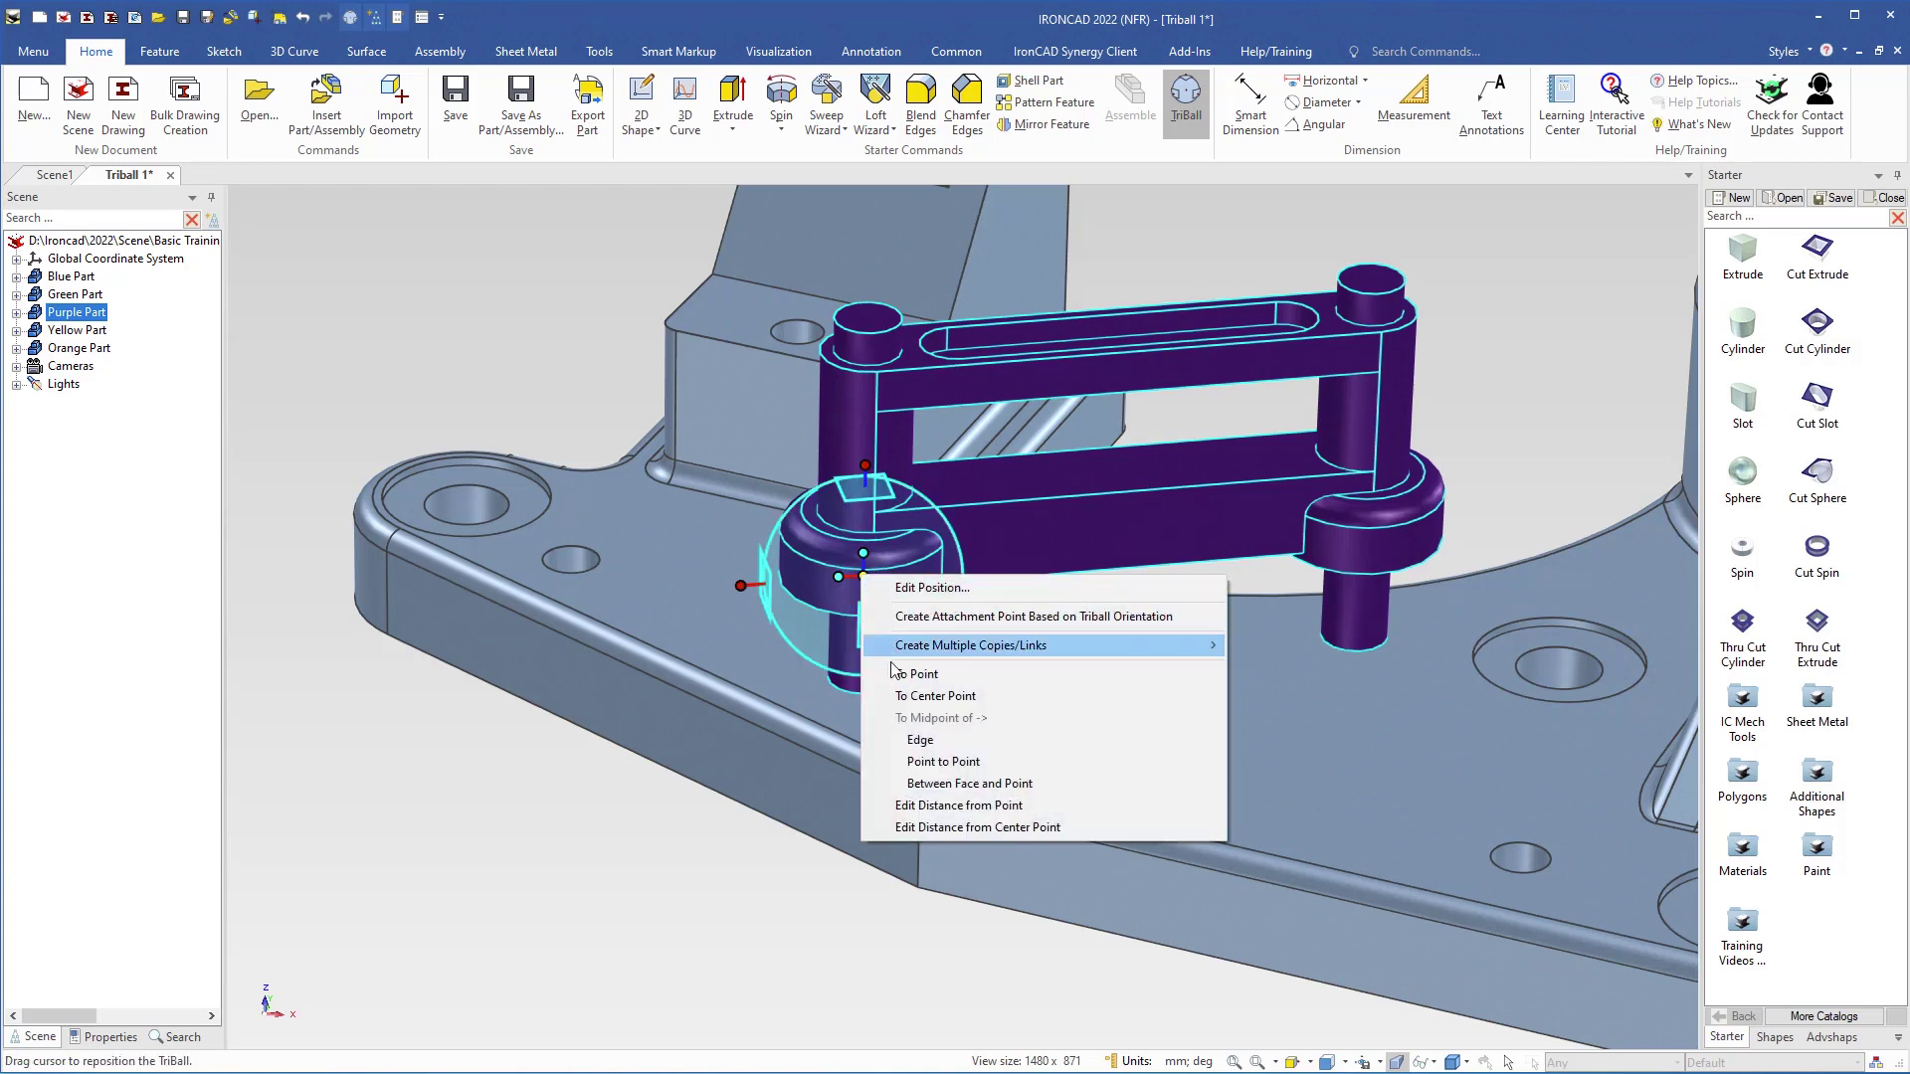
{"action": "left_click", "coordinate": [940, 696]}
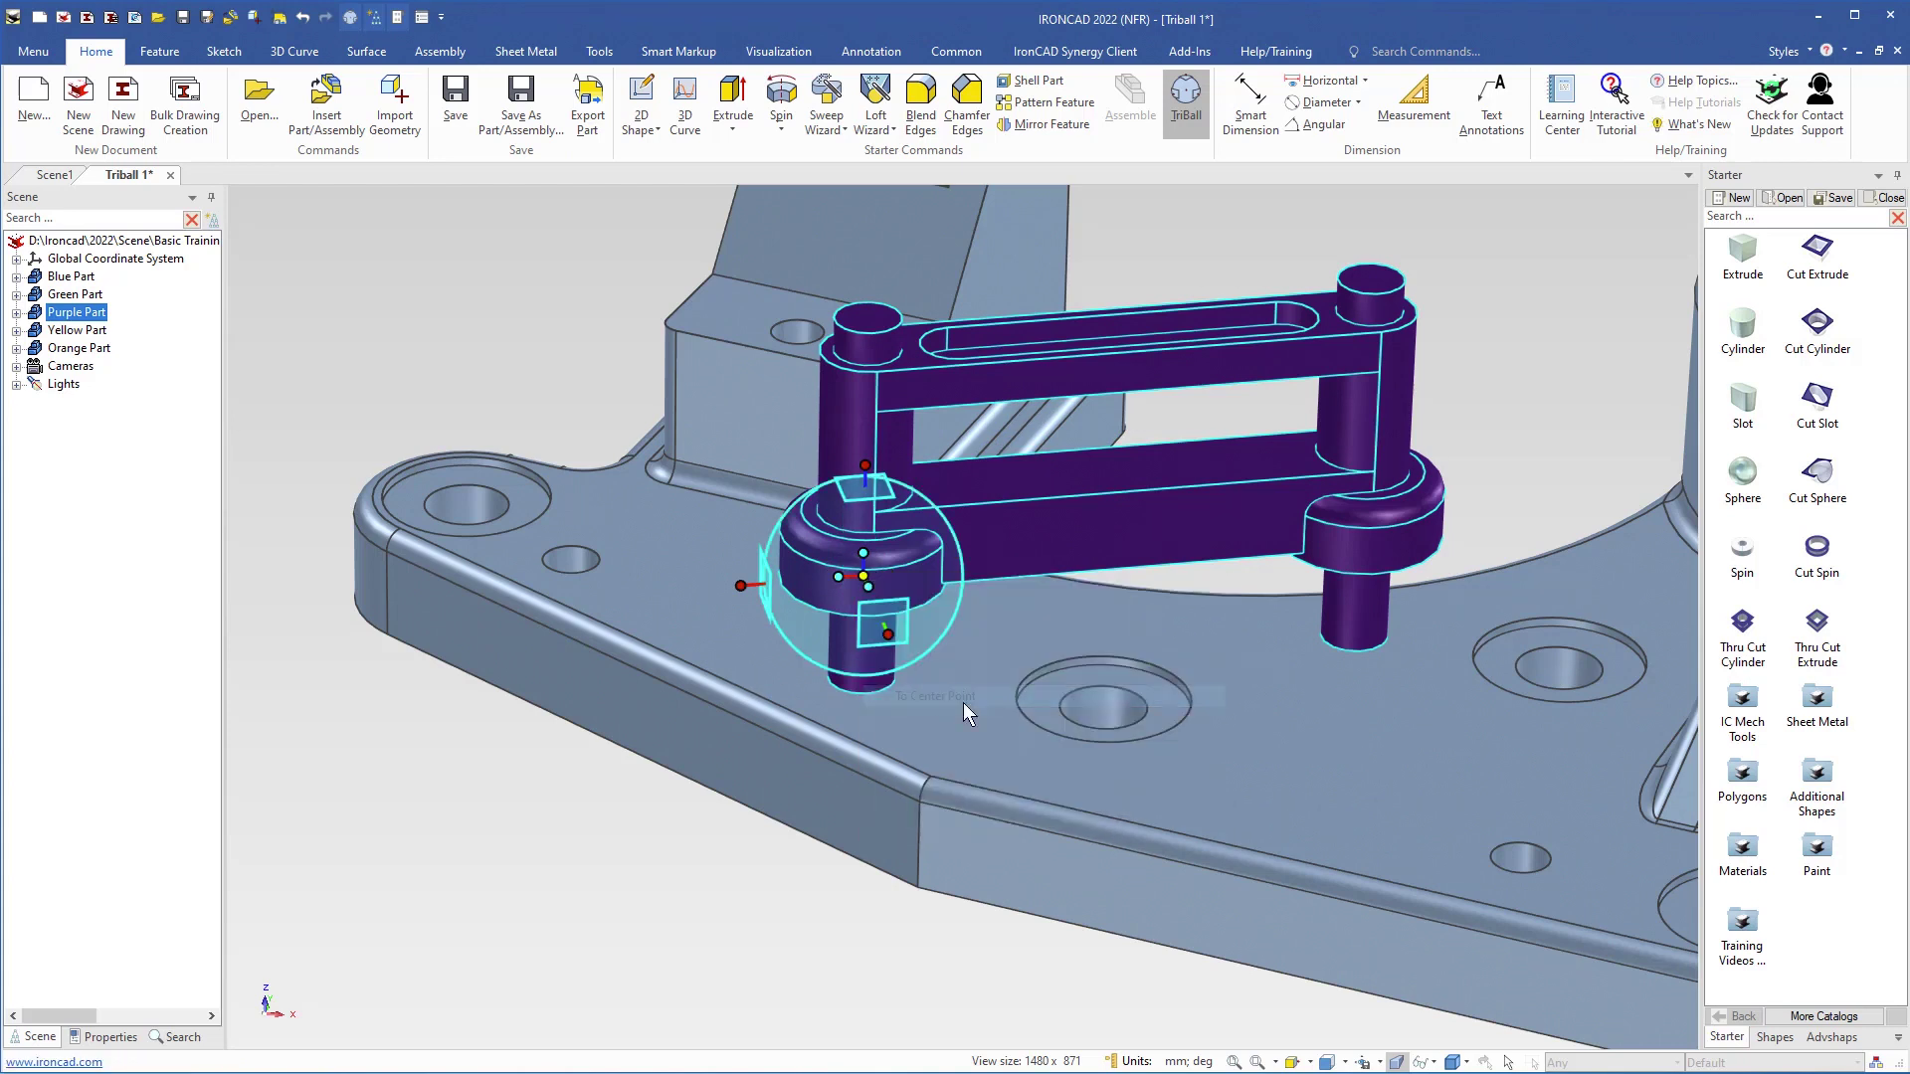
{"action": "left_click", "coordinate": [1104, 728]}
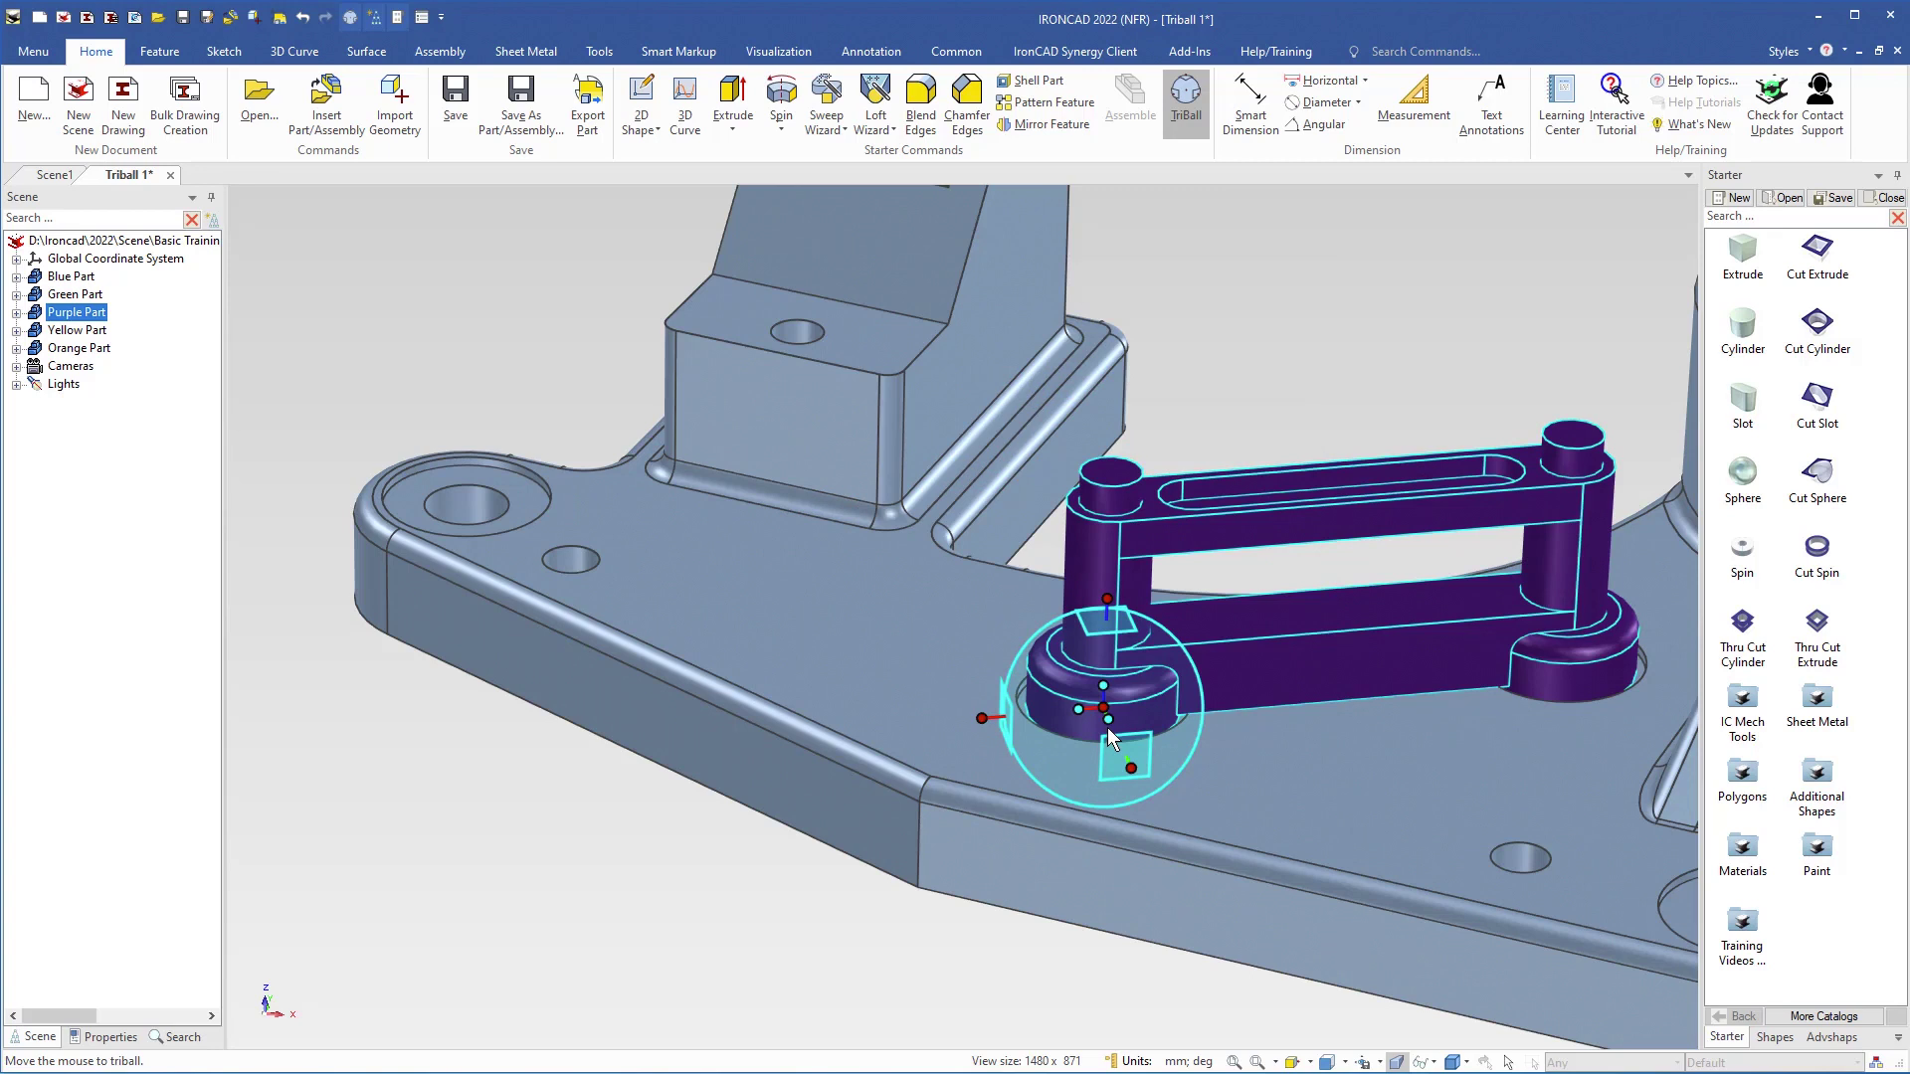
Step: Release the purple link from TriBall, then view the assembly from a front-top angle with nothing selected
{"action": "key", "text": "F10"}
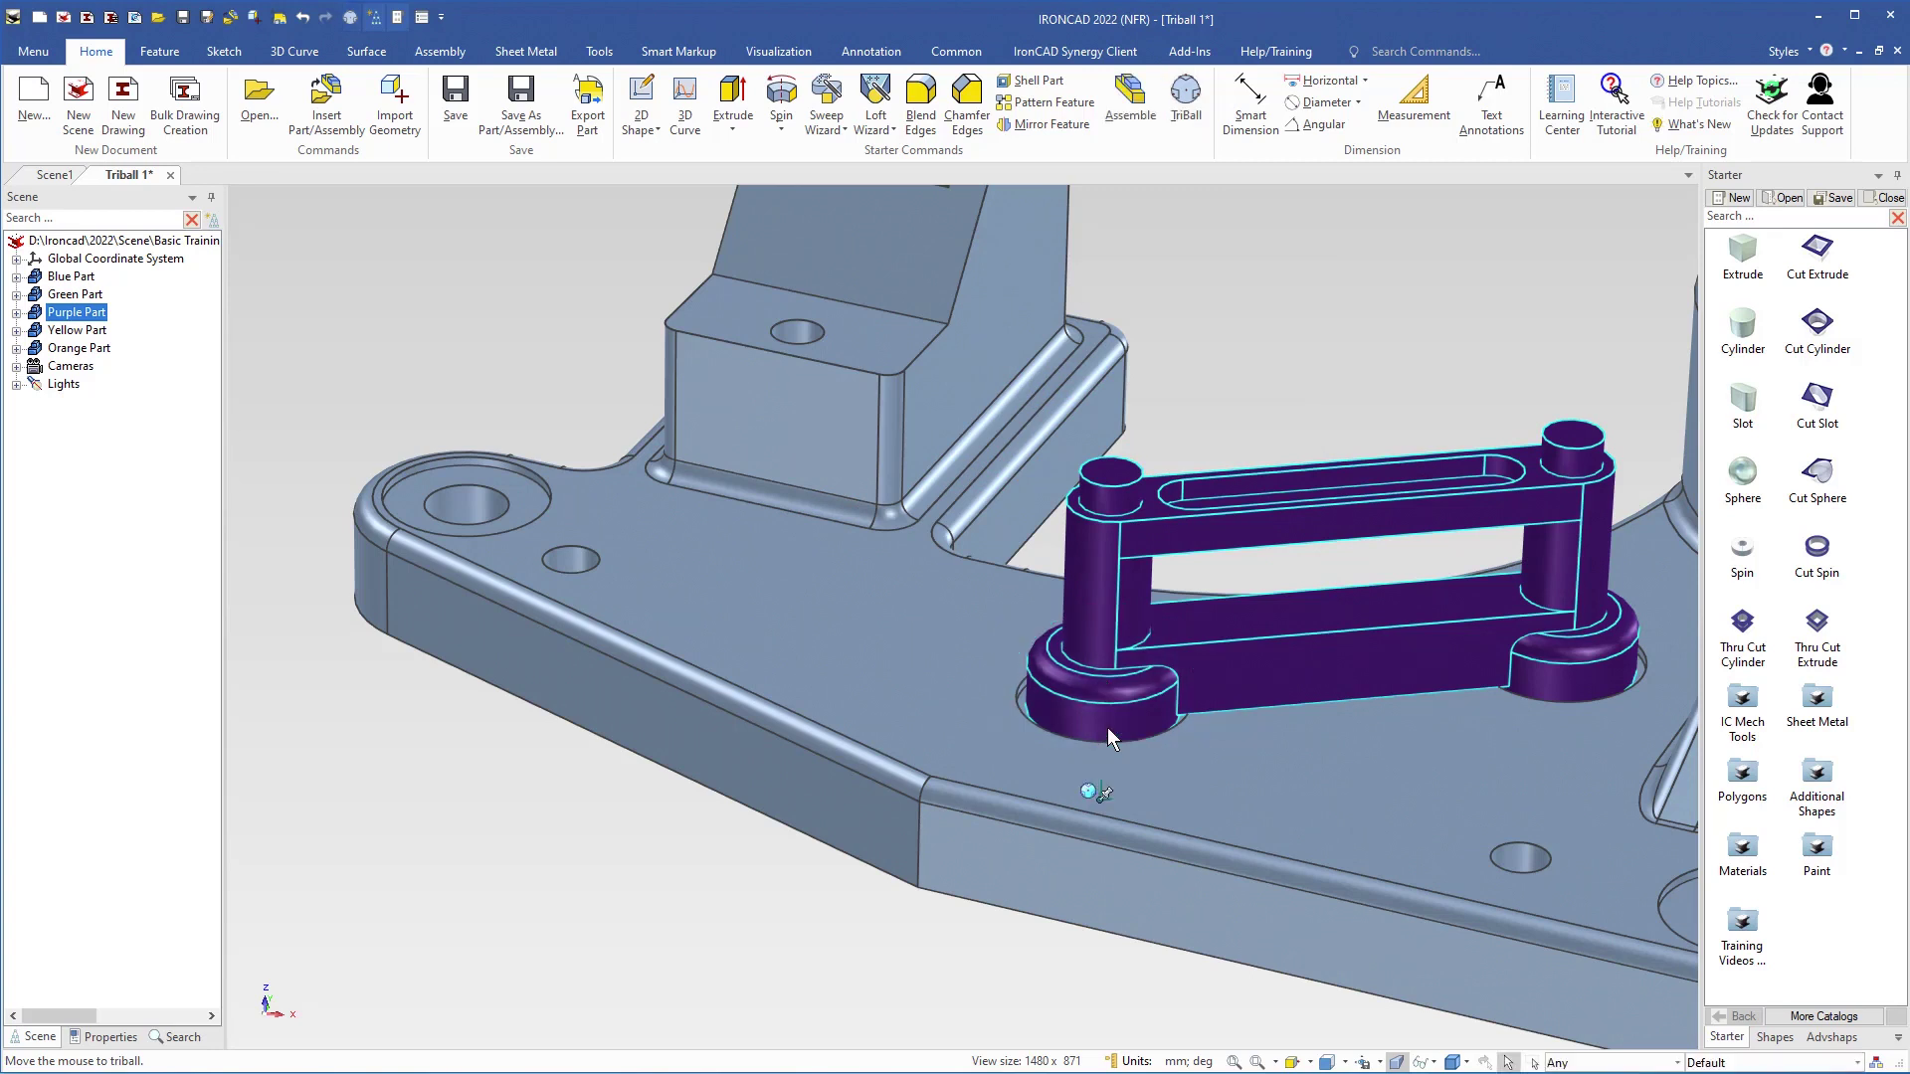
{"action": "scroll", "coordinate": [1107, 718], "scroll_direction": "down", "scroll_amount": 5}
{"action": "middle_click_drag", "start_coordinate": [1266, 923], "coordinate": [1261, 874]}
{"action": "middle_click_drag", "start_coordinate": [1166, 696], "coordinate": [1153, 725]}
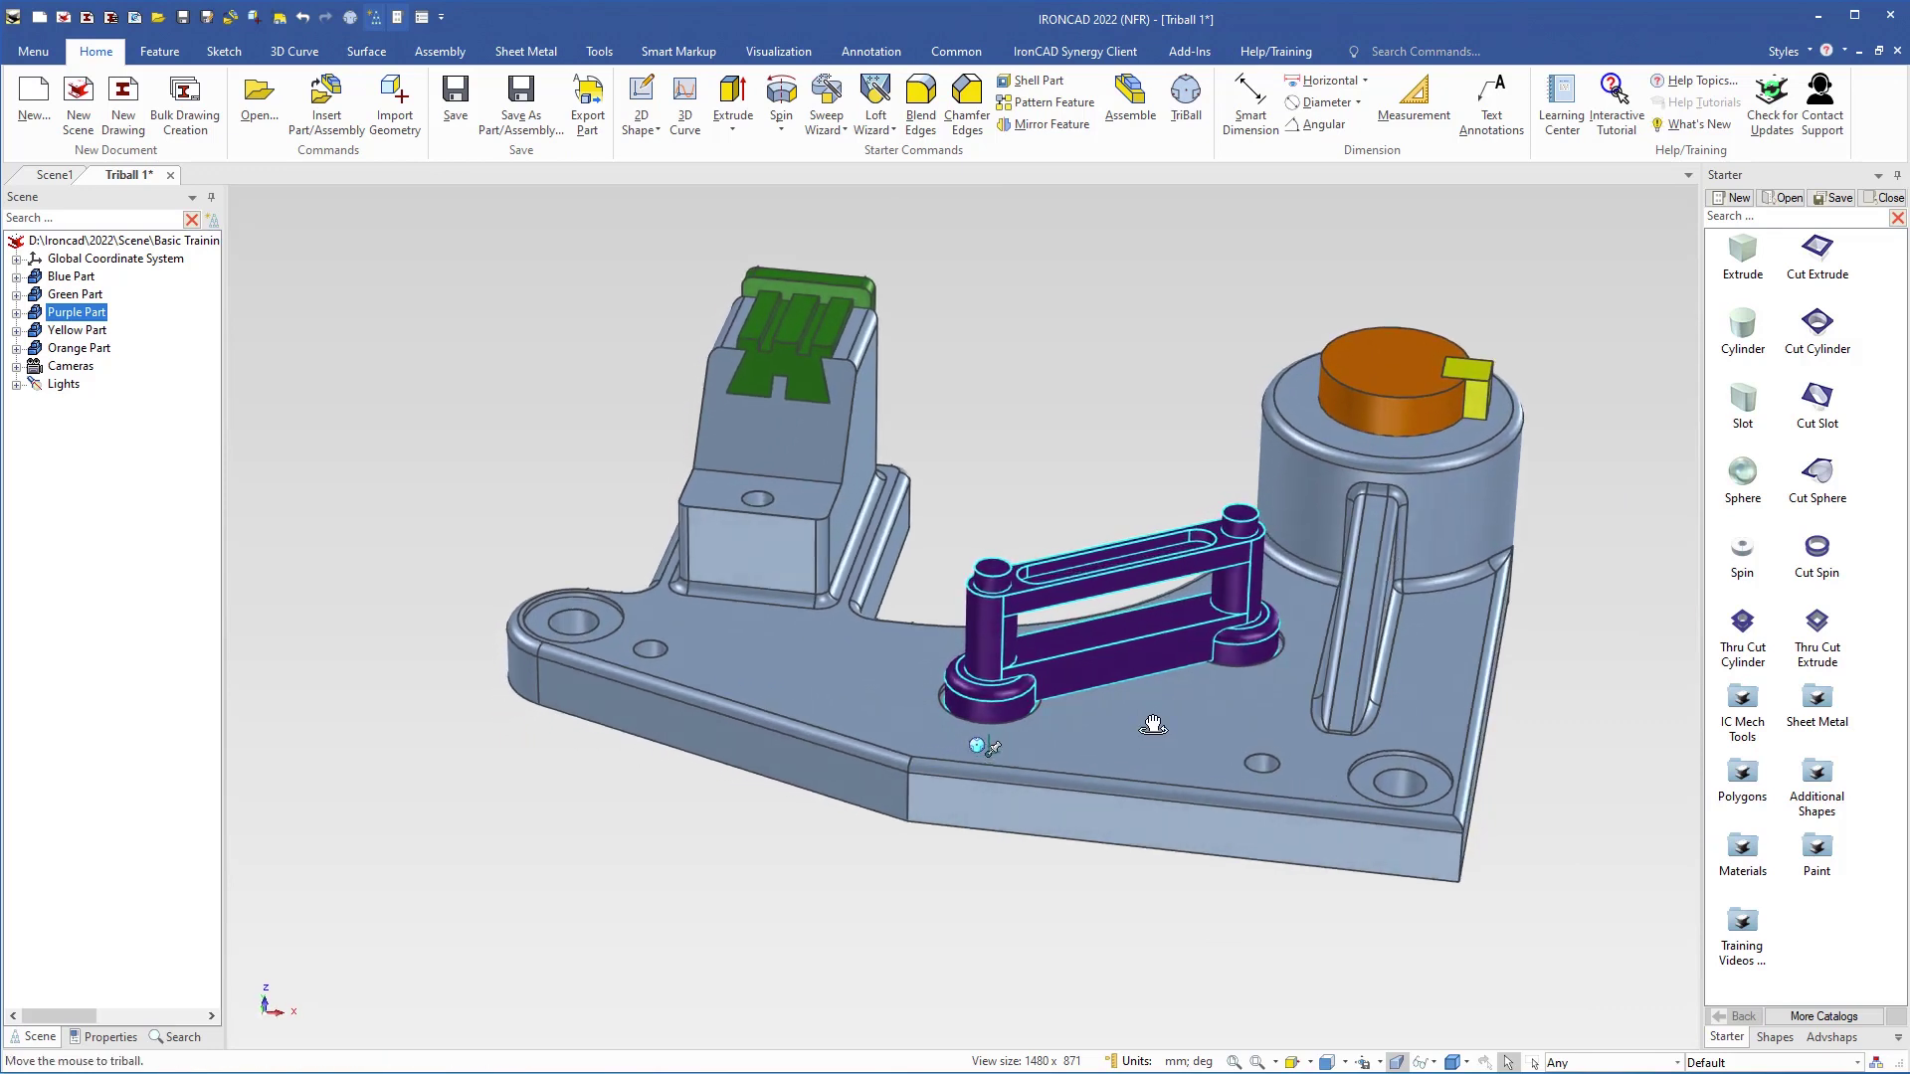
{"action": "left_click", "coordinate": [987, 448]}
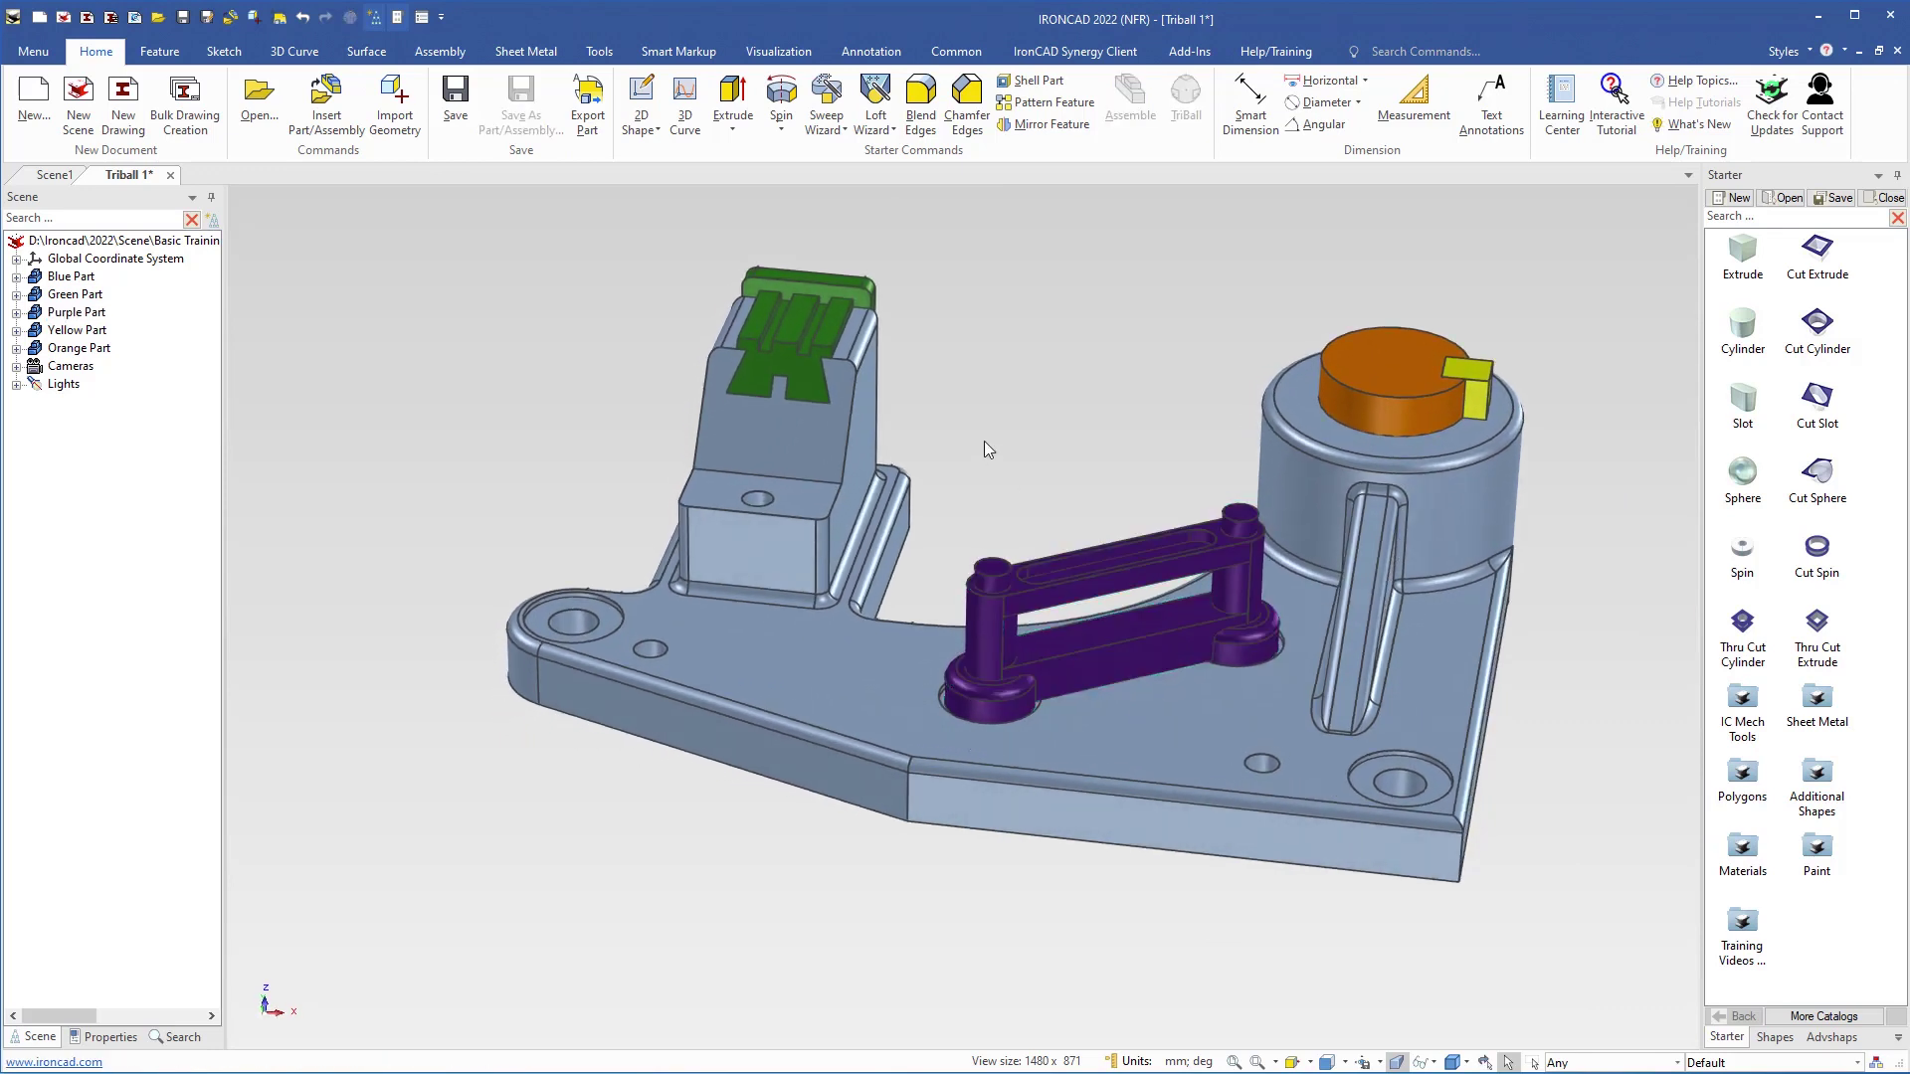